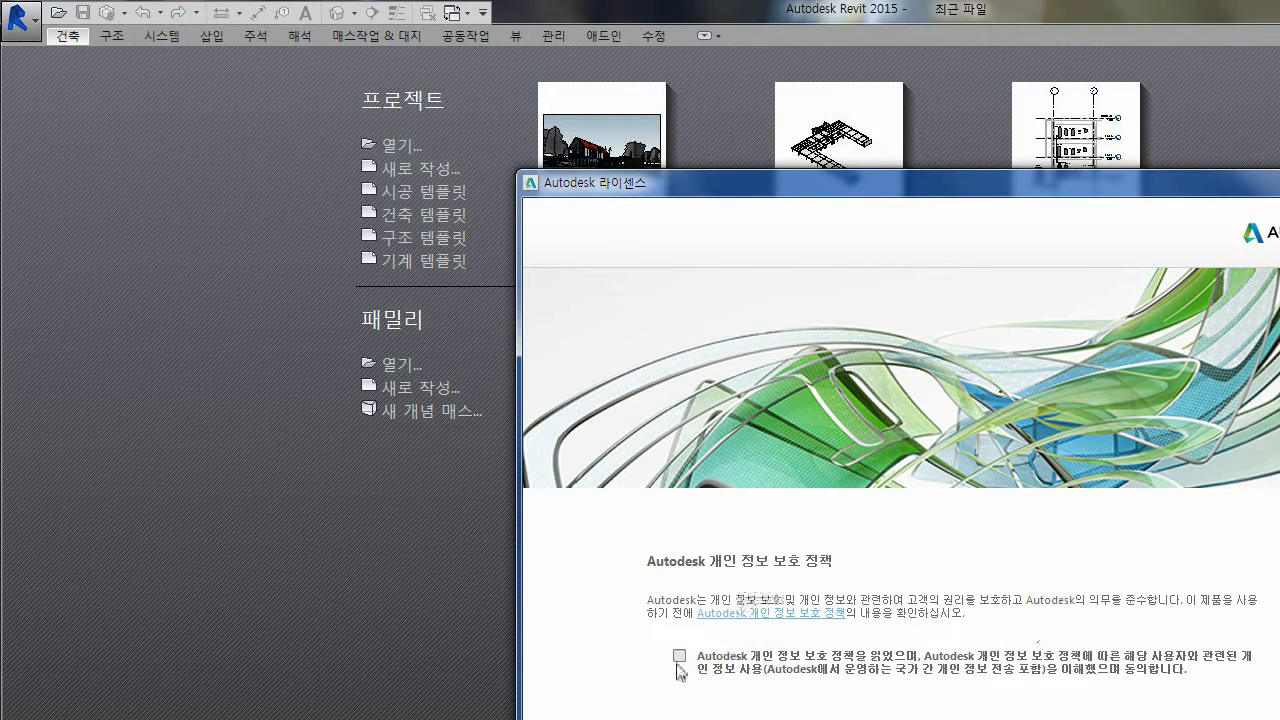
- Accept the Autodesk privacy policy agreement
drag(906, 186, 712, 54)
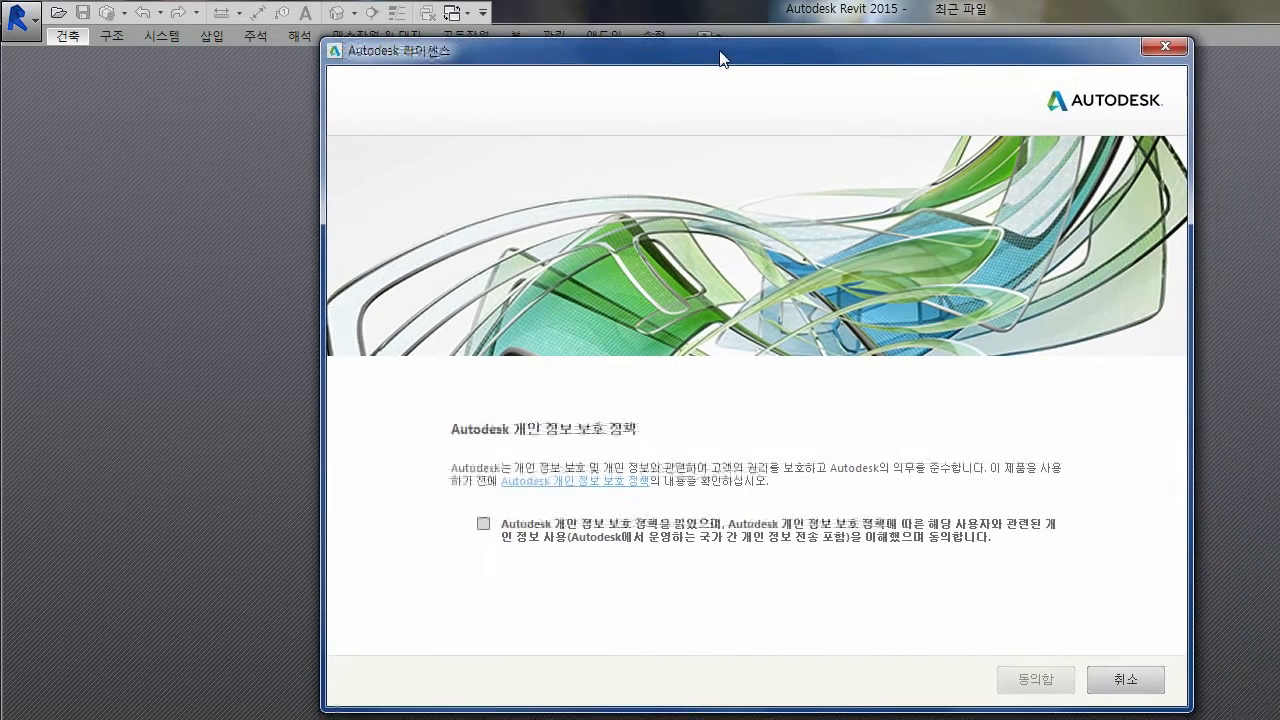
click(483, 524)
click(1036, 680)
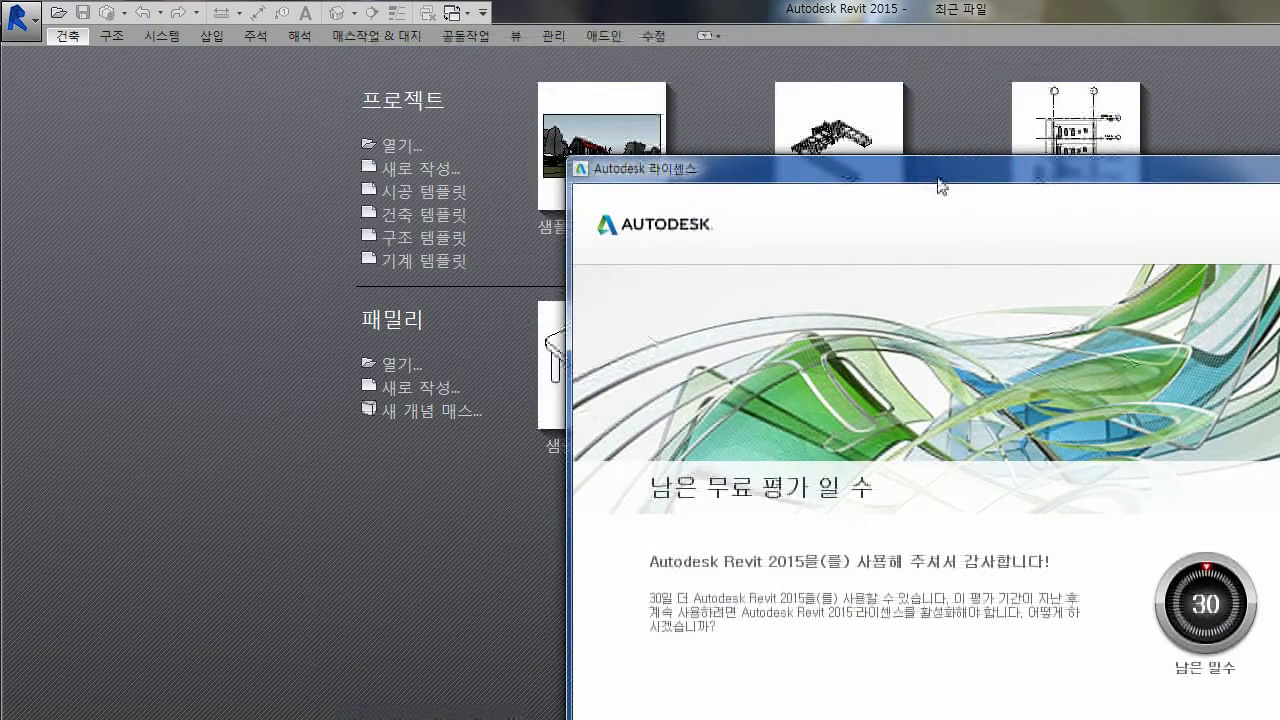
- Continue using Revit 2015 under the free trial instead of activating a licence
drag(938, 180, 729, 20)
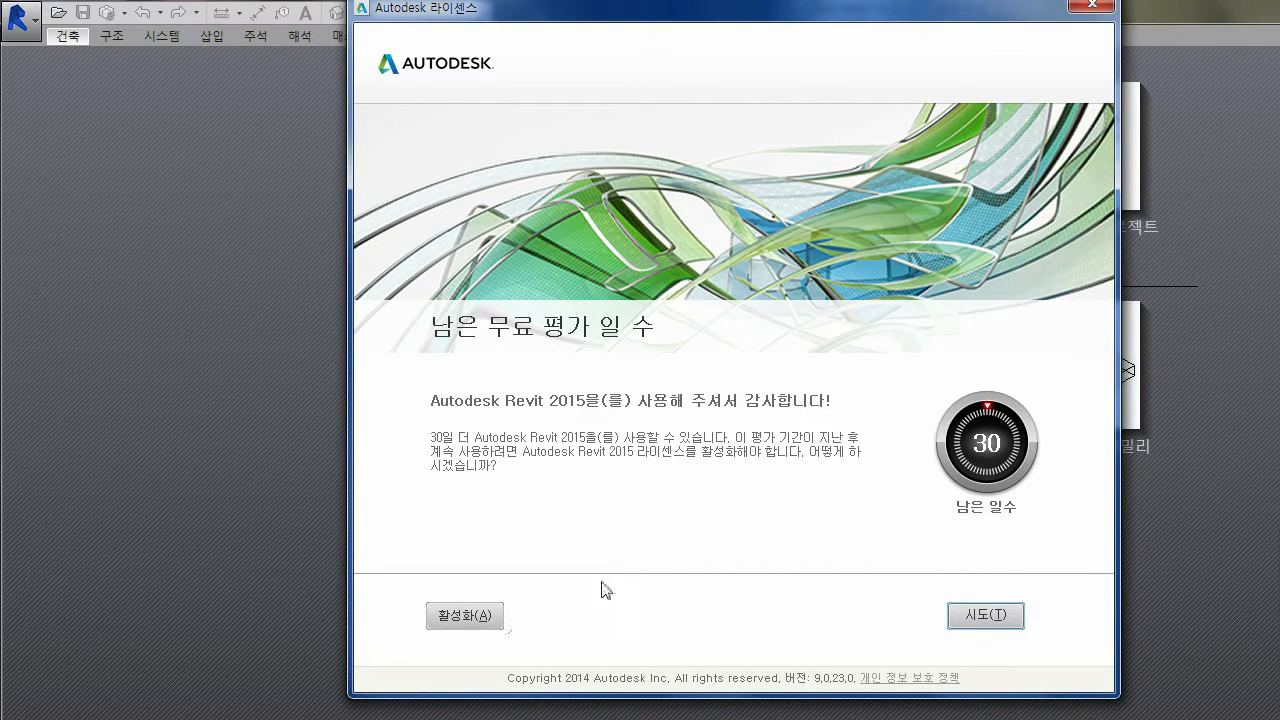
drag(762, 20, 754, 28)
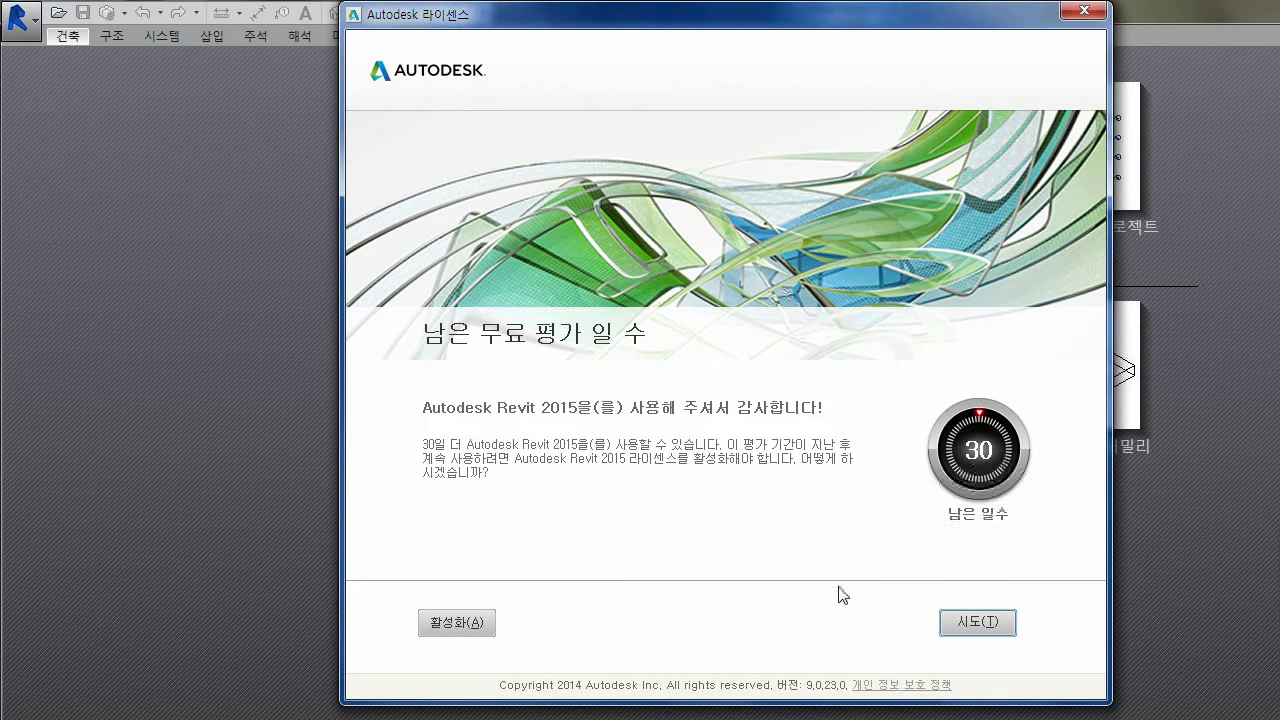
click(985, 624)
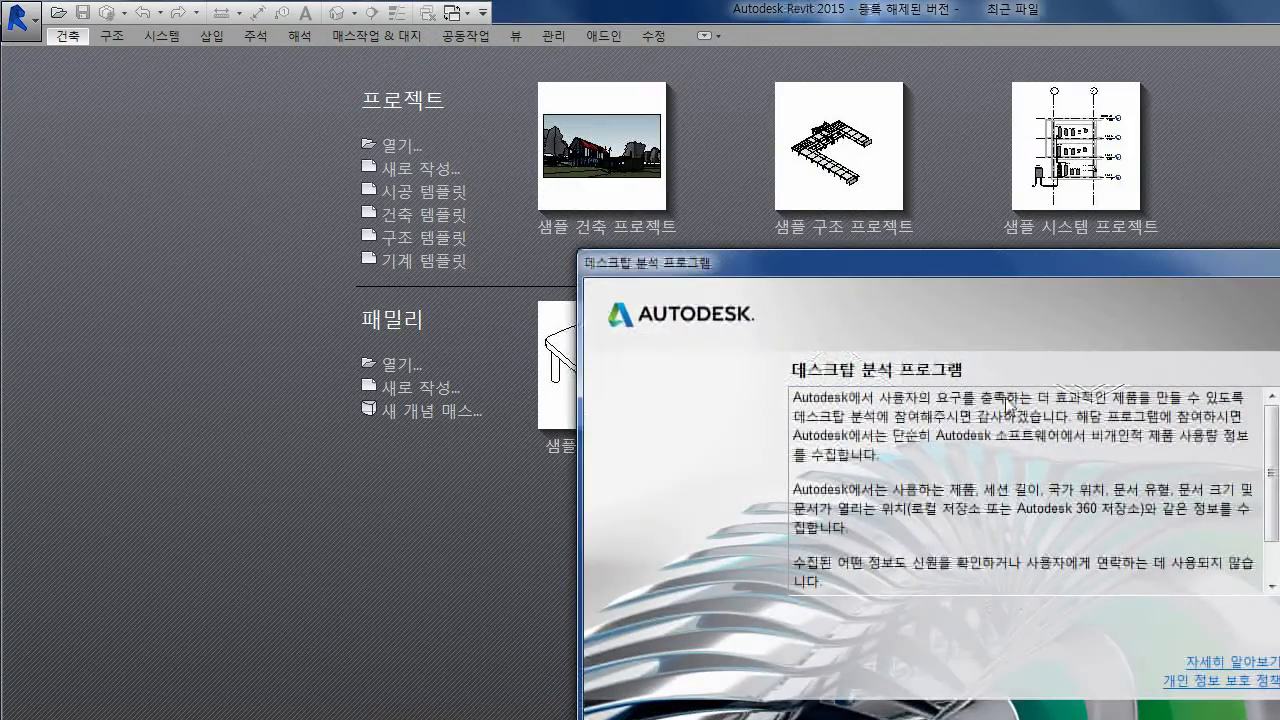
- Acknowledge the desktop analytics program notice and open the sample architectural project
drag(973, 263, 824, 117)
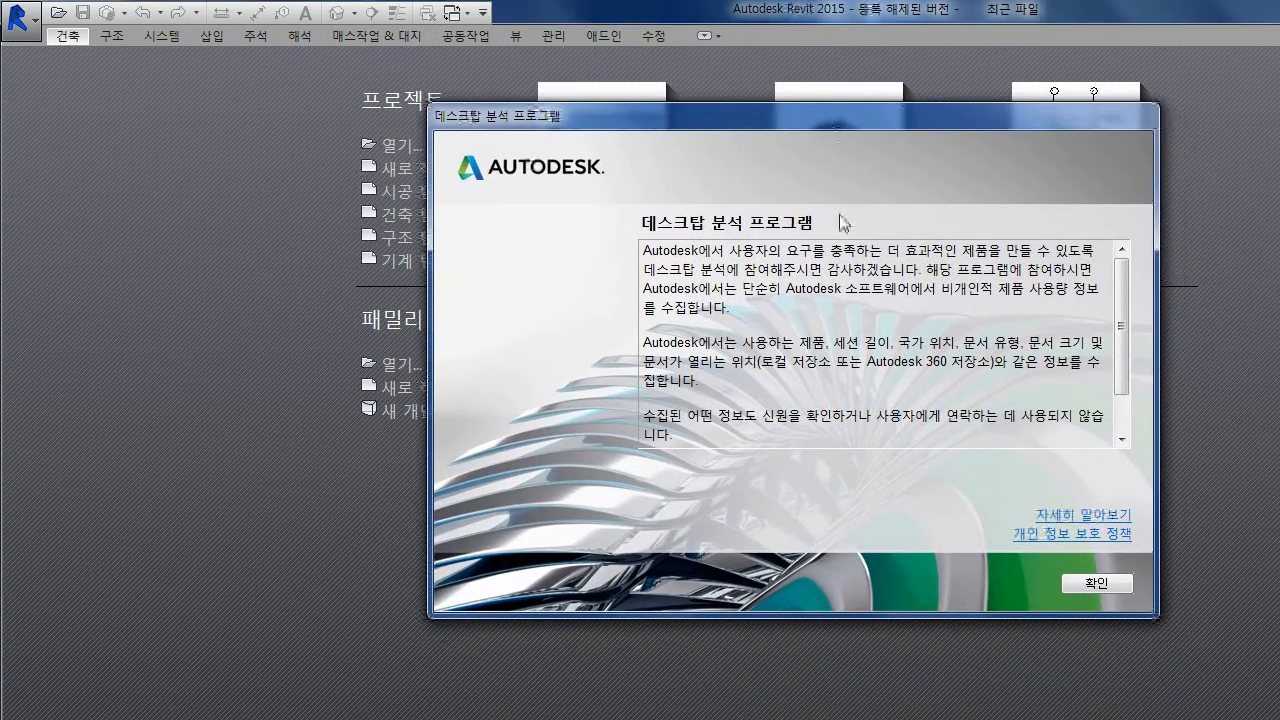
click(1096, 584)
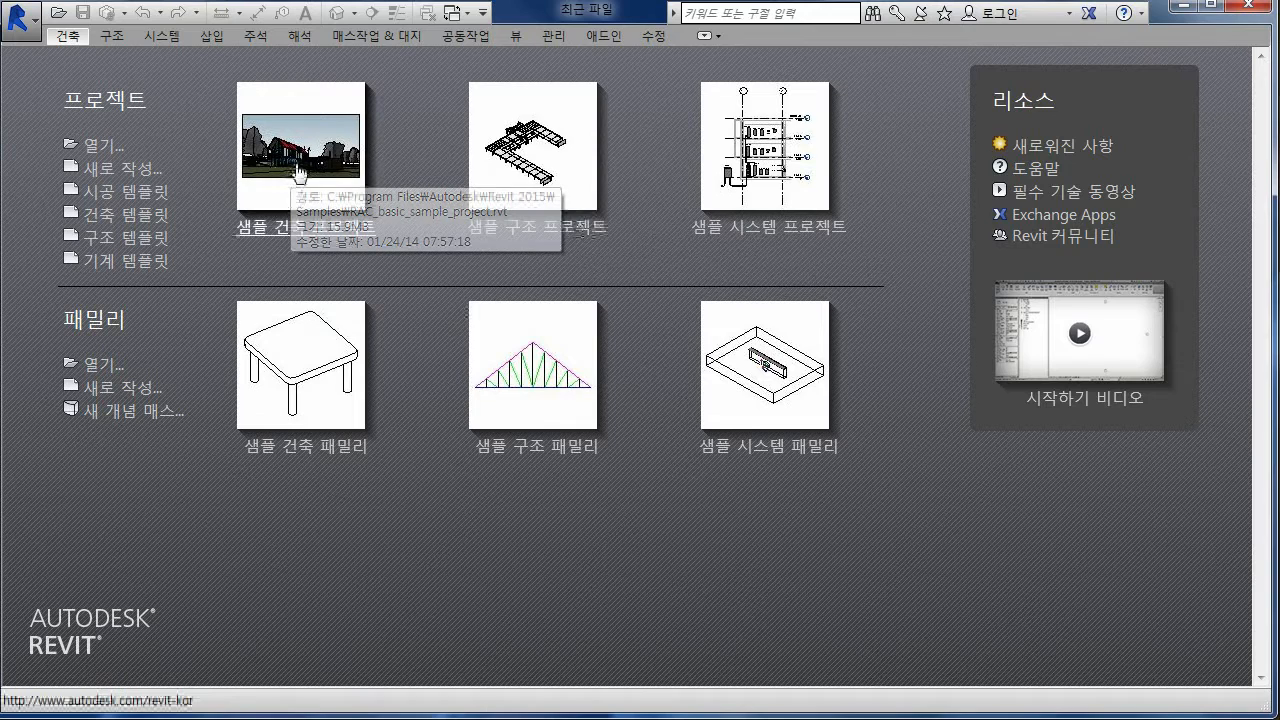
click(342, 245)
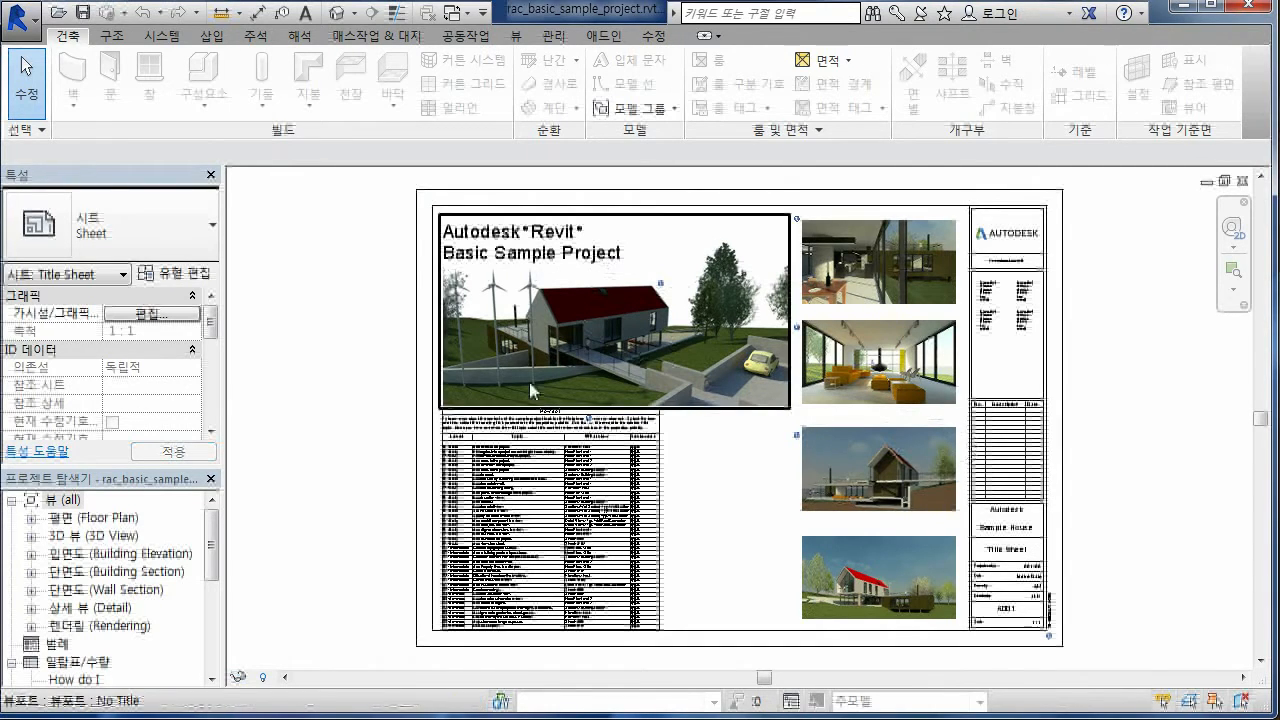
- Examine the file commands for creating, opening, saving as, exporting, suite workflows, publishing, printing and licensing
click(31, 18)
mouse_move(62, 100)
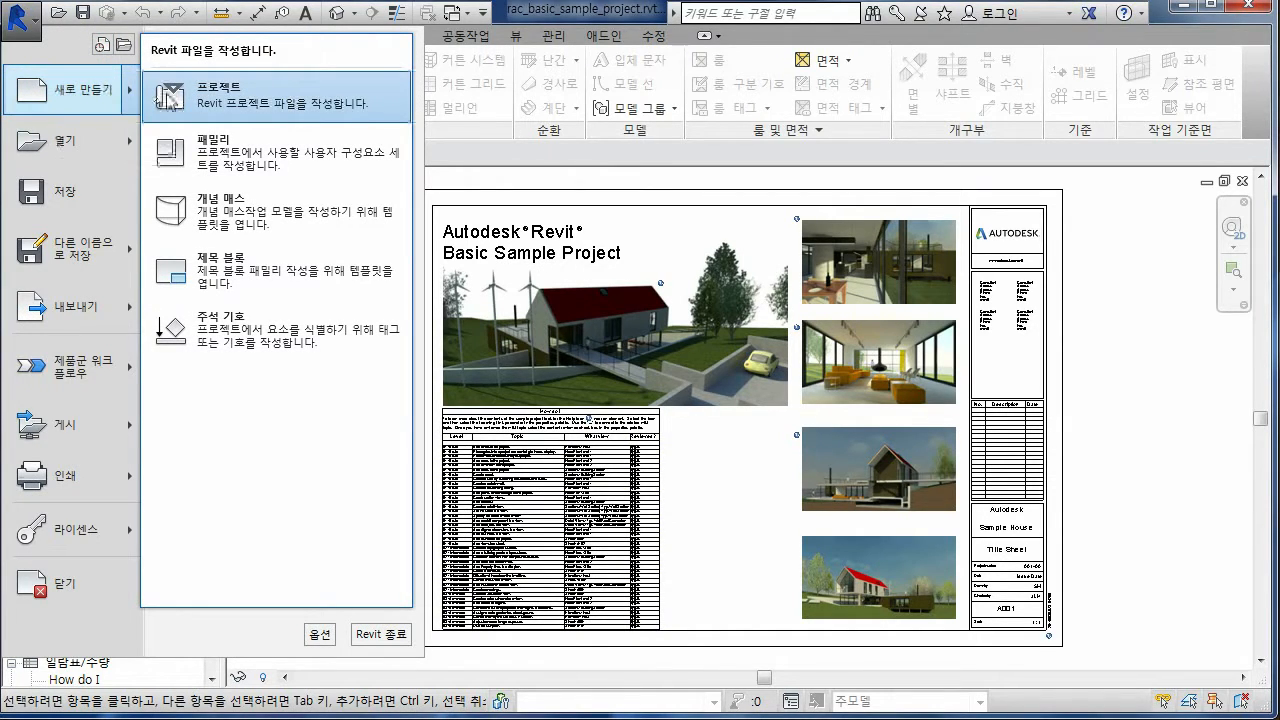
mouse_move(118, 152)
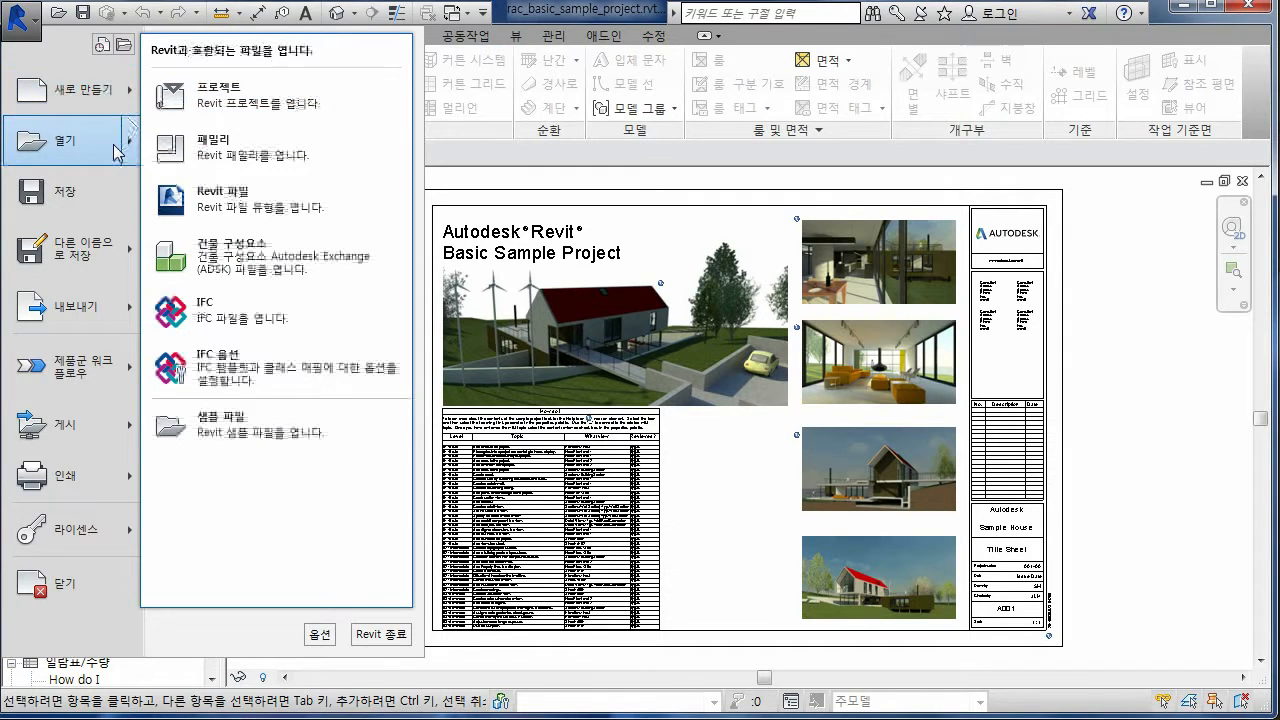
mouse_move(107, 266)
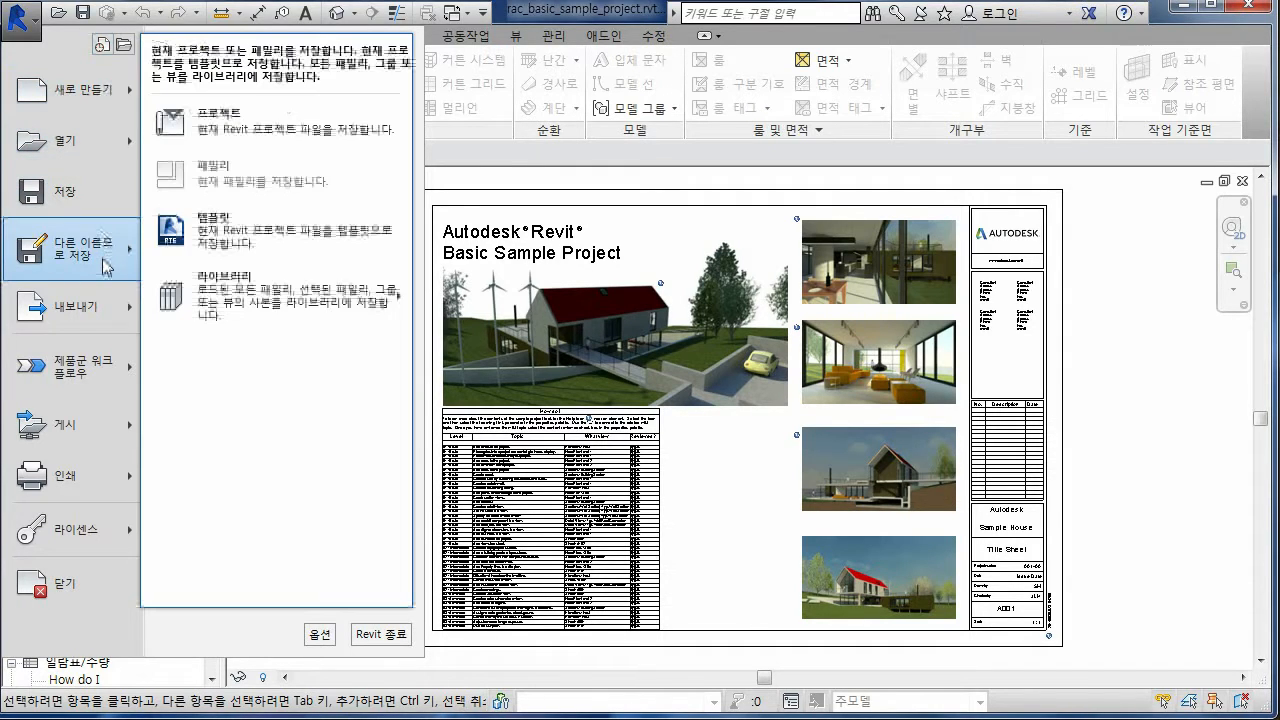
mouse_move(120, 313)
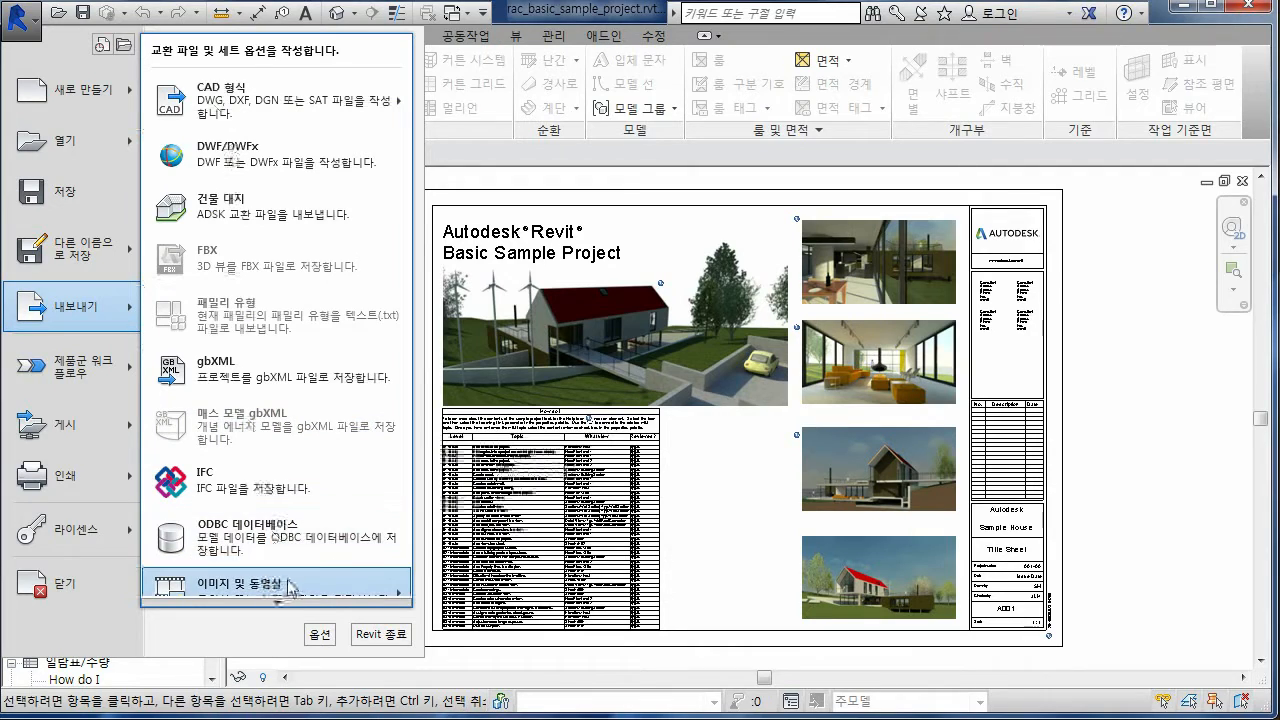
mouse_move(295, 580)
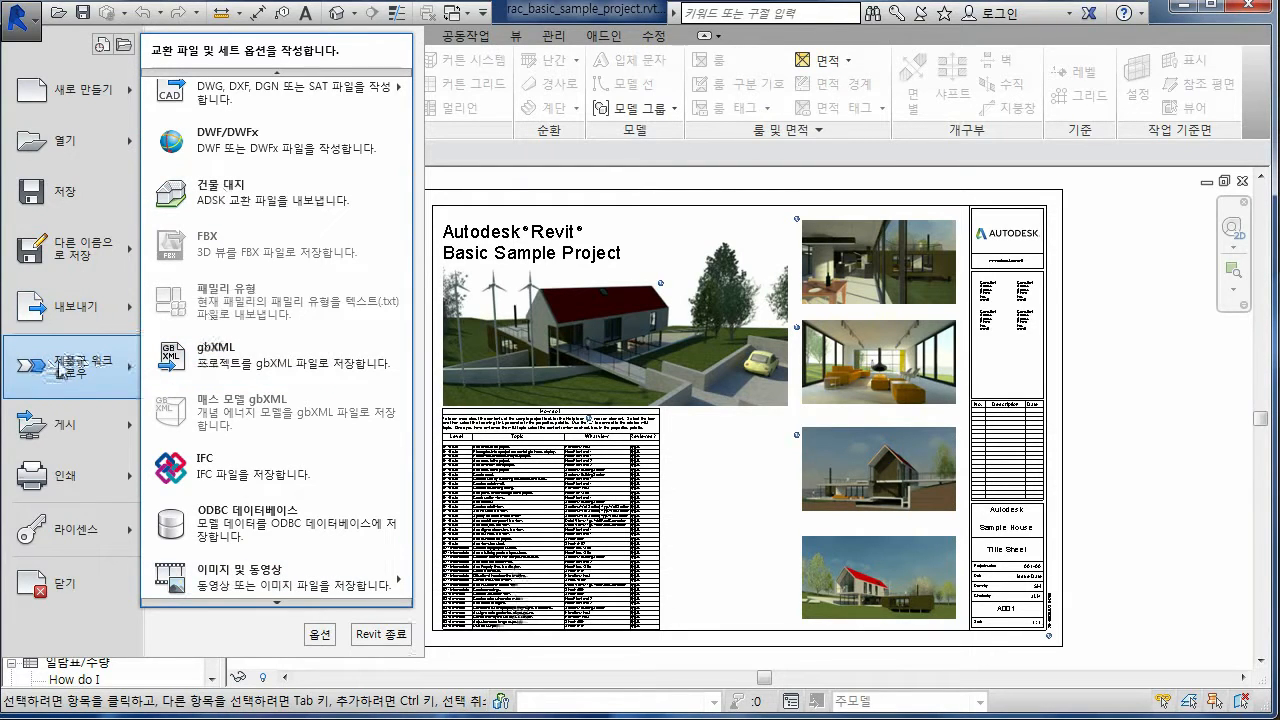
mouse_move(58, 372)
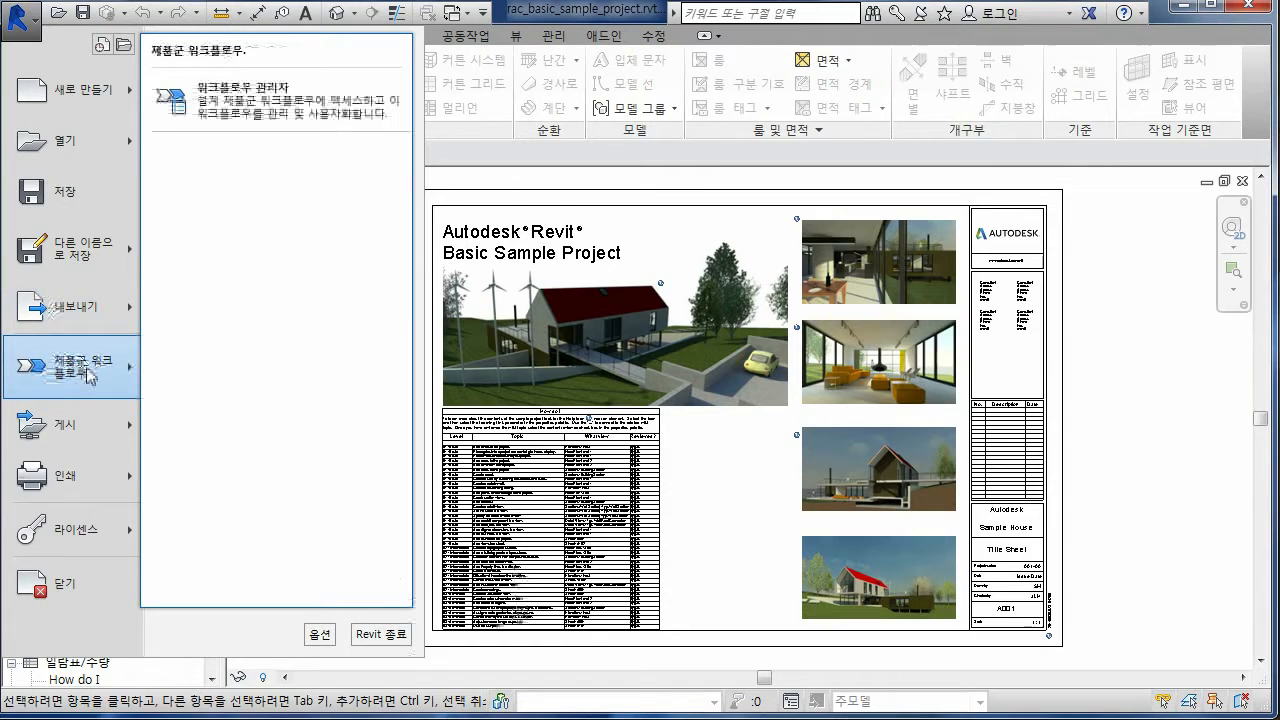
mouse_move(90, 431)
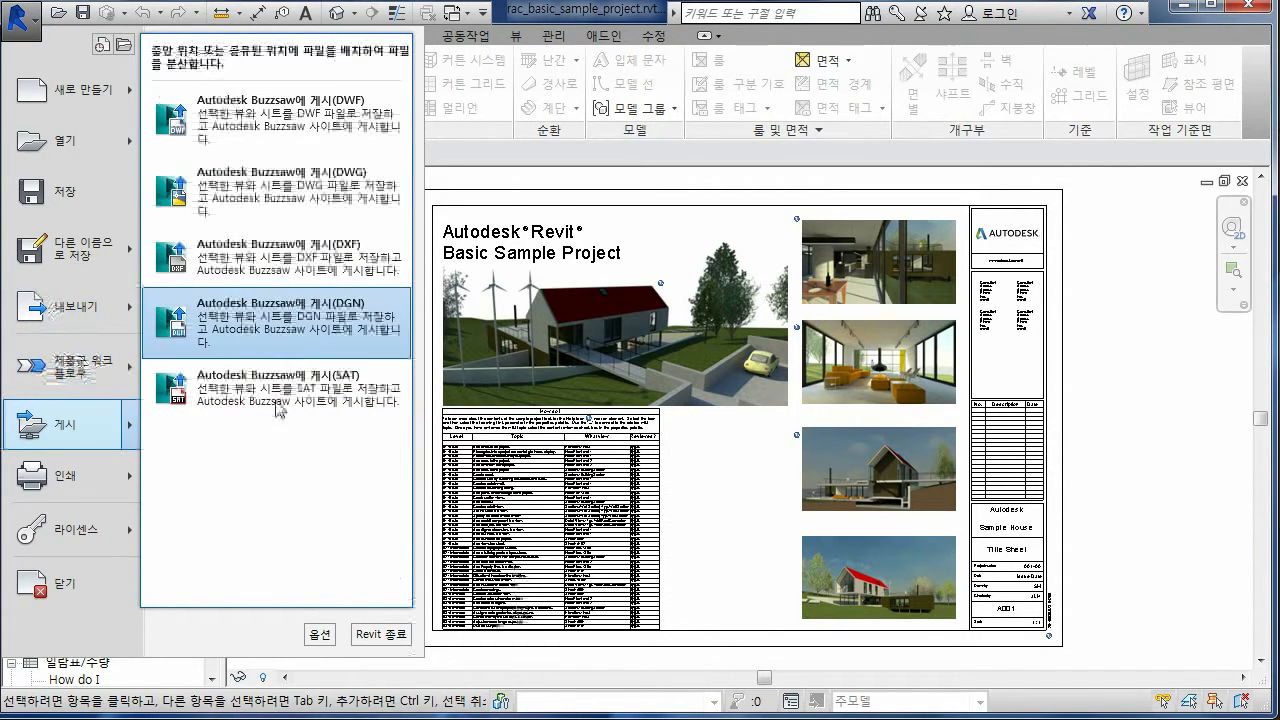
mouse_move(80, 486)
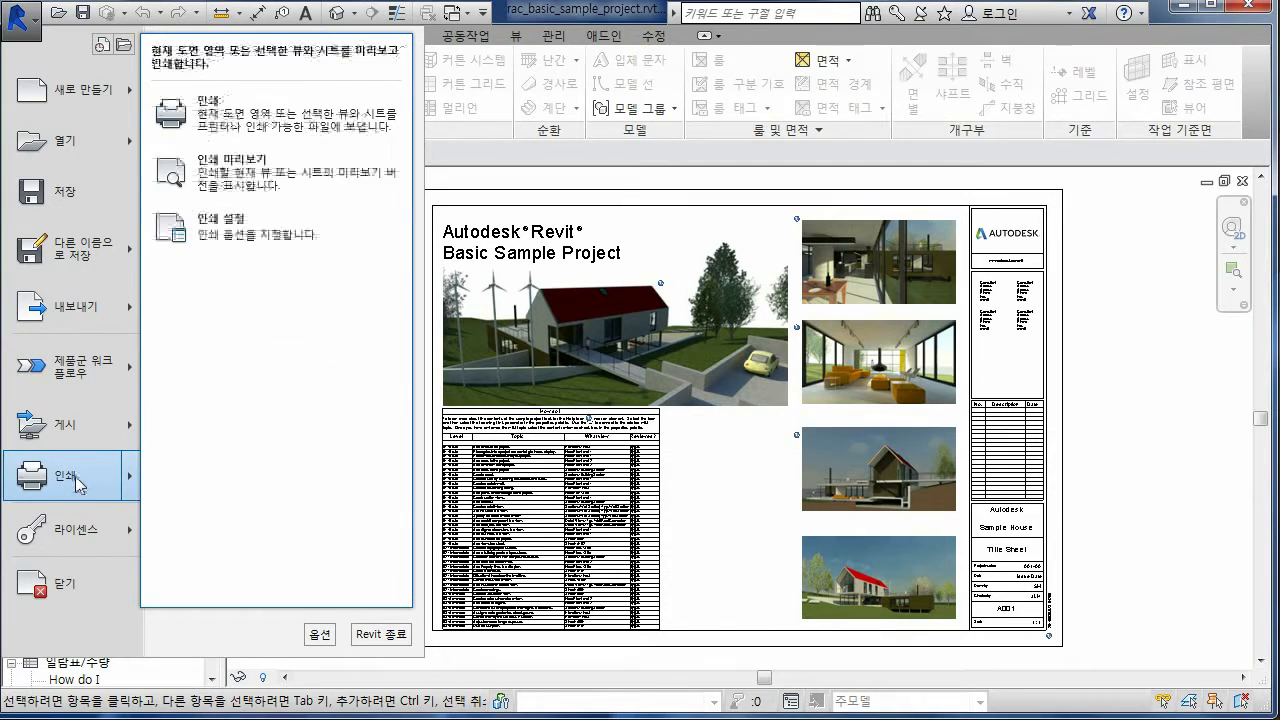
mouse_move(93, 540)
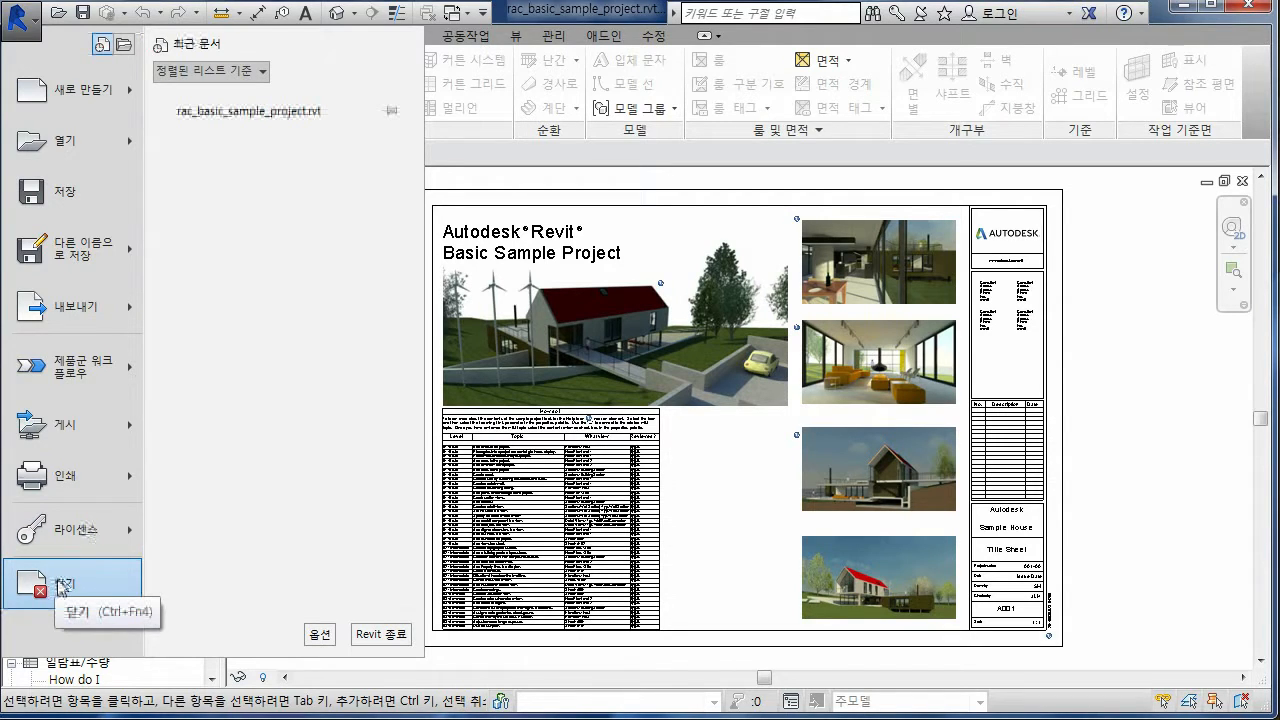
click(27, 29)
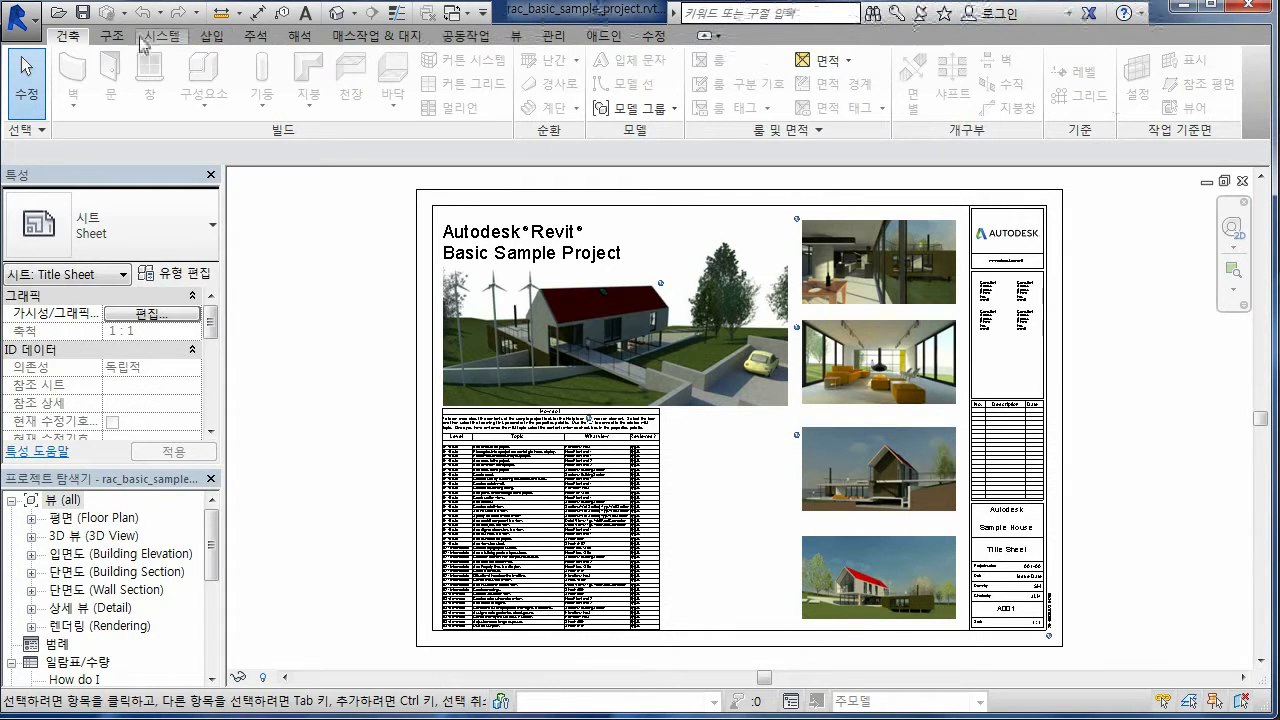
- Survey the available tool sets from Structure and Systems through Annotate, Analyze, Collaborate and Manage to Modify
click(109, 37)
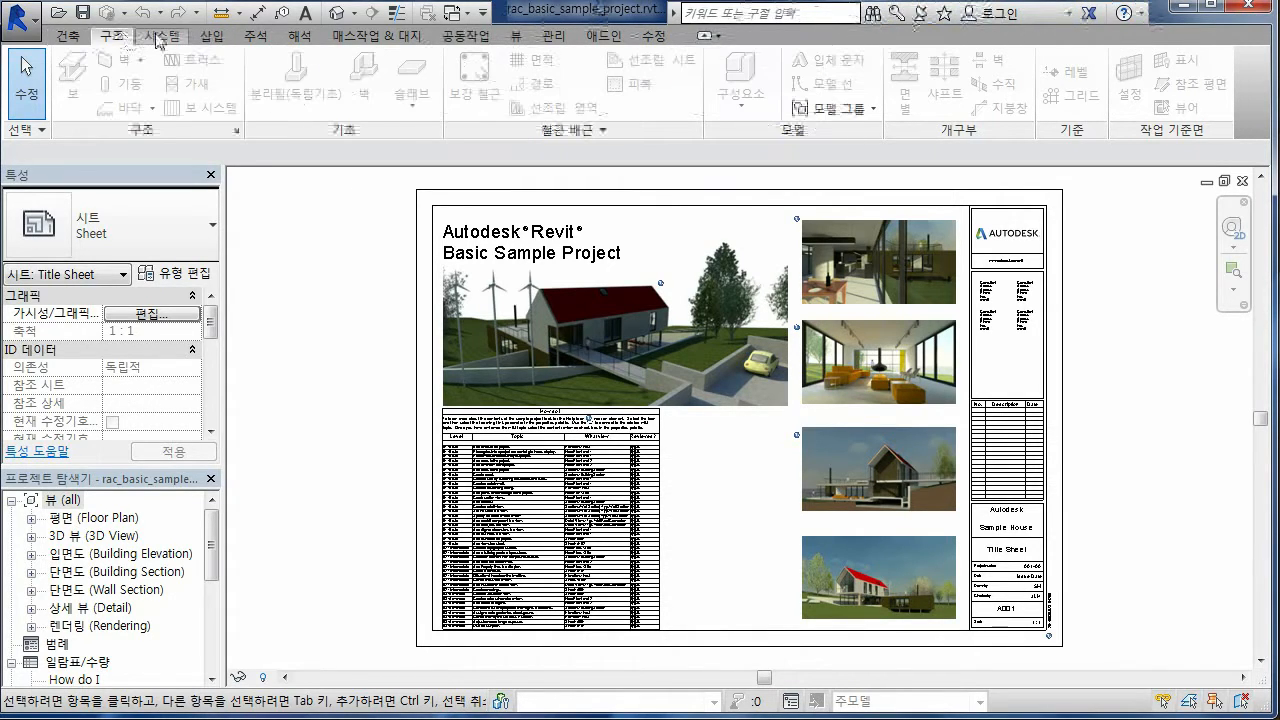
click(163, 37)
click(72, 38)
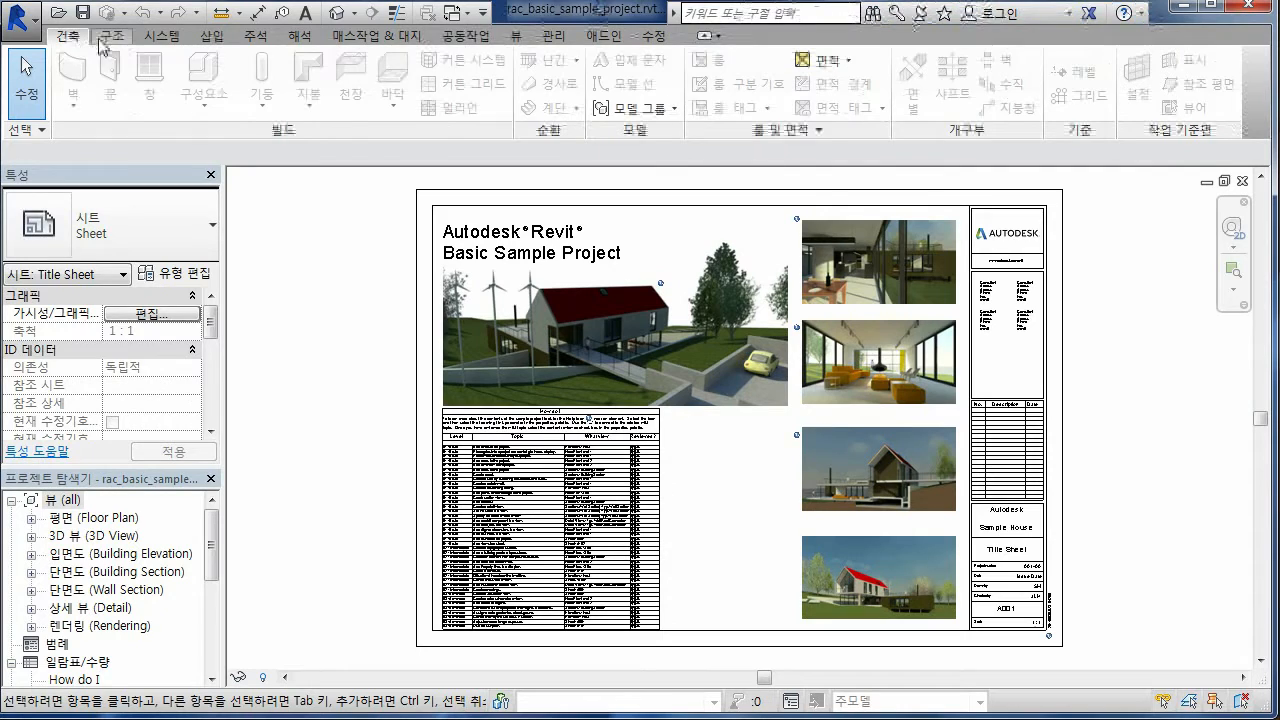
click(113, 40)
click(168, 40)
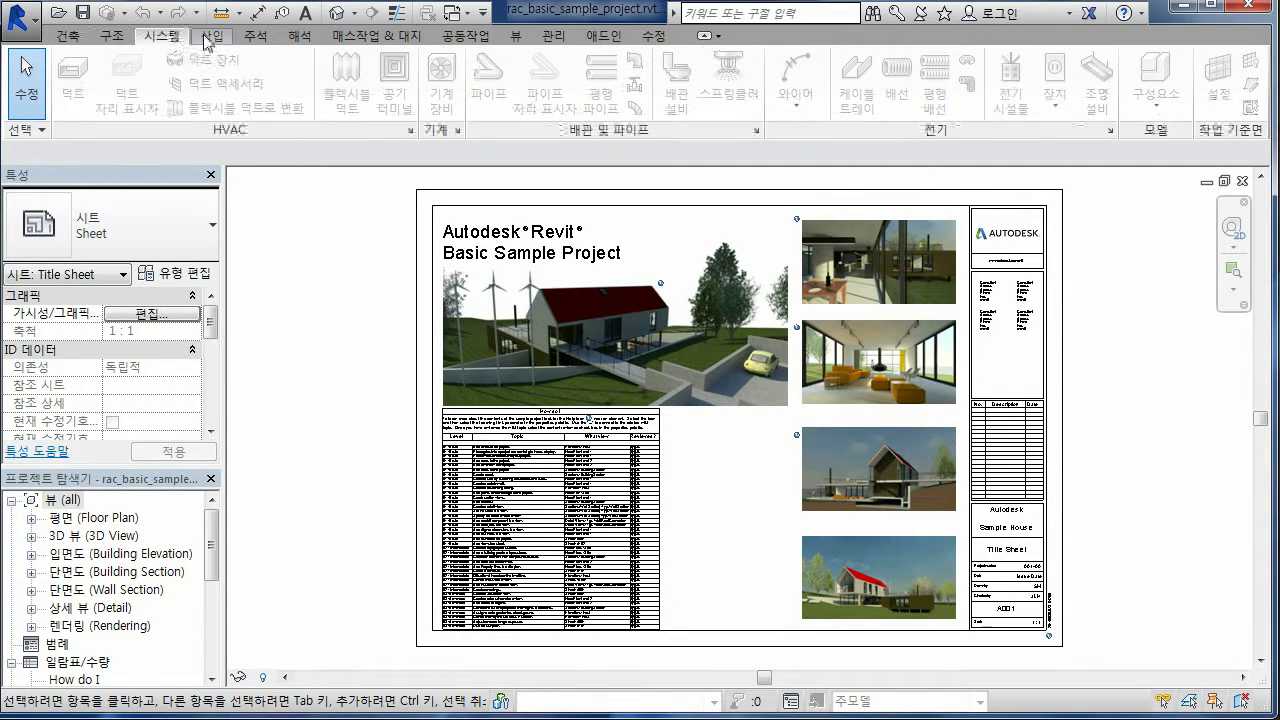
click(215, 40)
click(256, 37)
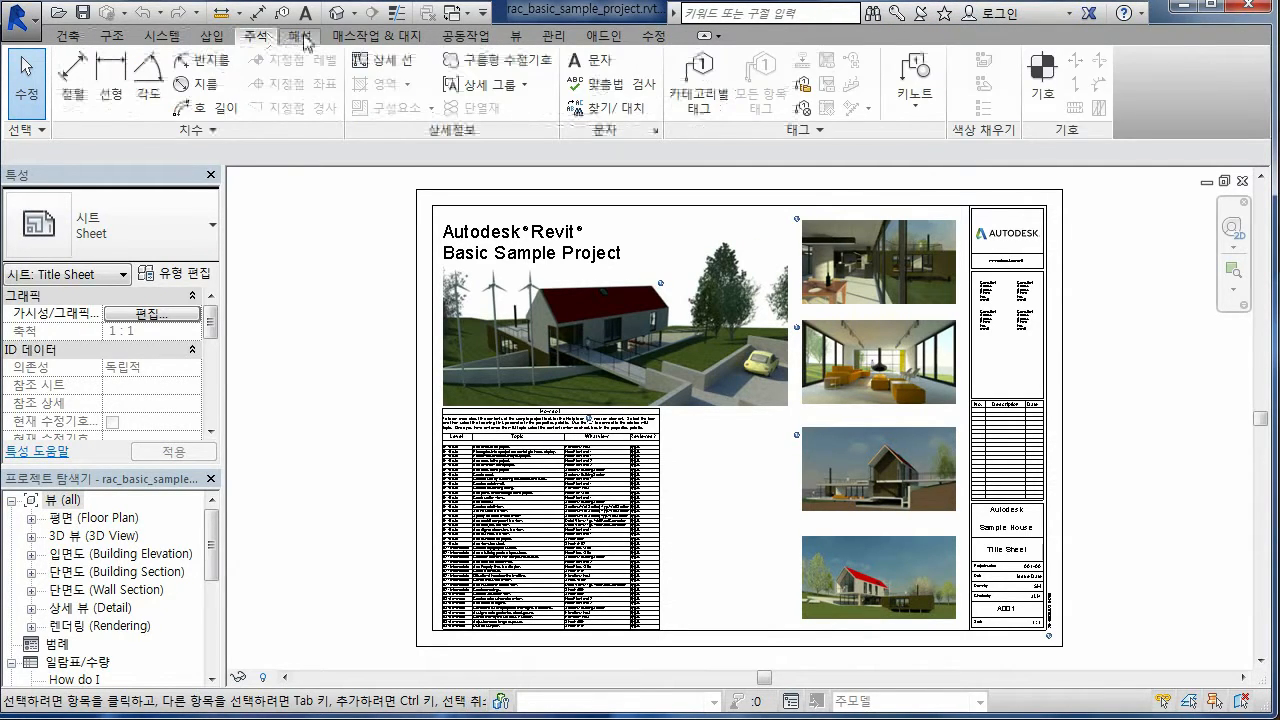
click(300, 37)
click(355, 37)
click(462, 37)
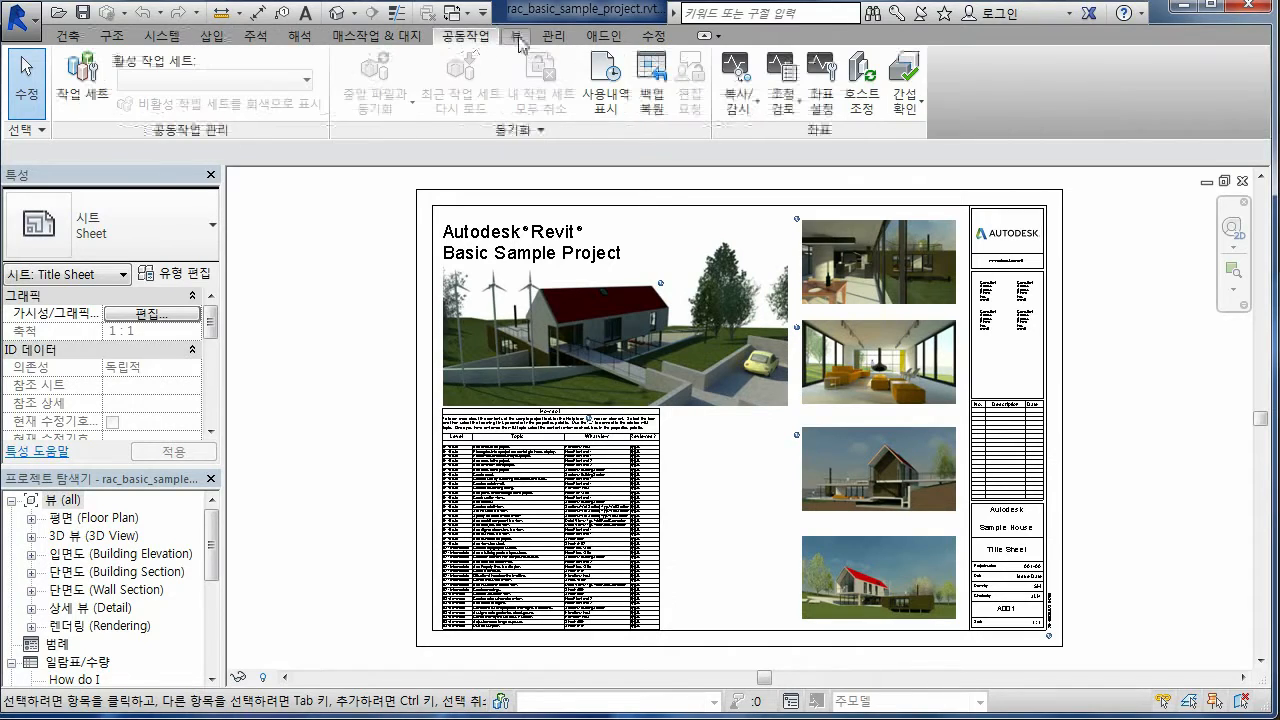
click(517, 37)
click(554, 37)
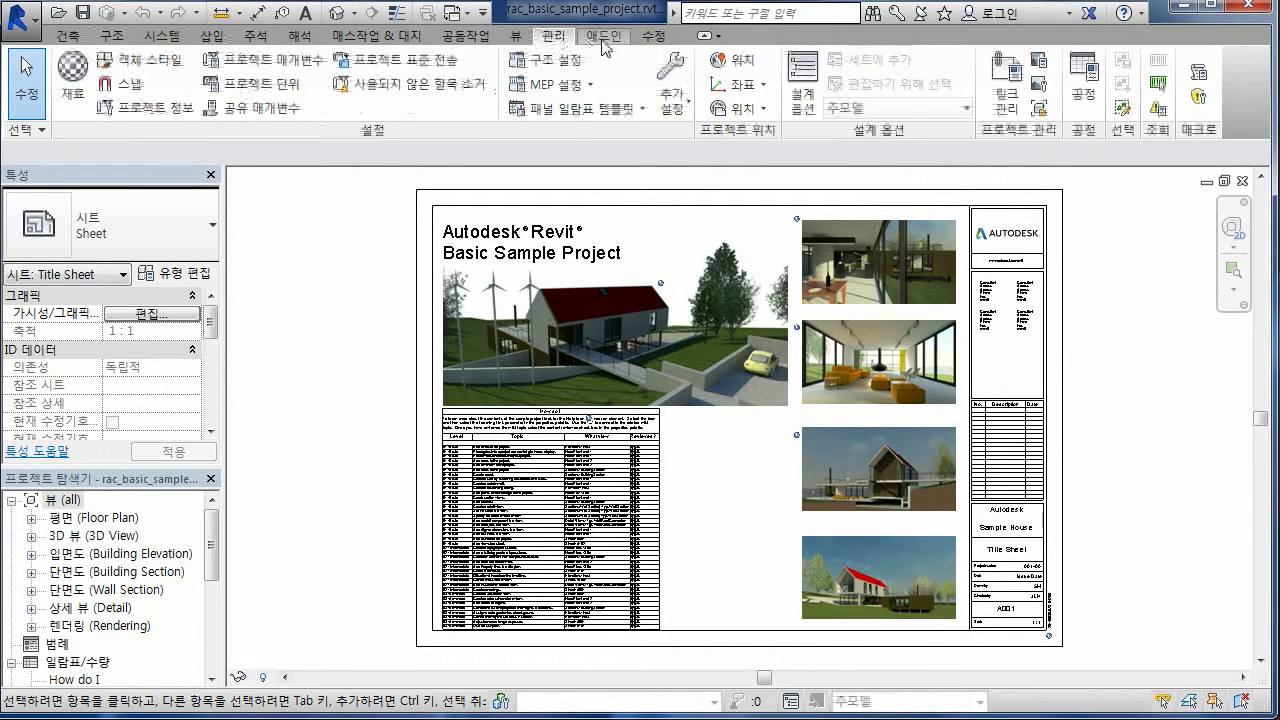
click(604, 37)
click(662, 40)
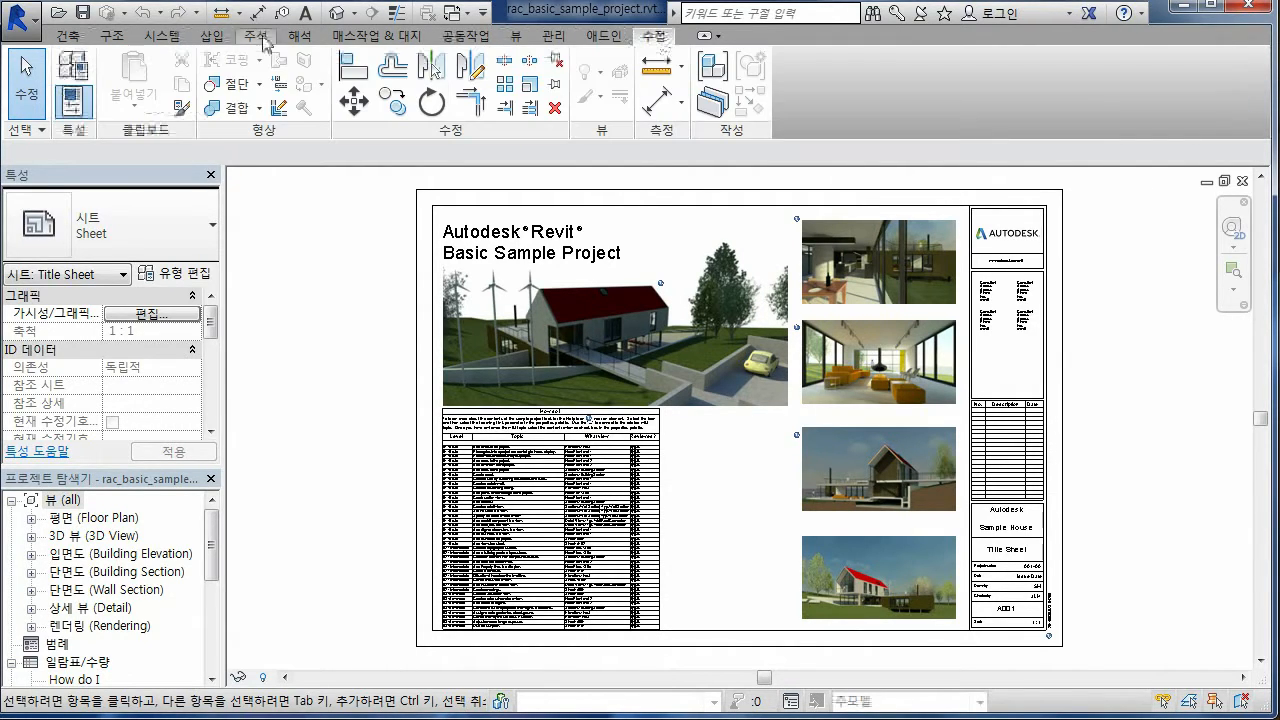
- Compare the Architecture tools with the Structure, Systems, Insert, Annotate and Analyze tool sets
click(72, 40)
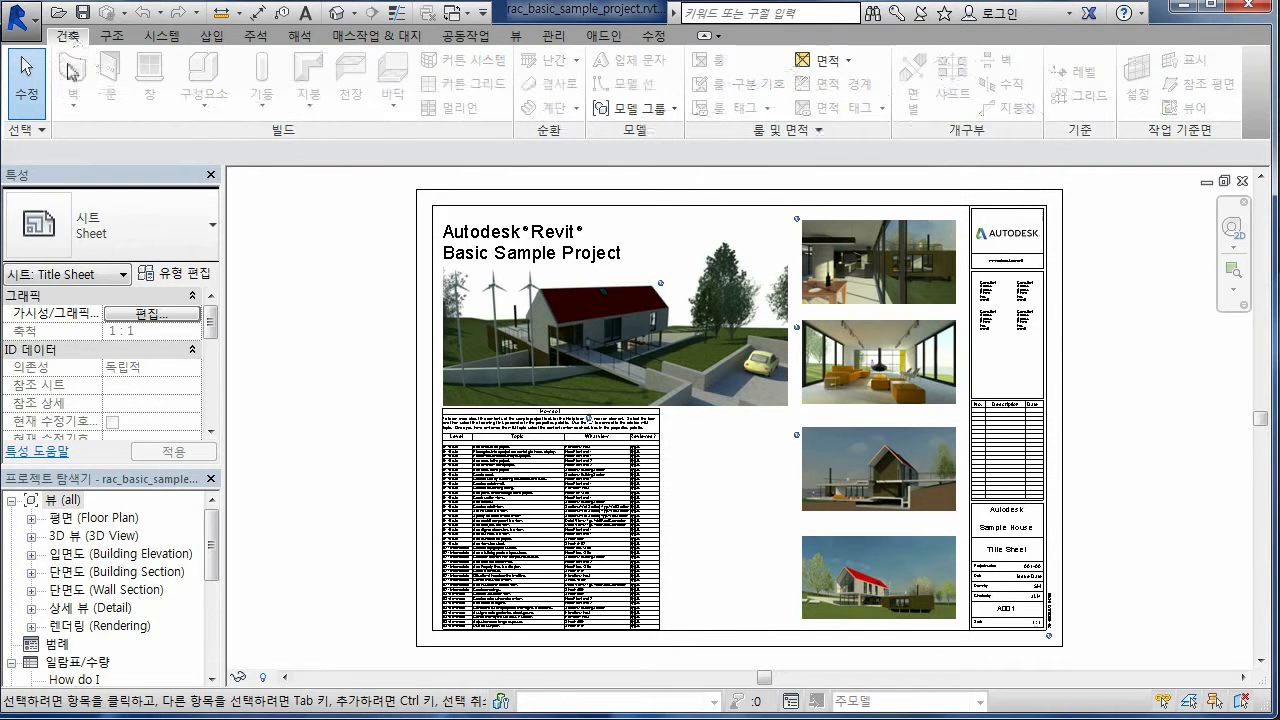
click(113, 40)
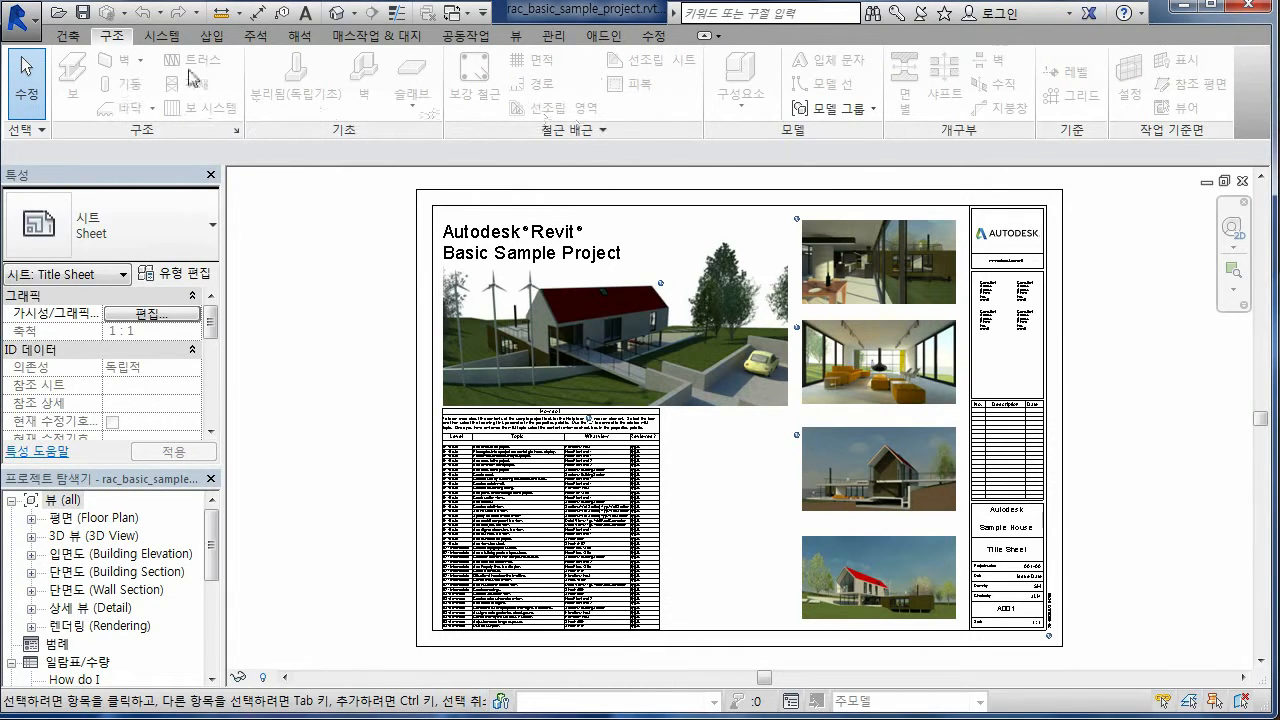
click(68, 37)
click(160, 37)
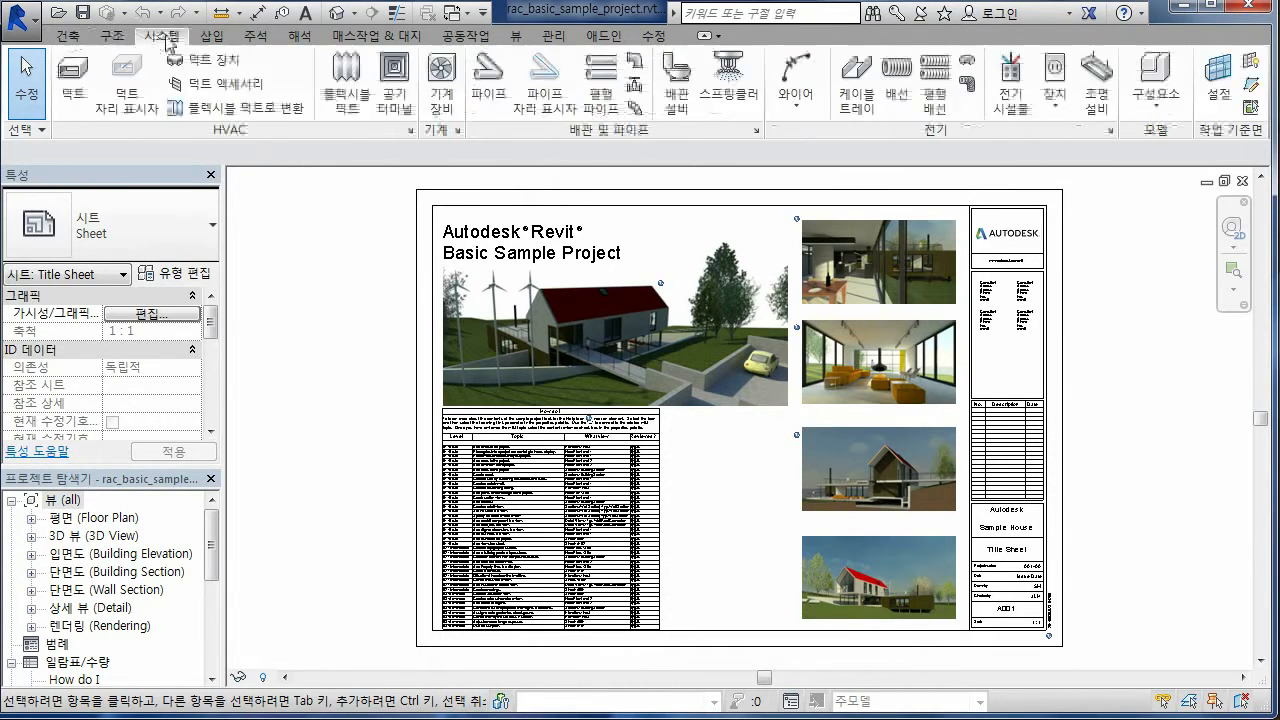
click(212, 37)
click(262, 39)
click(301, 40)
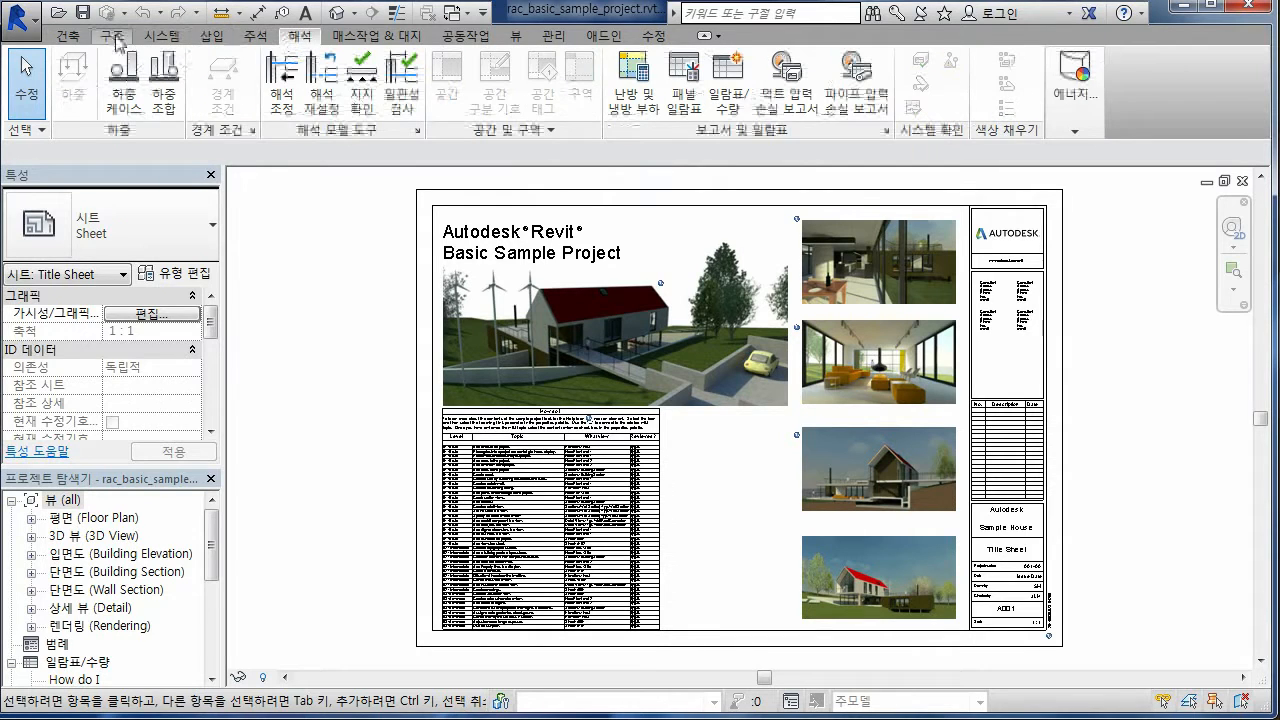
click(75, 40)
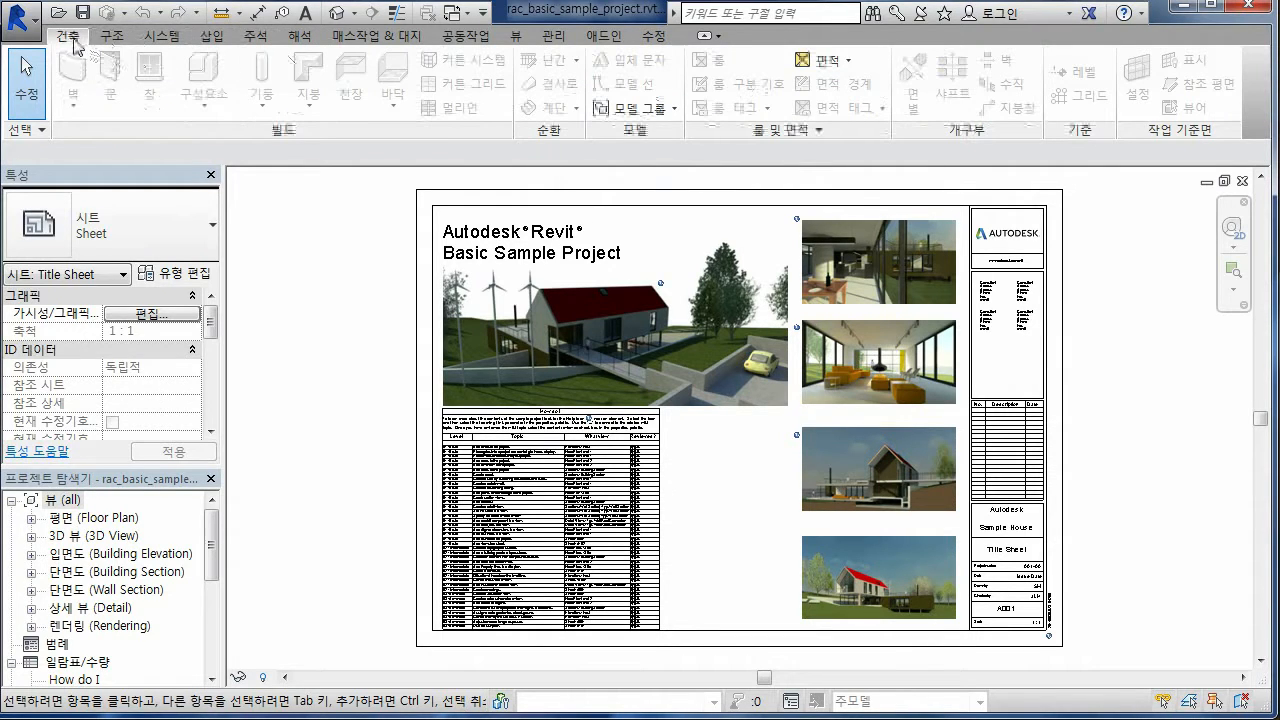
- Review the Modify tools alongside the Architecture, Insert, Massing & Site and Analyze tool sets
click(655, 36)
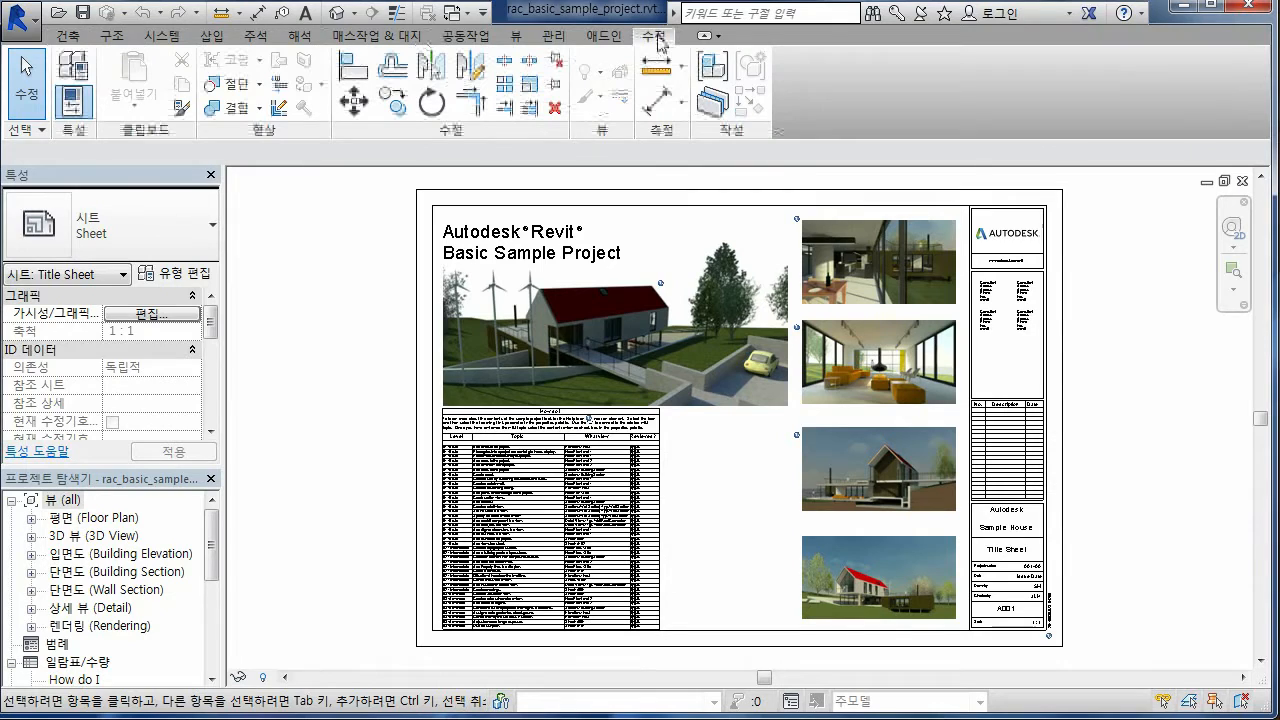
click(68, 36)
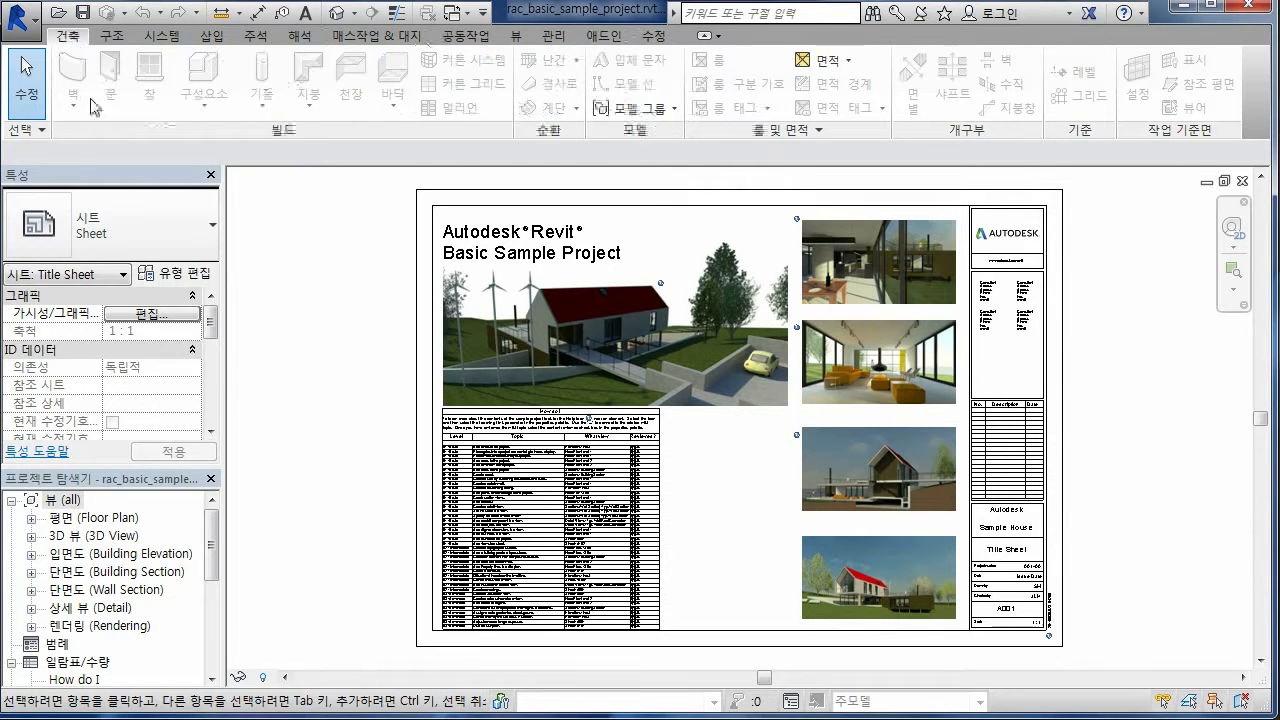
click(655, 36)
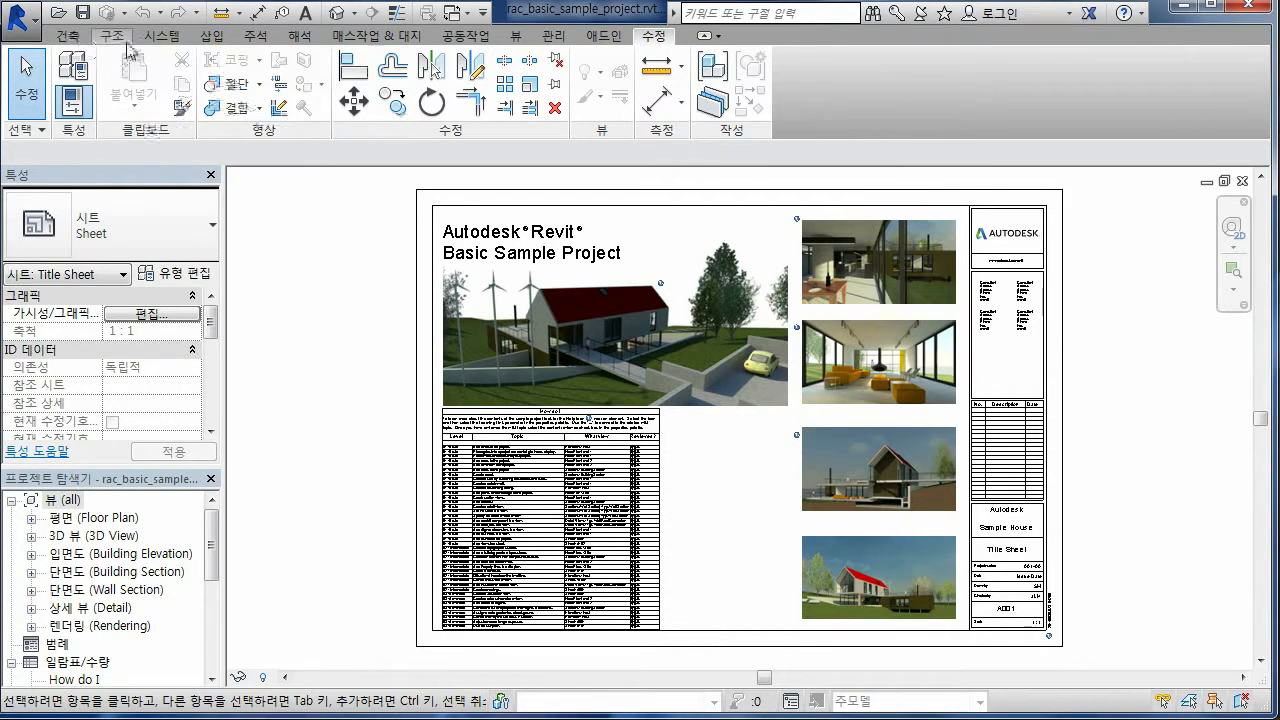
click(224, 43)
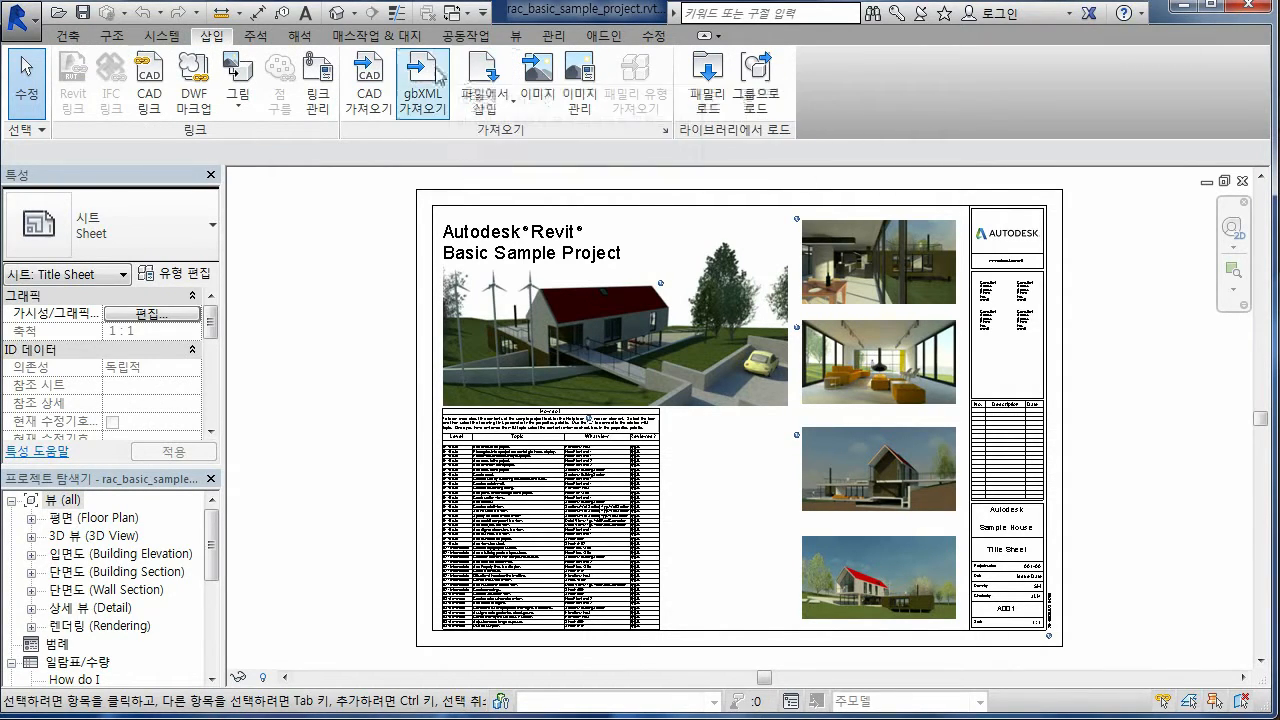
click(376, 36)
click(296, 40)
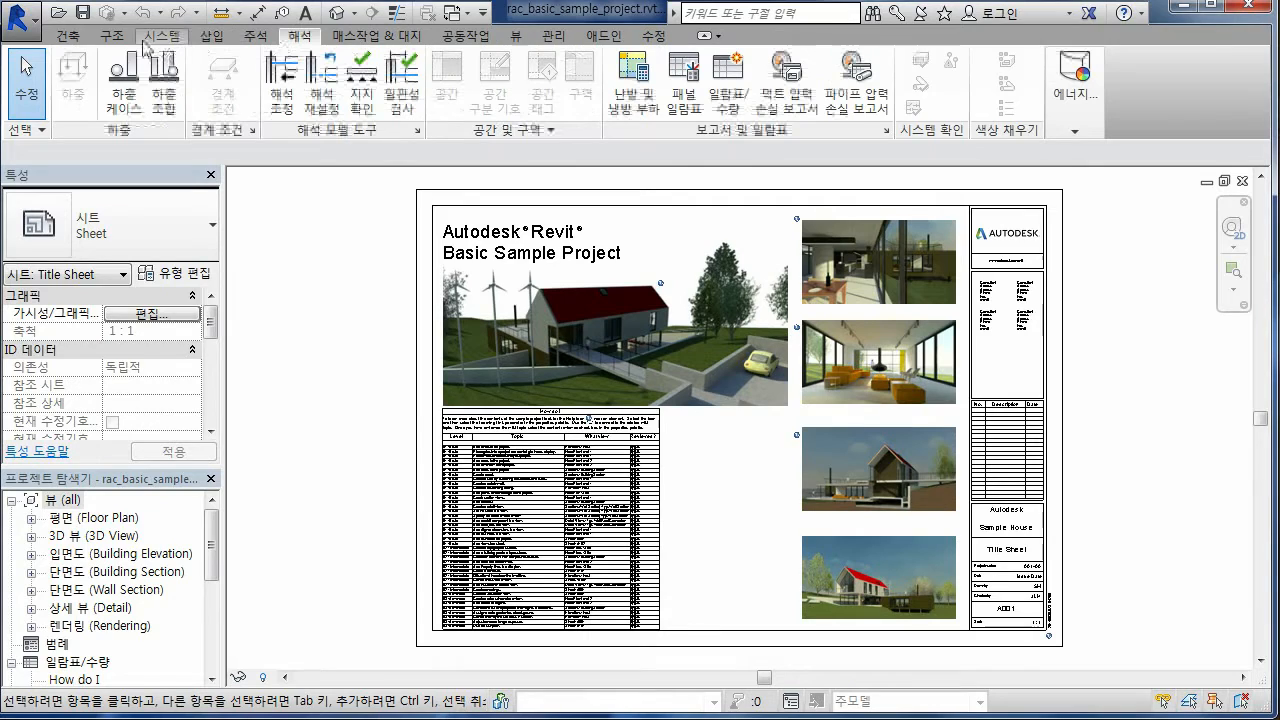
- Review the Architecture tools and the title sheet's type and instance properties
click(67, 36)
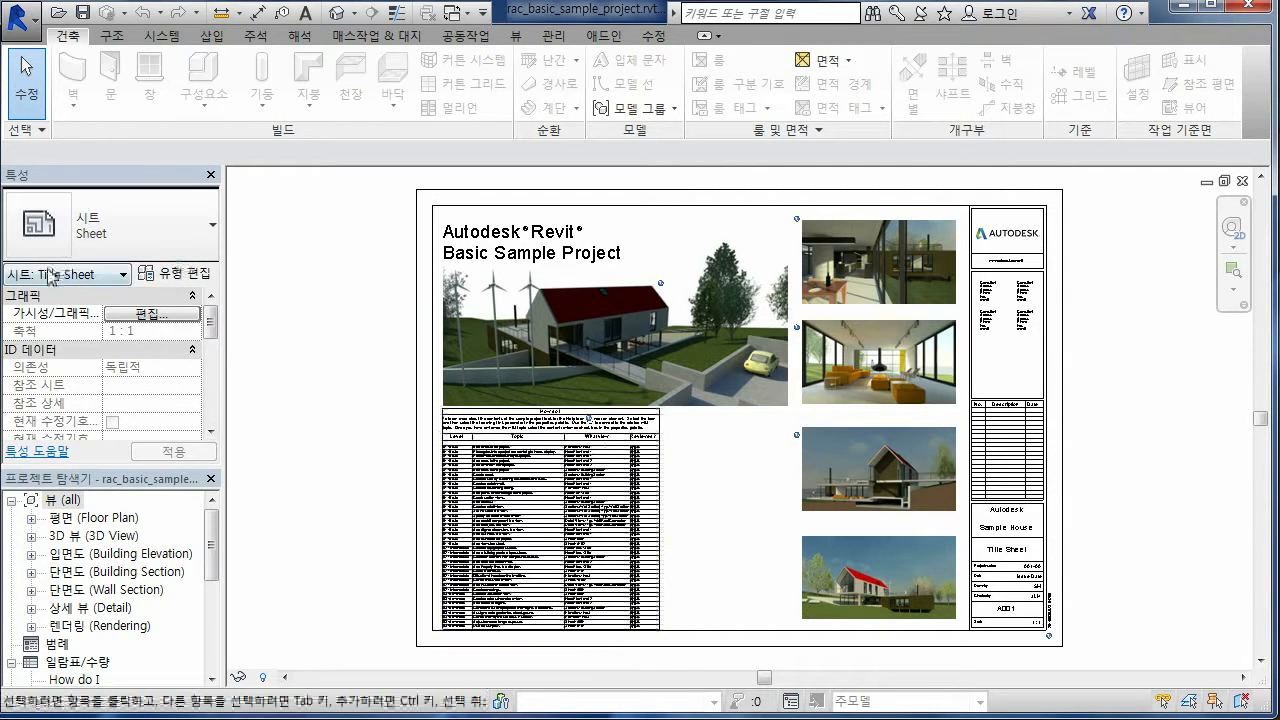
click(176, 274)
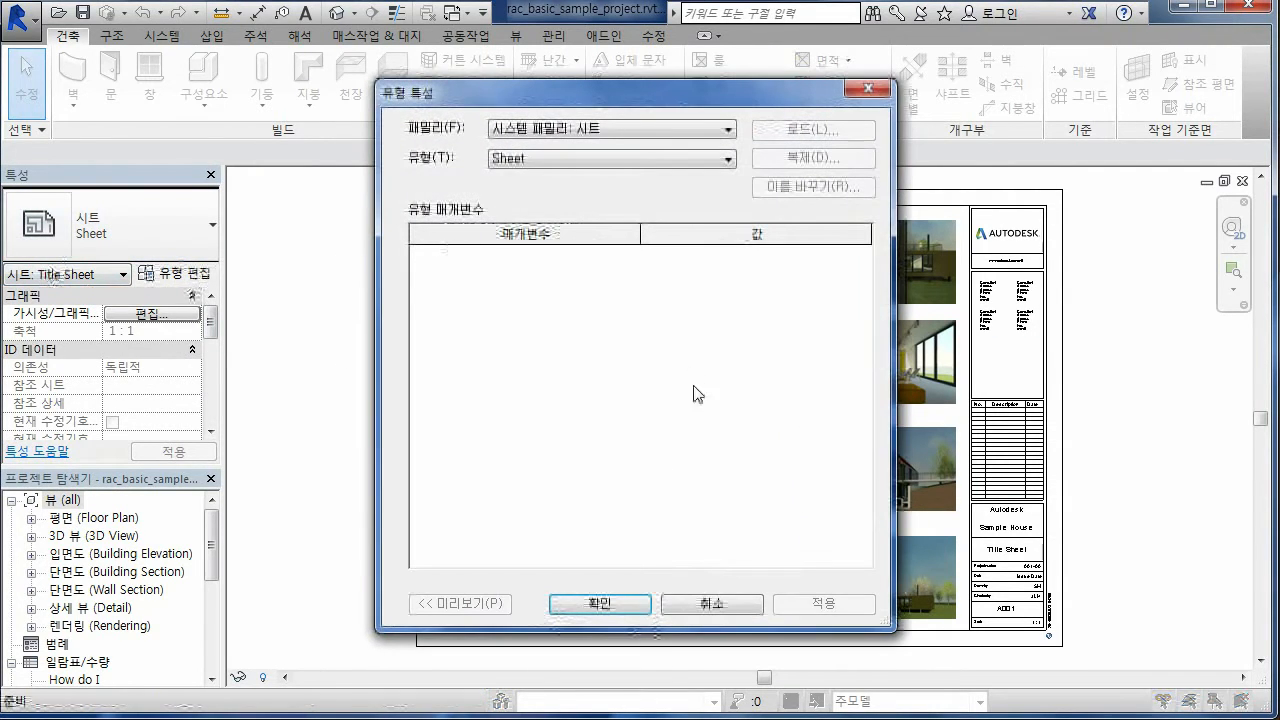
click(688, 604)
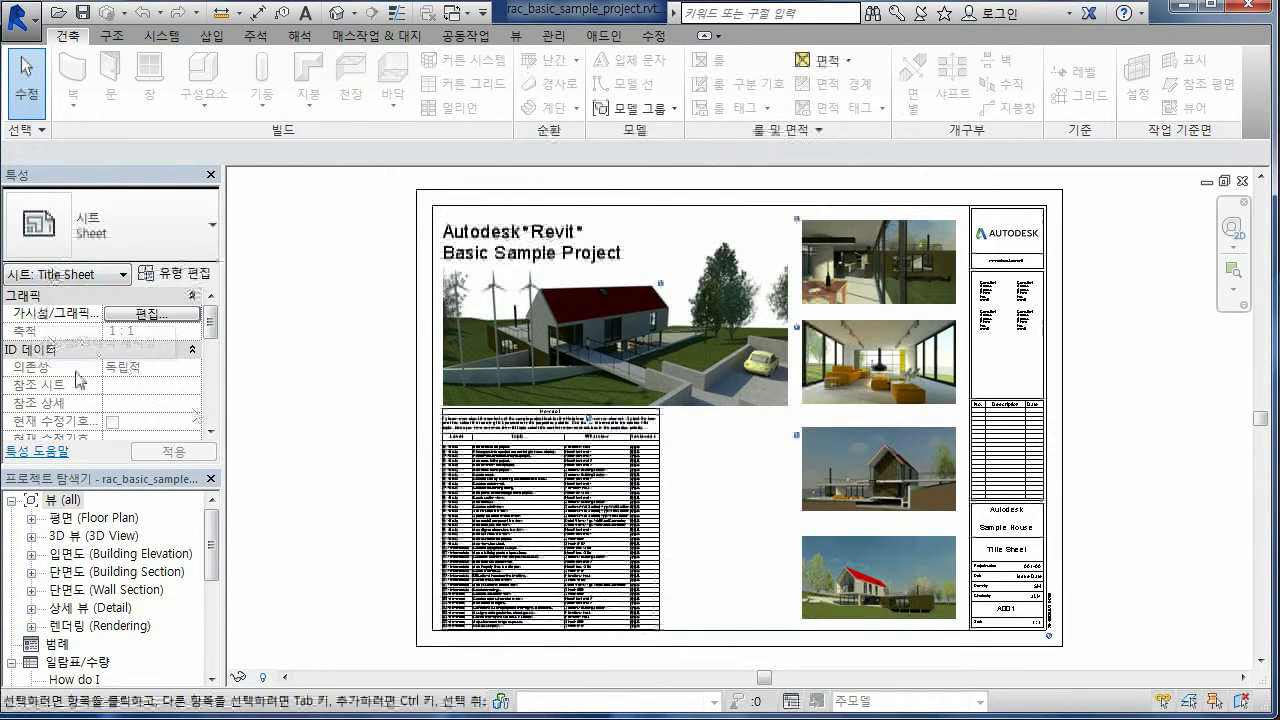
drag(210, 330, 170, 335)
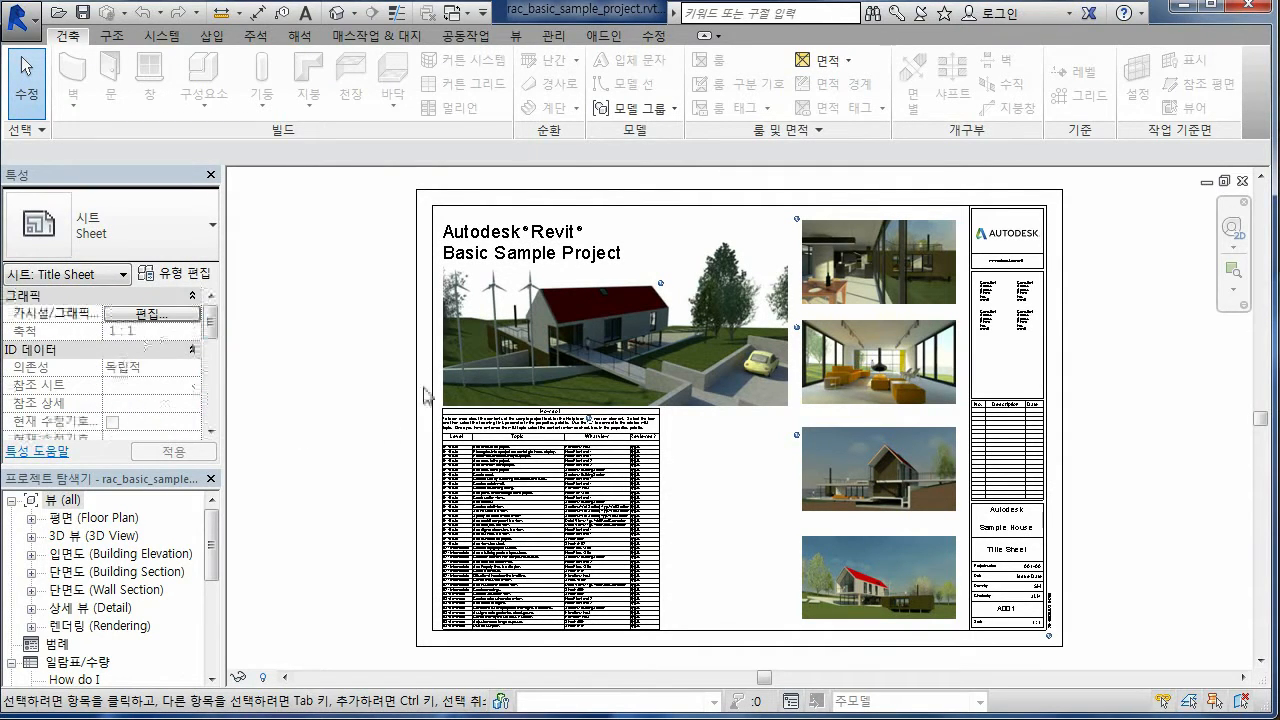
- Inspect the properties of the Approach viewport, the title block and the schedule on the title sheet
click(517, 403)
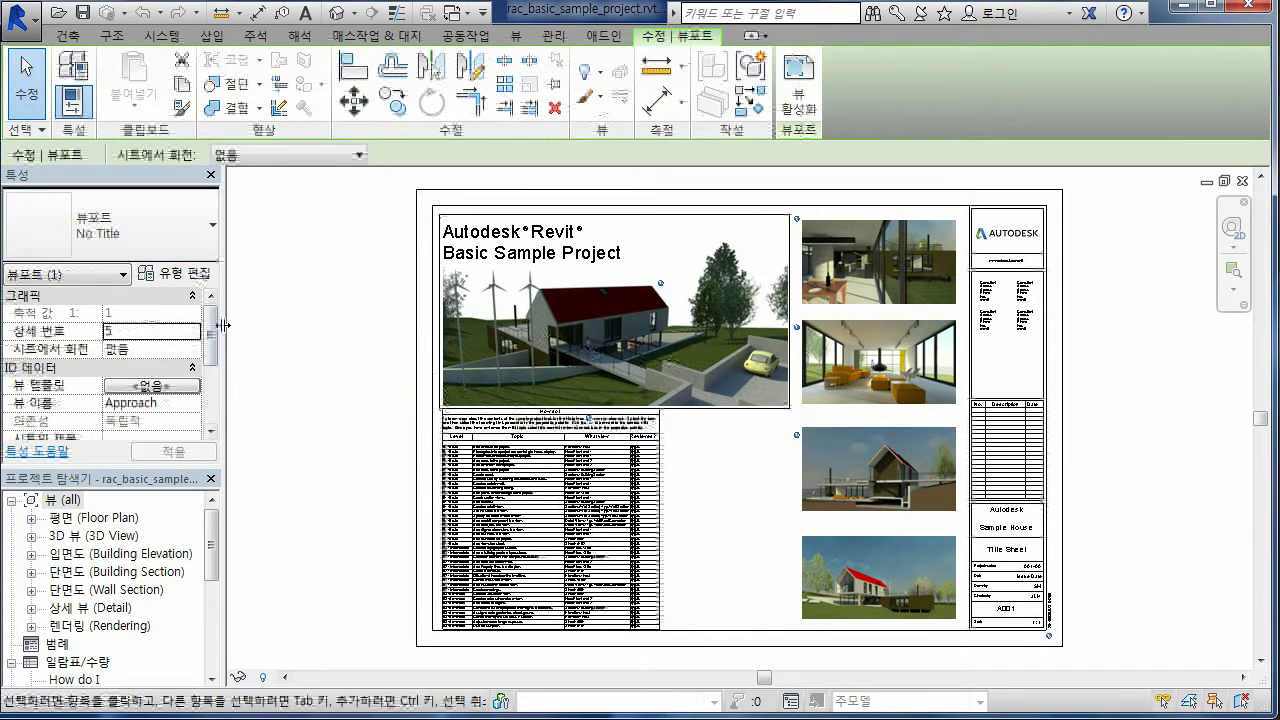
click(855, 310)
click(424, 400)
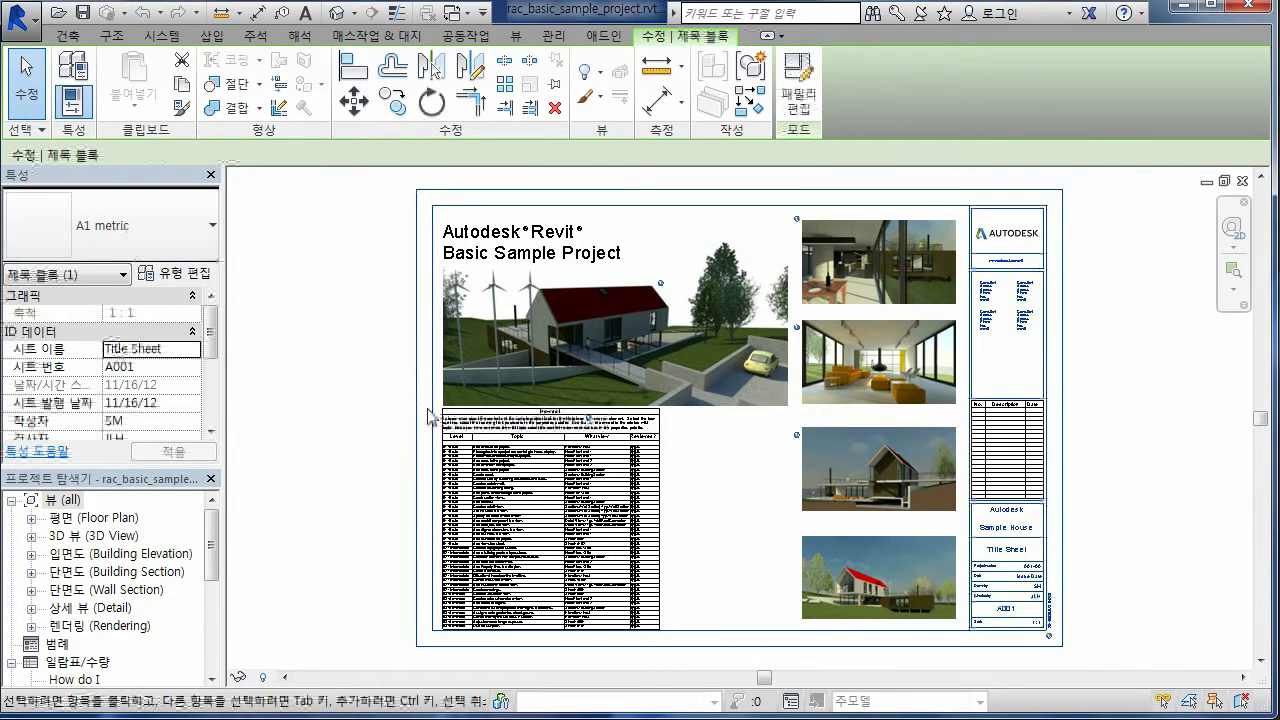
click(502, 497)
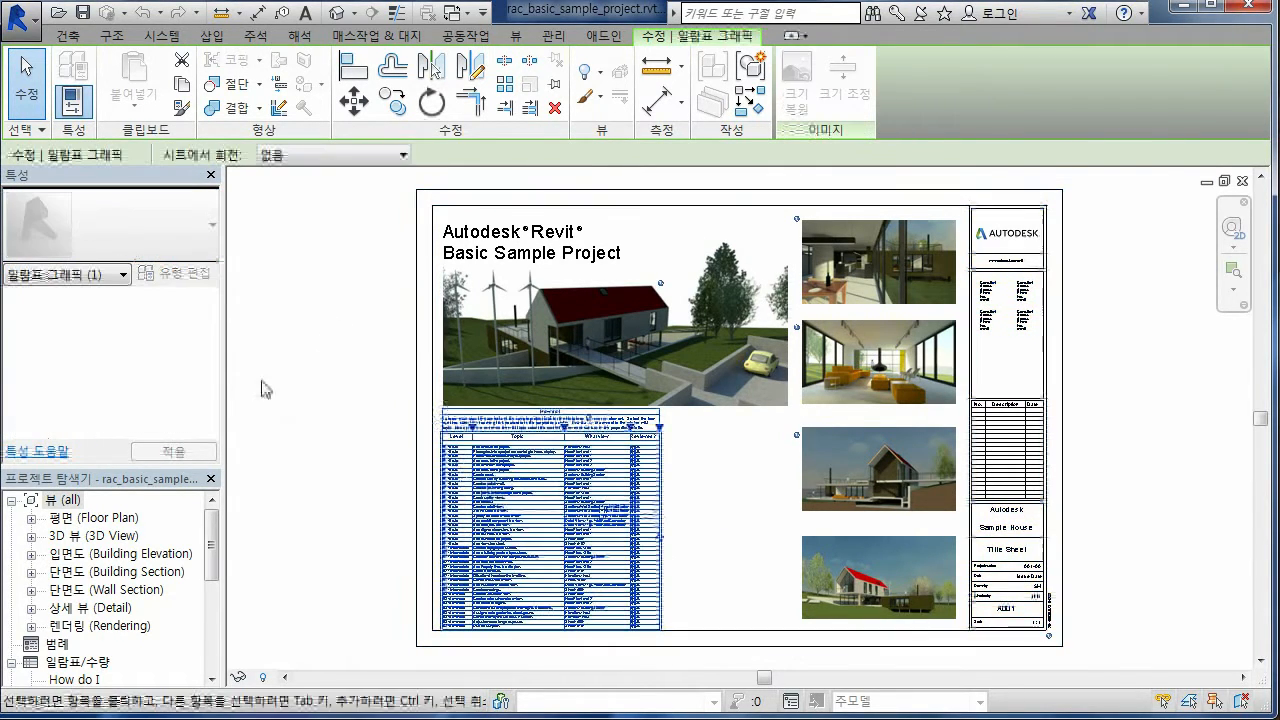
click(360, 463)
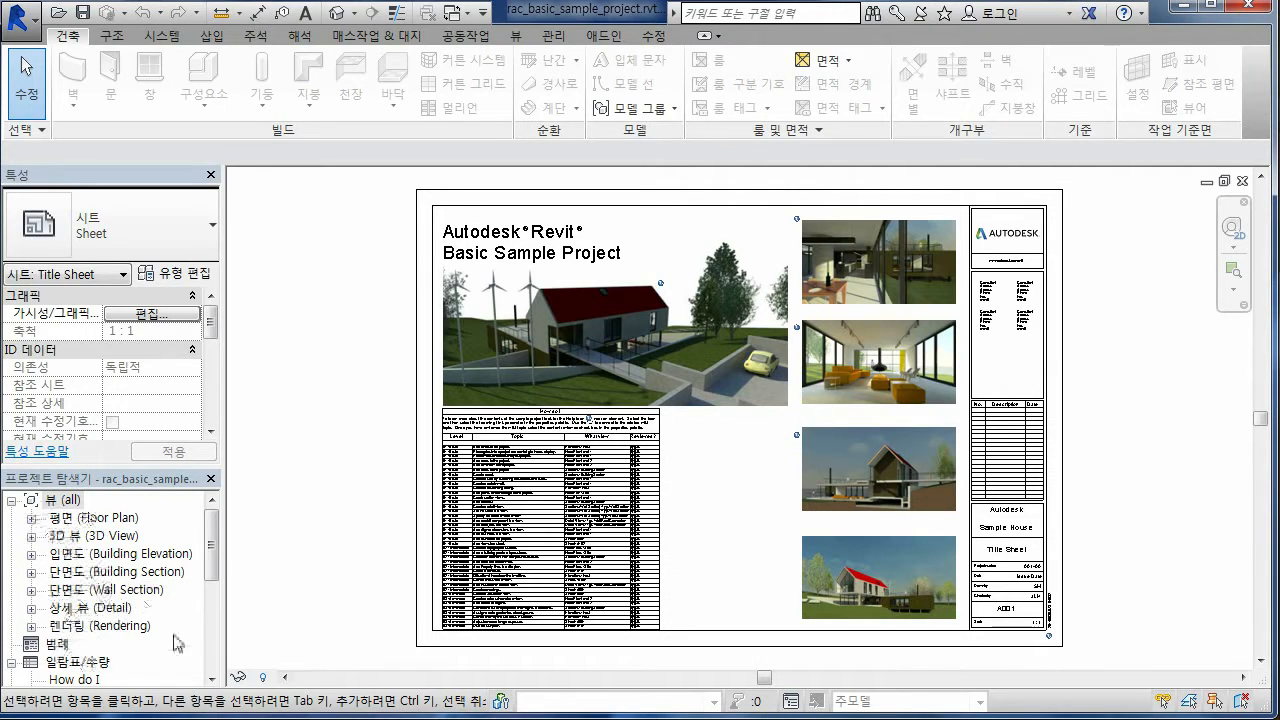
- Look through the project's views, schedules, sheets, families, groups and Revit links
drag(212, 572, 213, 636)
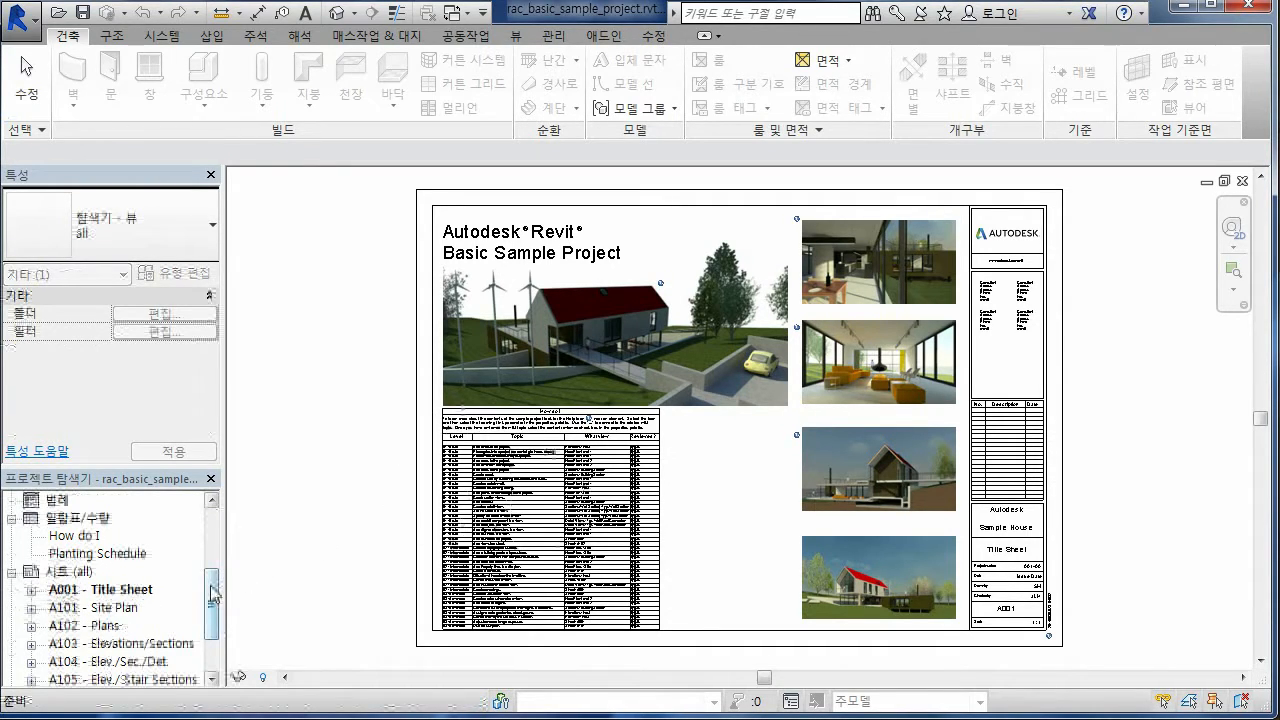
drag(212, 603, 211, 632)
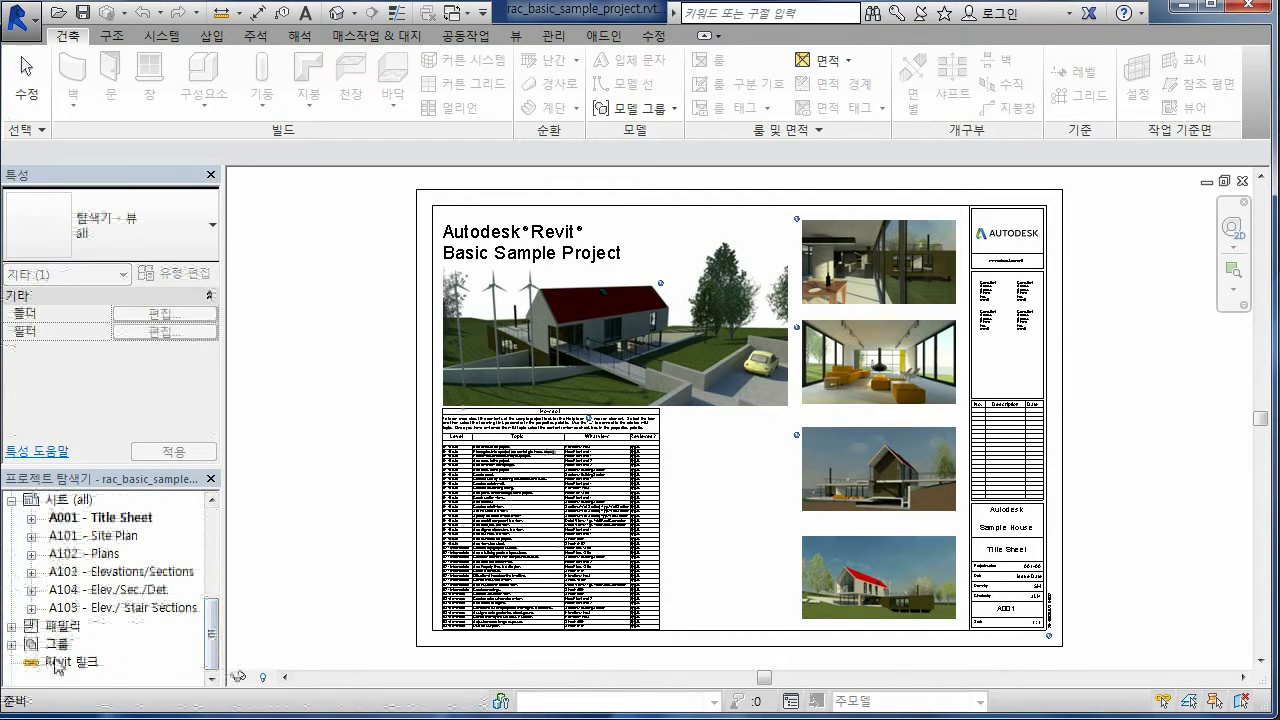
drag(211, 640, 211, 550)
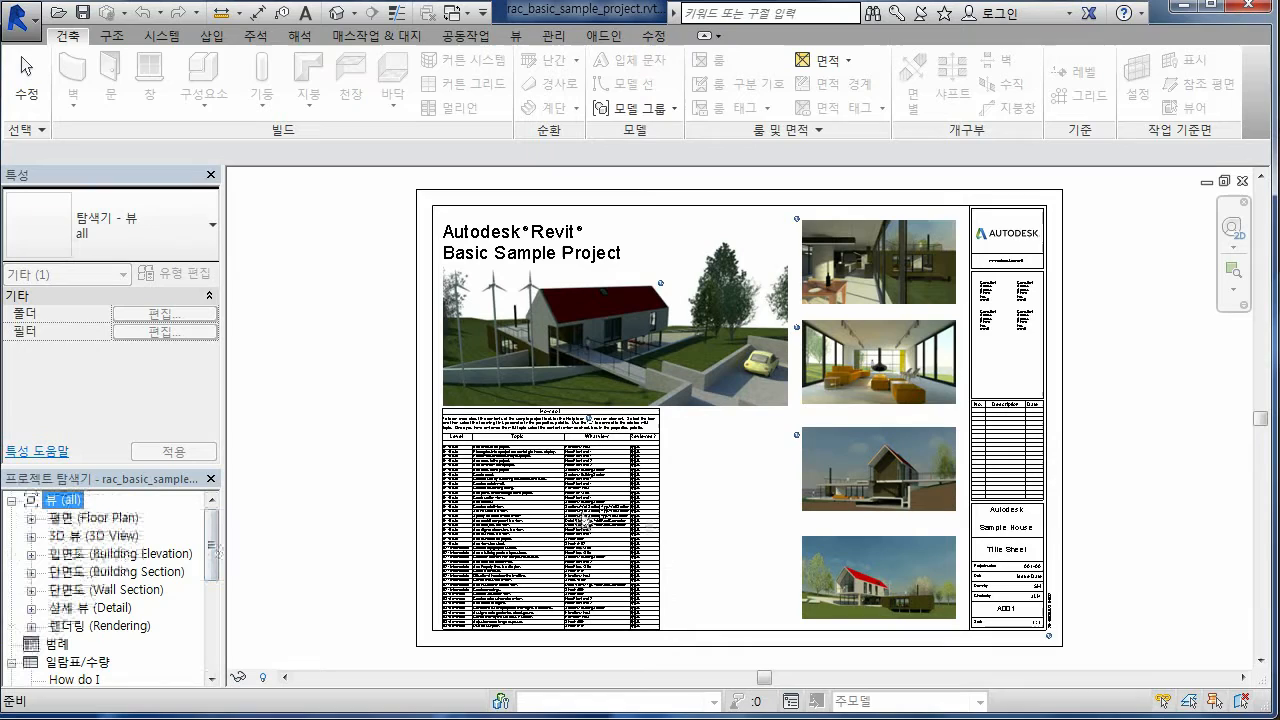
- Open the Level 1 floor plan followed by the Level 2 floor plan
click(31, 519)
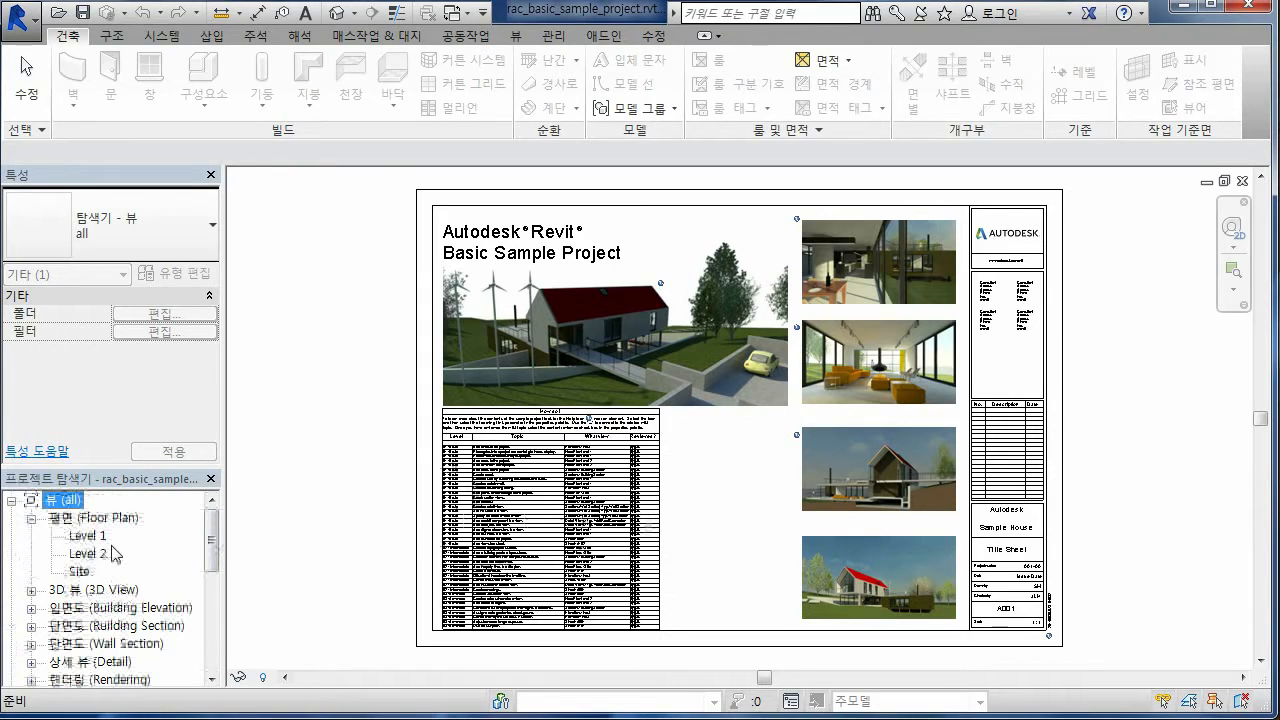
double_click(89, 540)
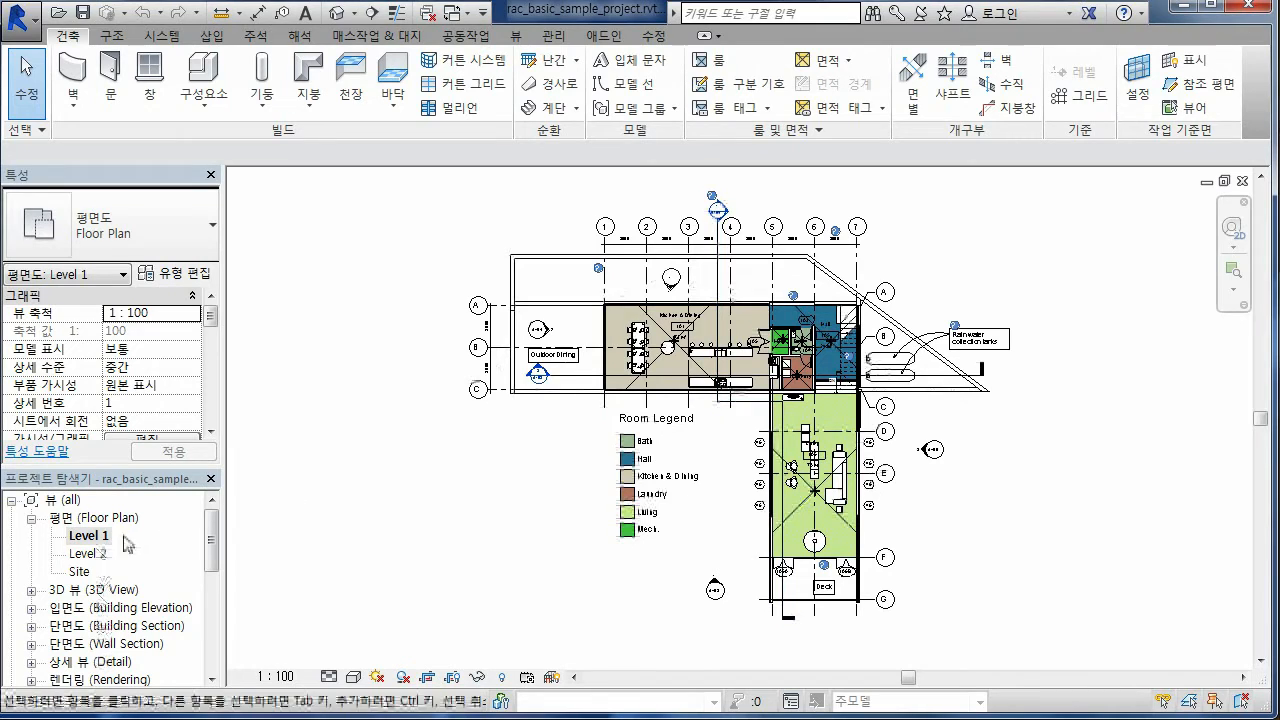
double_click(92, 554)
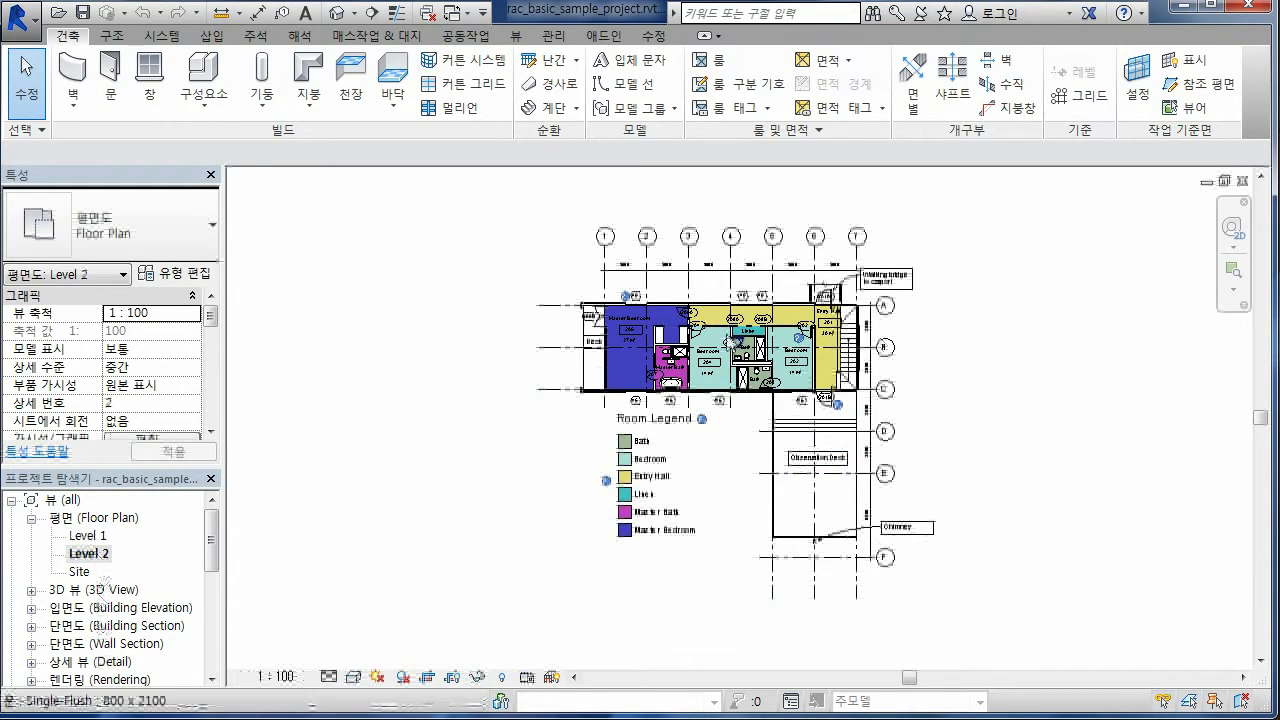
- Inspect the instance and type properties of the exterior wall along grid line C on Level 2
click(745, 391)
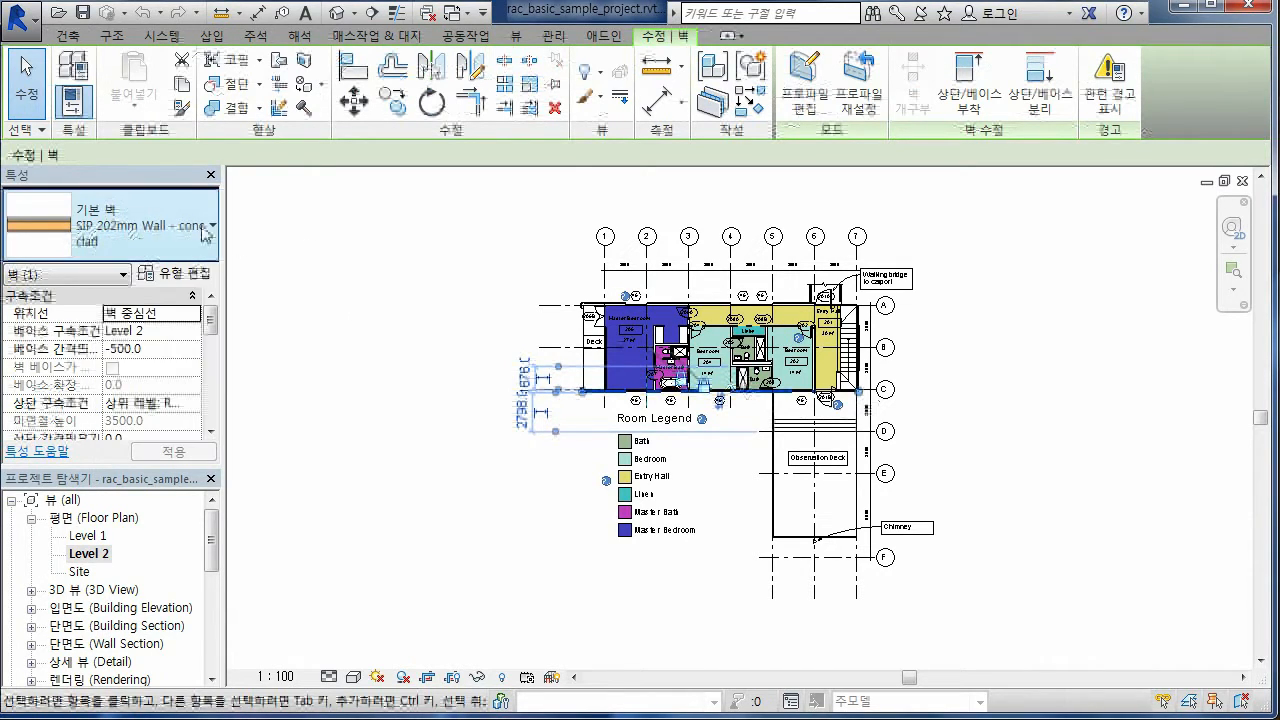
click(174, 273)
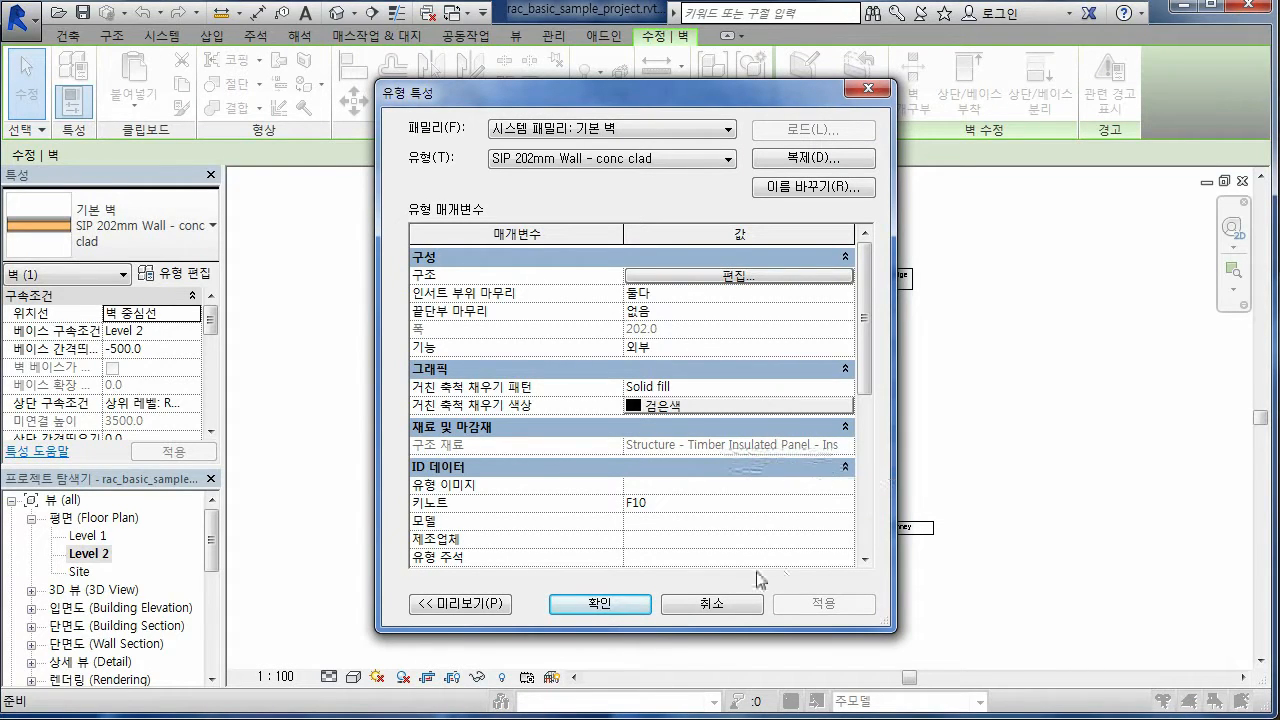
click(712, 605)
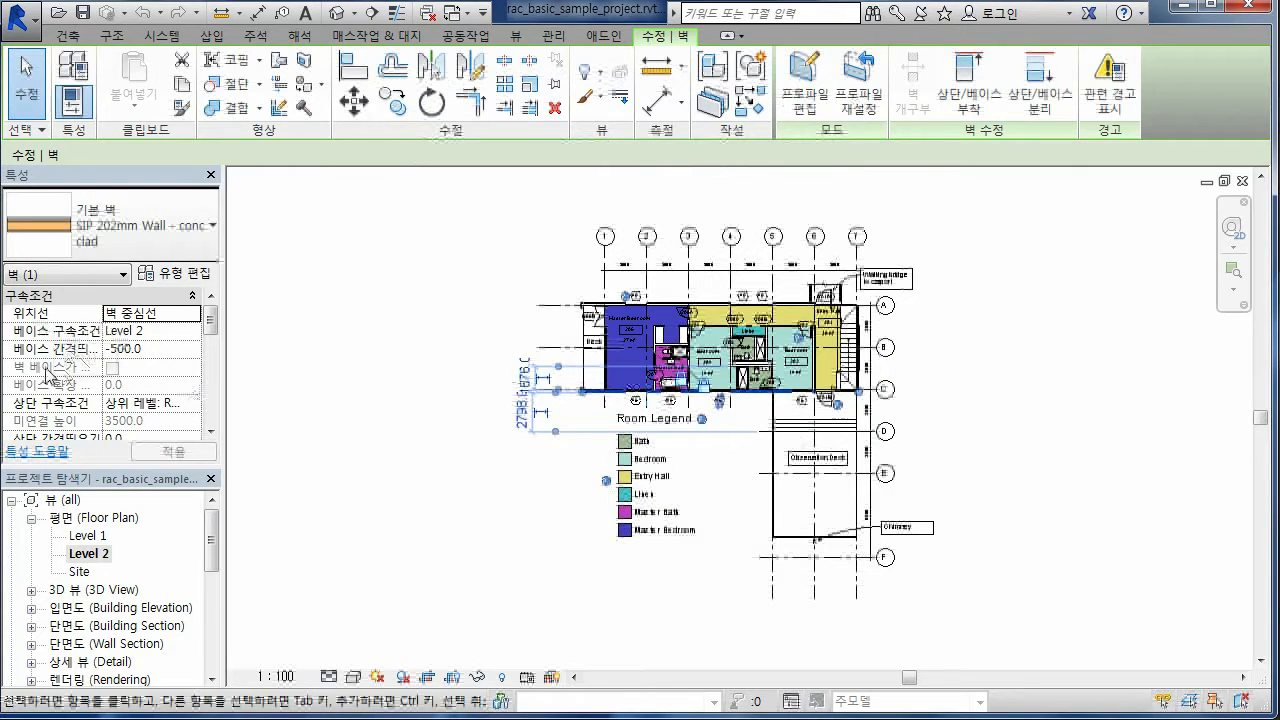
mouse_move(210, 318)
mouse_down()
mouse_move(209, 412)
mouse_move(212, 303)
mouse_up()
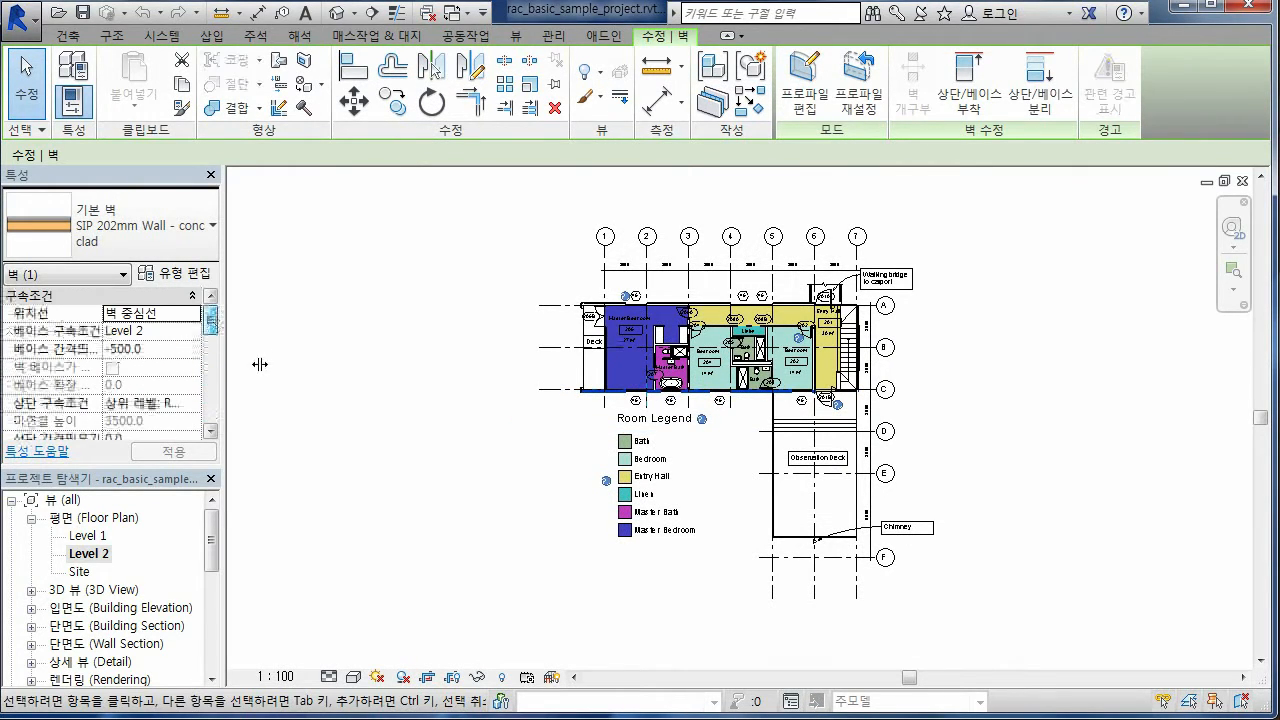
- Open the Approach 3D view of the house and switch its shadows off and on again
click(32, 519)
click(32, 537)
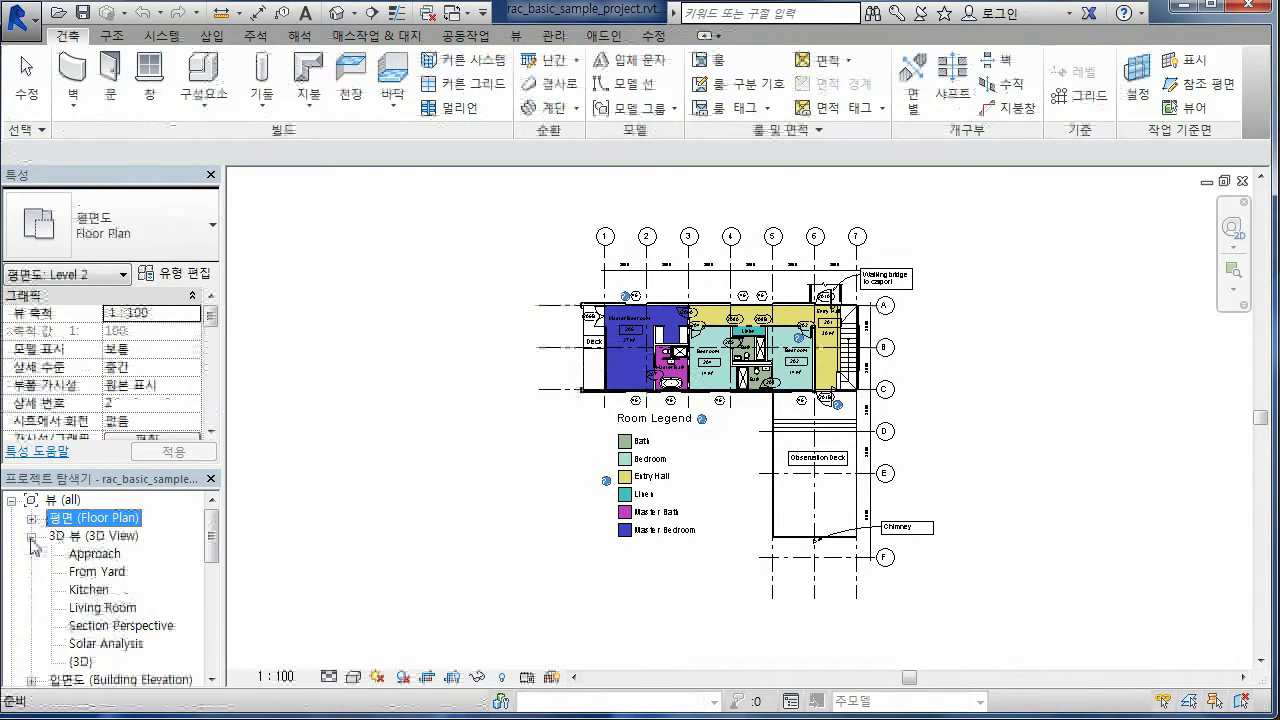
double_click(105, 556)
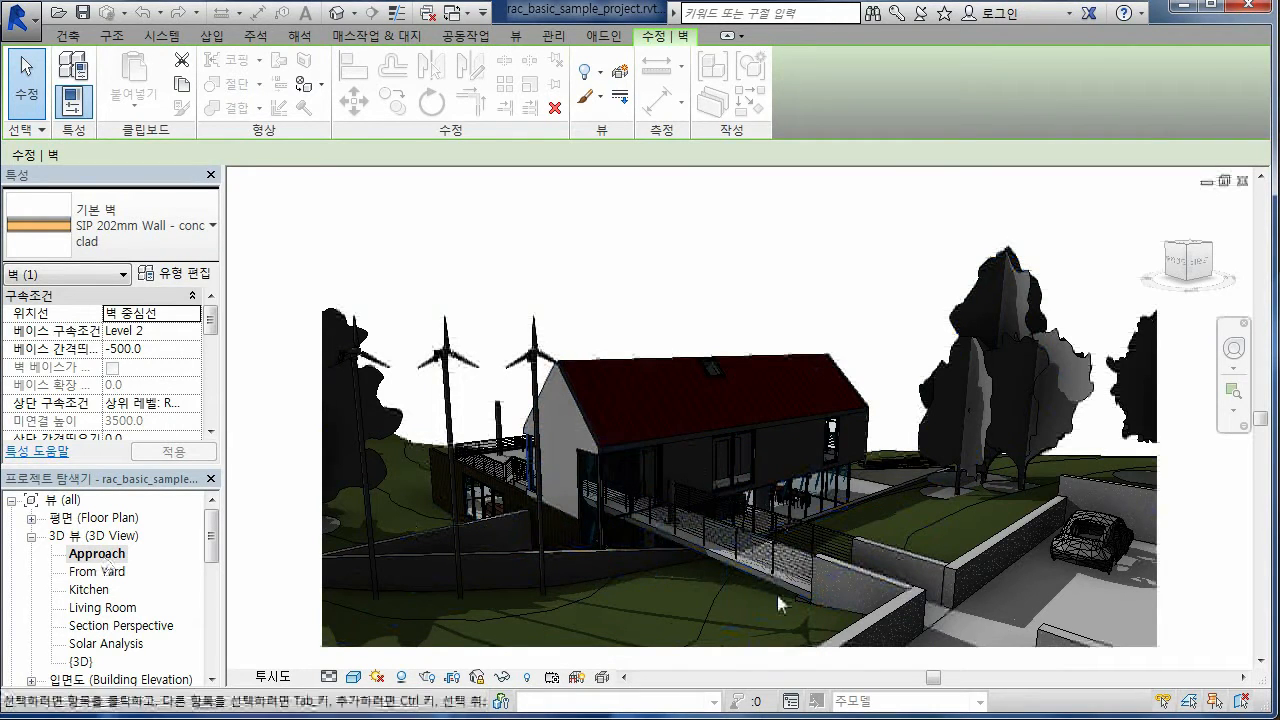
click(401, 677)
click(401, 677)
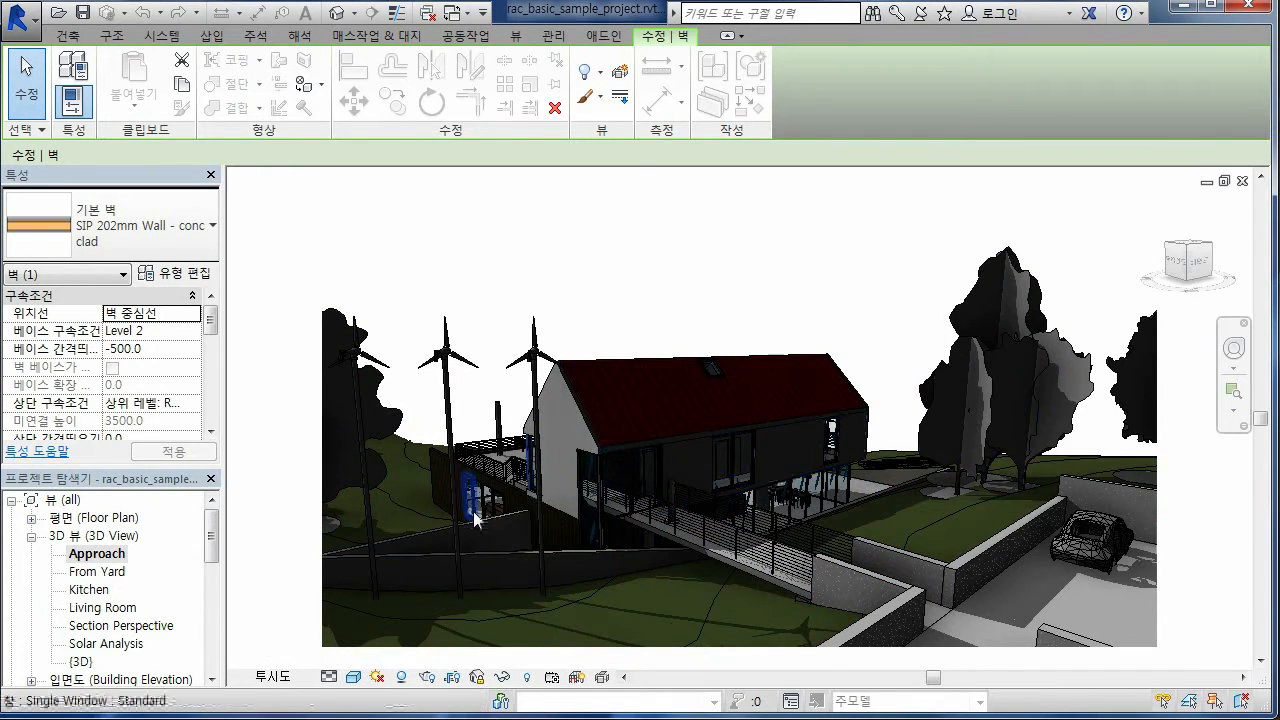
- Collapse the 3D views and open the East building elevation
click(32, 537)
click(32, 555)
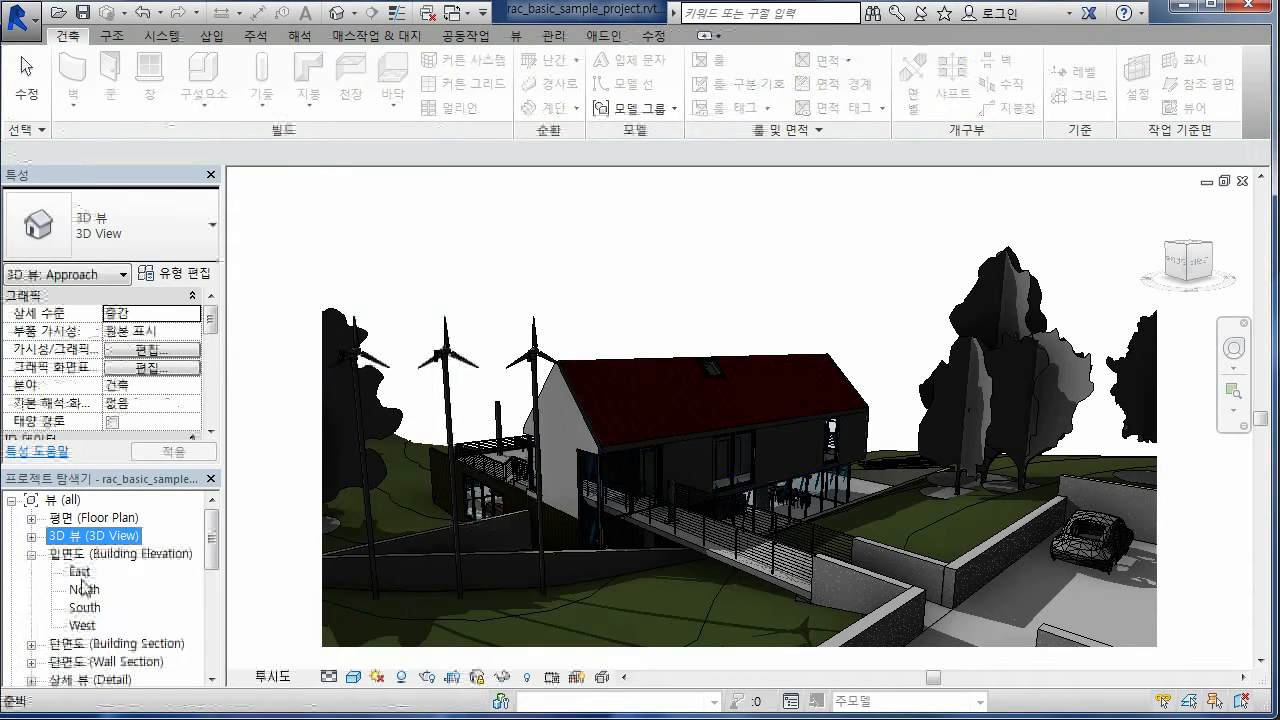
double_click(80, 574)
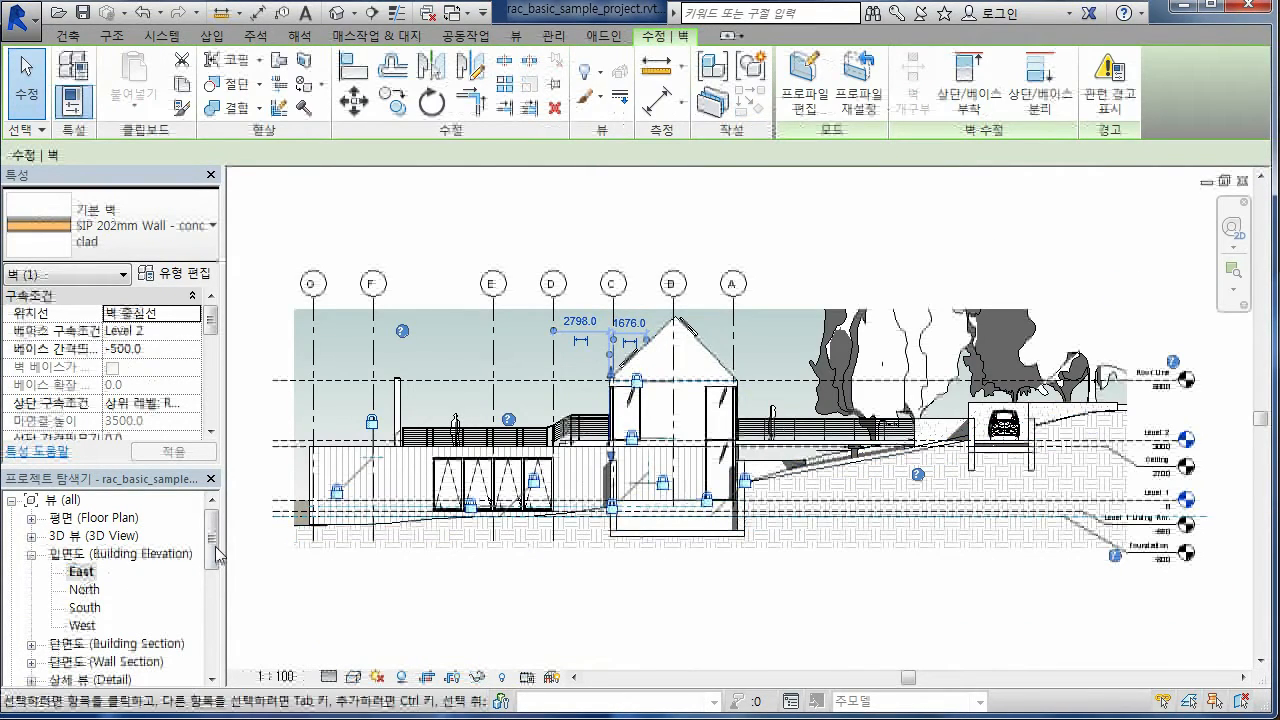
- Expand the building sections and open the Longitudinal Section view
drag(213, 545, 214, 580)
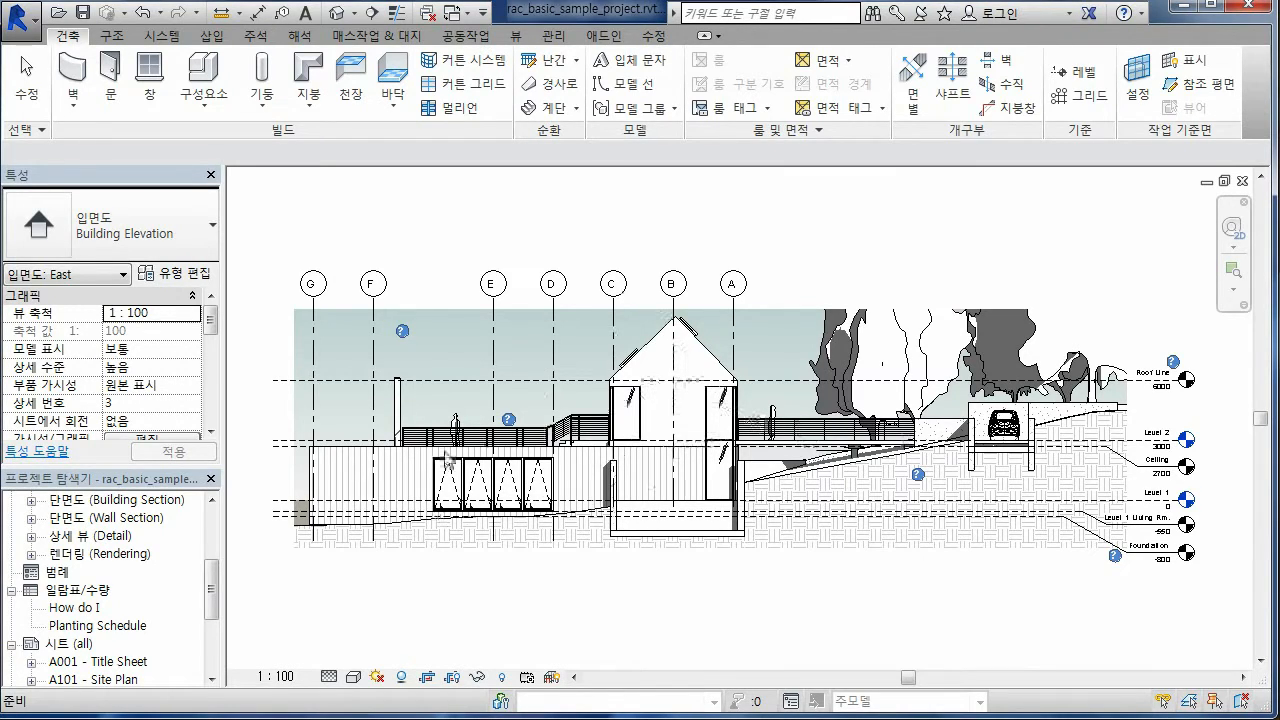
drag(212, 577, 212, 530)
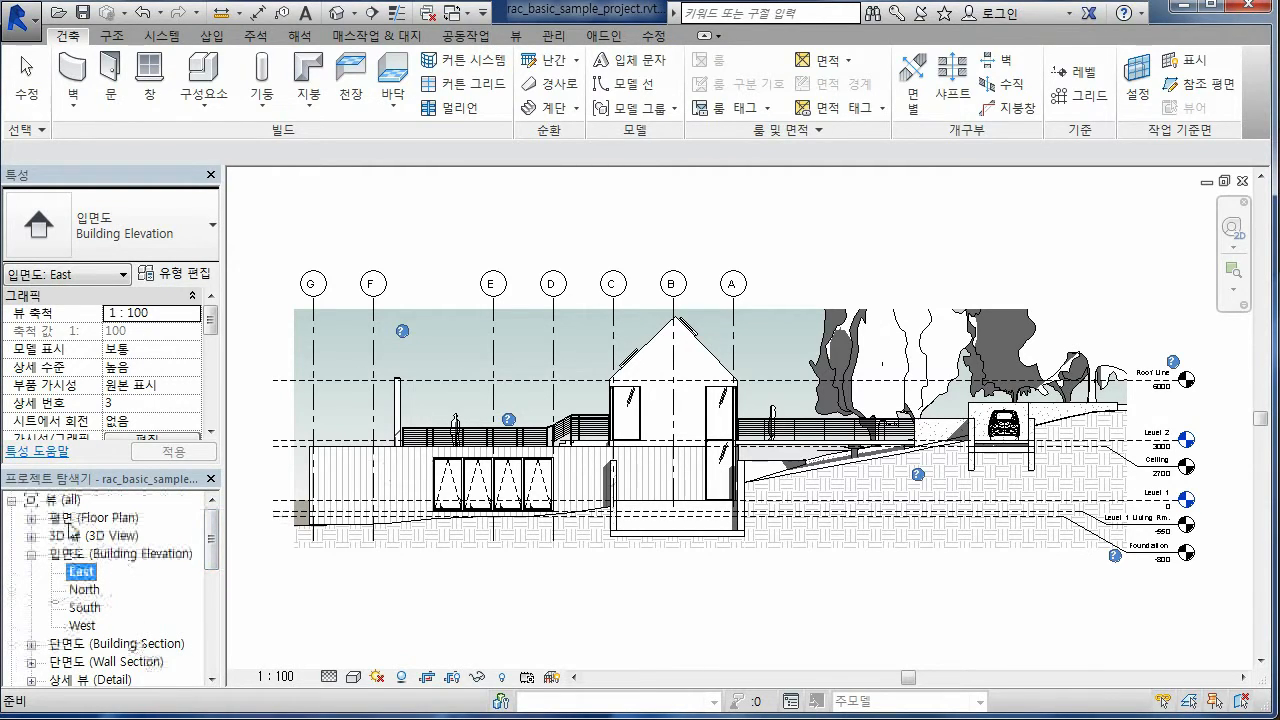
click(31, 645)
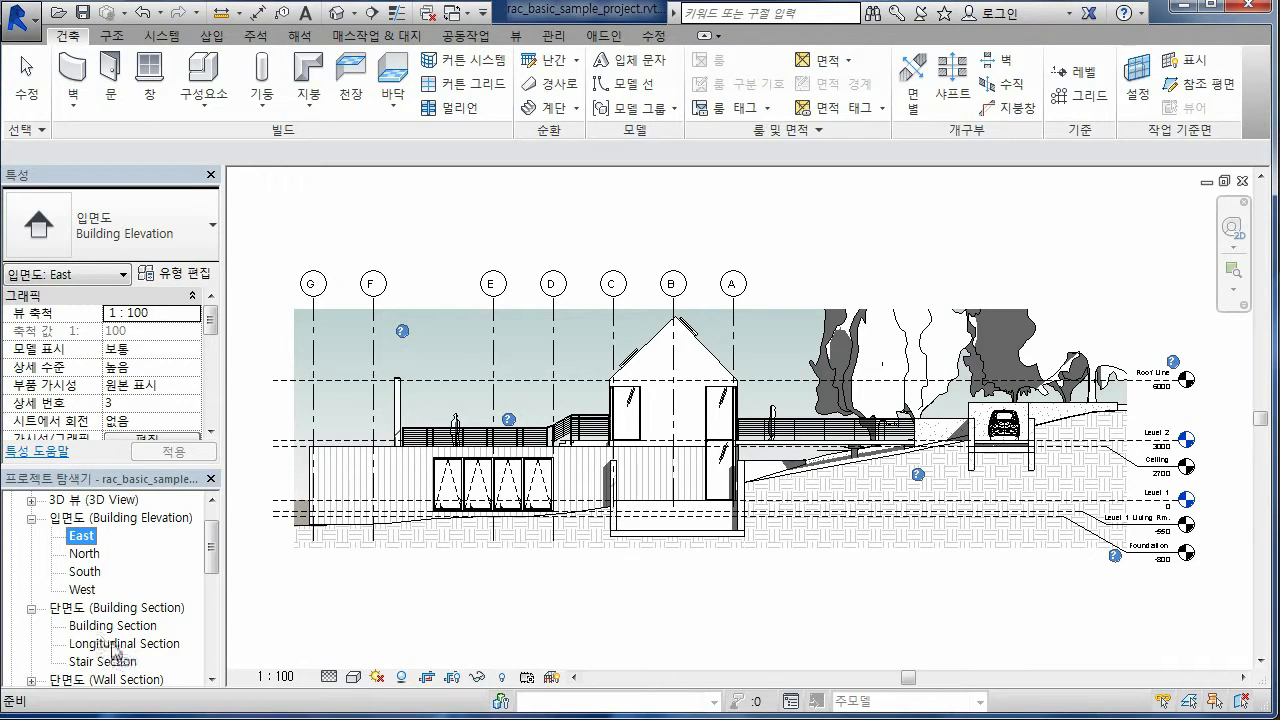
click(112, 648)
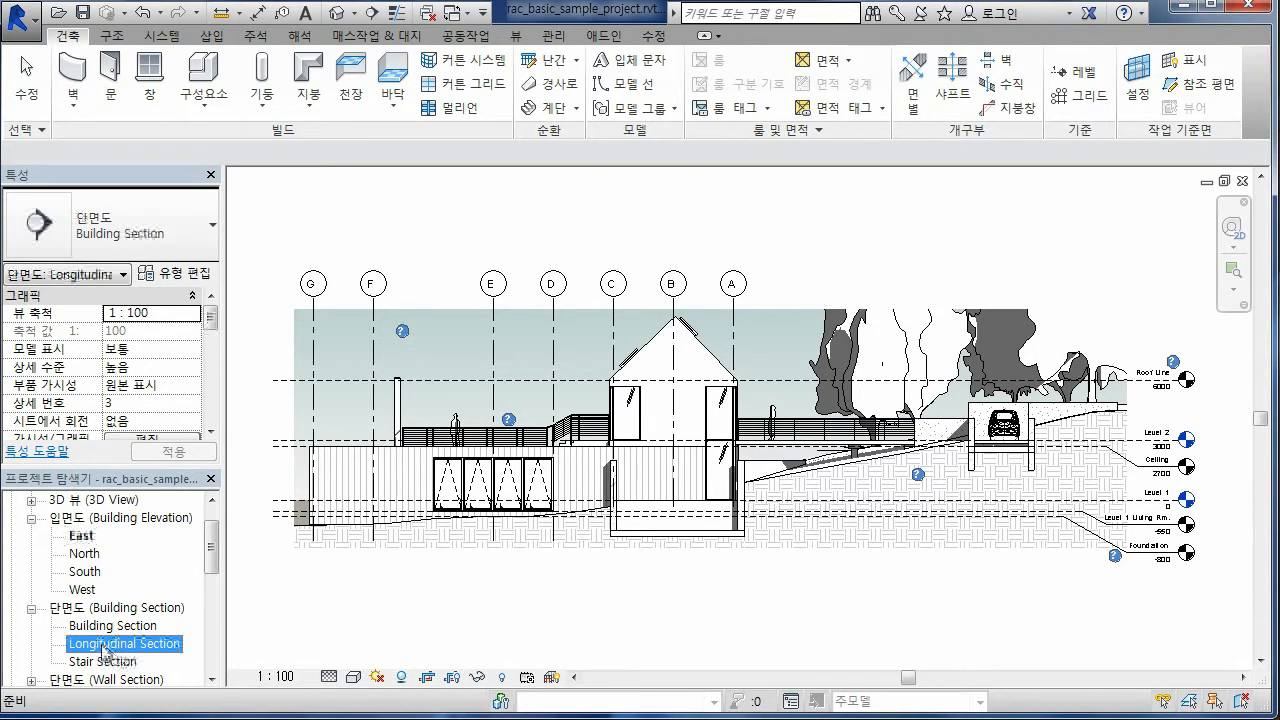
double_click(104, 646)
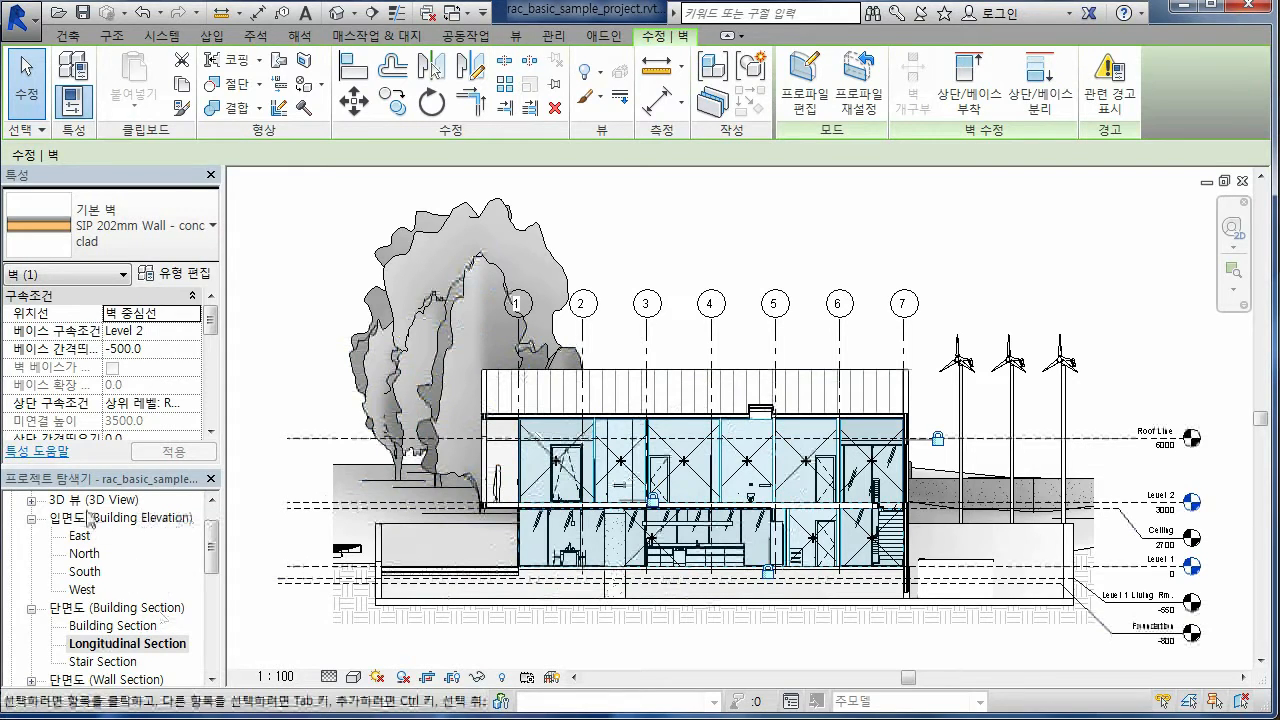
- Inspect the properties and editing options of the trees, the metal panel roof and a wind generator in the section
click(482, 258)
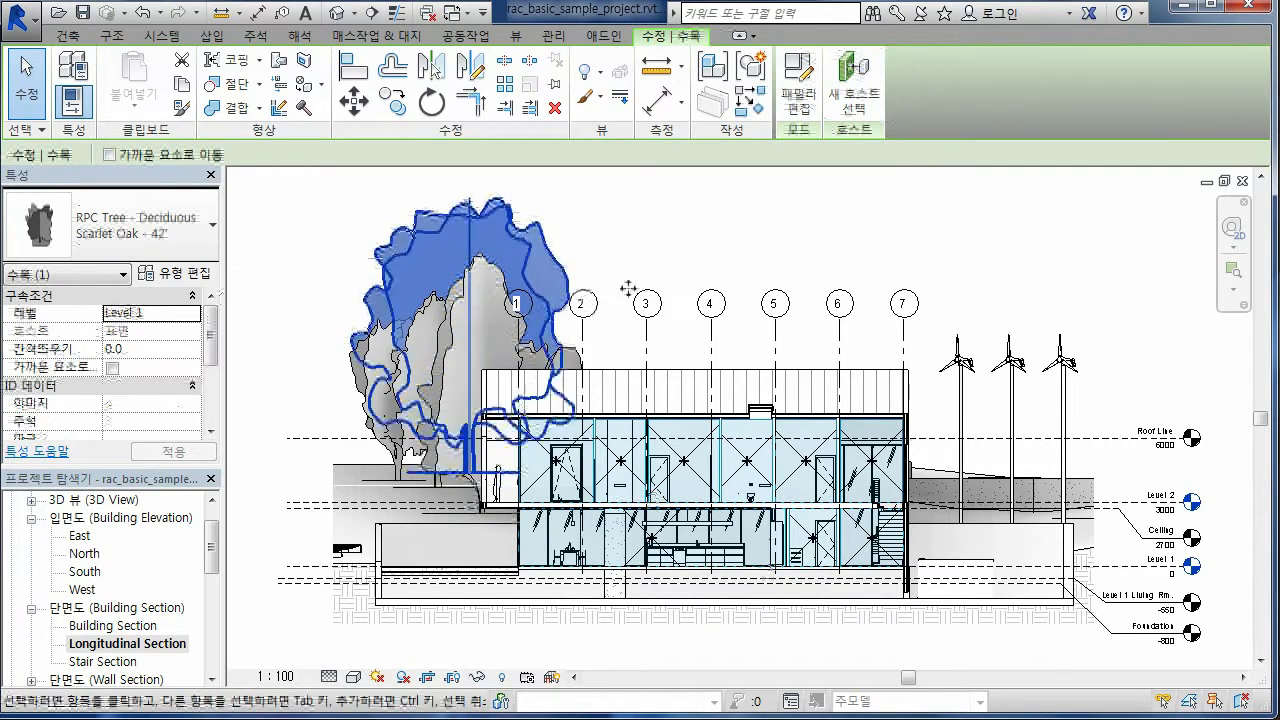
key(Escape)
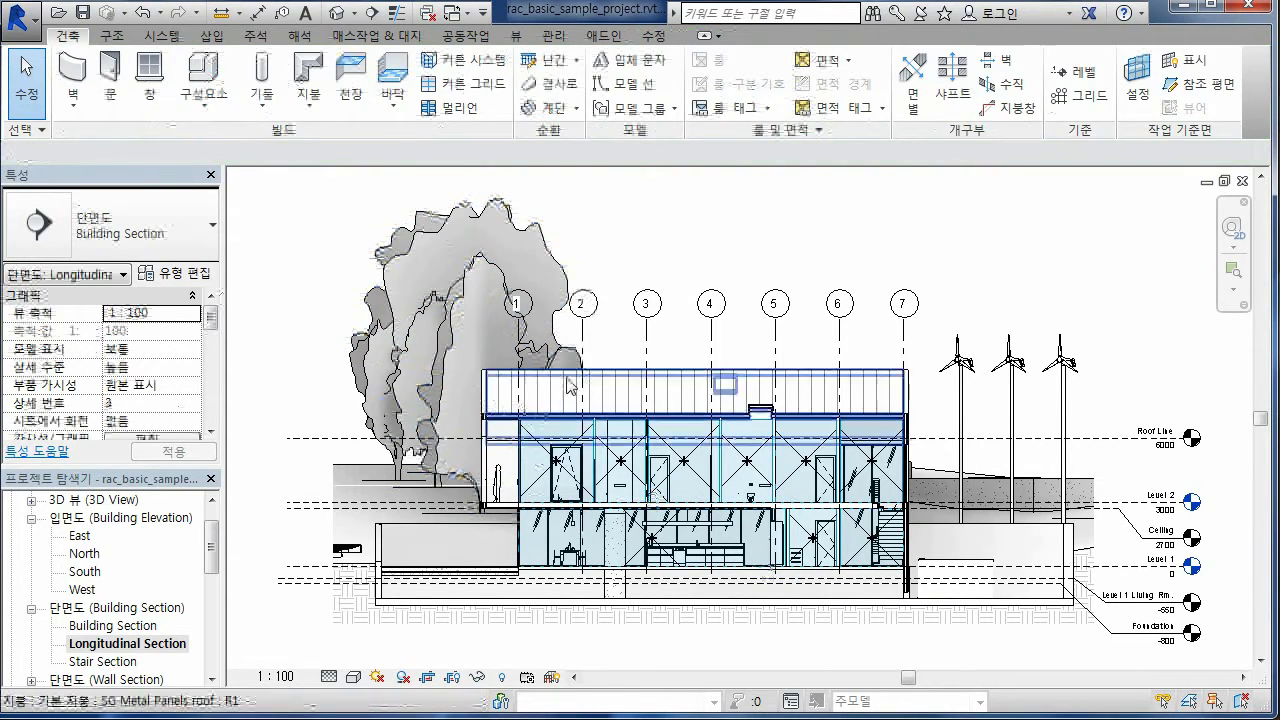
click(598, 382)
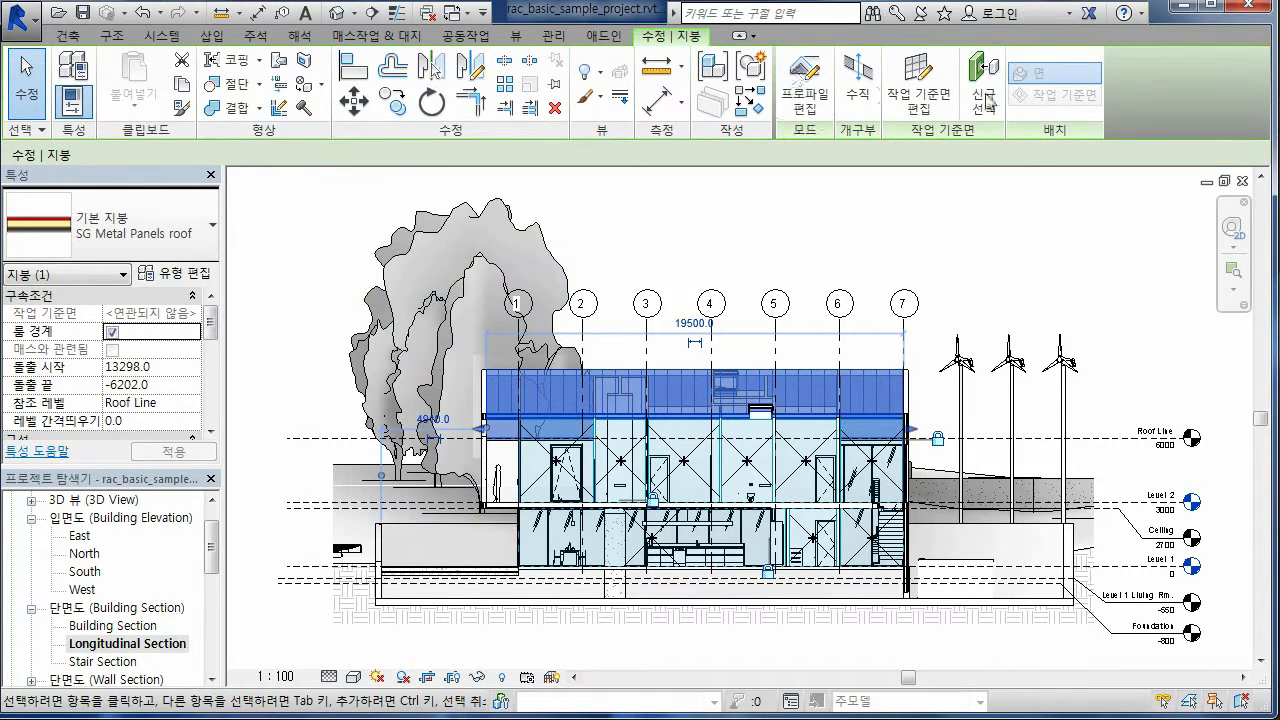
click(470, 330)
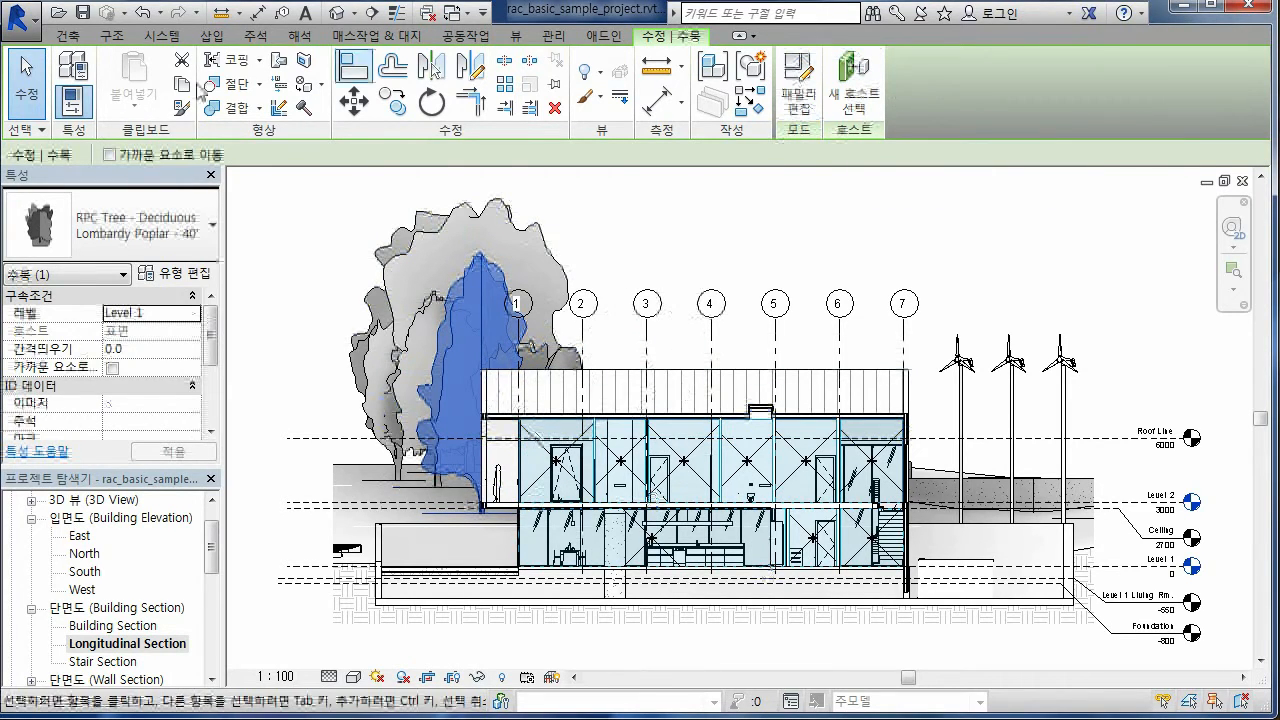
click(963, 408)
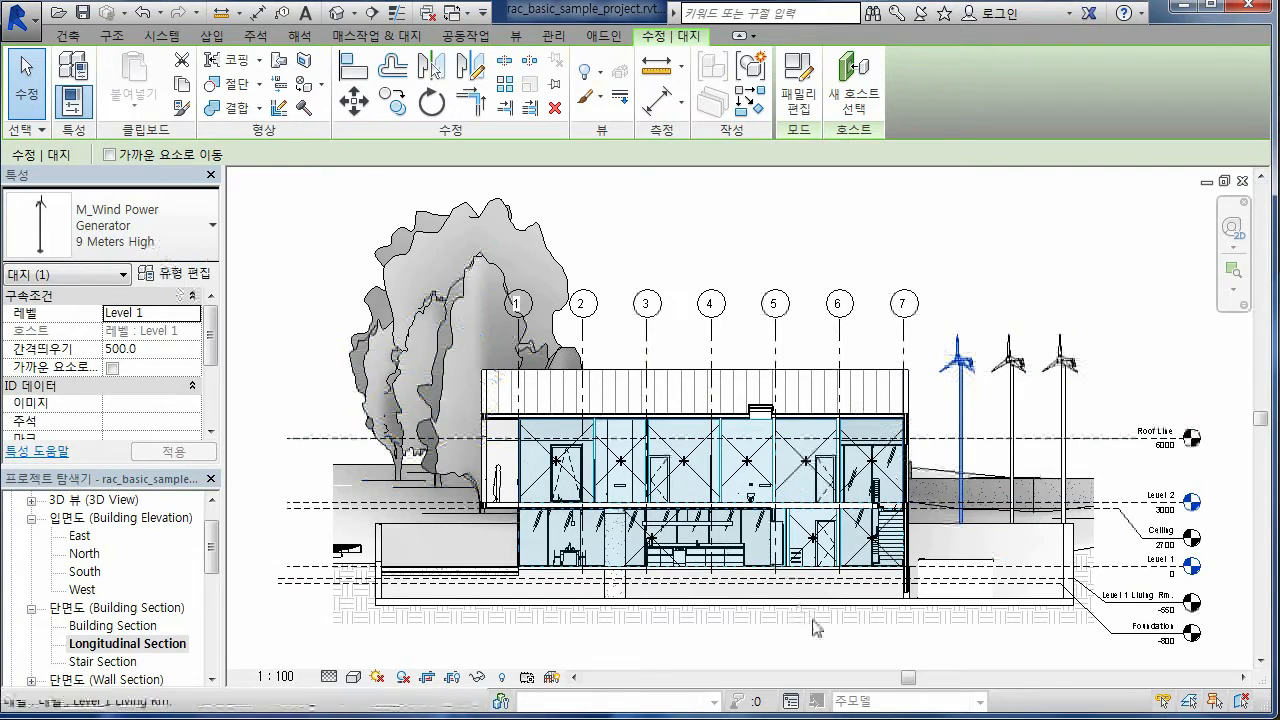
- Zoom the Longitudinal Section view out to half size, and fit it to the window again
click(1243, 228)
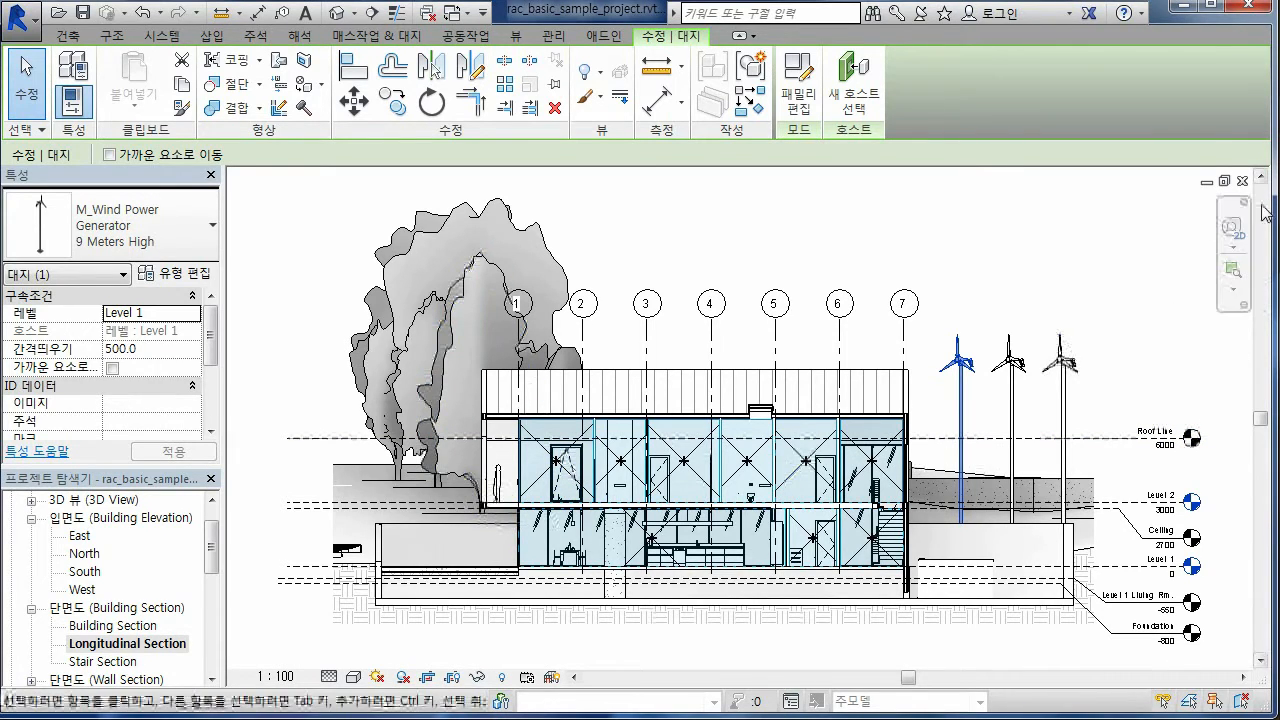
click(1240, 296)
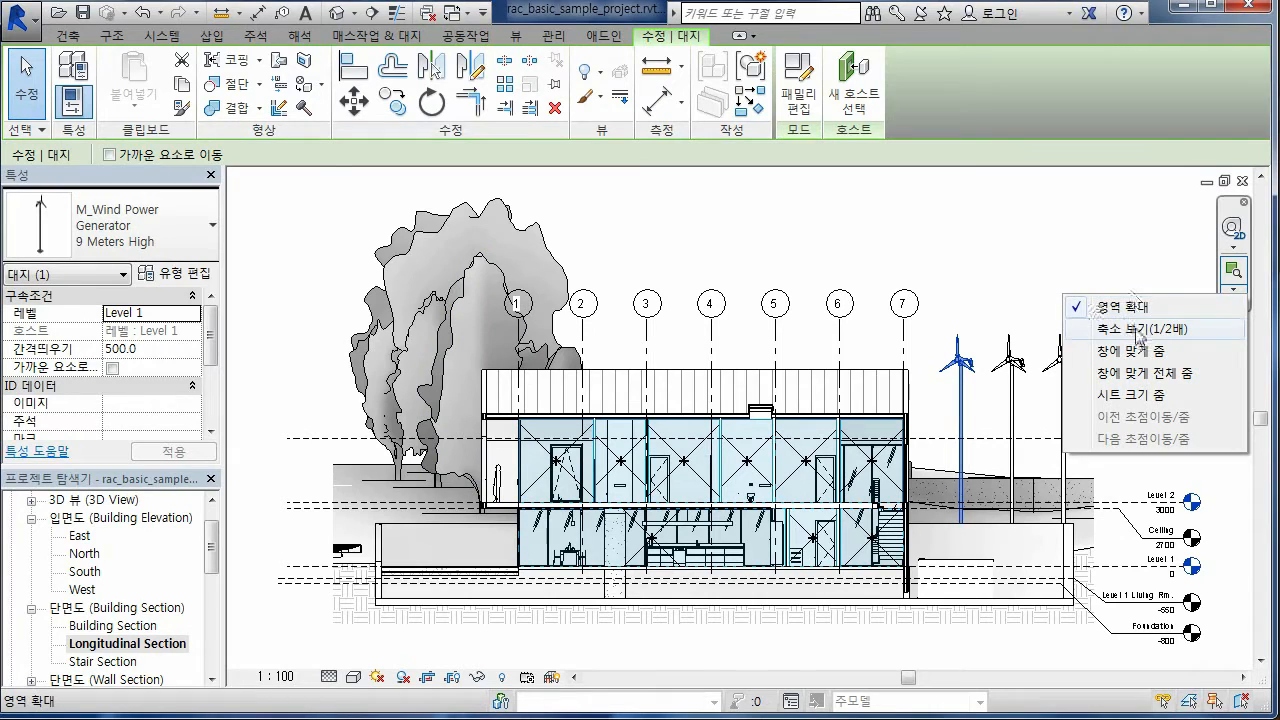
click(1140, 330)
click(1235, 291)
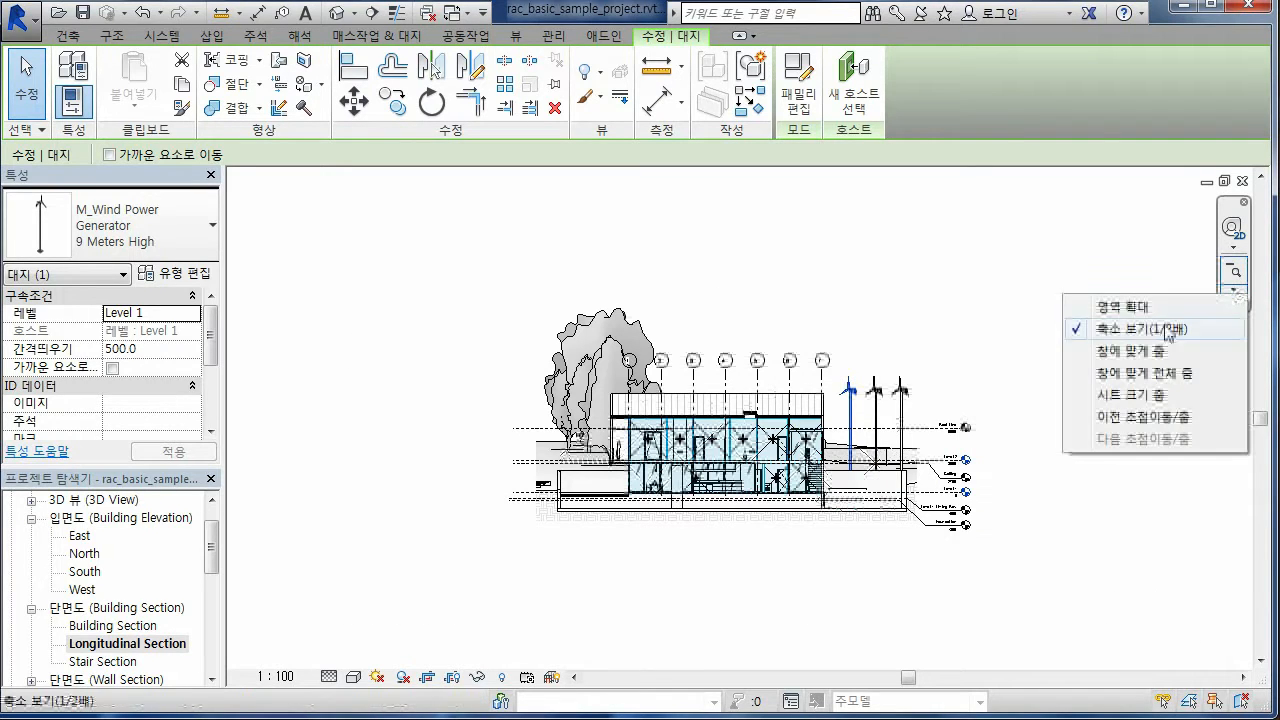
click(1150, 351)
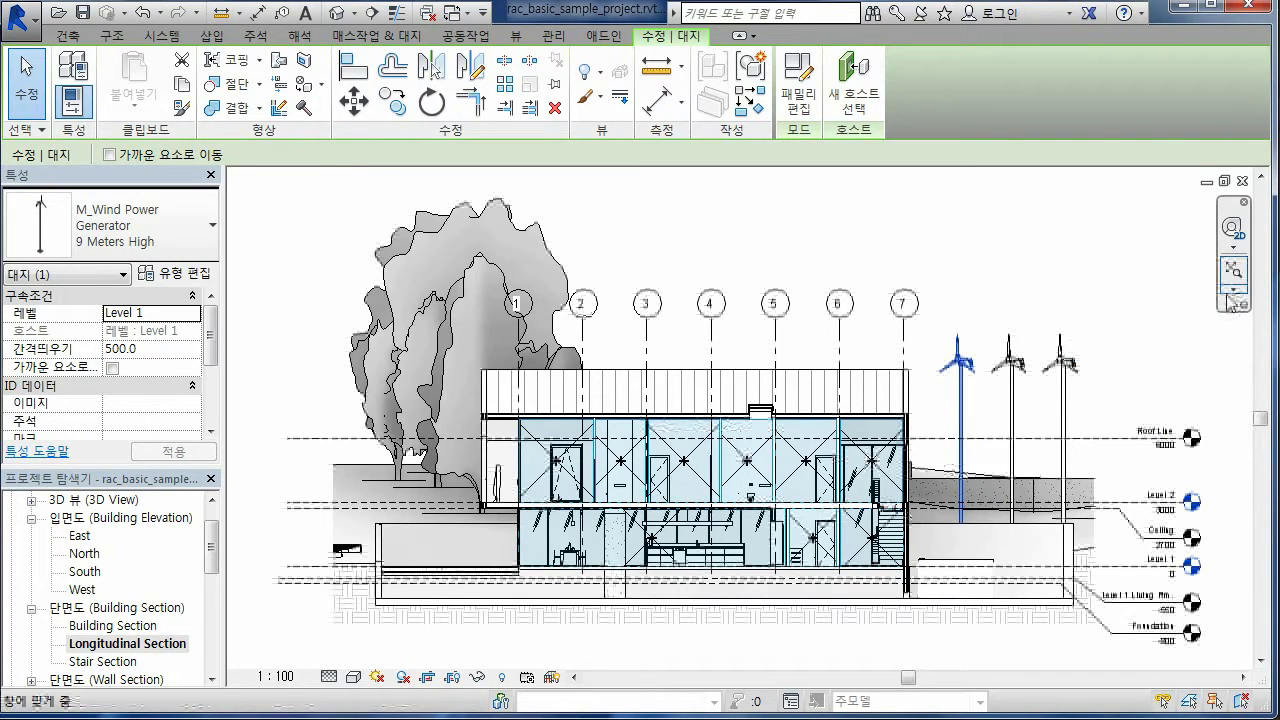
- Look through the navigation bar's customization options and the available SteeringWheel types
click(1244, 305)
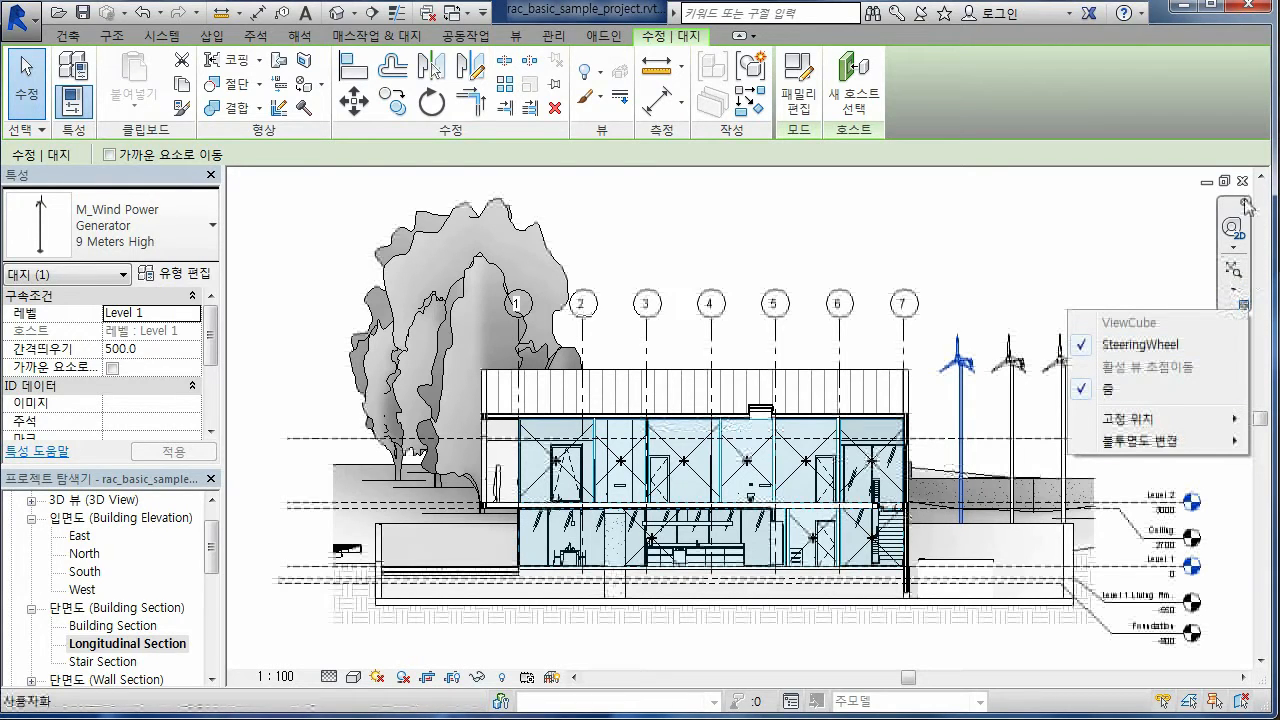
click(1200, 236)
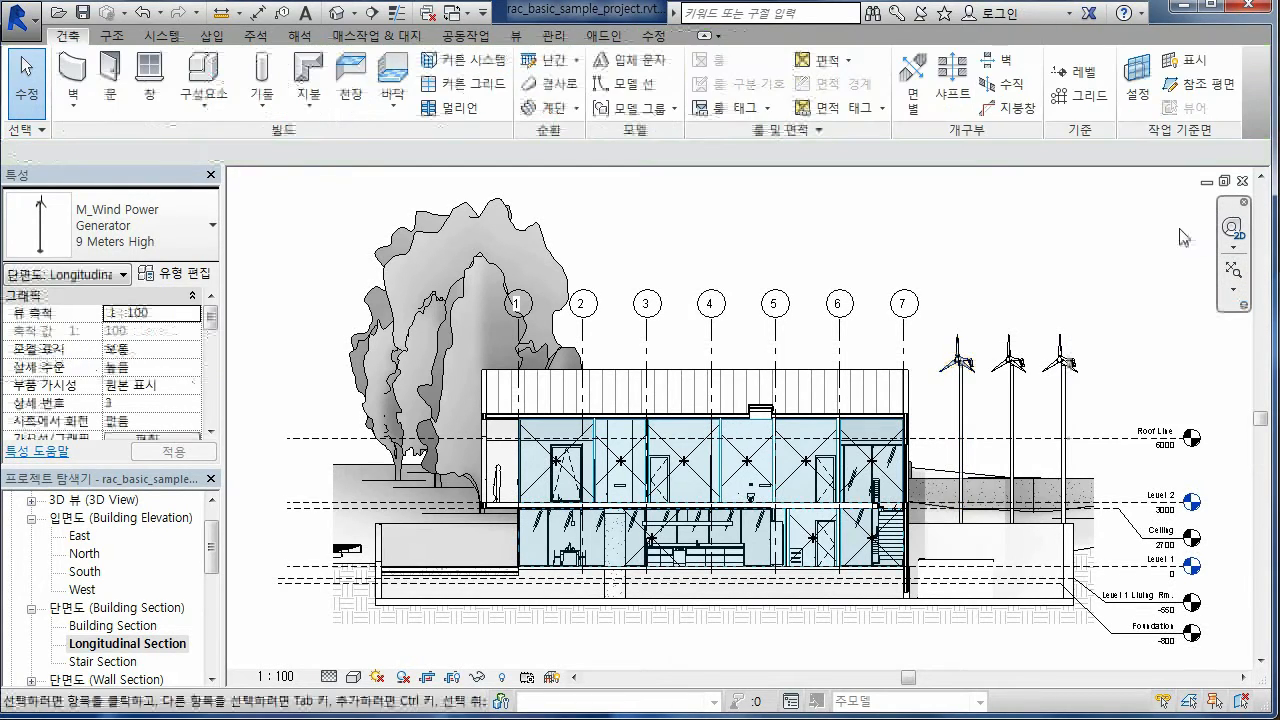
click(1232, 250)
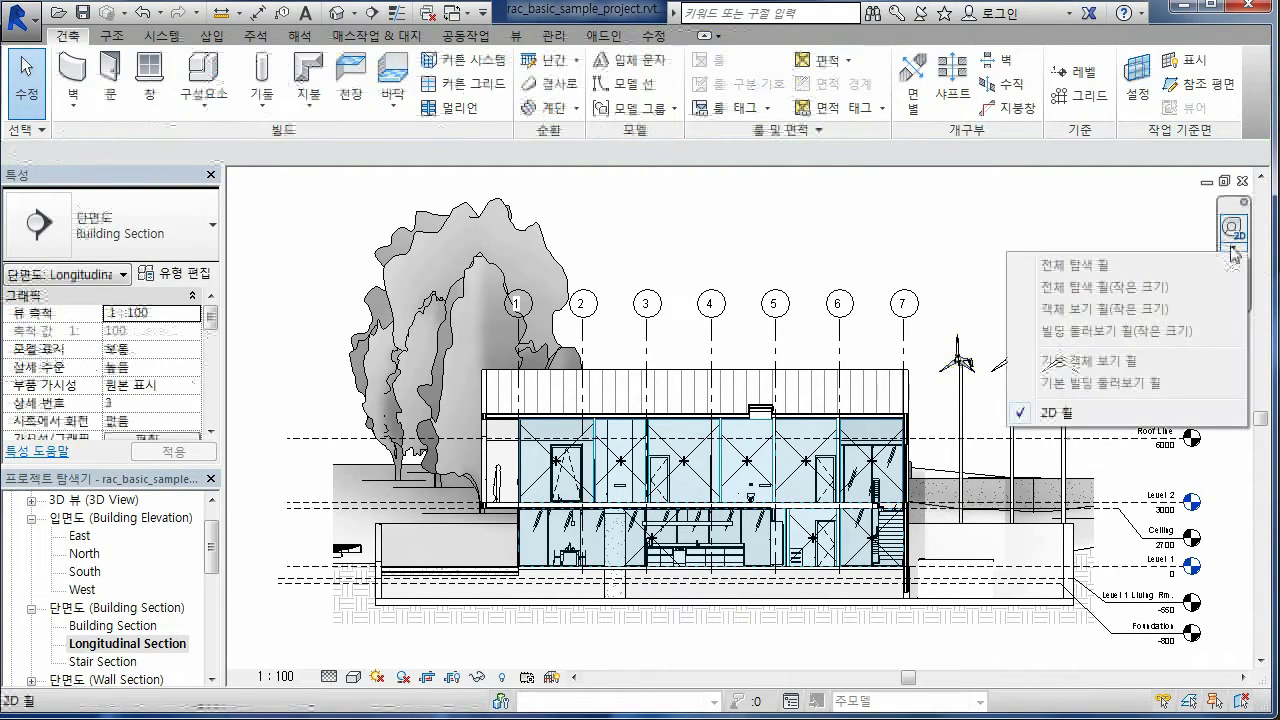
click(1124, 222)
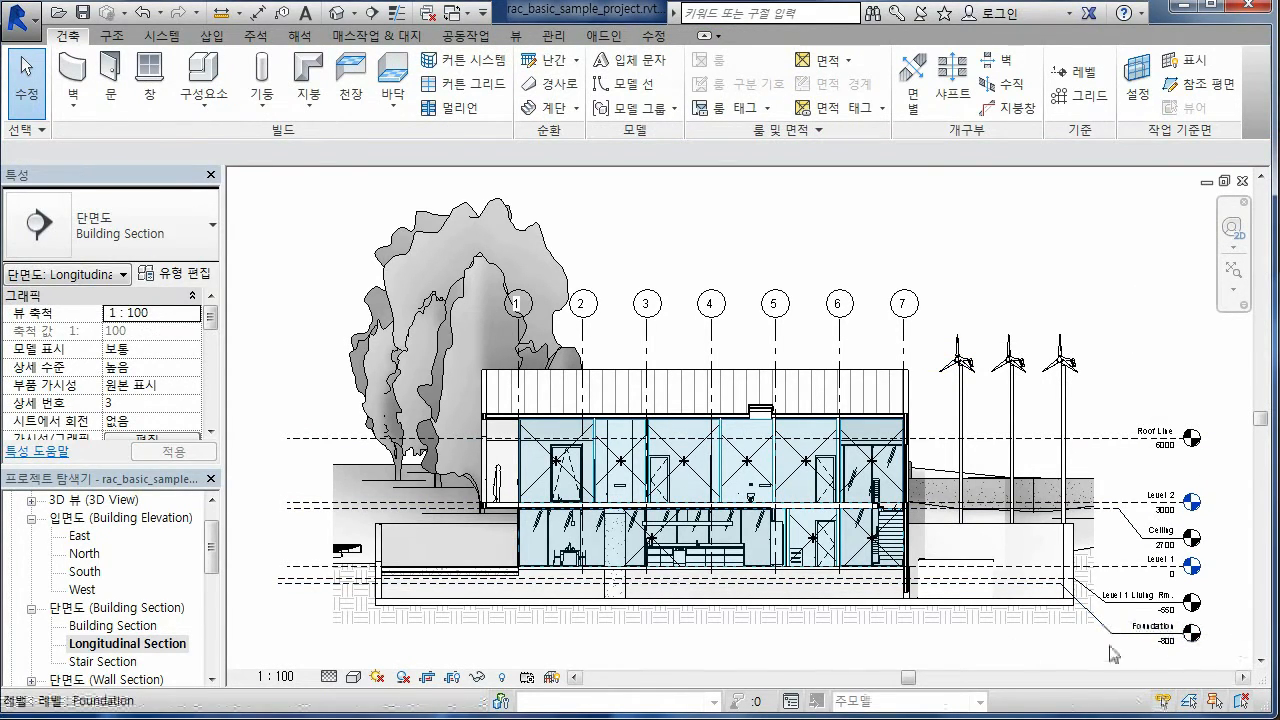
- Change the Longitudinal Section's view scale to 1:50 and then to 1:200
mouse_move(908, 678)
mouse_down()
mouse_move(965, 683)
mouse_move(799, 680)
mouse_move(977, 679)
mouse_move(890, 686)
mouse_up()
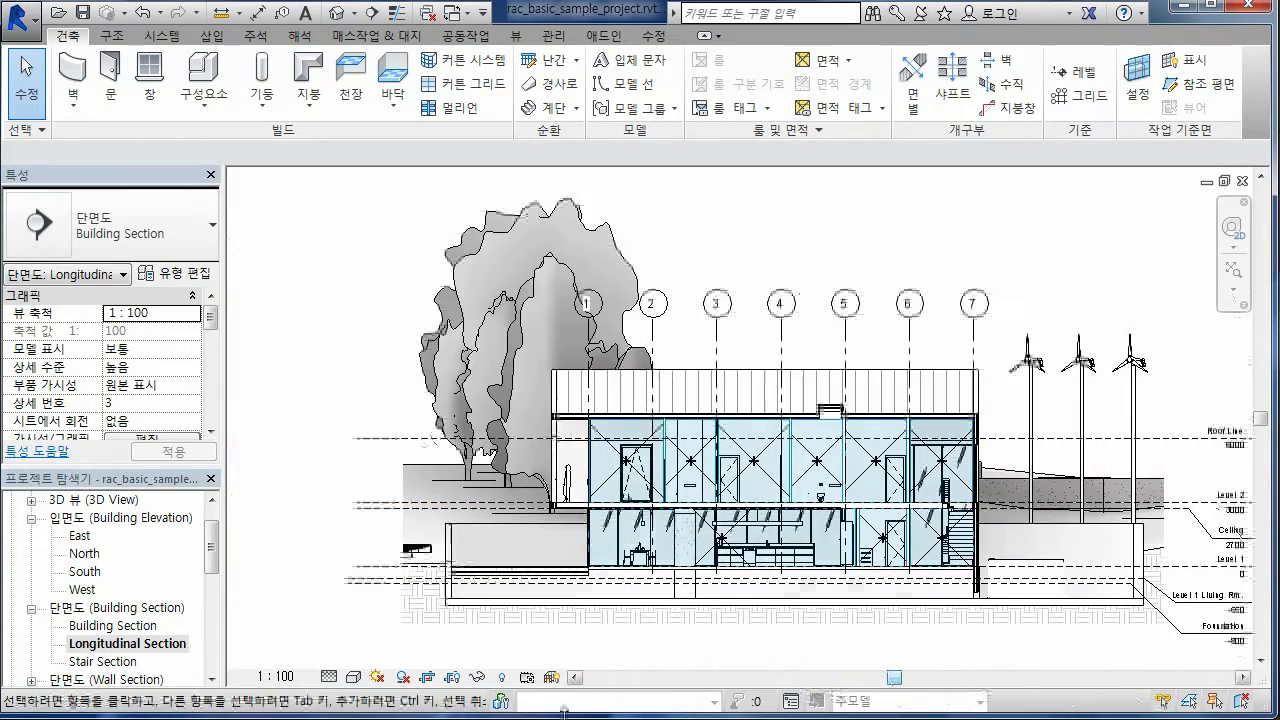
click(278, 677)
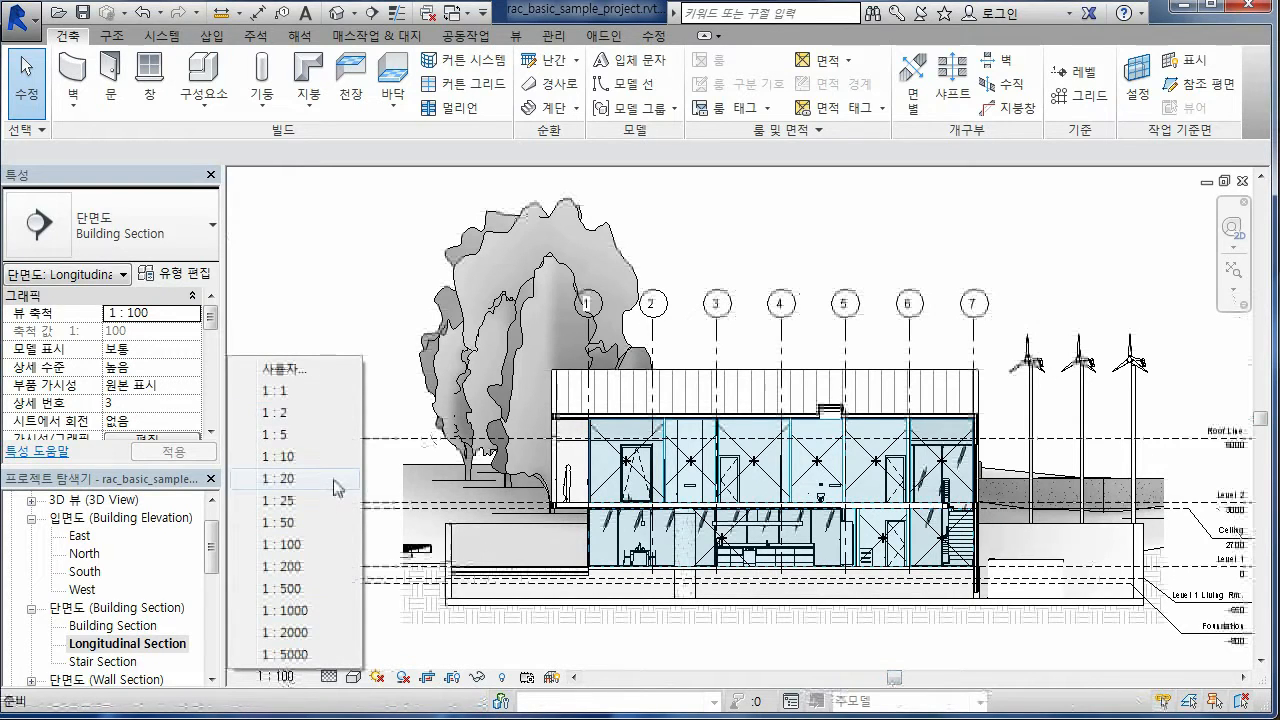
click(293, 524)
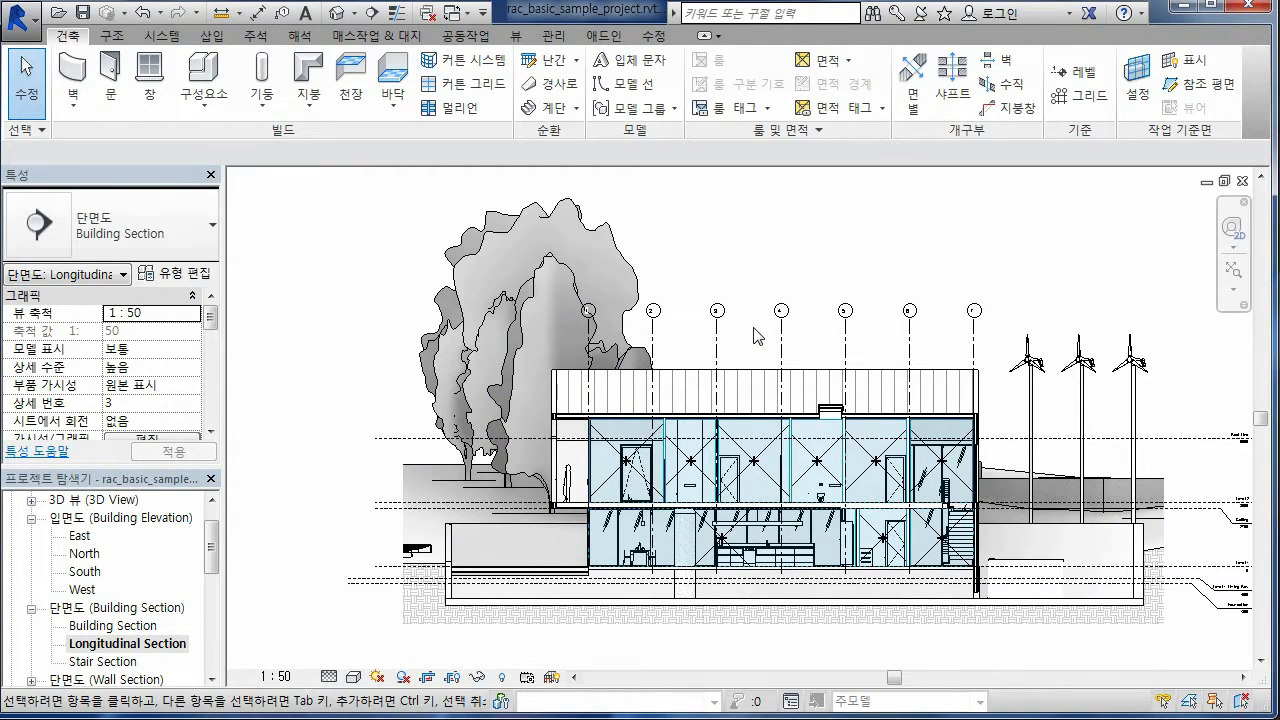
click(276, 676)
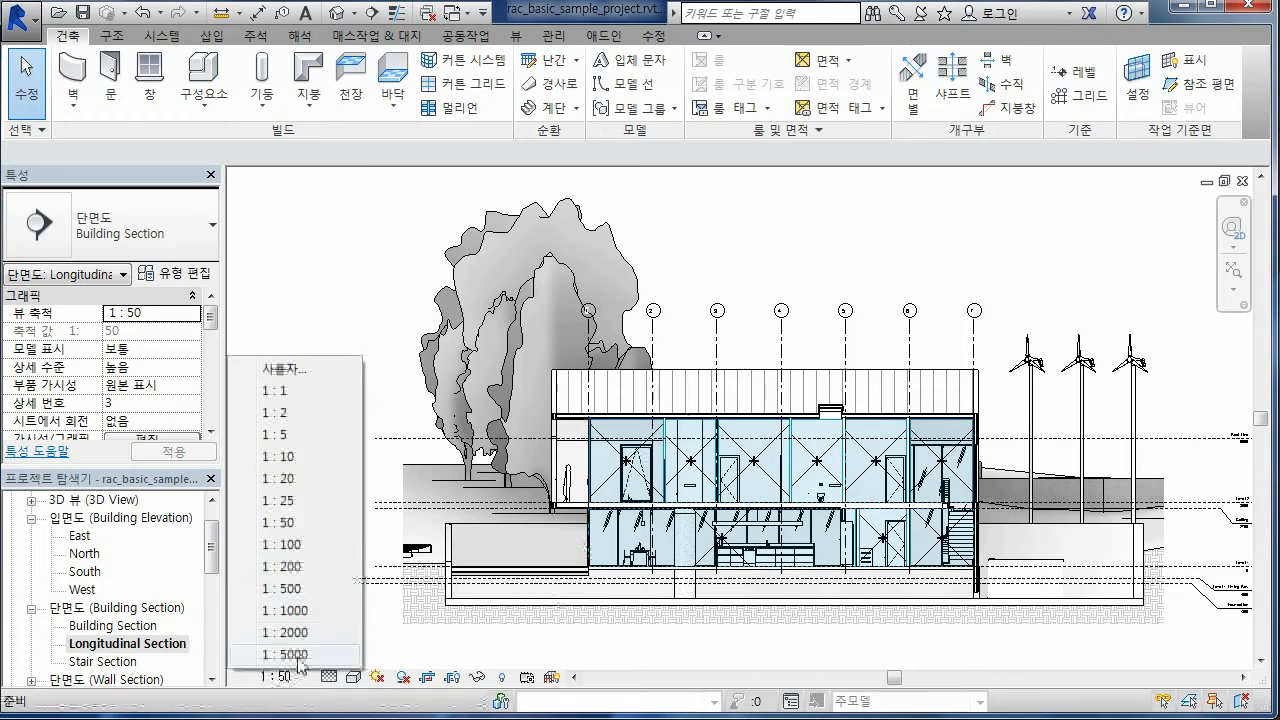
click(290, 567)
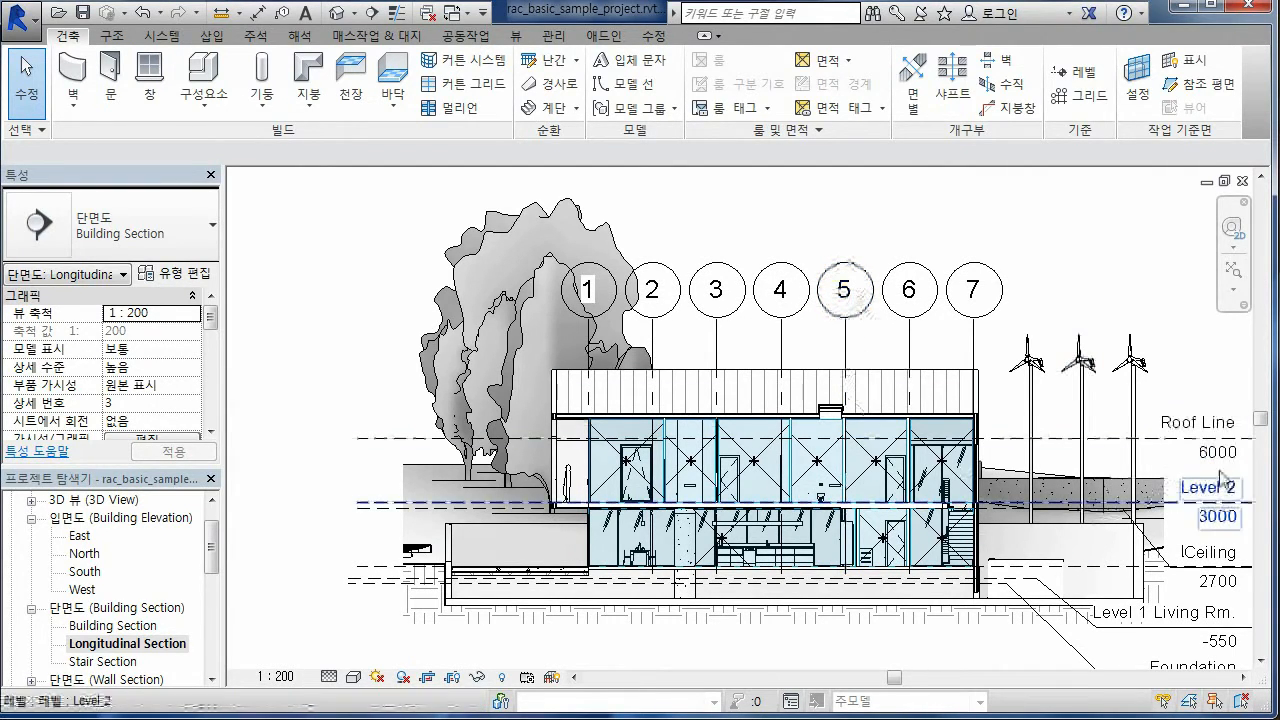
- Inspect the type properties of grid line 3, including its type choice and grid head symbol, without changing them
click(276, 676)
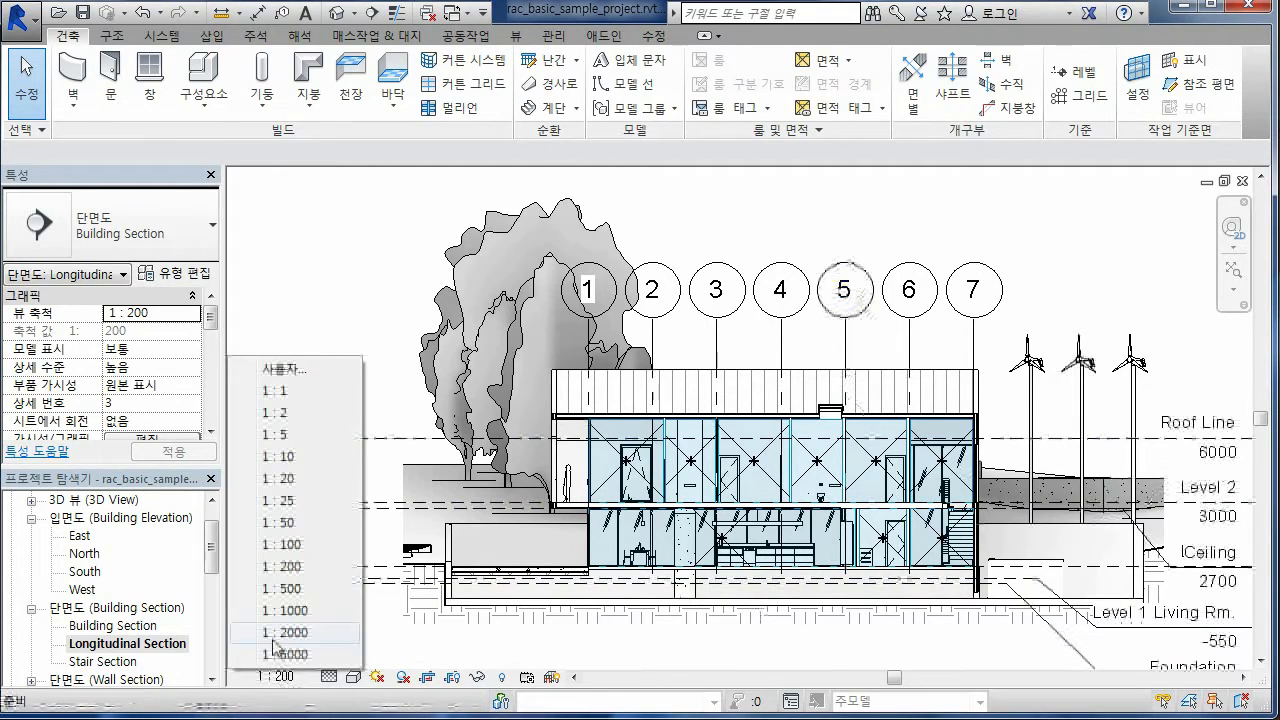
click(718, 322)
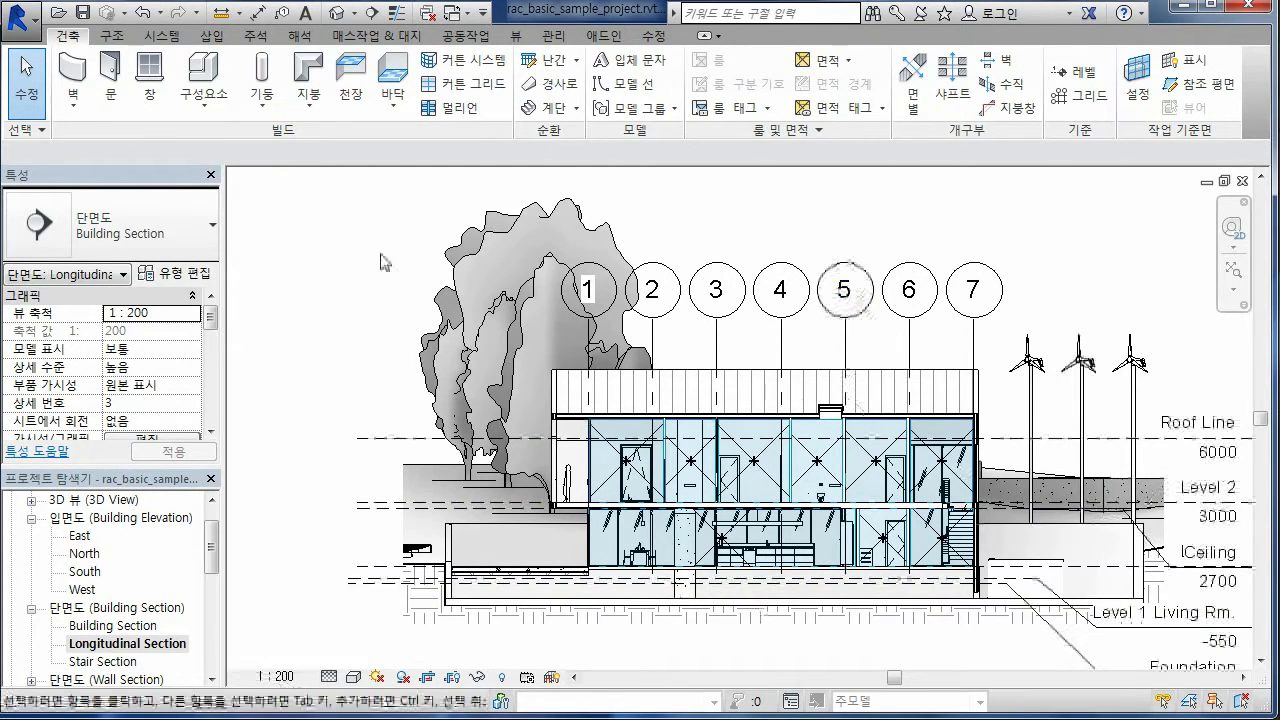
click(718, 322)
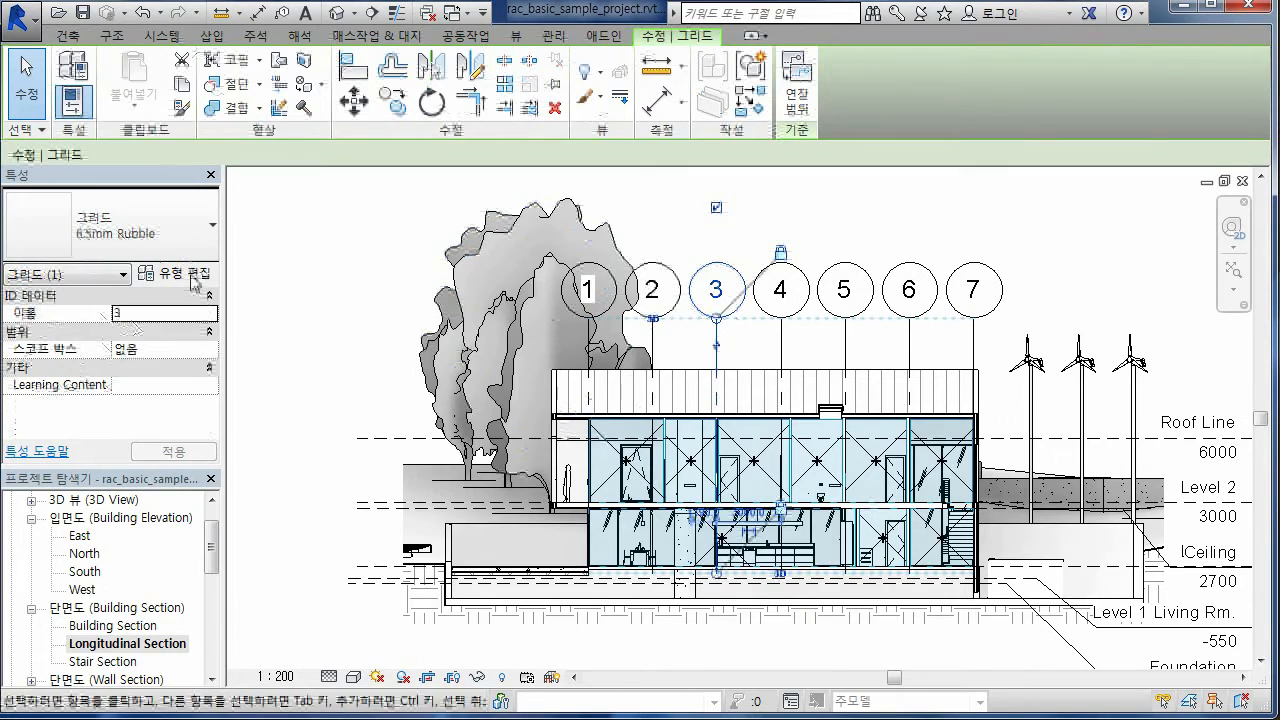
click(174, 273)
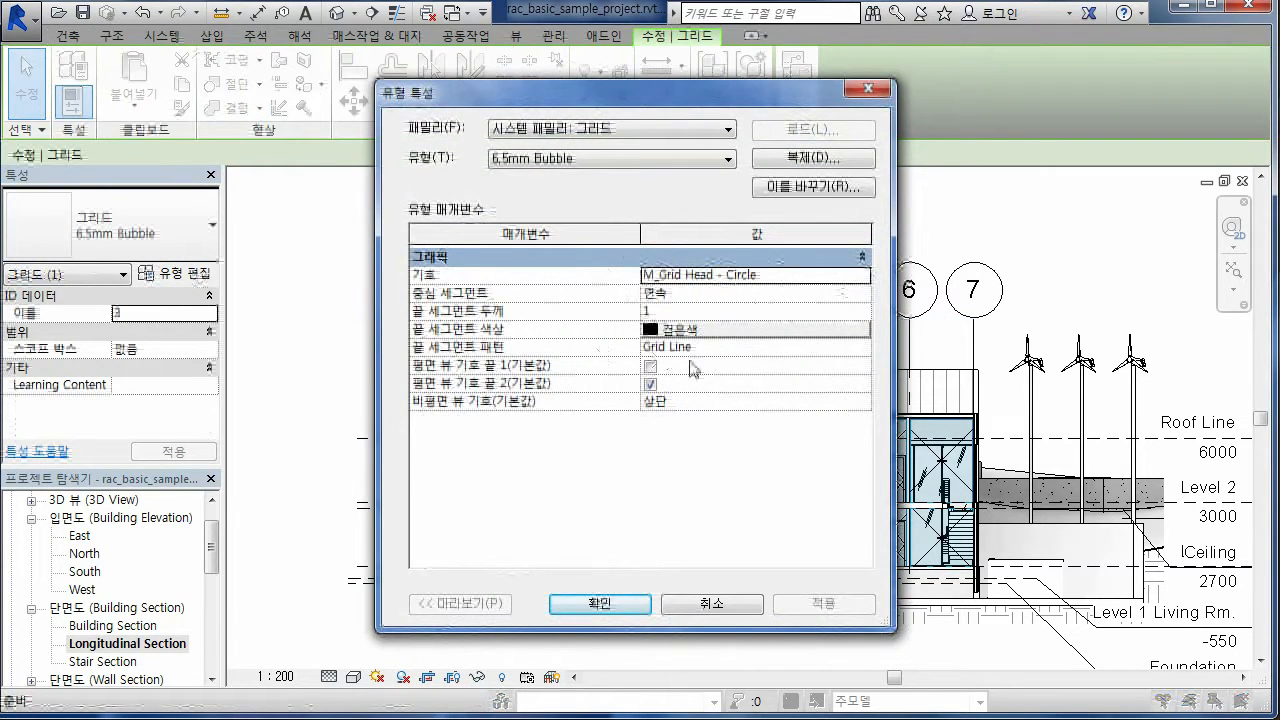
click(601, 160)
click(716, 218)
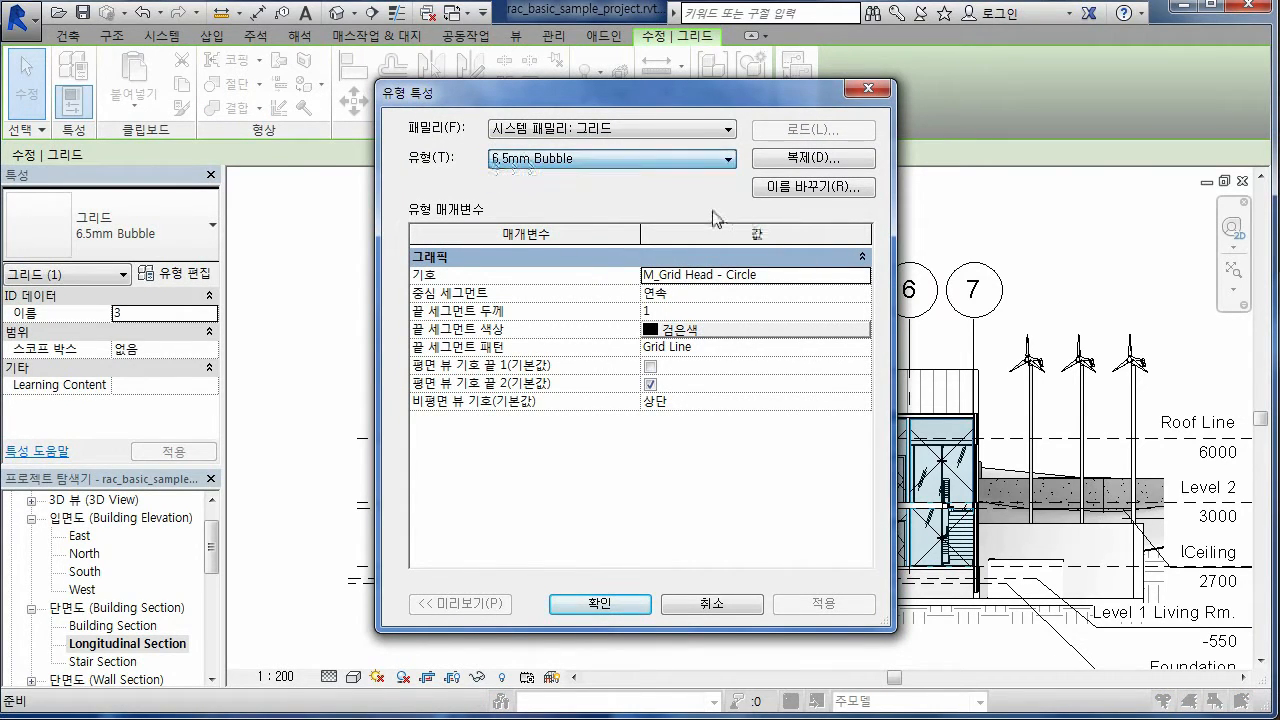
click(783, 467)
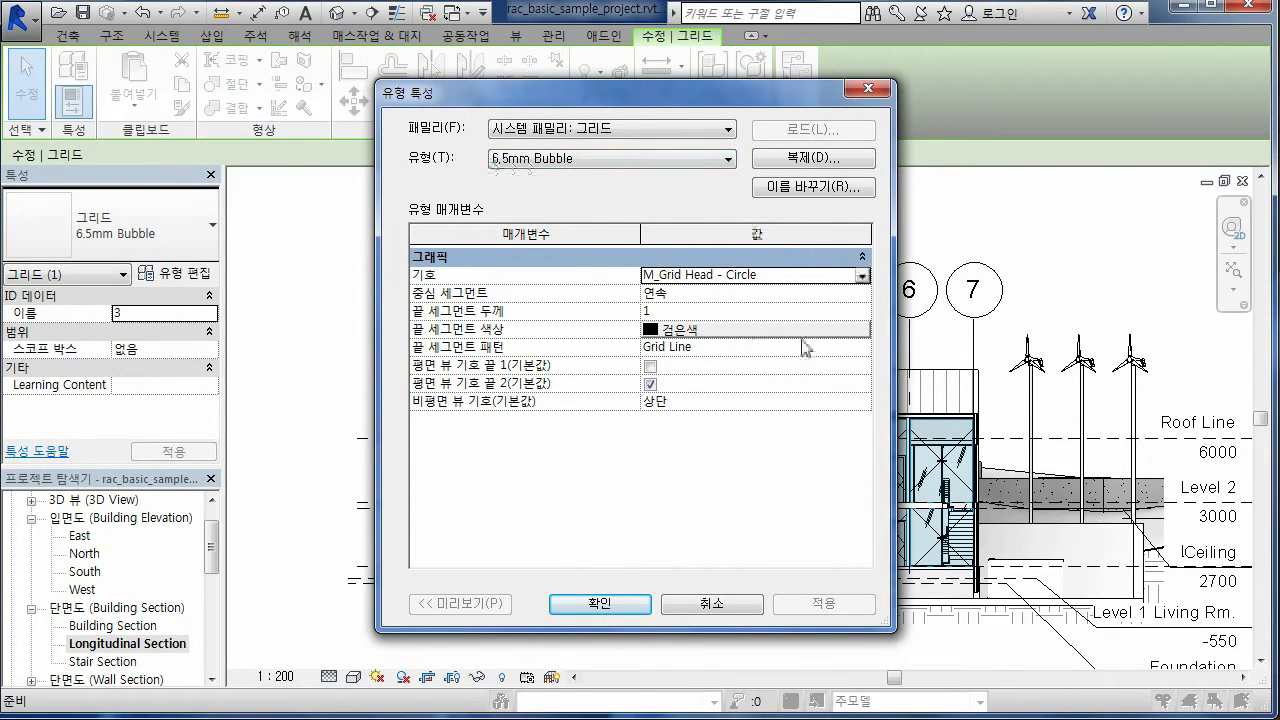
click(868, 88)
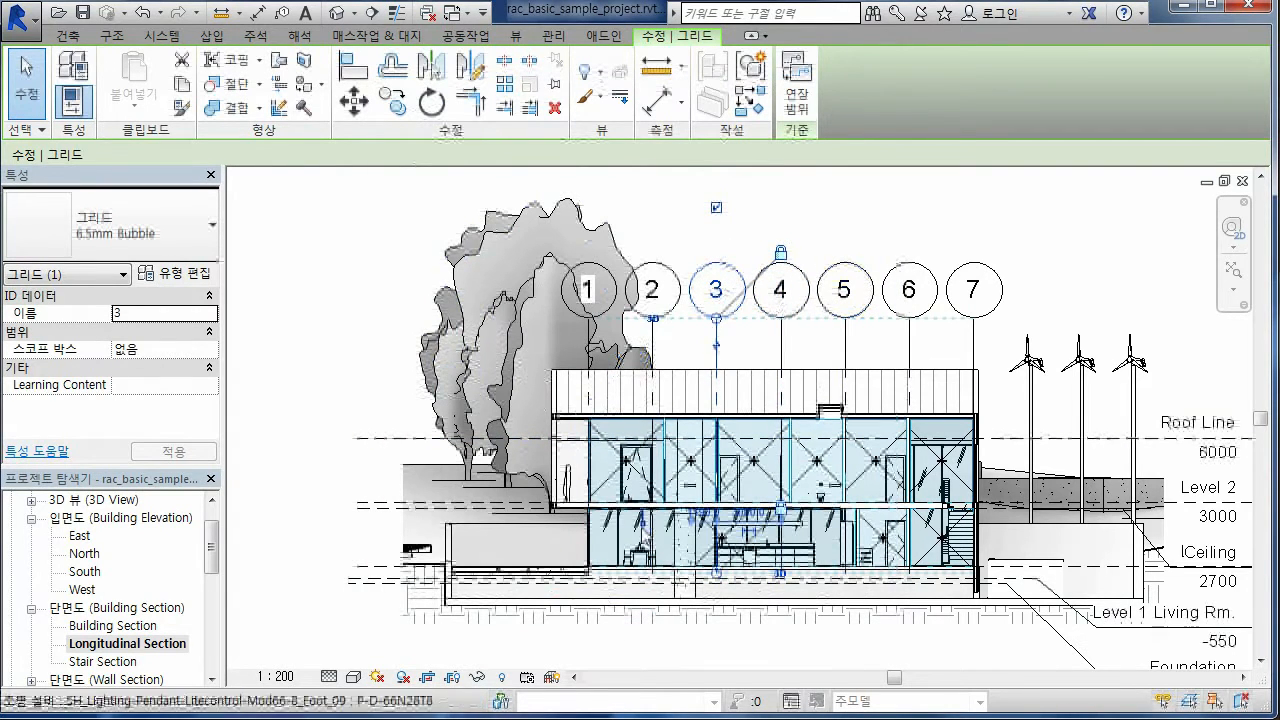
- Try the view scales 1:1, 1:2 and 1:20 on the section, and finish with 1:100
click(275, 676)
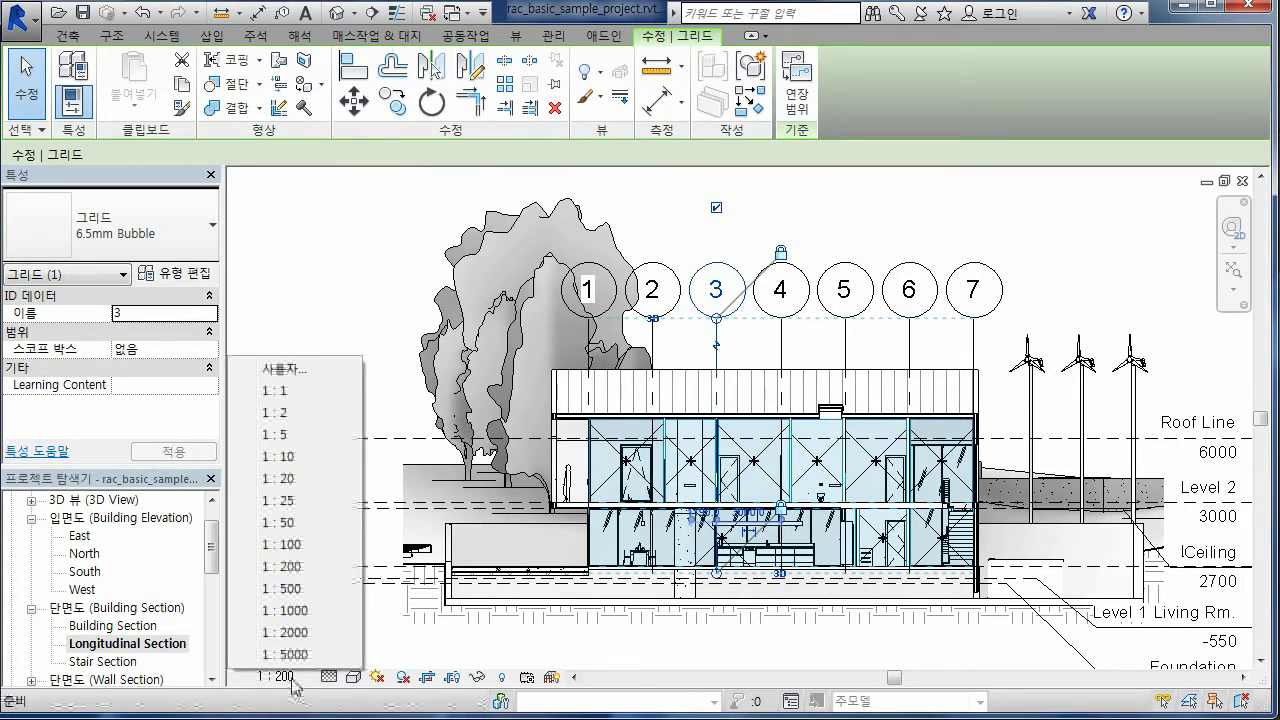
click(276, 391)
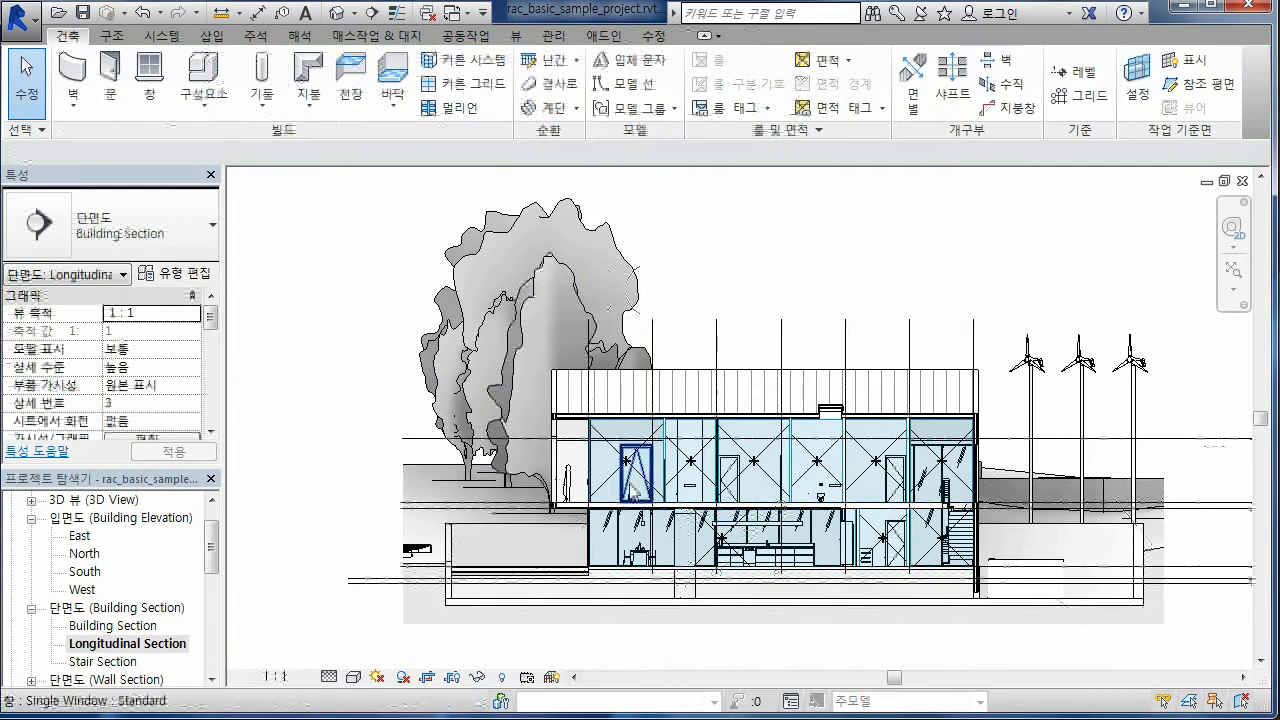
click(275, 676)
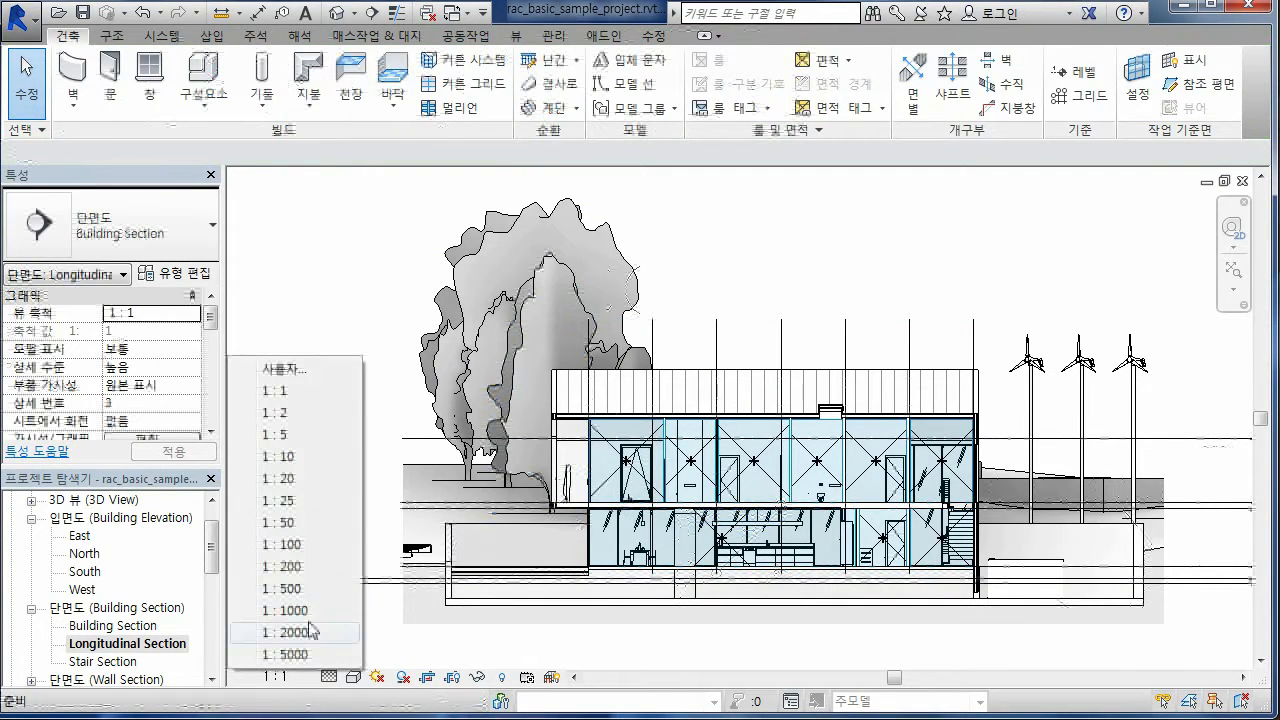
click(295, 413)
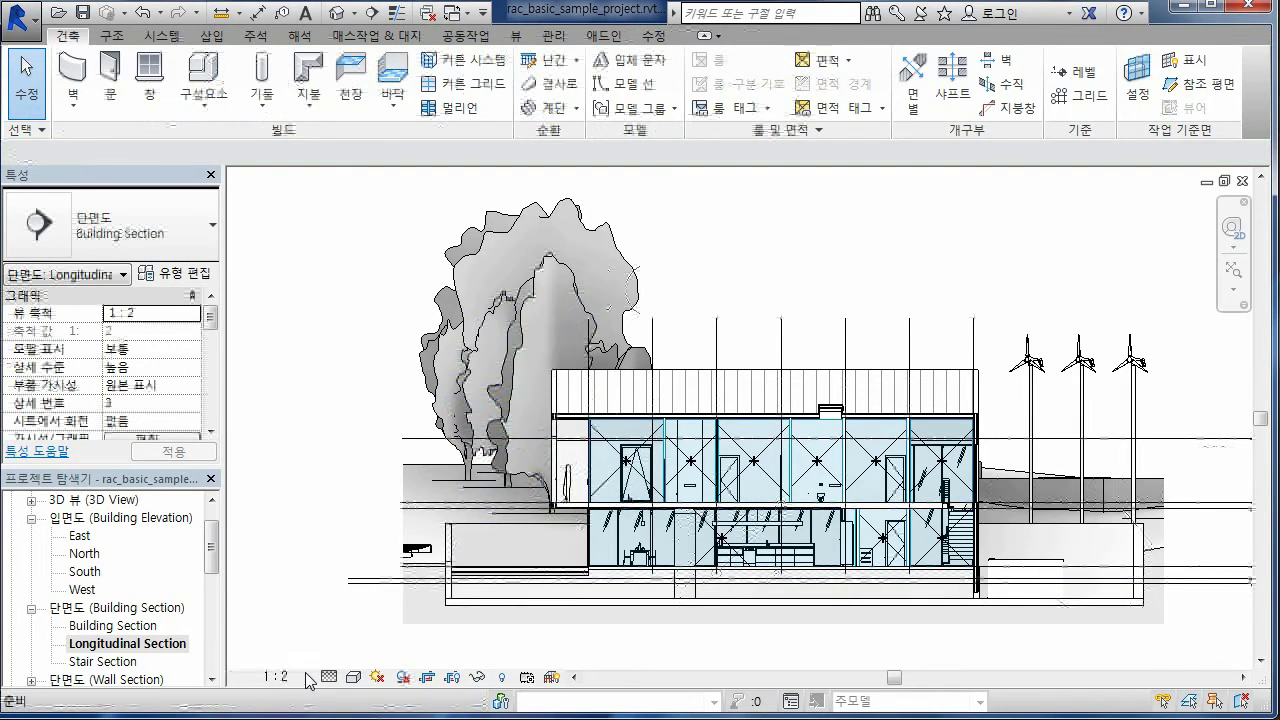
click(275, 676)
click(314, 478)
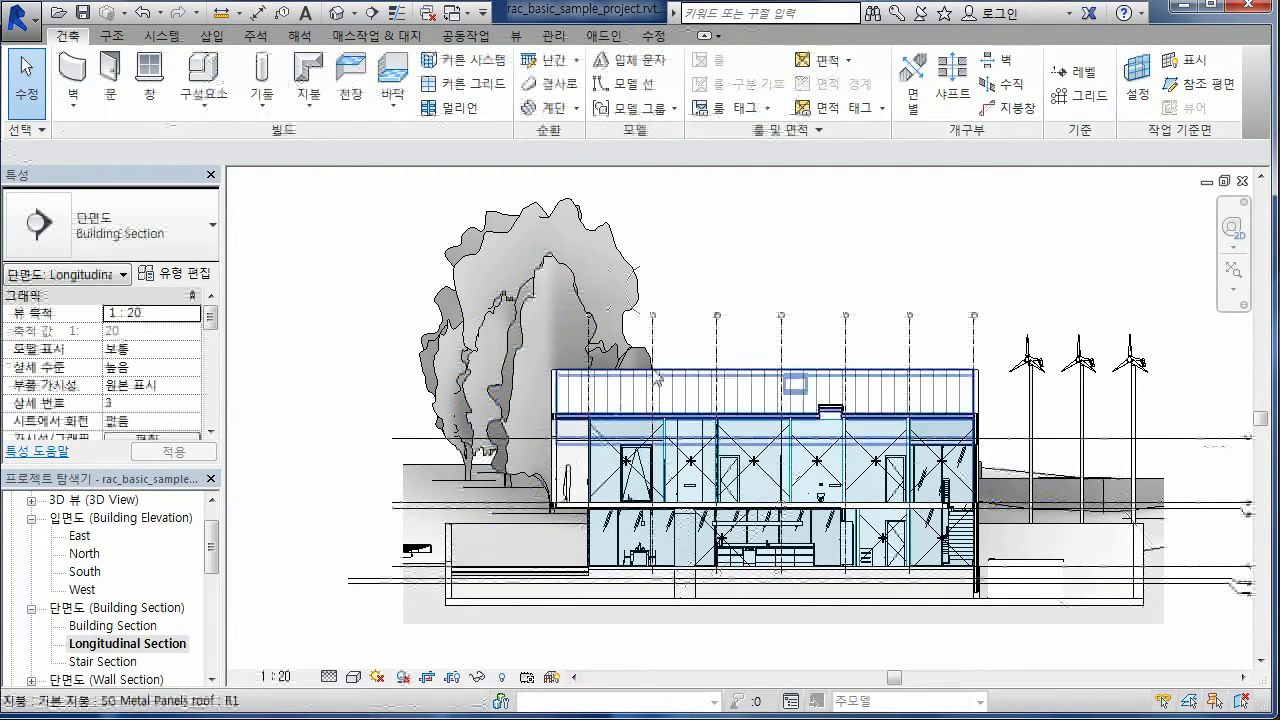
click(277, 677)
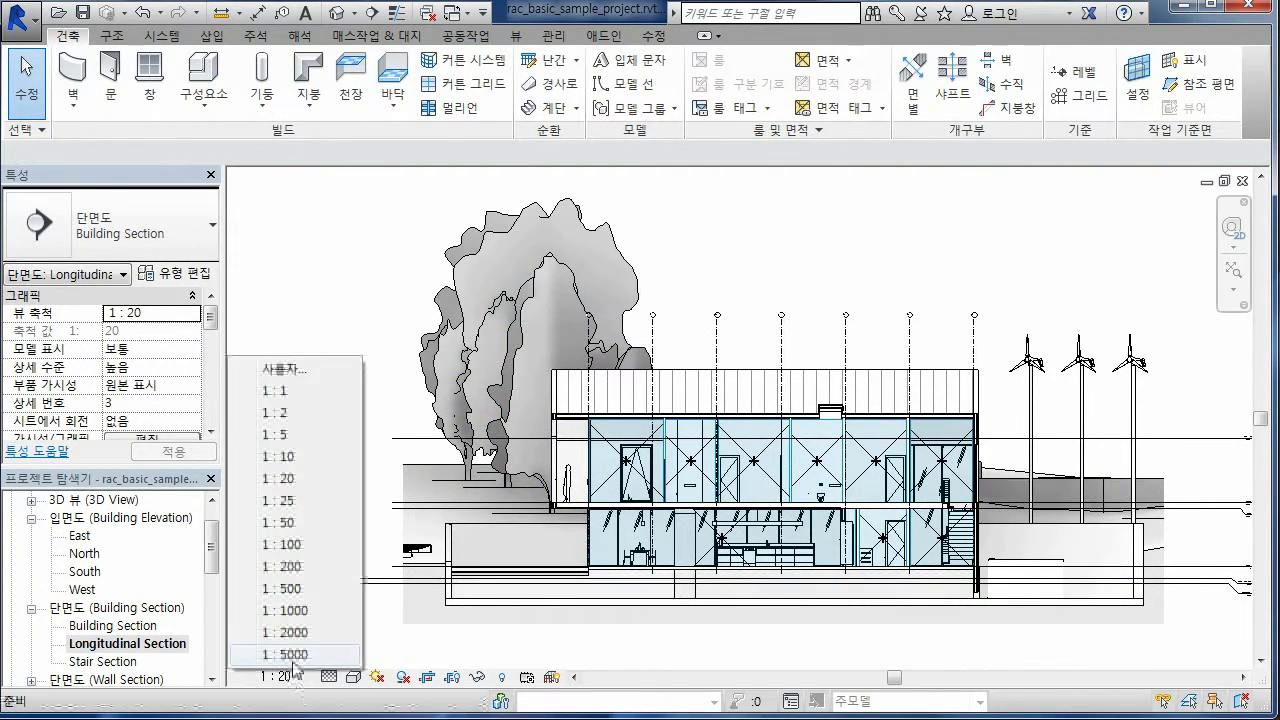
click(289, 545)
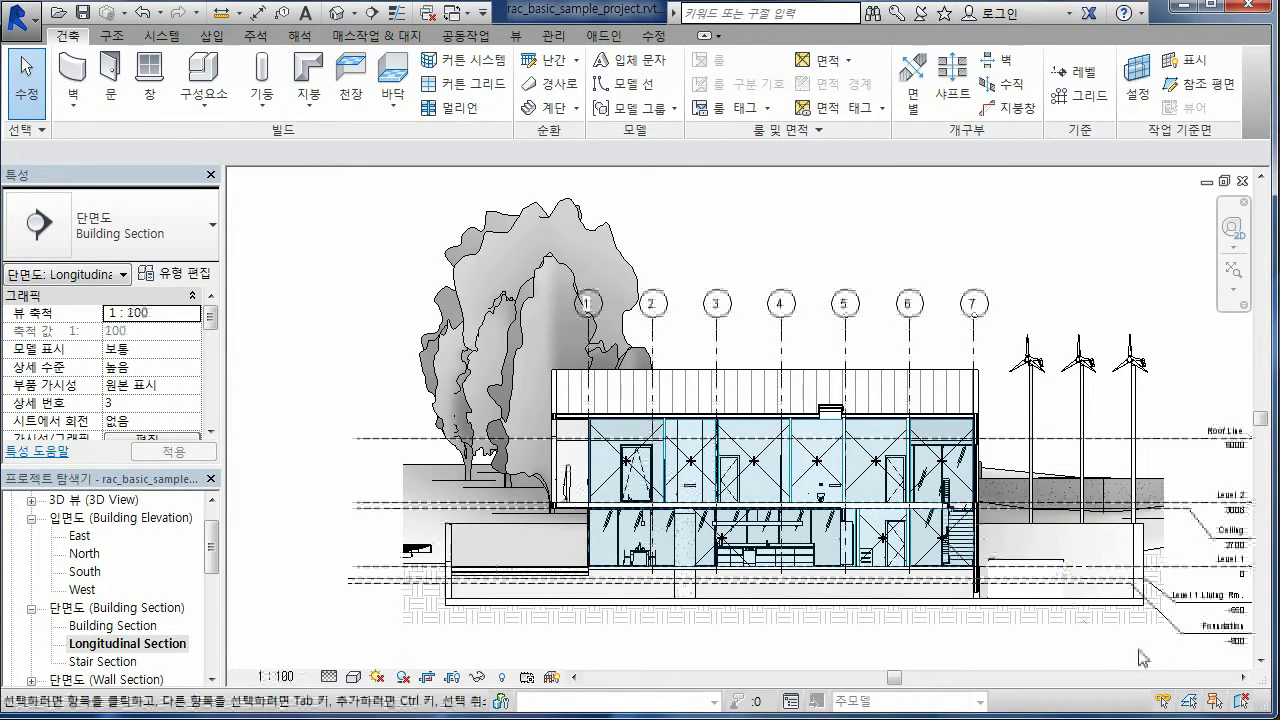
- Set the section view's detail level to Coarse (낮음) and then to Medium (중간)
click(329, 678)
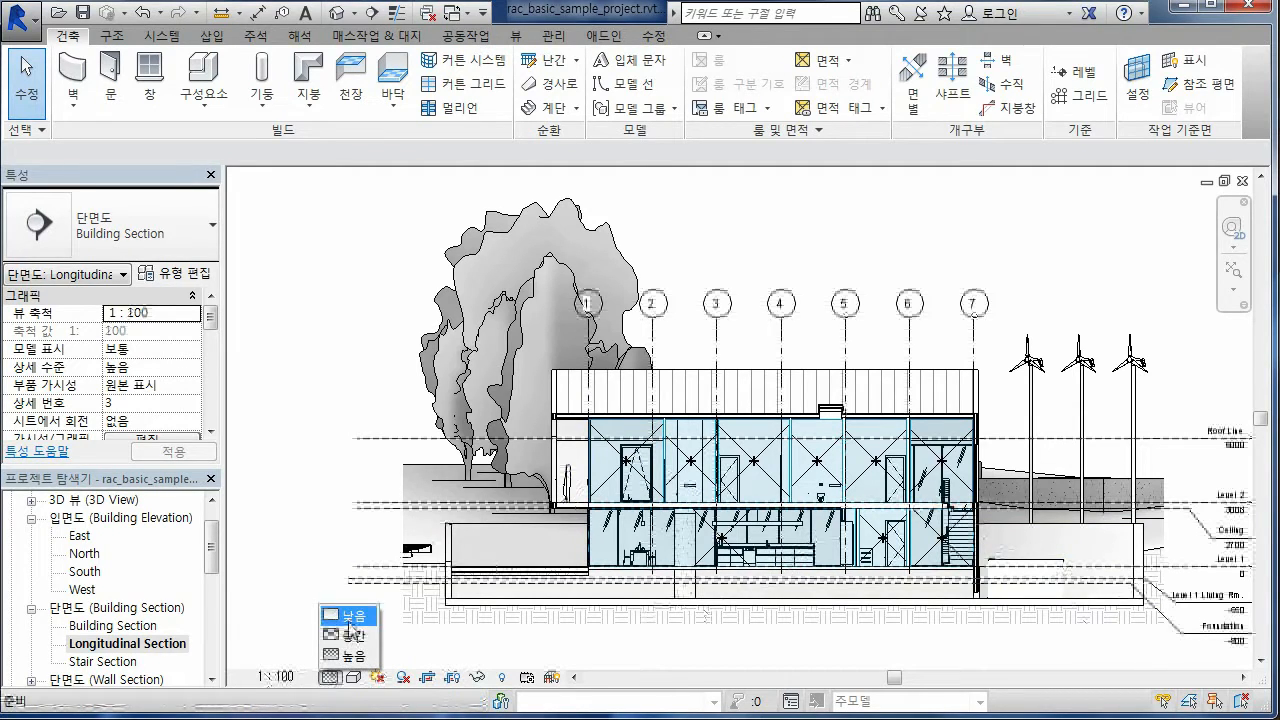
click(359, 633)
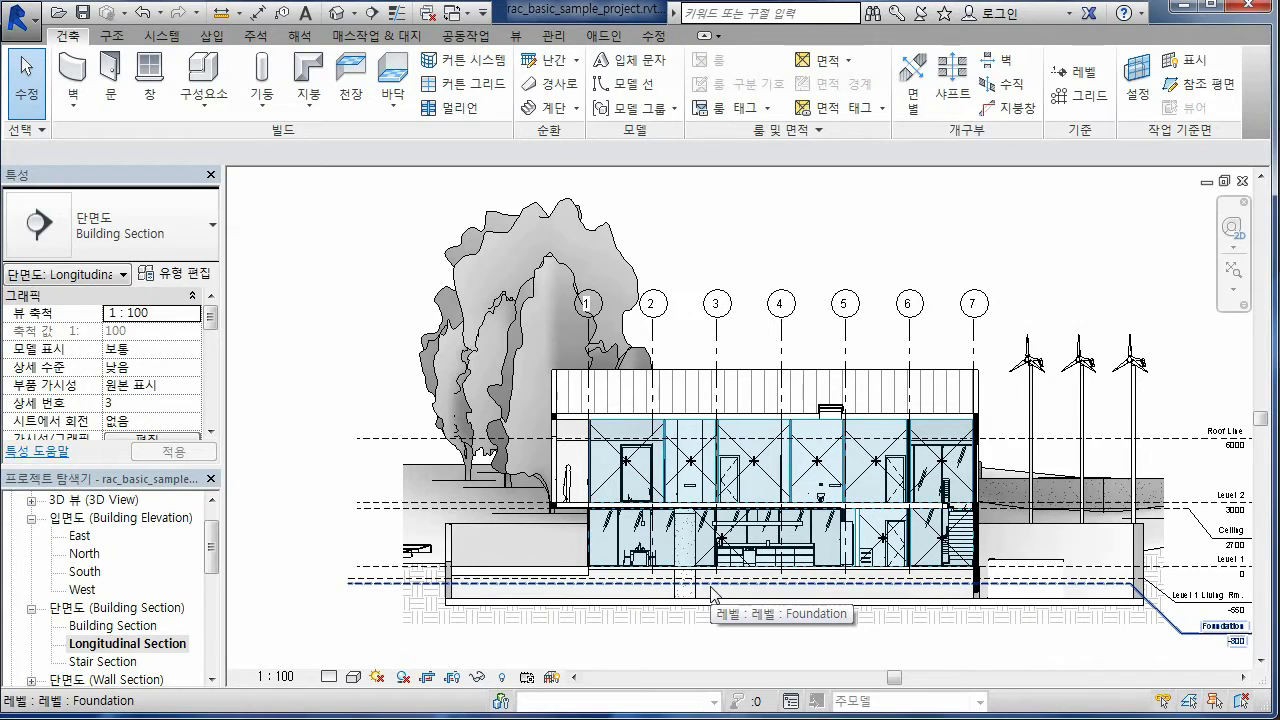
click(330, 678)
click(346, 637)
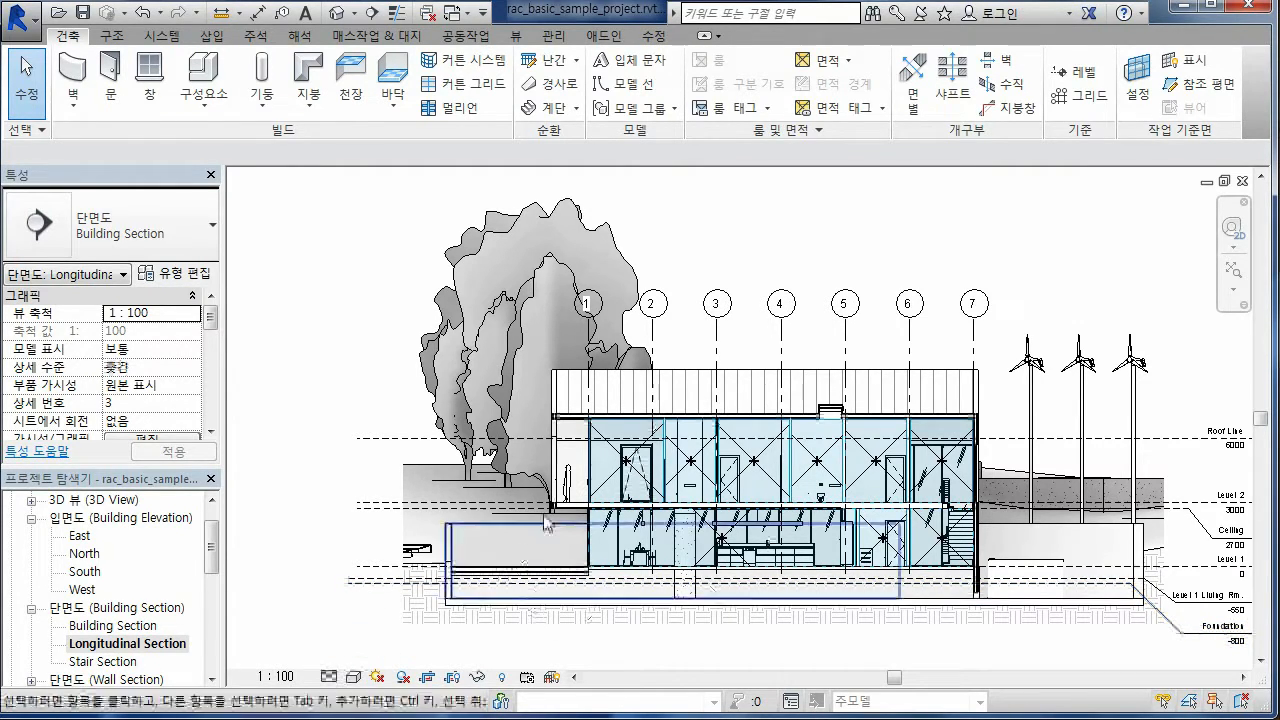
- Compare the floor slab's layers up close by switching the detail level to Coarse (낮음) and back to Medium (중간)
scroll(503, 577, up, 6)
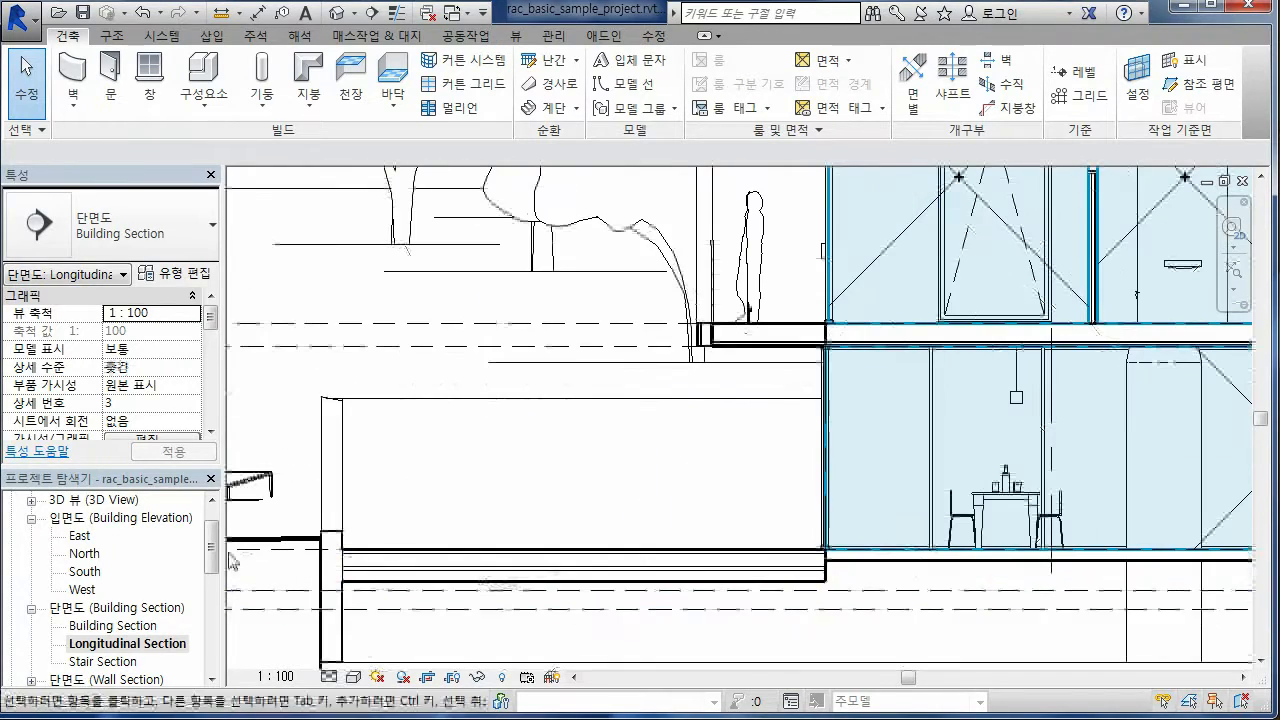
scroll(447, 628, up, 2)
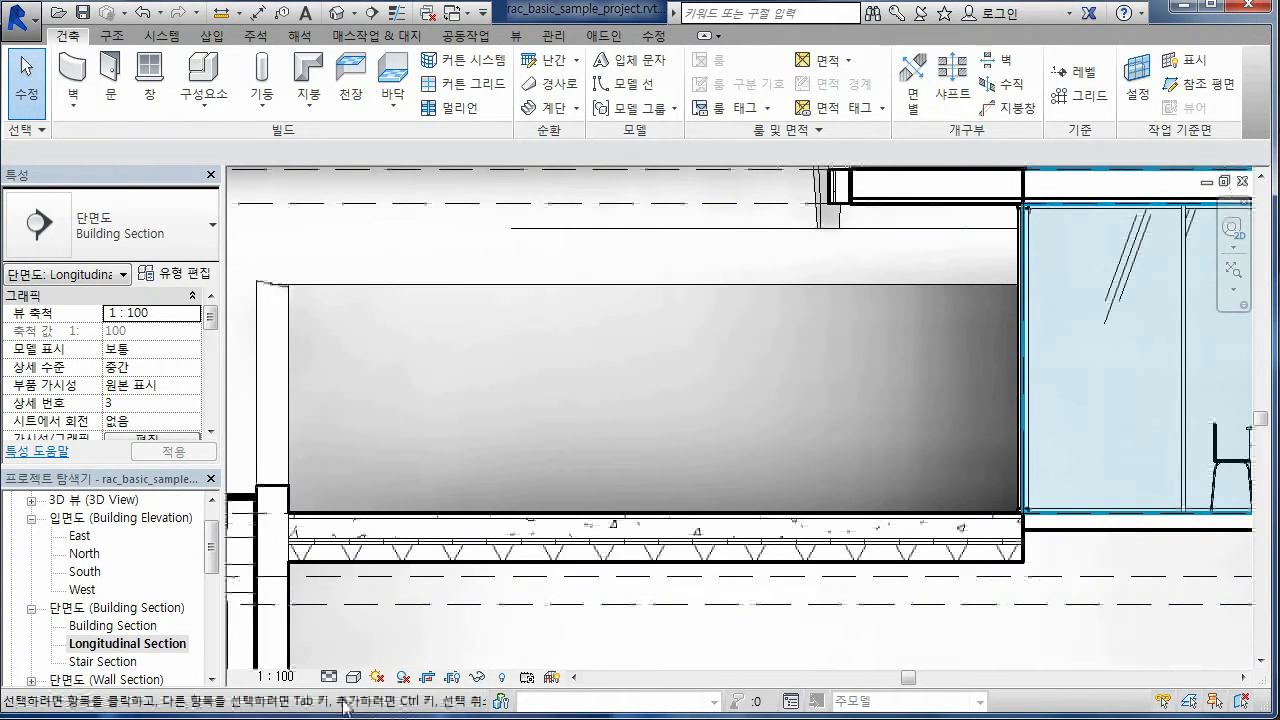
click(330, 678)
click(350, 619)
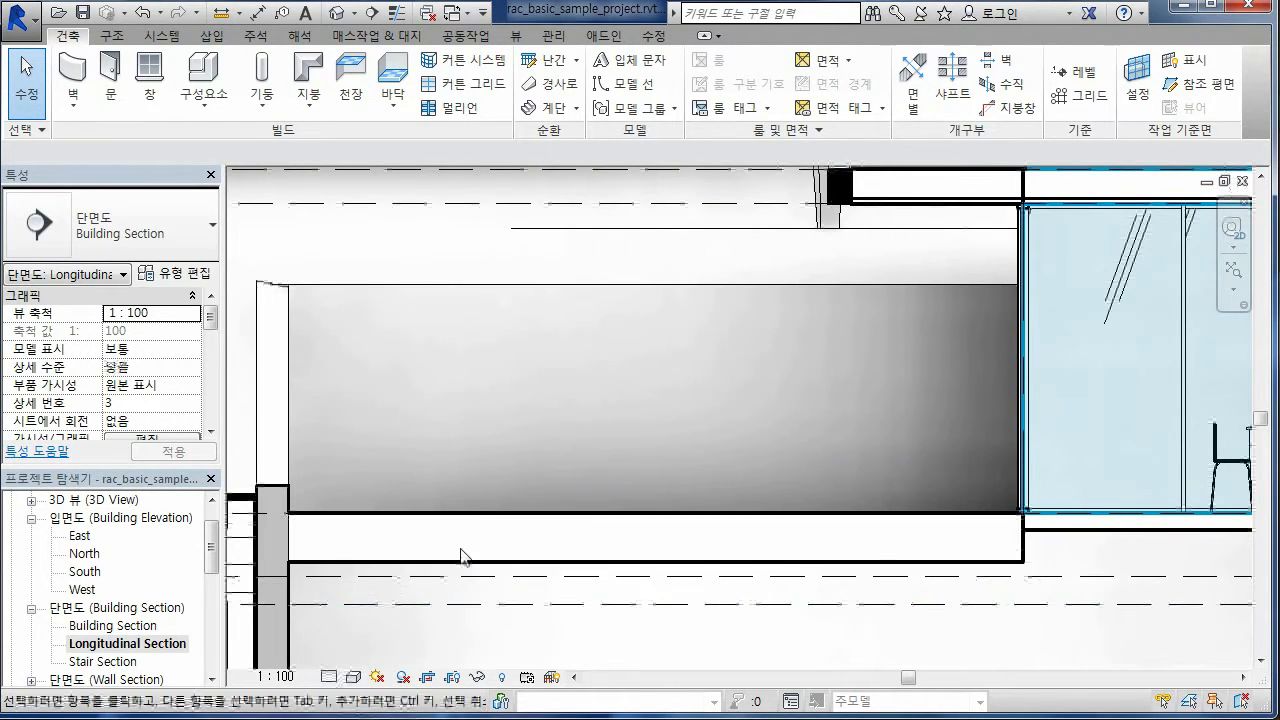
click(329, 679)
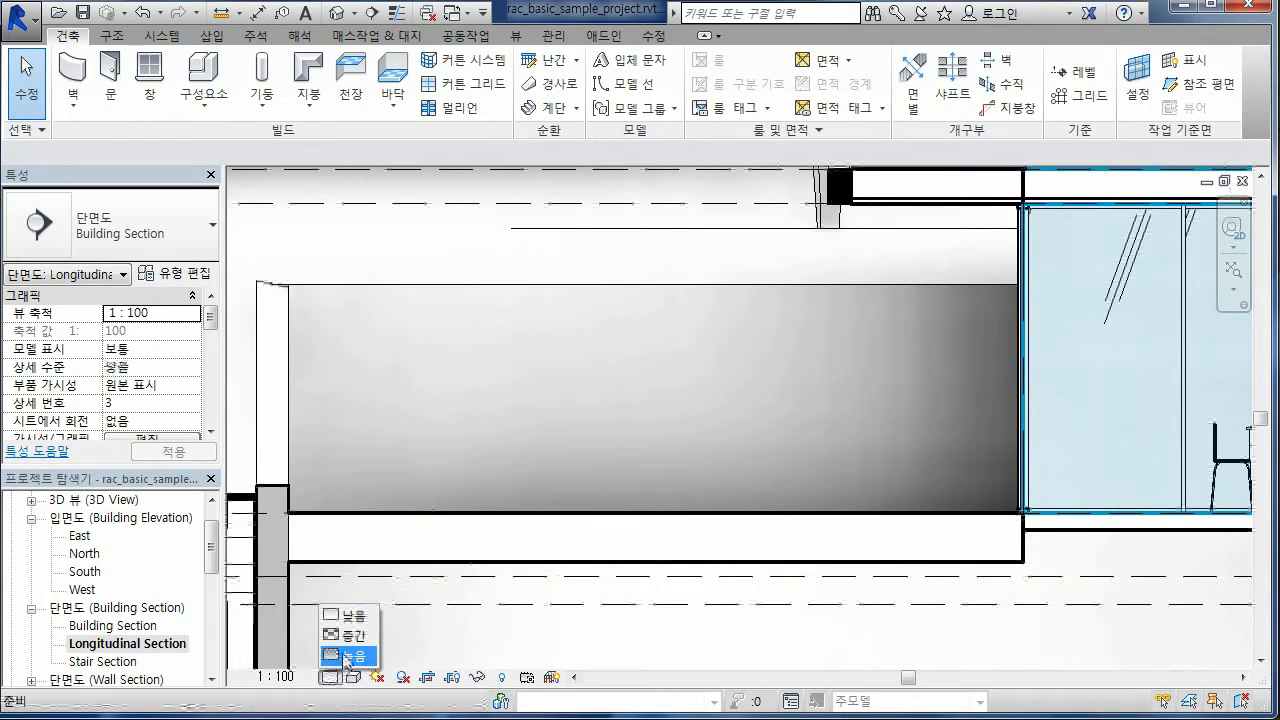
click(346, 637)
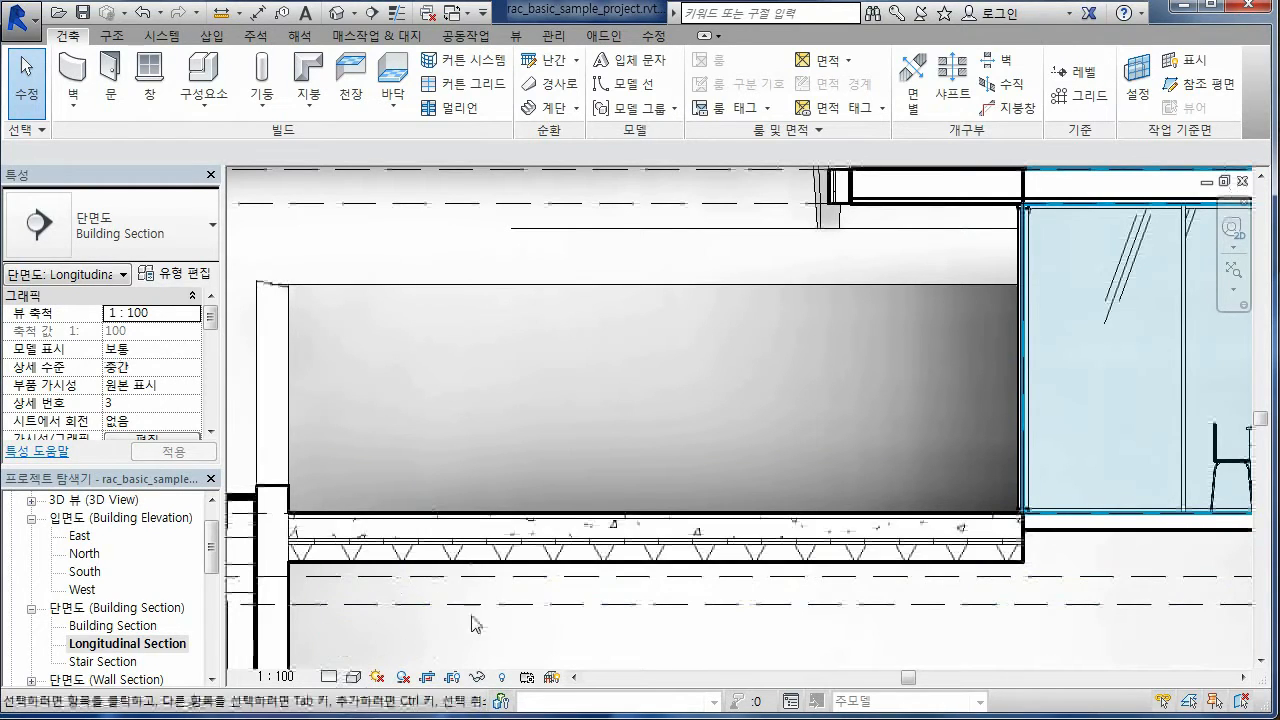
- Try the Fine (높음), Medium (중간) and Coarse (낮음) detail levels on the section view, and finish with Fine
click(329, 679)
click(349, 656)
scroll(450, 614, down, 3)
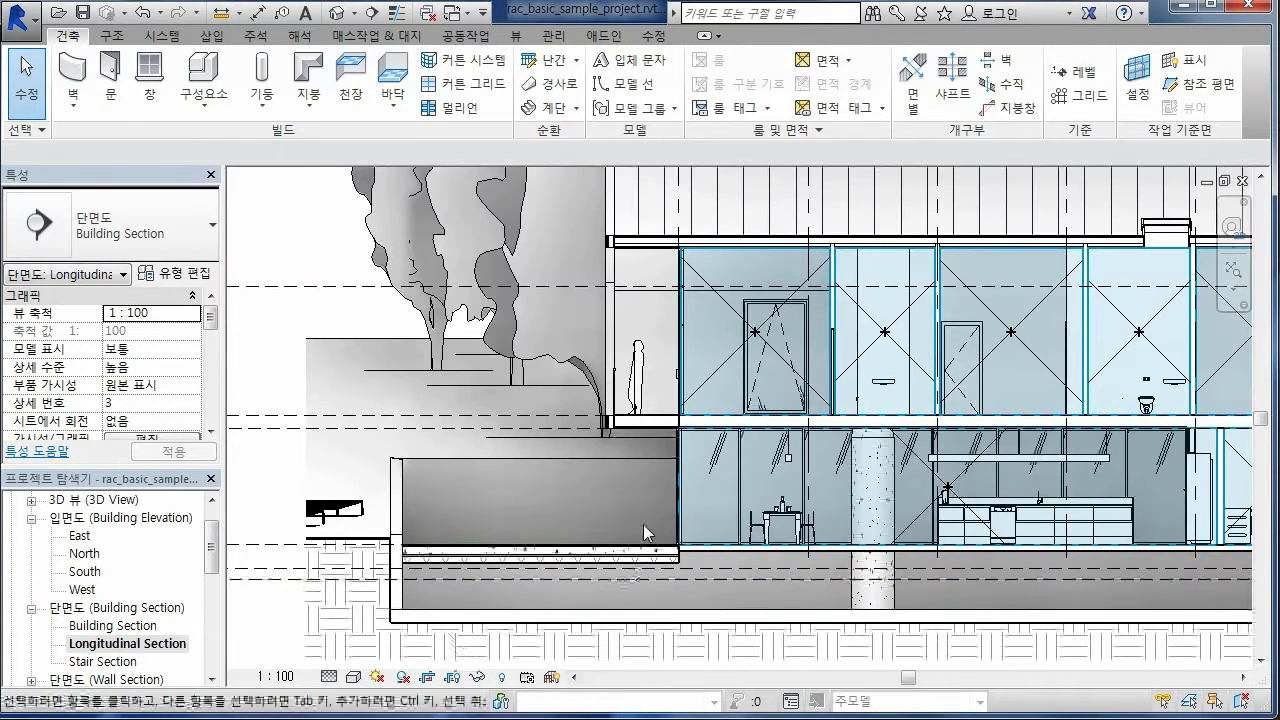
click(329, 678)
click(345, 645)
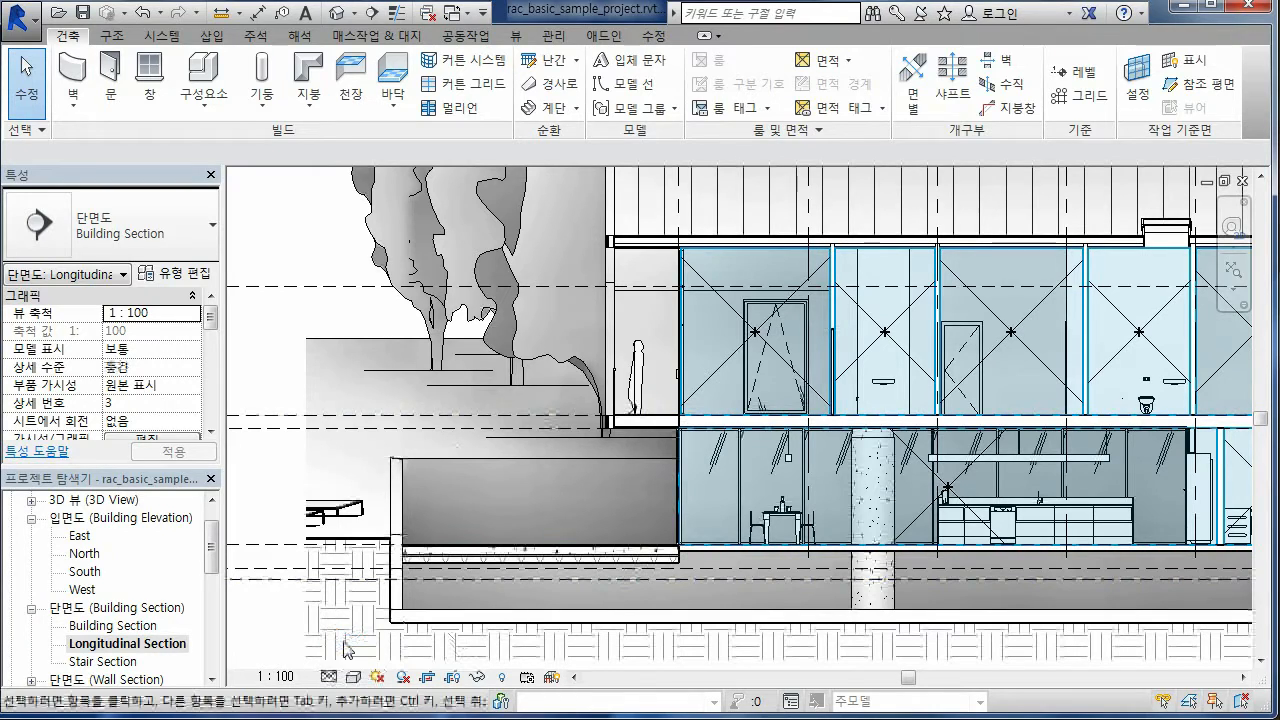
click(329, 678)
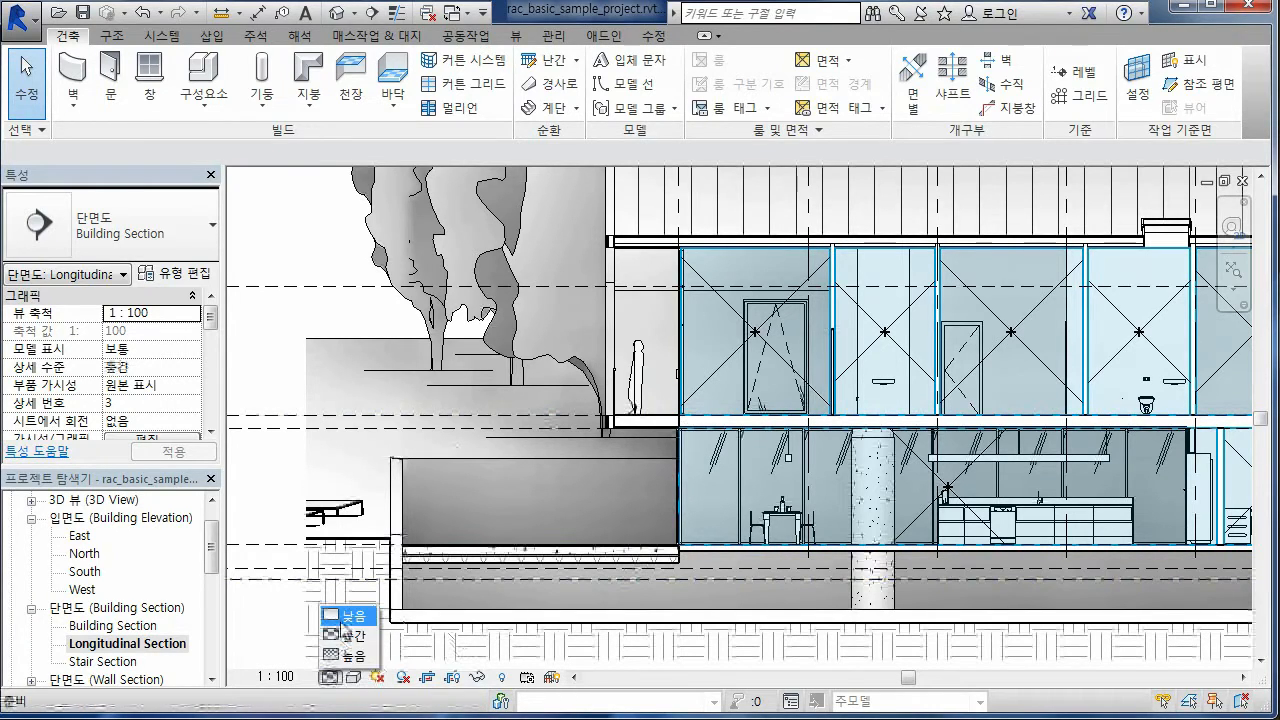
click(345, 617)
click(338, 678)
click(345, 655)
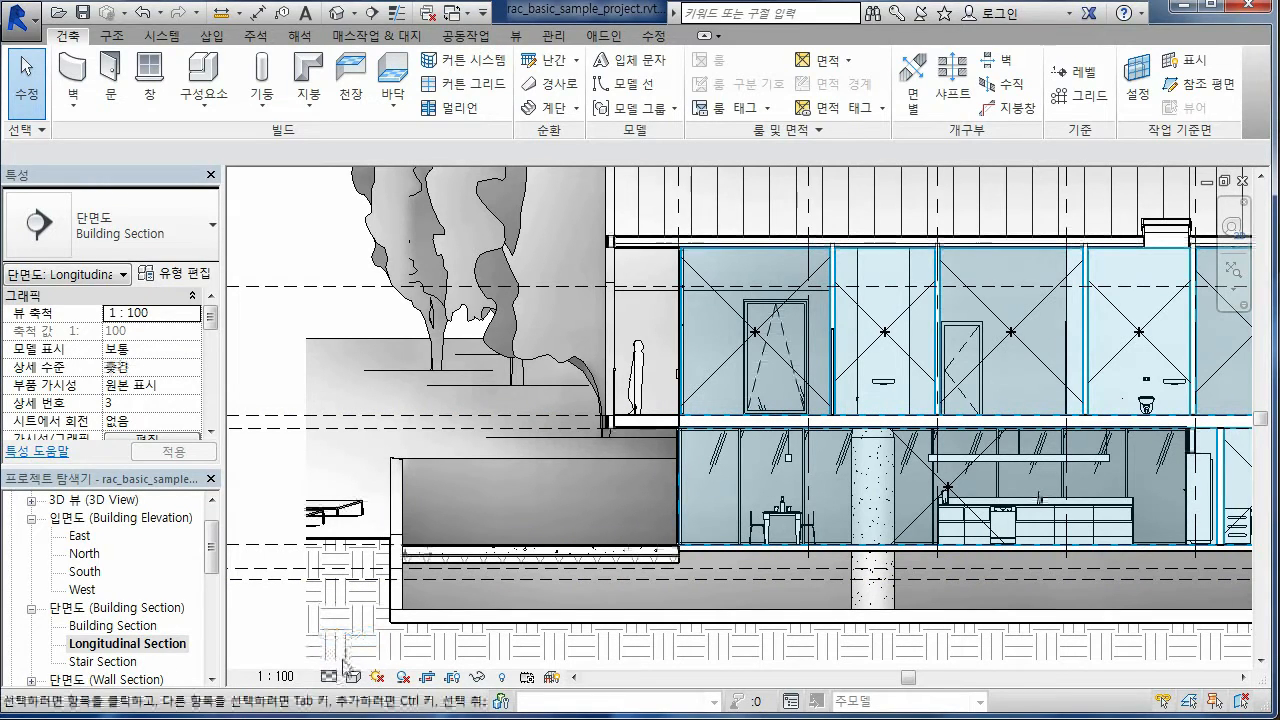
click(331, 678)
click(341, 660)
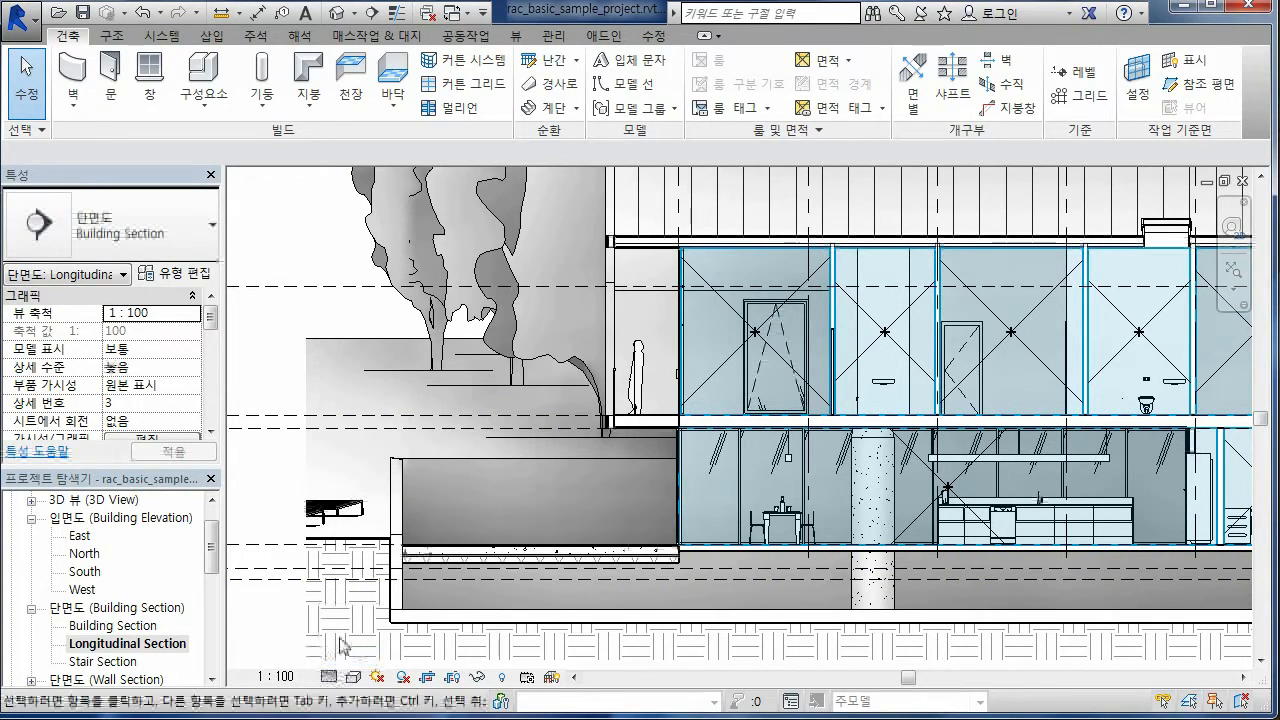
- Compare the outdoor tables up close at the Coarse (낮음), Medium (중간) and Fine (높음) detail levels, and finish with Medium
scroll(292, 509, up, 5)
scroll(357, 533, up, 2)
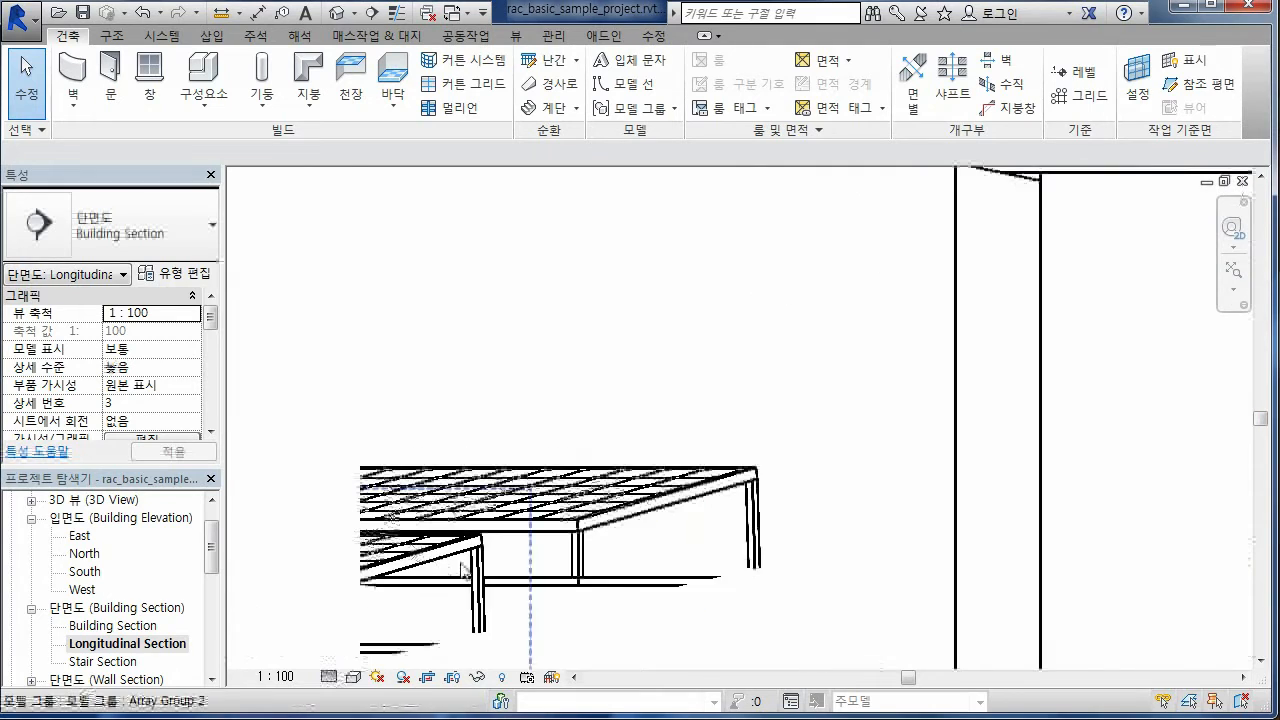
click(403, 677)
click(329, 677)
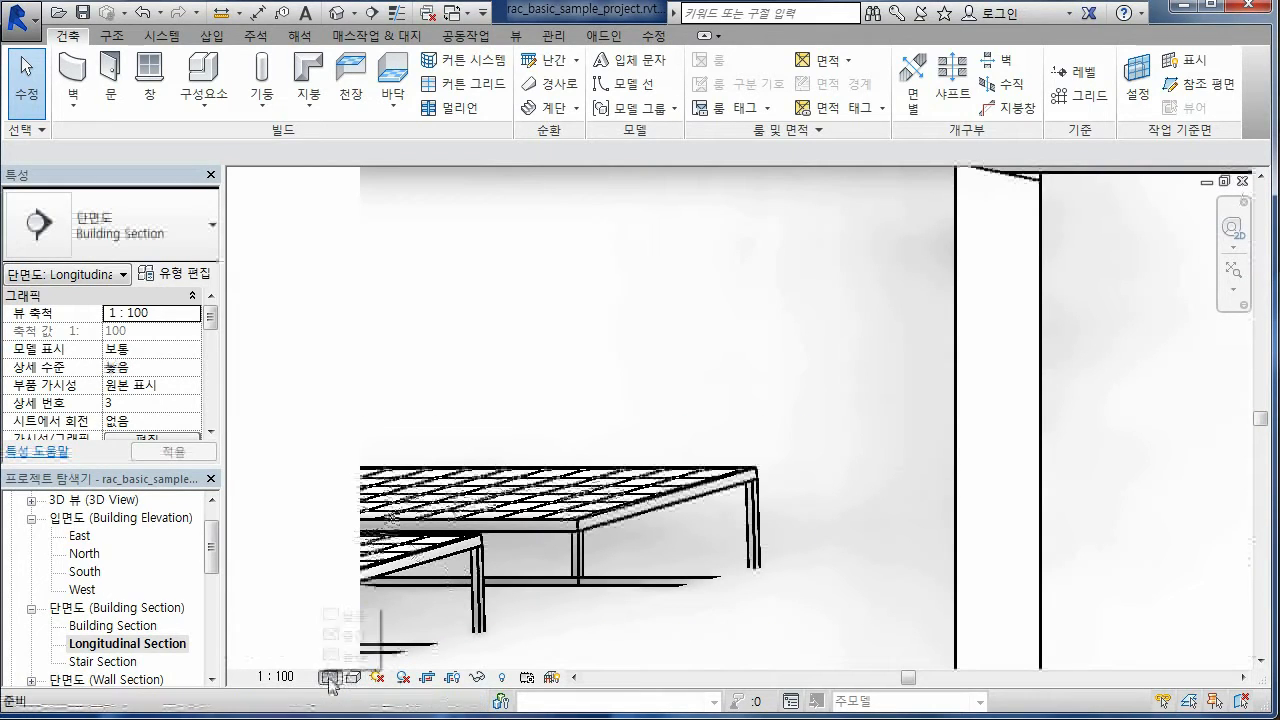
click(344, 622)
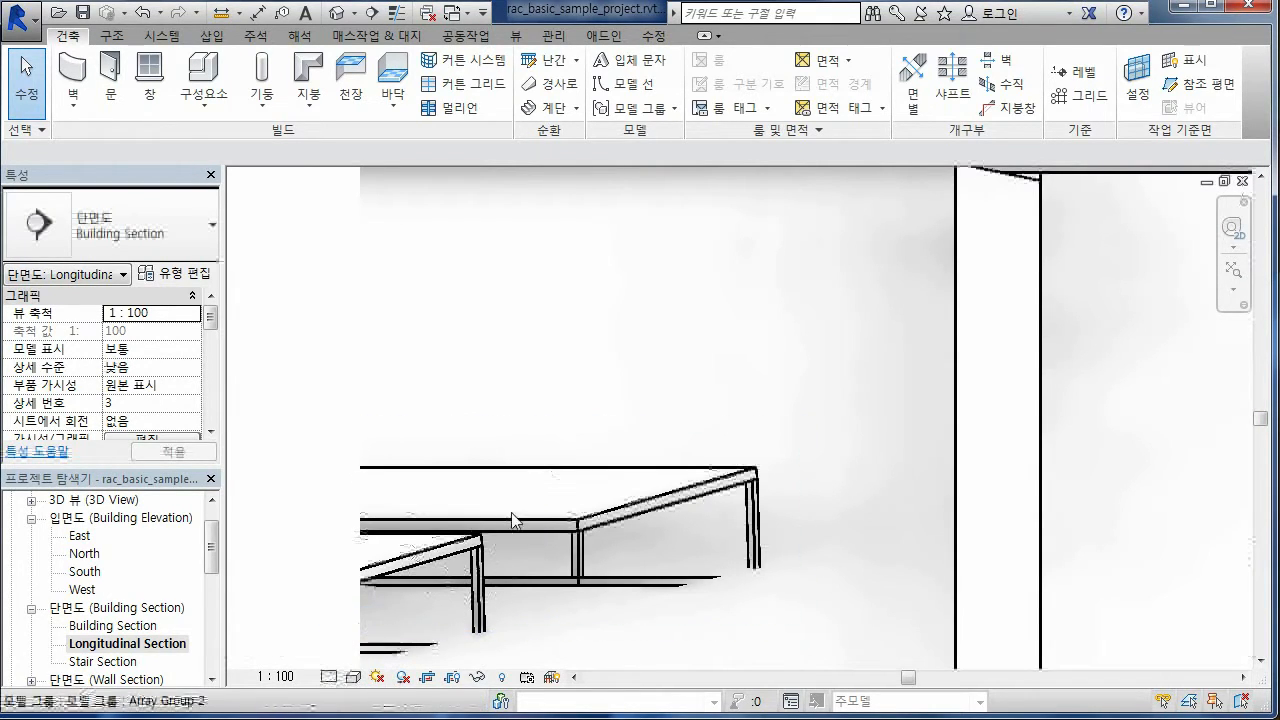
click(331, 679)
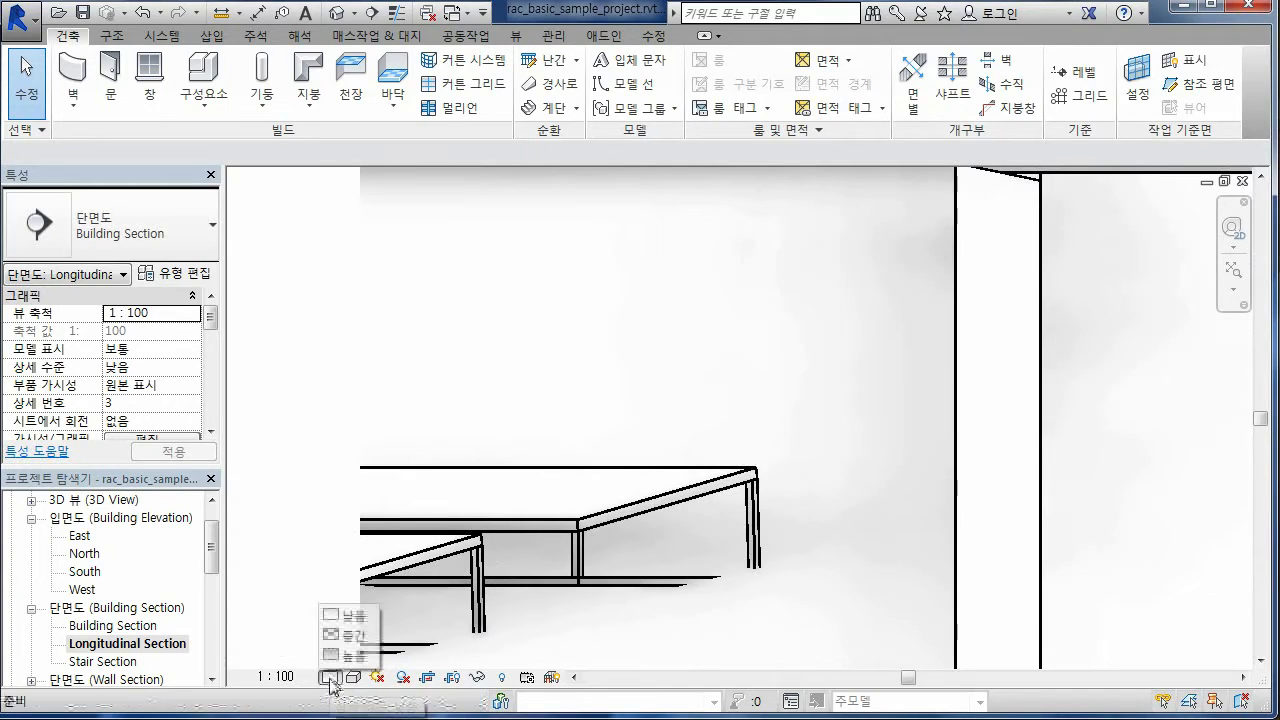
click(344, 637)
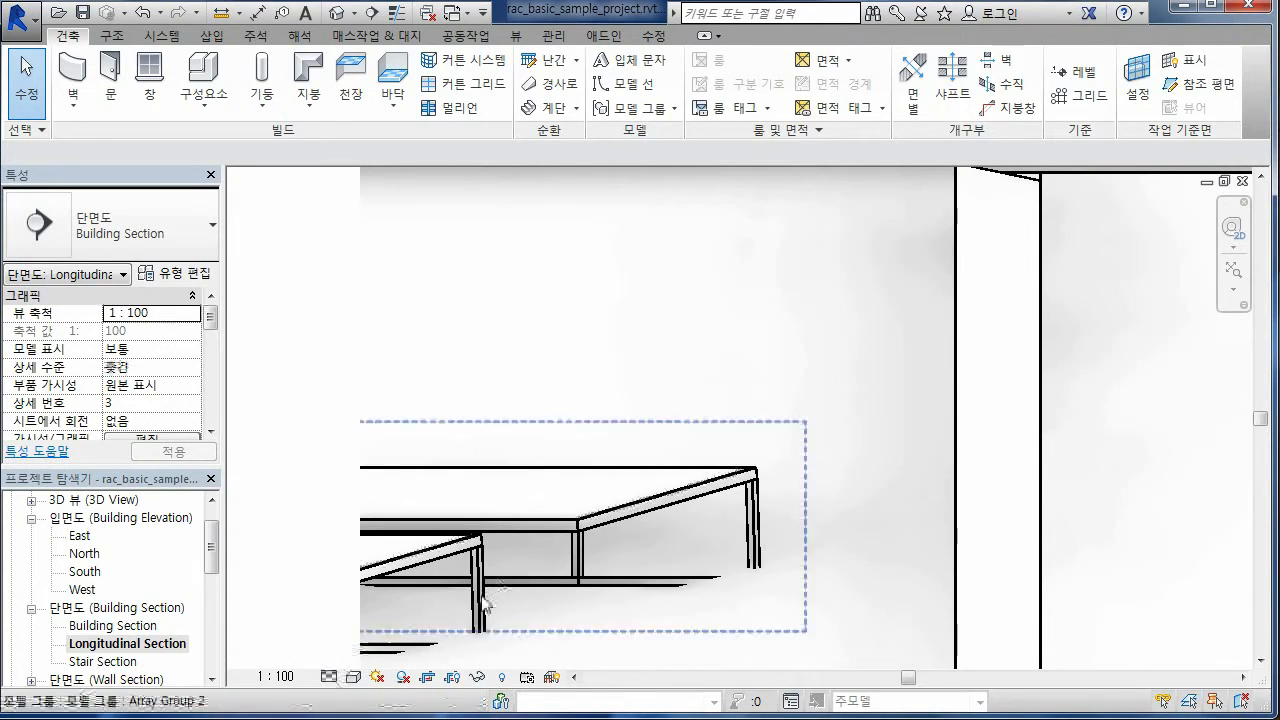
scroll(428, 590, down, 1)
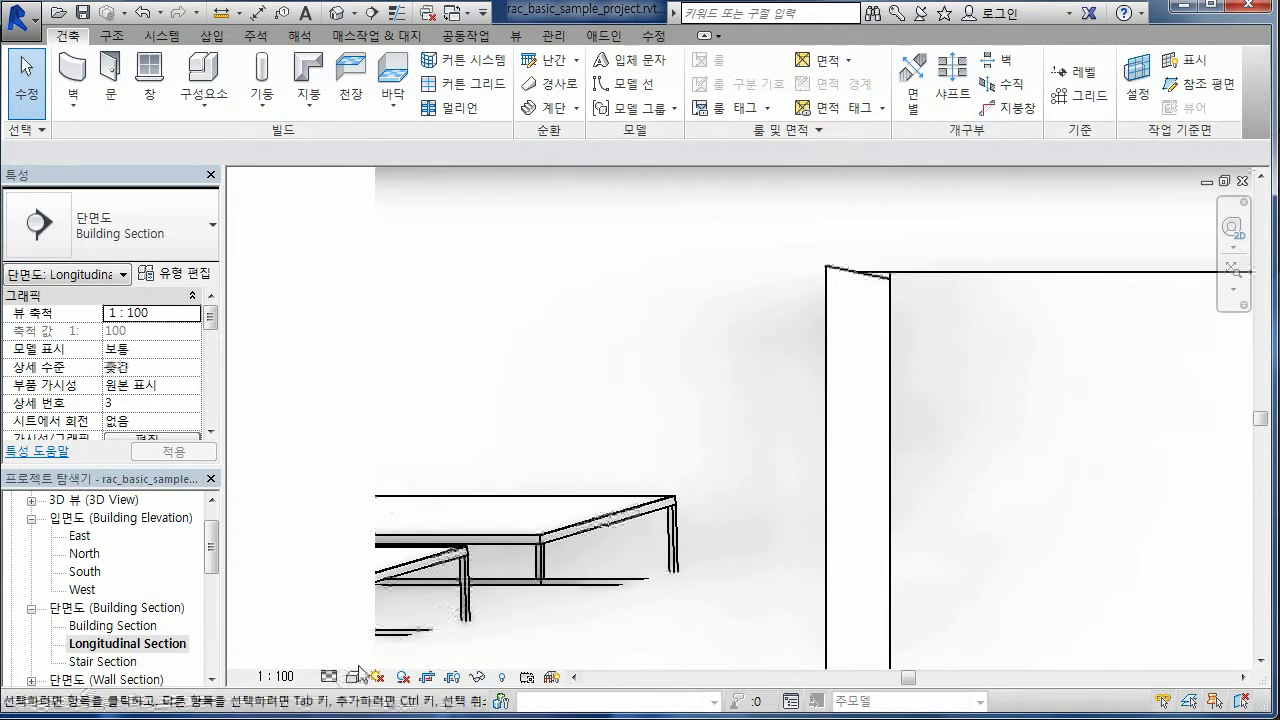
click(330, 678)
click(342, 655)
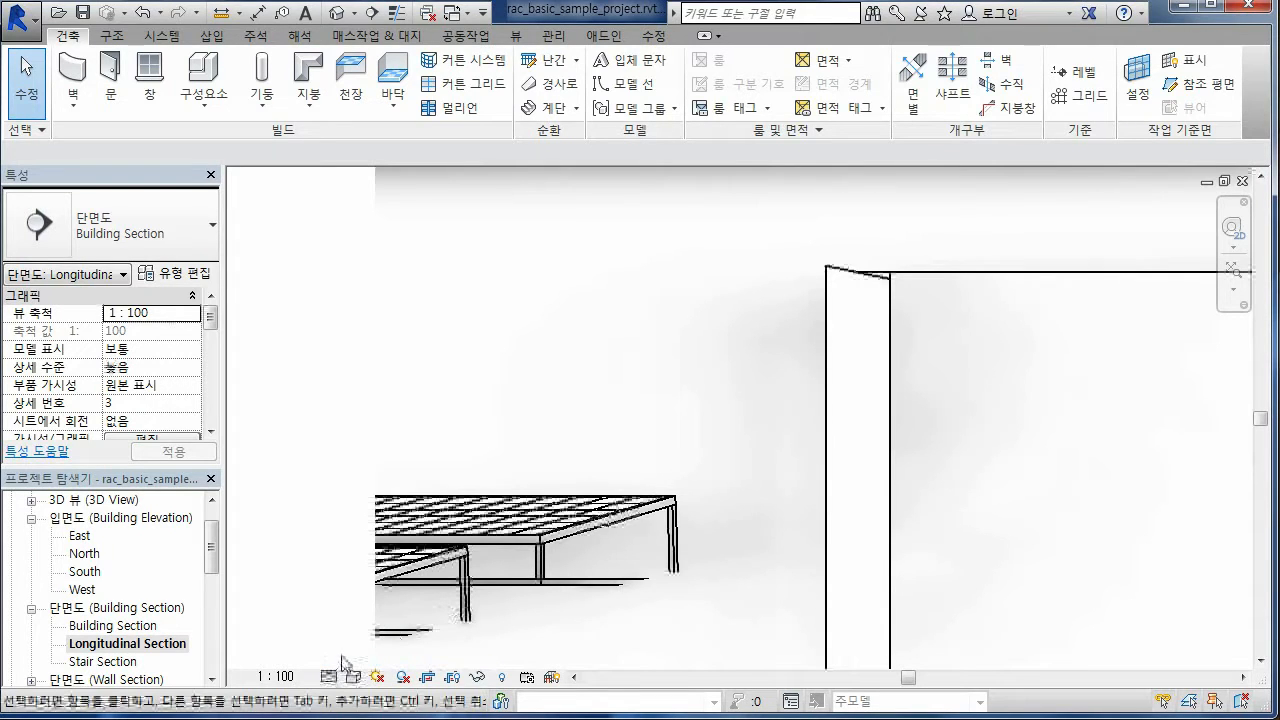
click(330, 678)
click(354, 635)
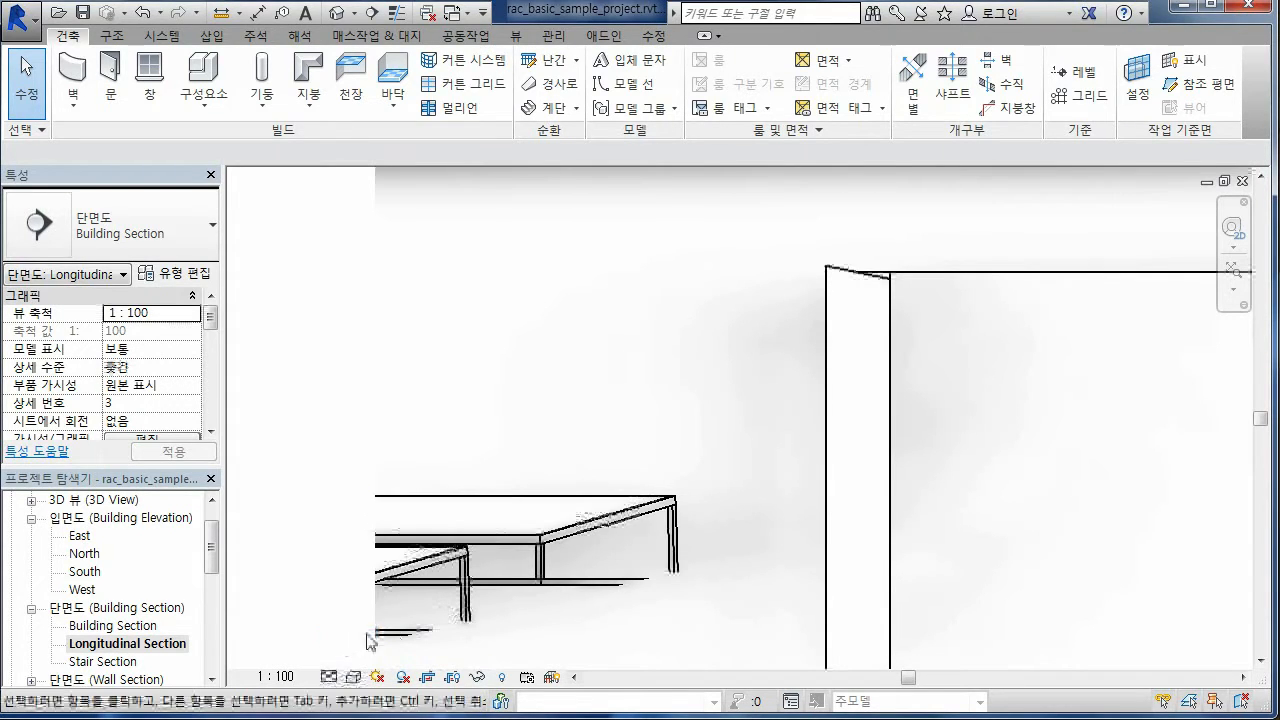
- Set the section view's detail level to Fine (높음) with the whole building in view
scroll(463, 590, down, 5)
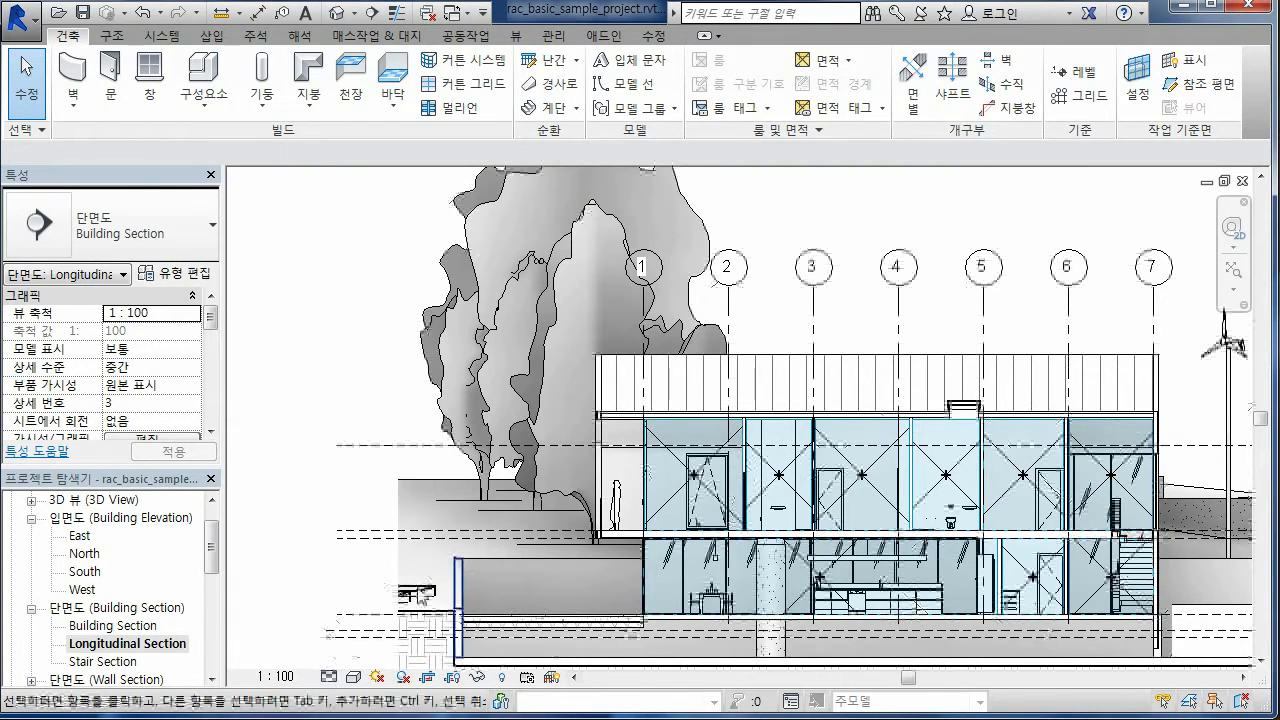
click(331, 678)
click(352, 657)
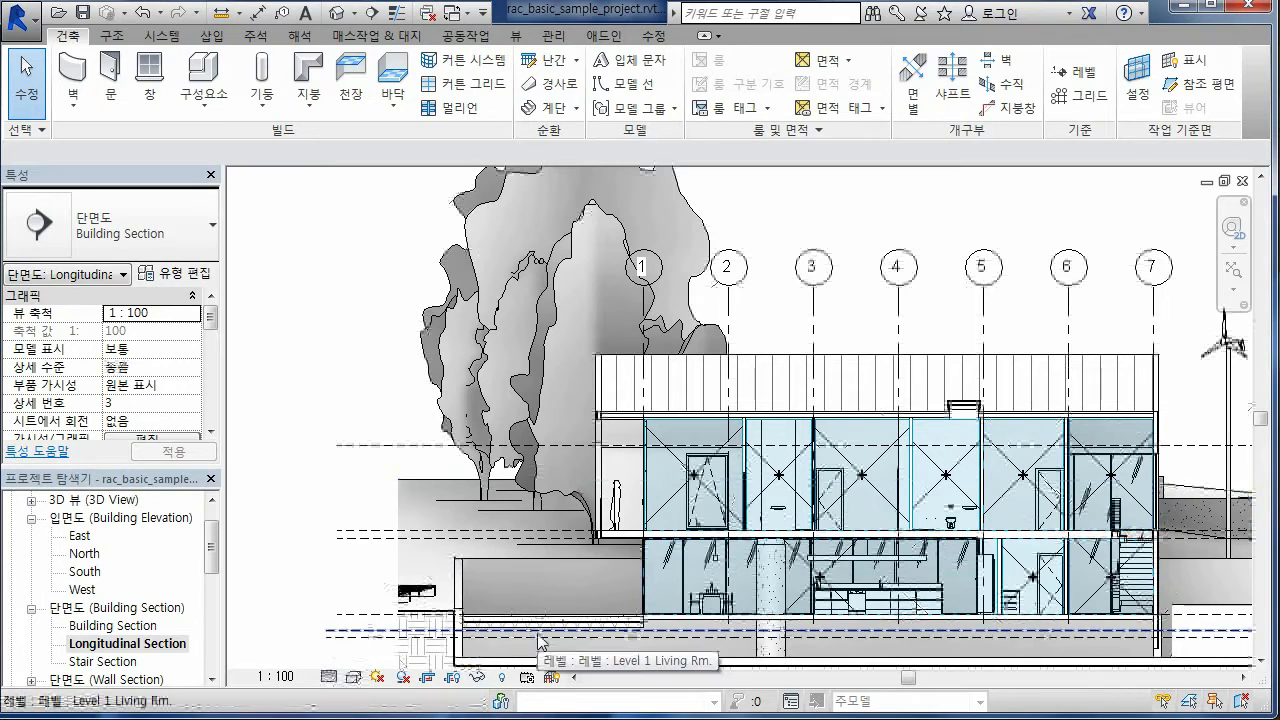
click(331, 678)
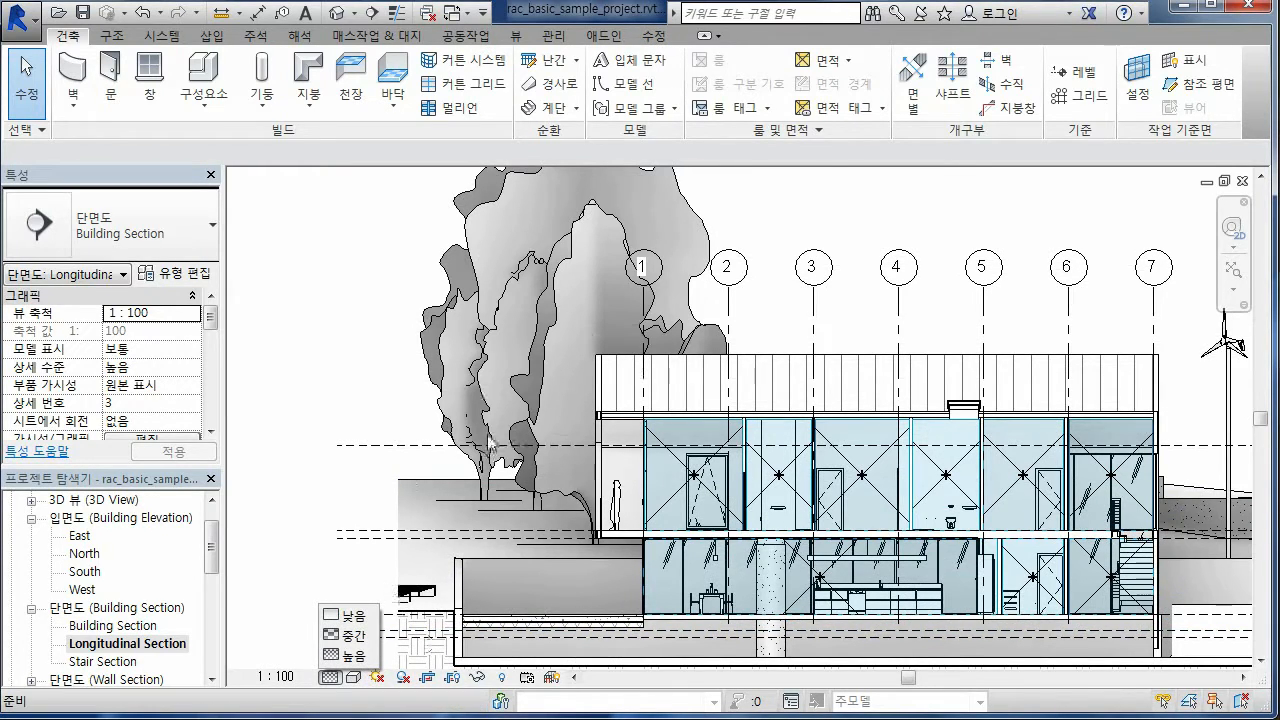
- Compare the upper floor slab's edge up close by turning Thin Lines (가는 선) on and off again
scroll(472, 660, up, 5)
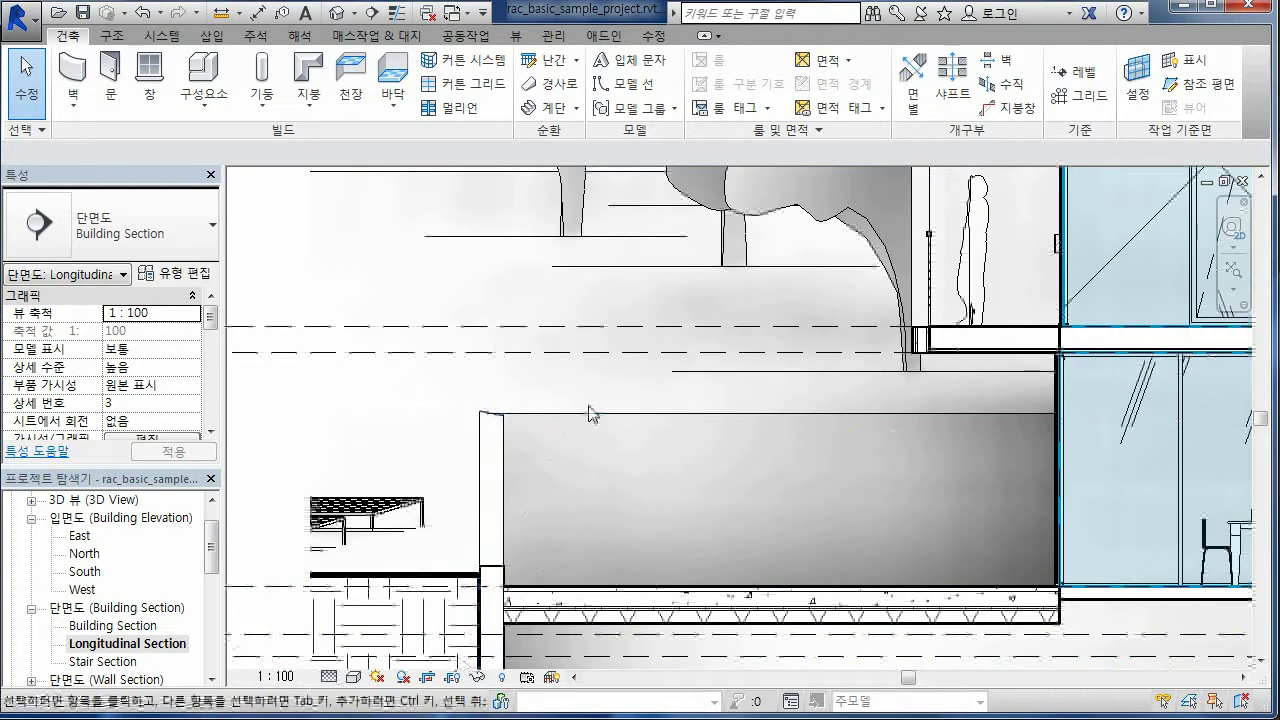
scroll(400, 551, up, 6)
scroll(457, 500, down, 5)
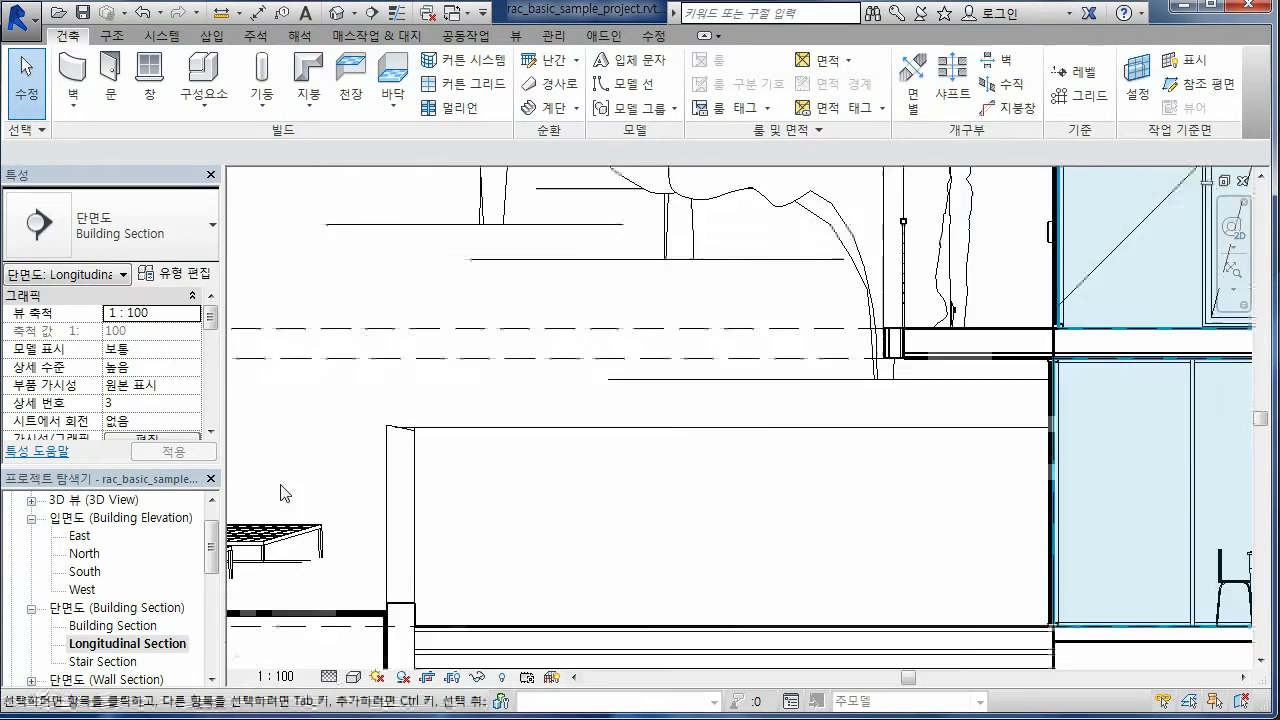
scroll(757, 464, up, 6)
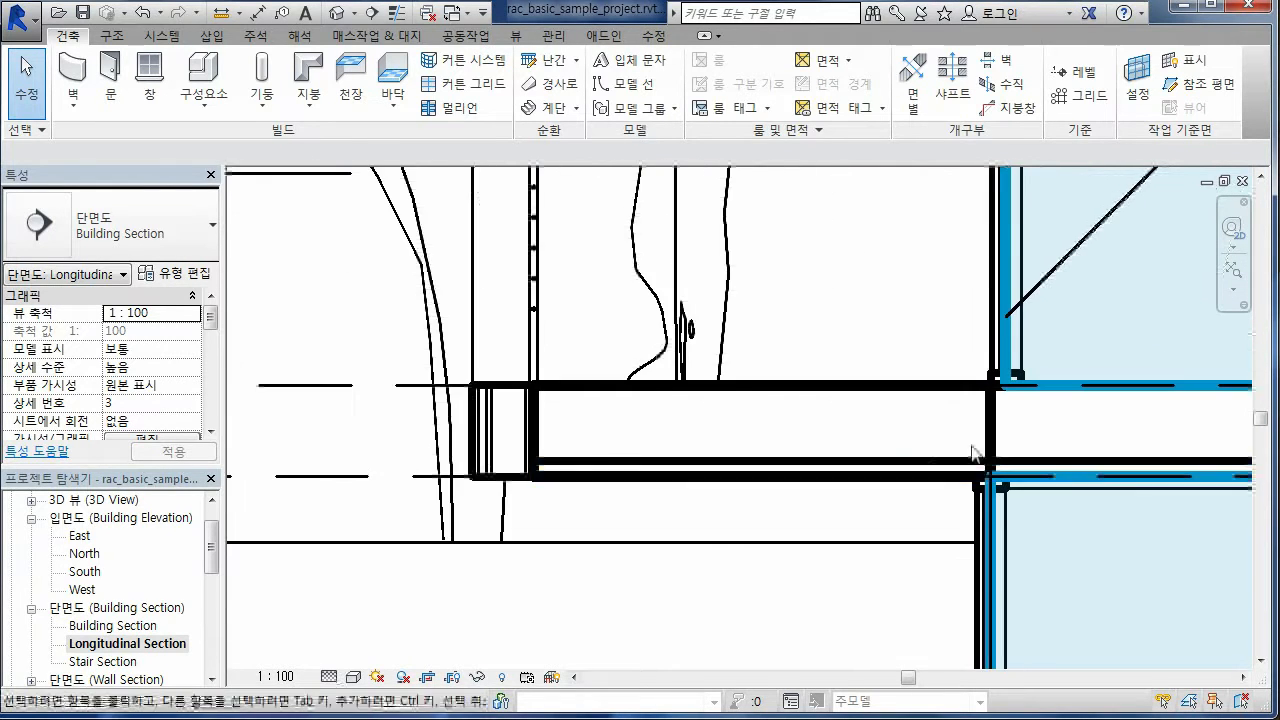
scroll(990, 435, up, 2)
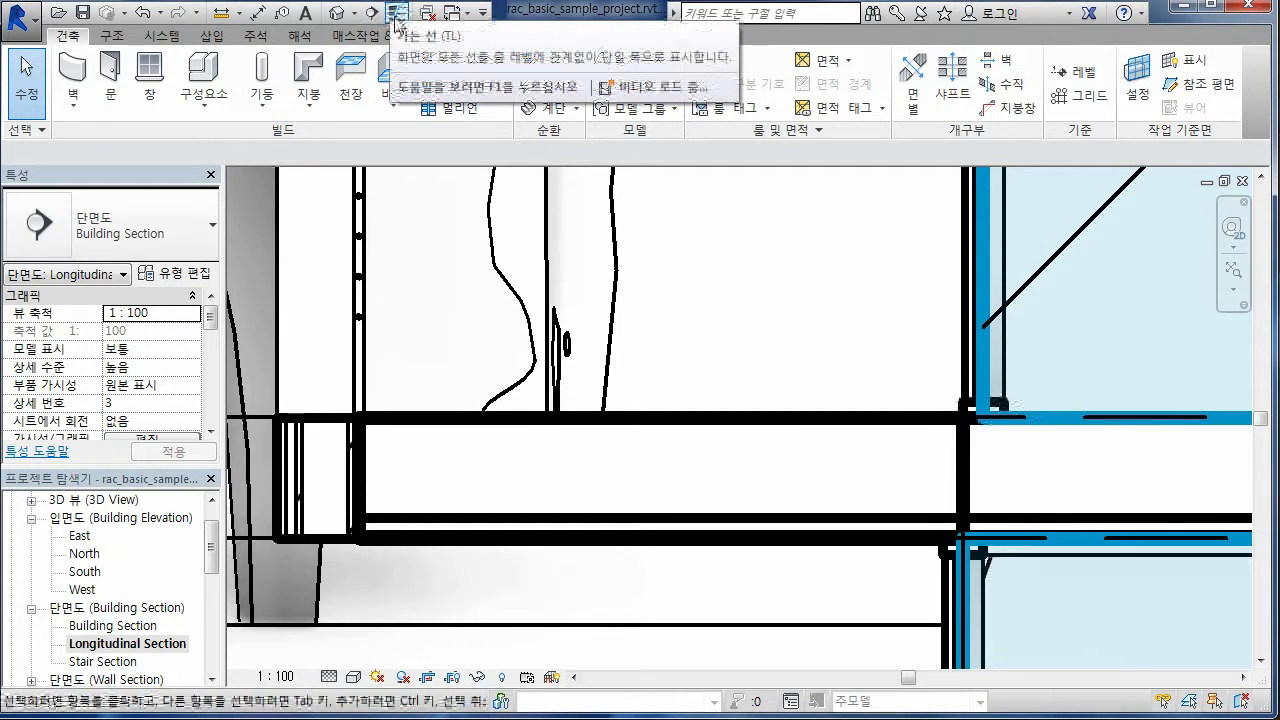
click(398, 15)
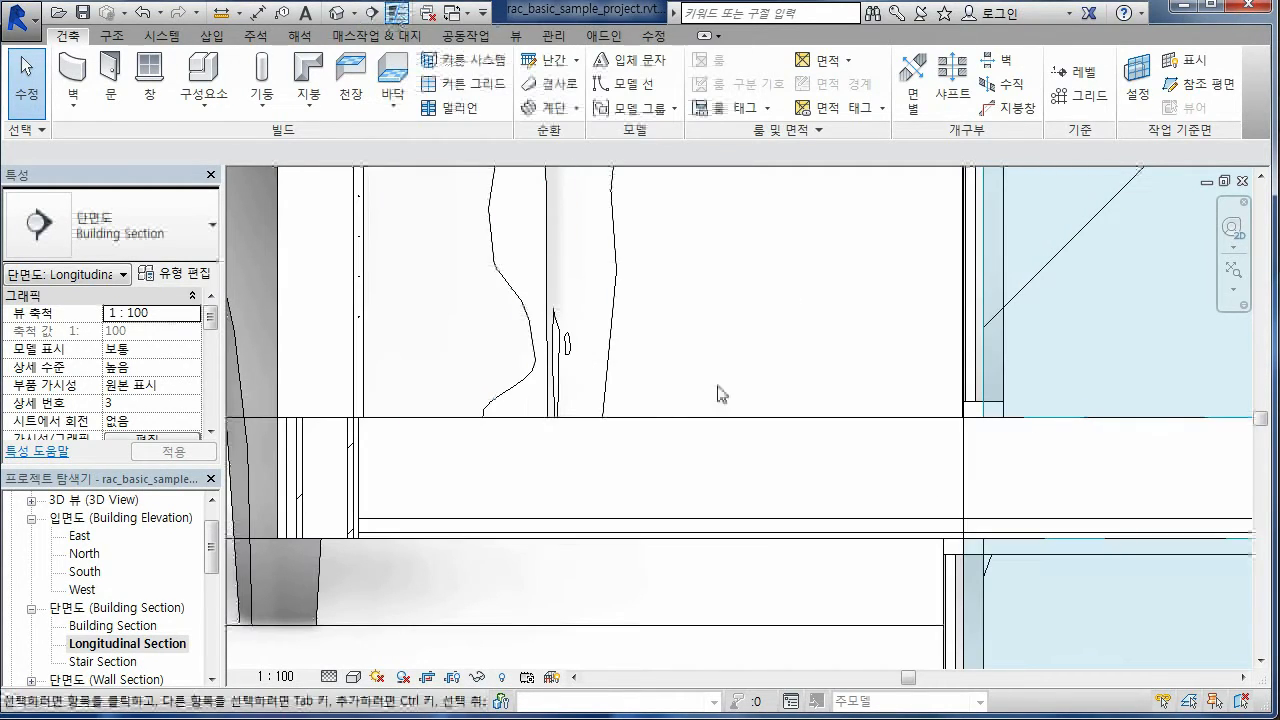
click(396, 17)
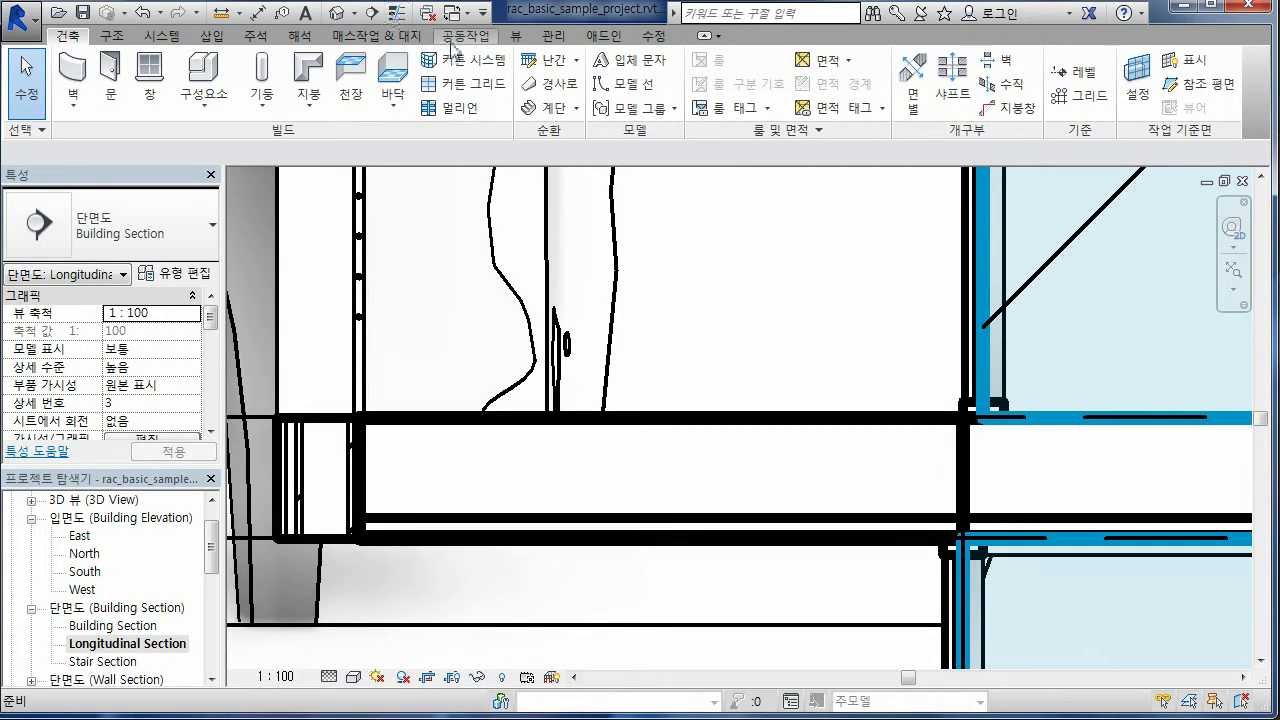
- Turn on Thin Lines (가는 선) and examine the junction of the curtain wall and the upper floor slab
scroll(785, 413, down, 6)
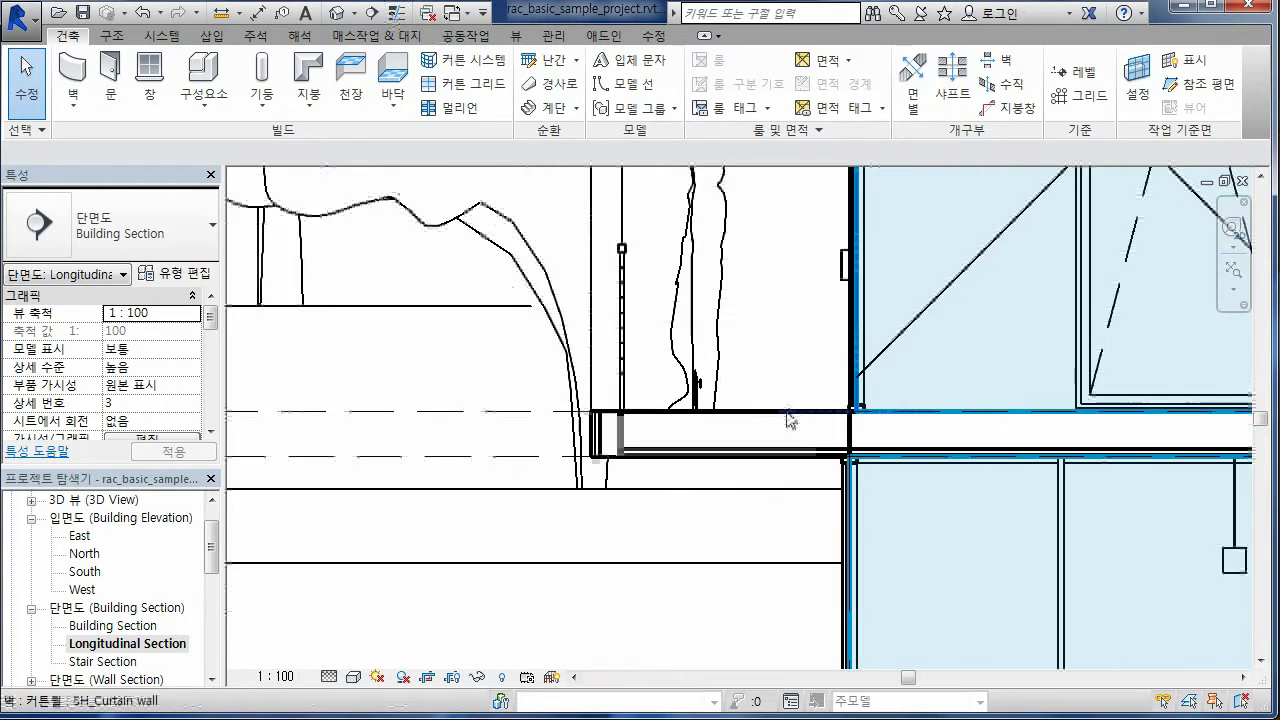
scroll(805, 418, up, 3)
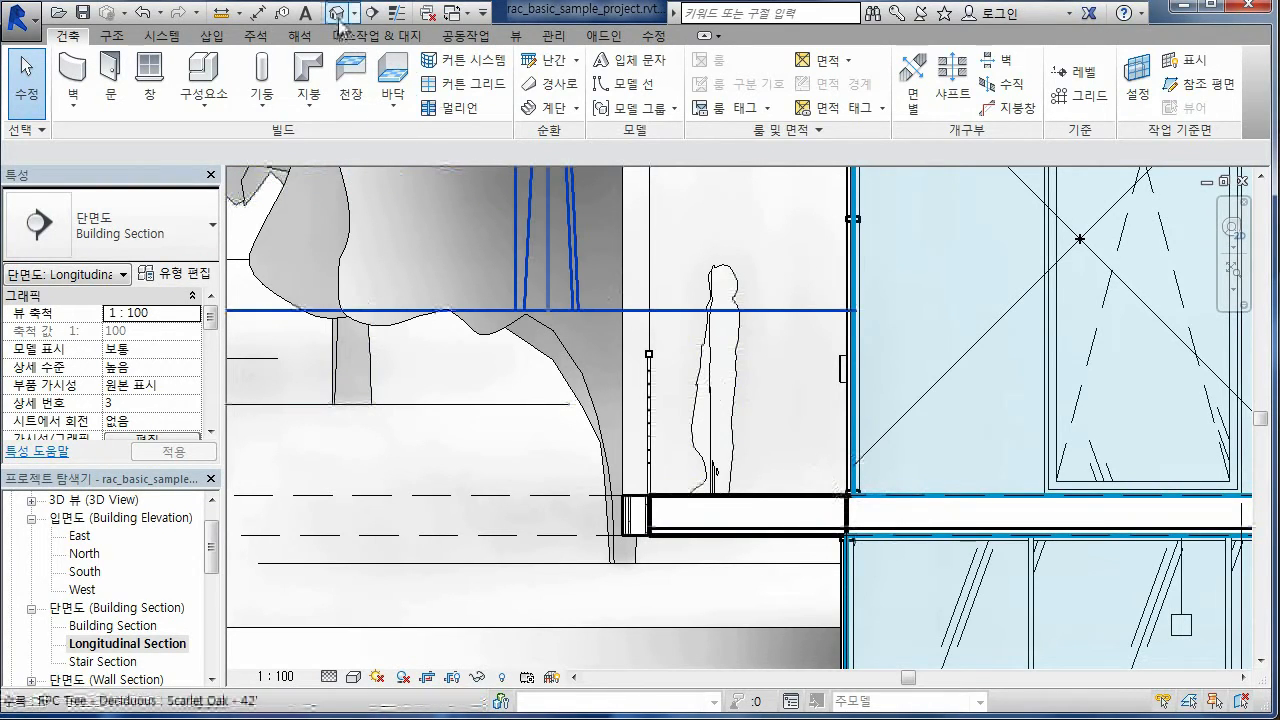
click(397, 14)
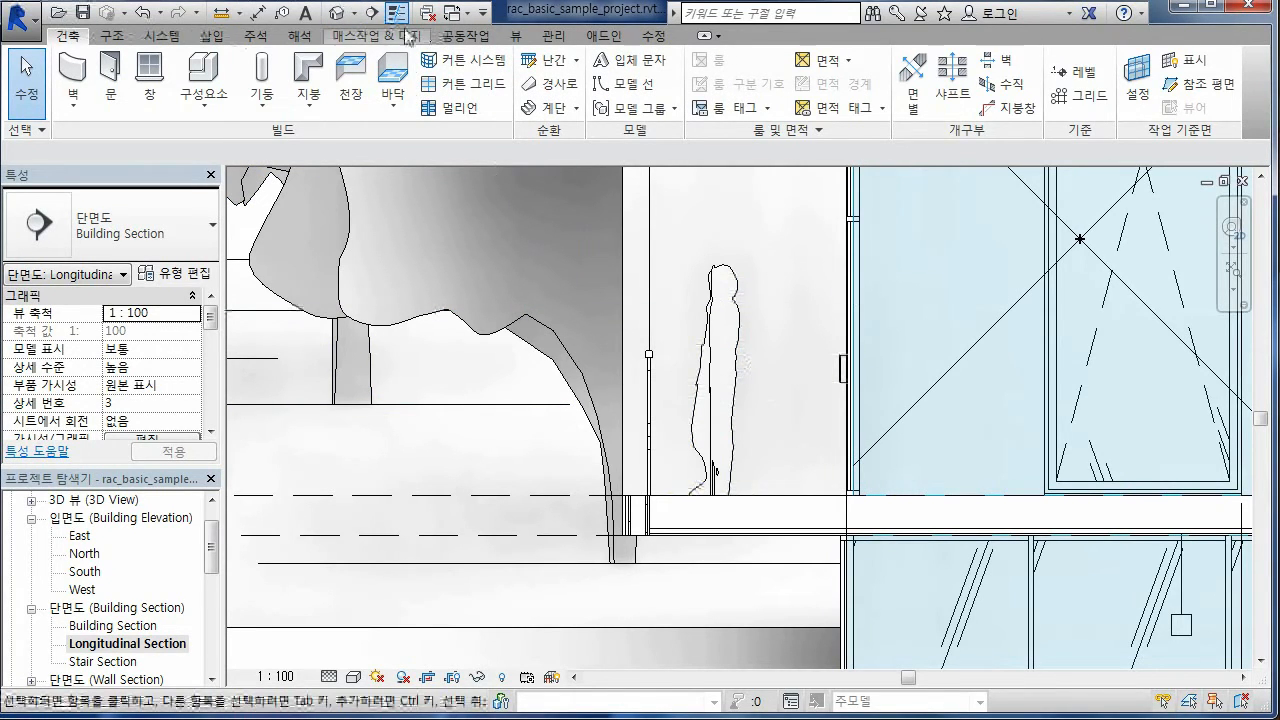
click(514, 36)
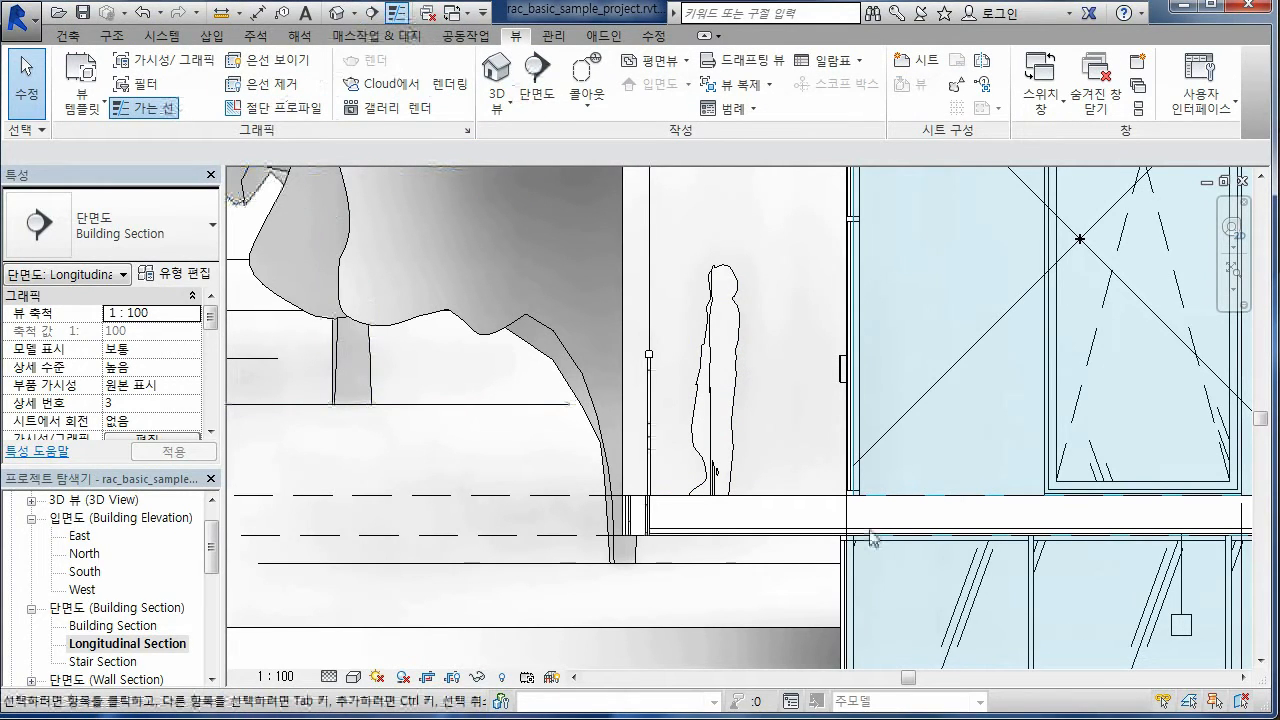
scroll(910, 517, up, 3)
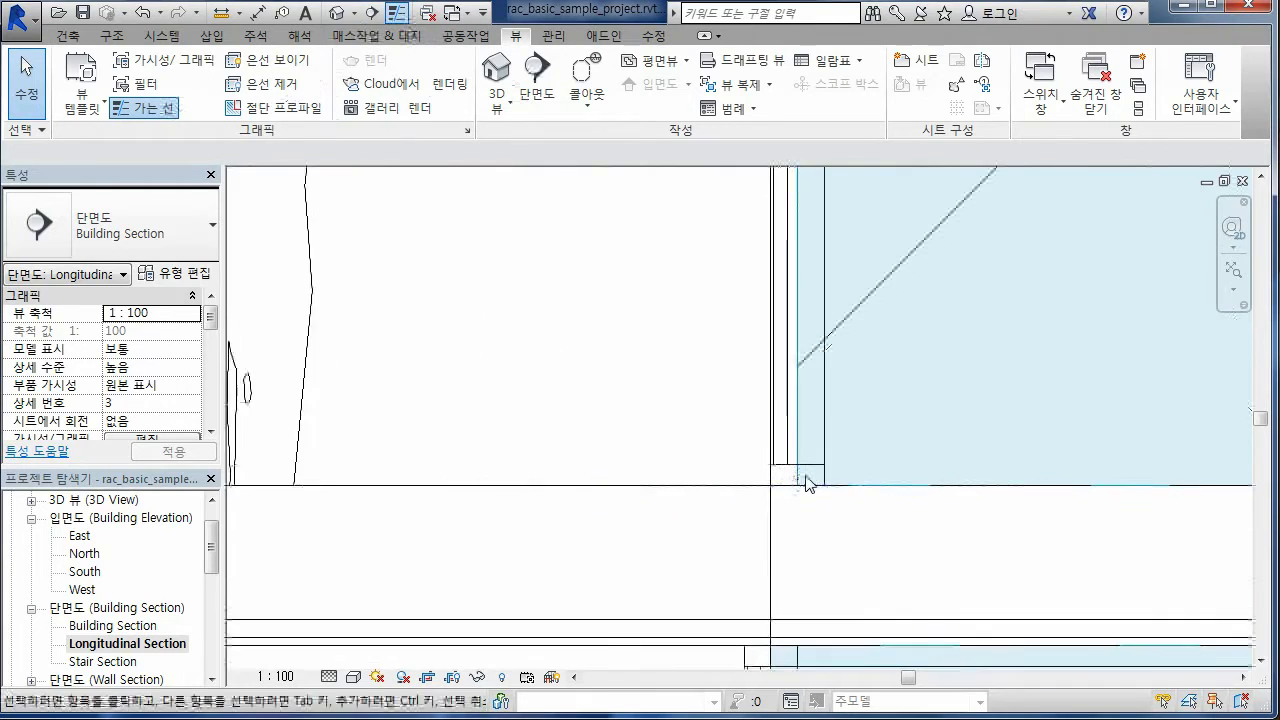
scroll(805, 485, up, 3)
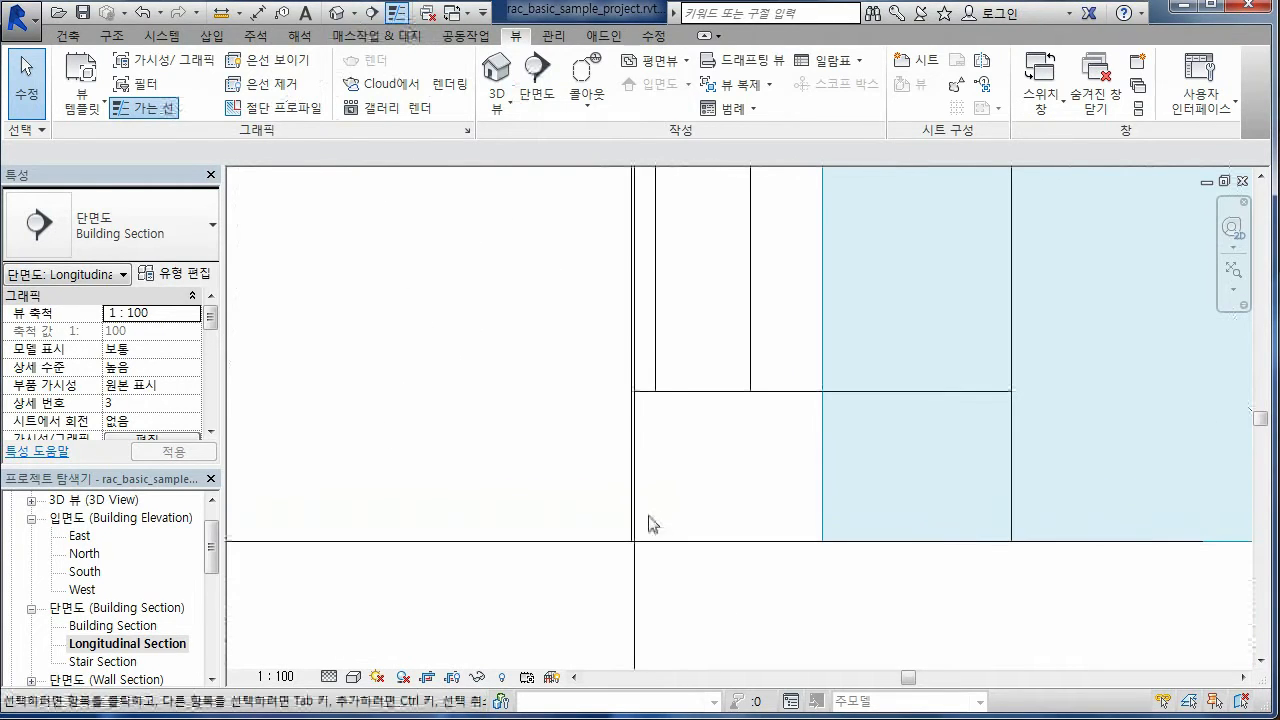
scroll(735, 500, down, 5)
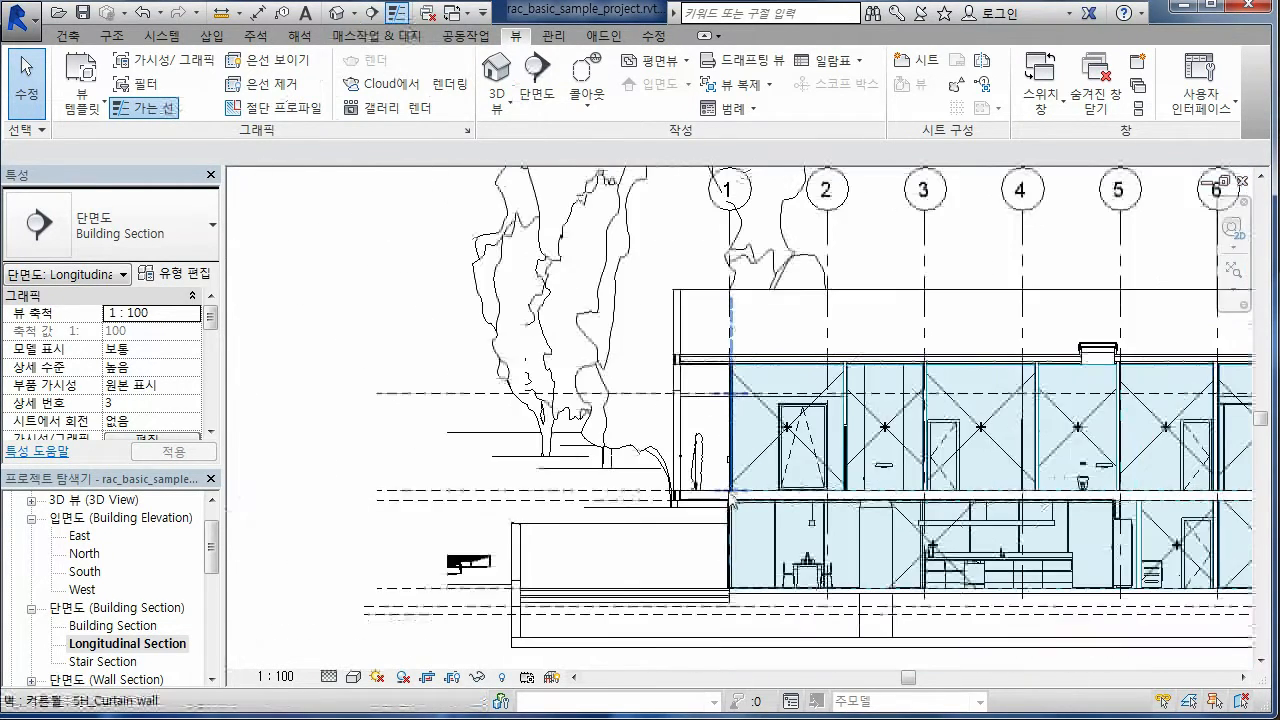
scroll(731, 500, down, 3)
scroll(680, 492, up, 2)
scroll(671, 497, up, 1)
click(69, 38)
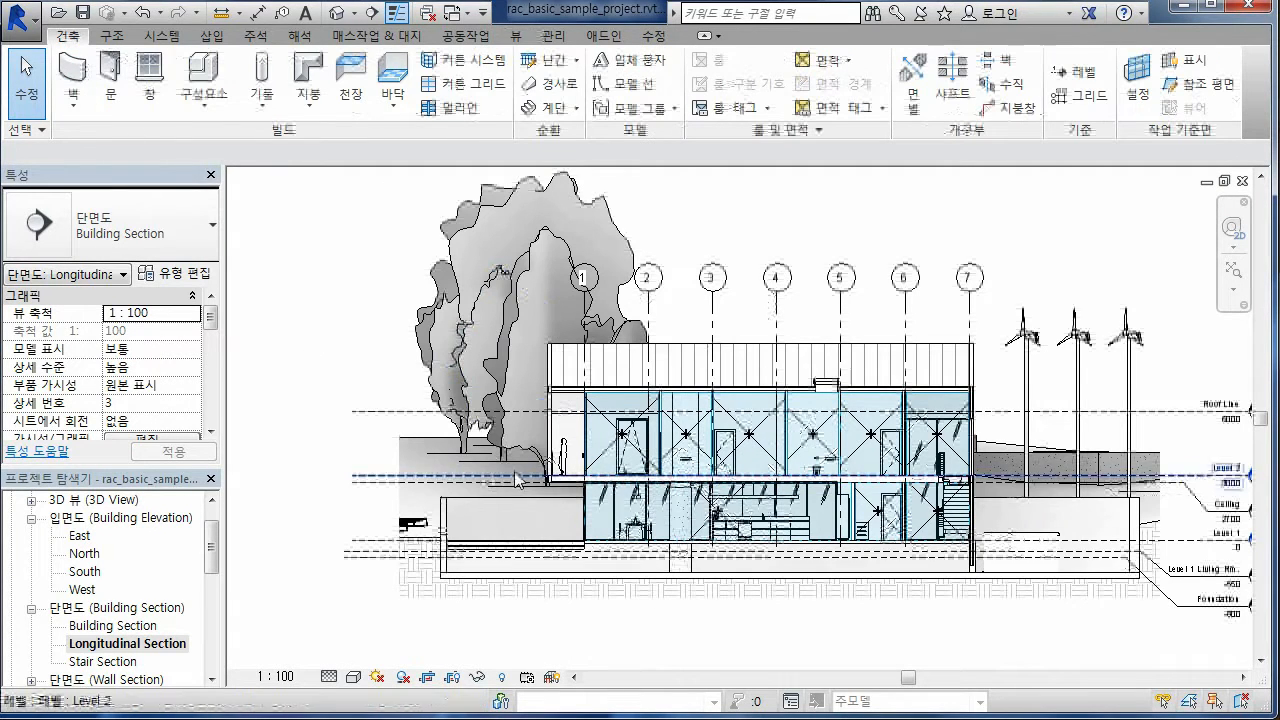
- Look over the section's graphic display options without changing them, and set its visual style to Wireframe (와이어프레임)
click(354, 677)
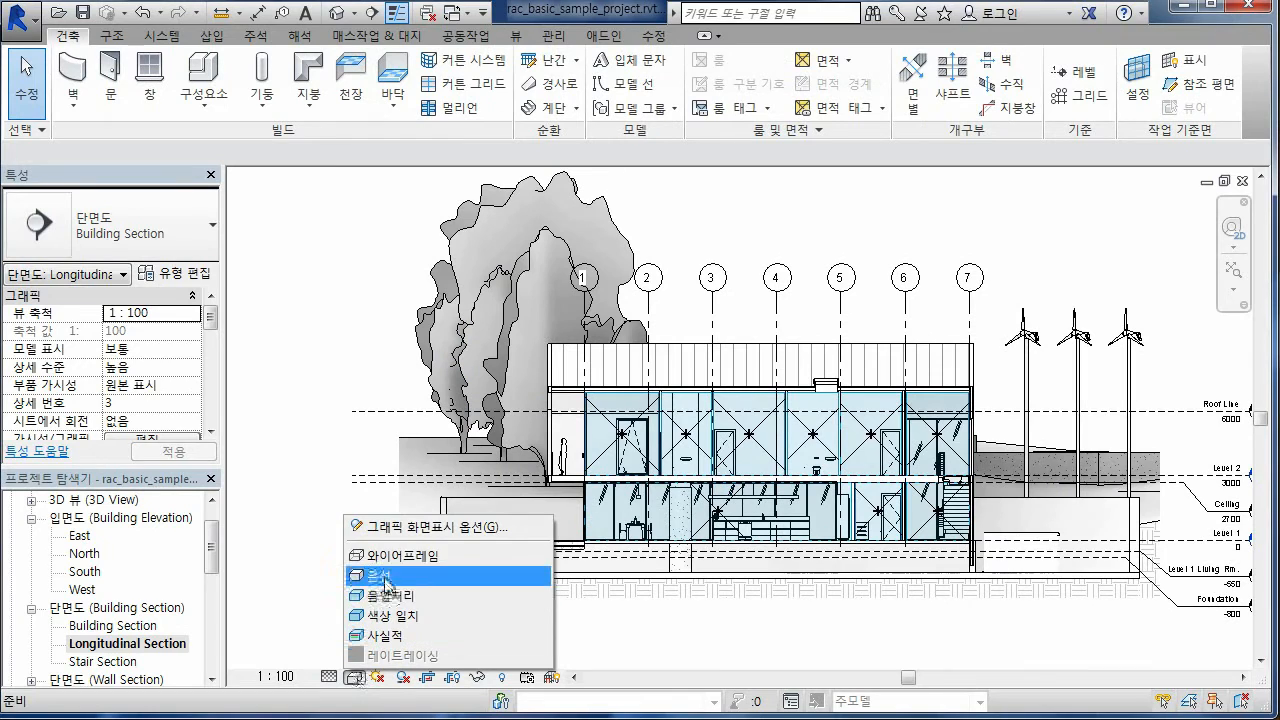
click(437, 527)
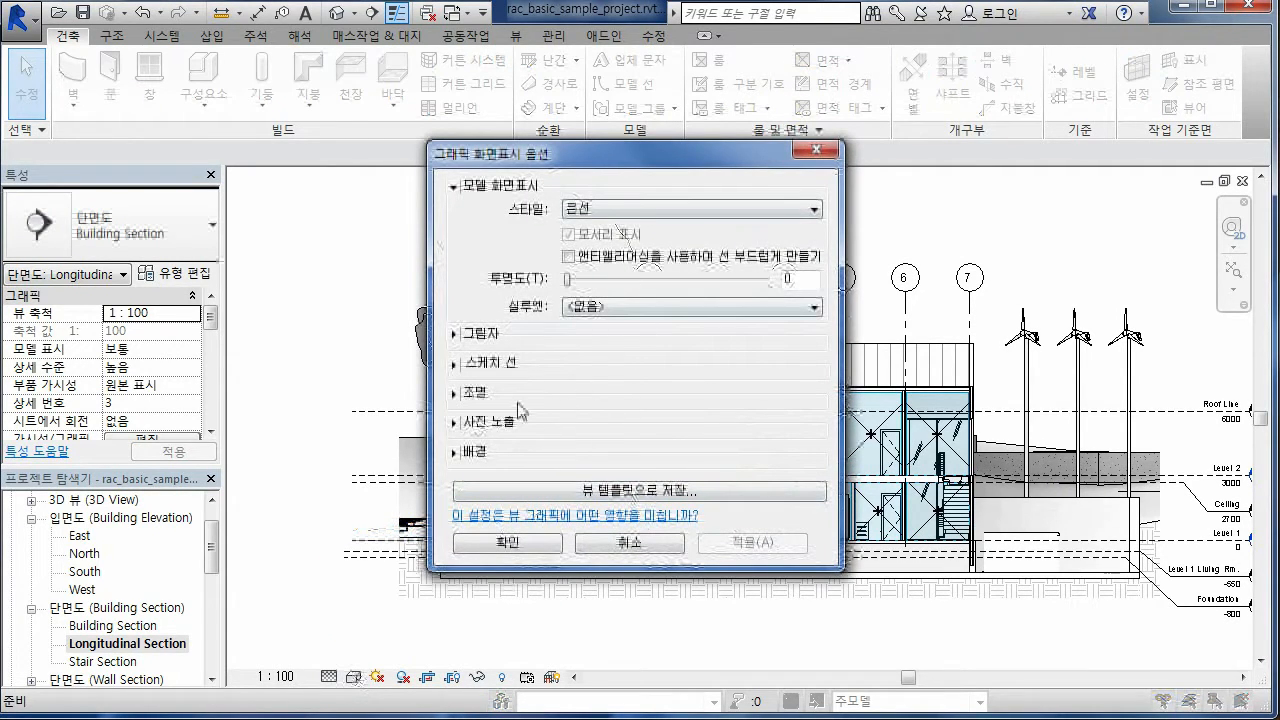
click(817, 151)
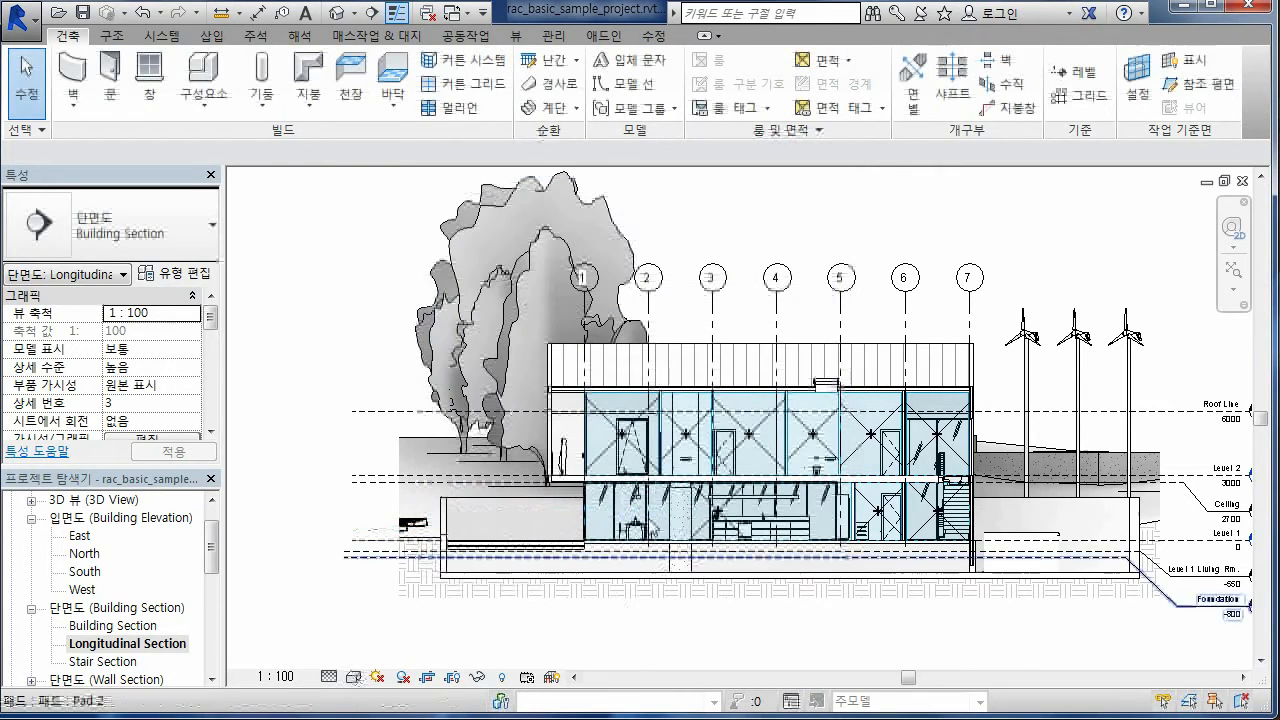
click(356, 678)
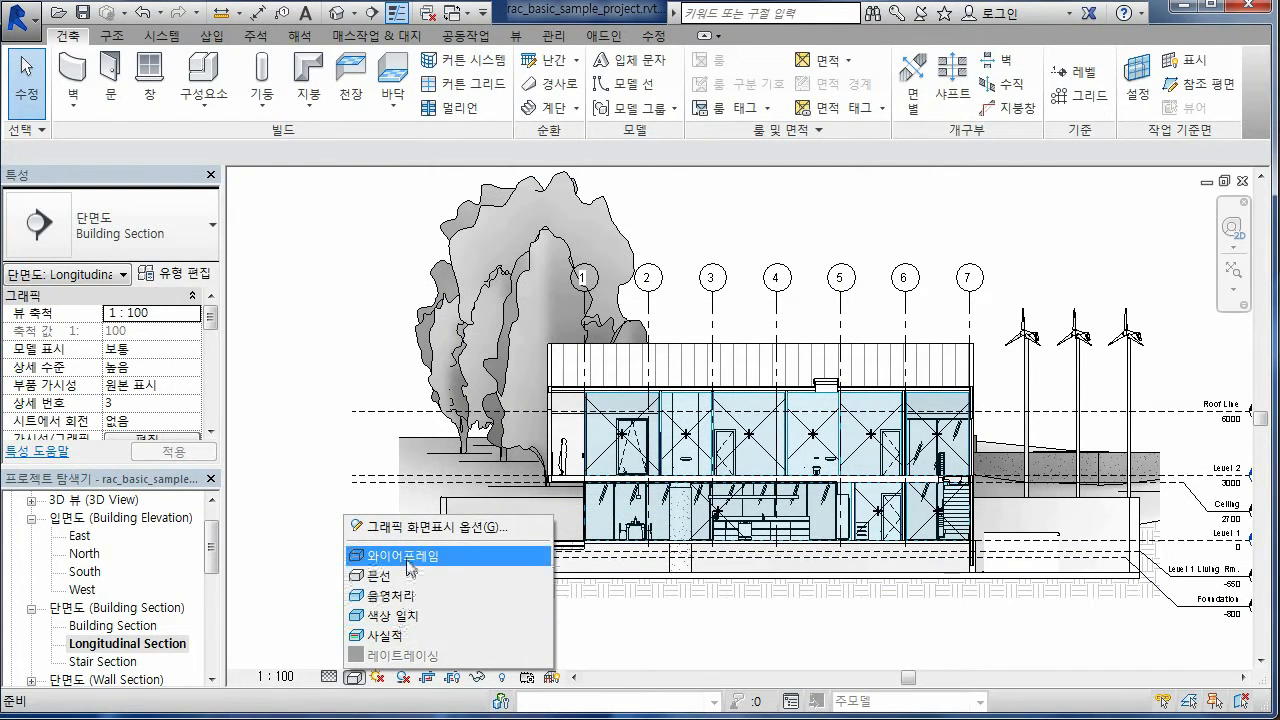
click(410, 556)
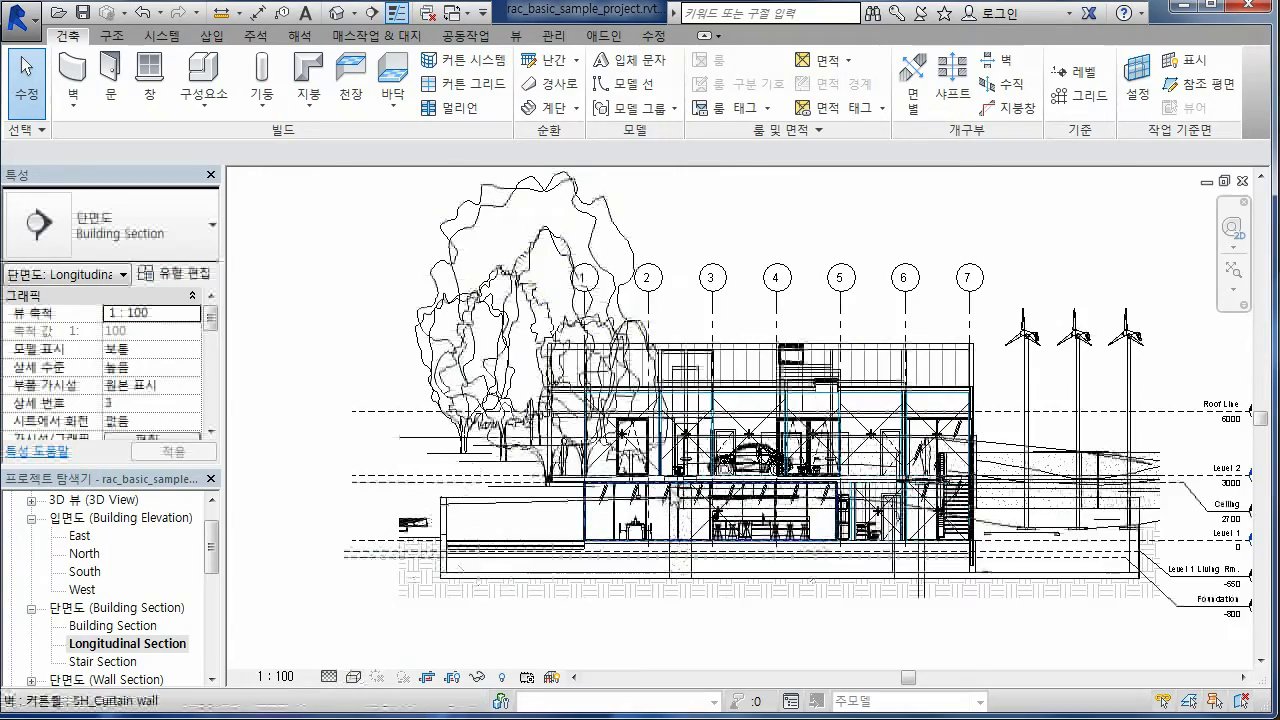
- Examine the section in Wireframe up close and set its visual style to Hidden Line (은선)
scroll(700, 540, up, 4)
scroll(700, 540, down, 3)
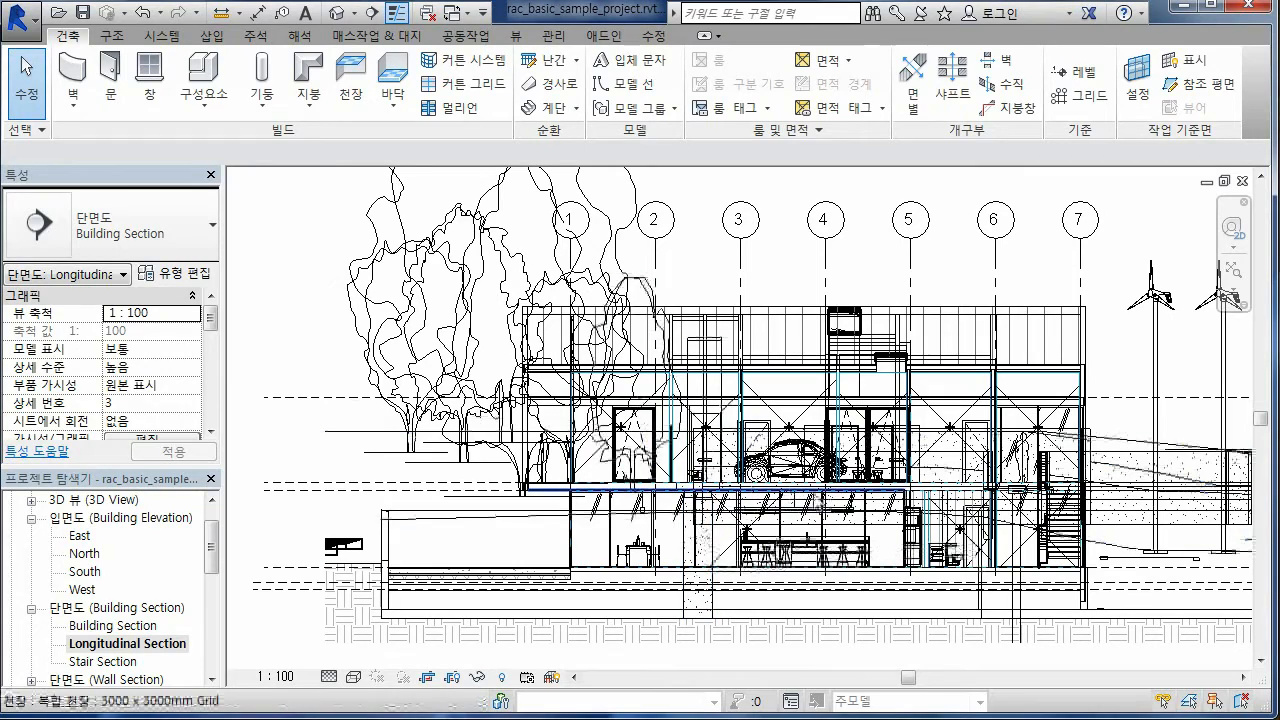
scroll(717, 336, up, 2)
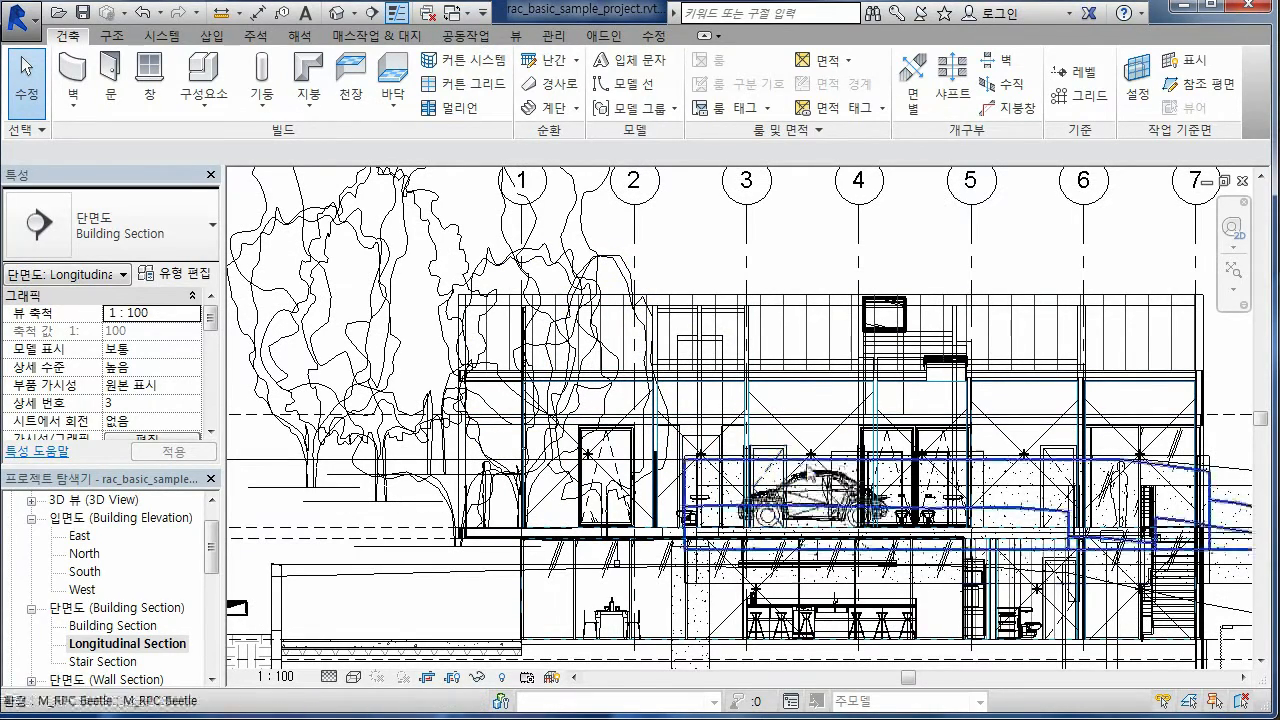
scroll(688, 535, down, 2)
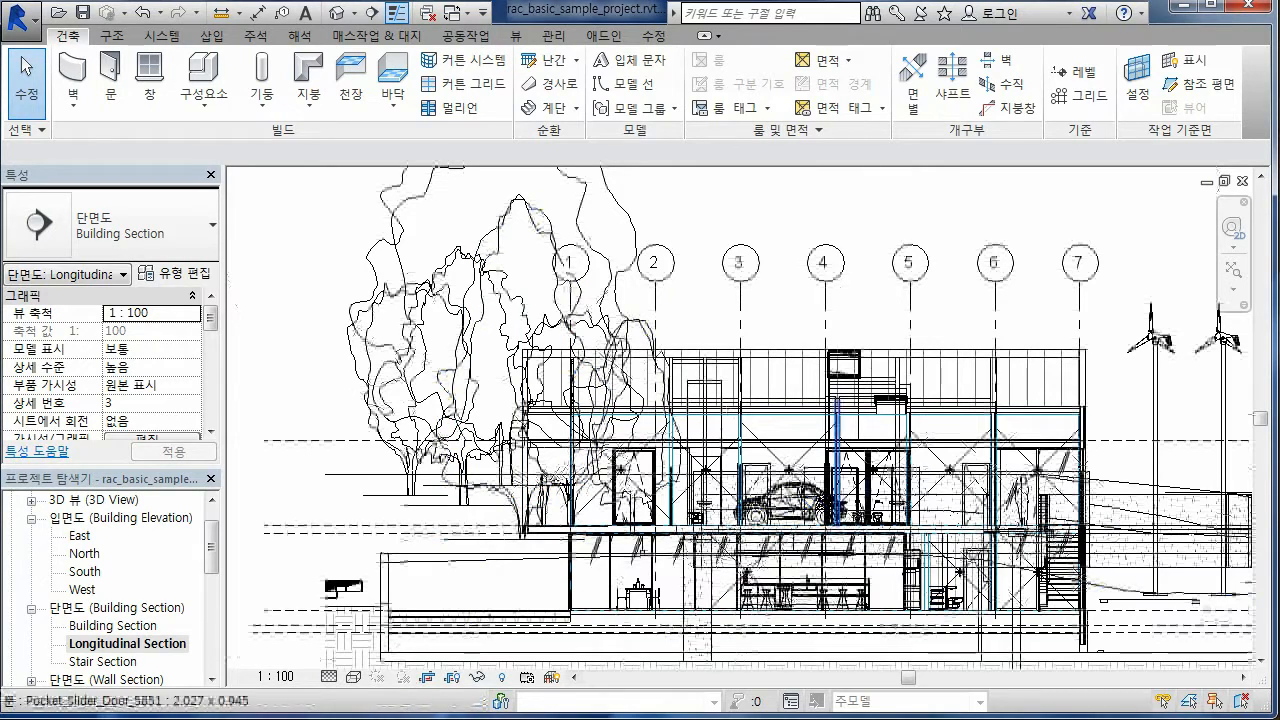
click(355, 677)
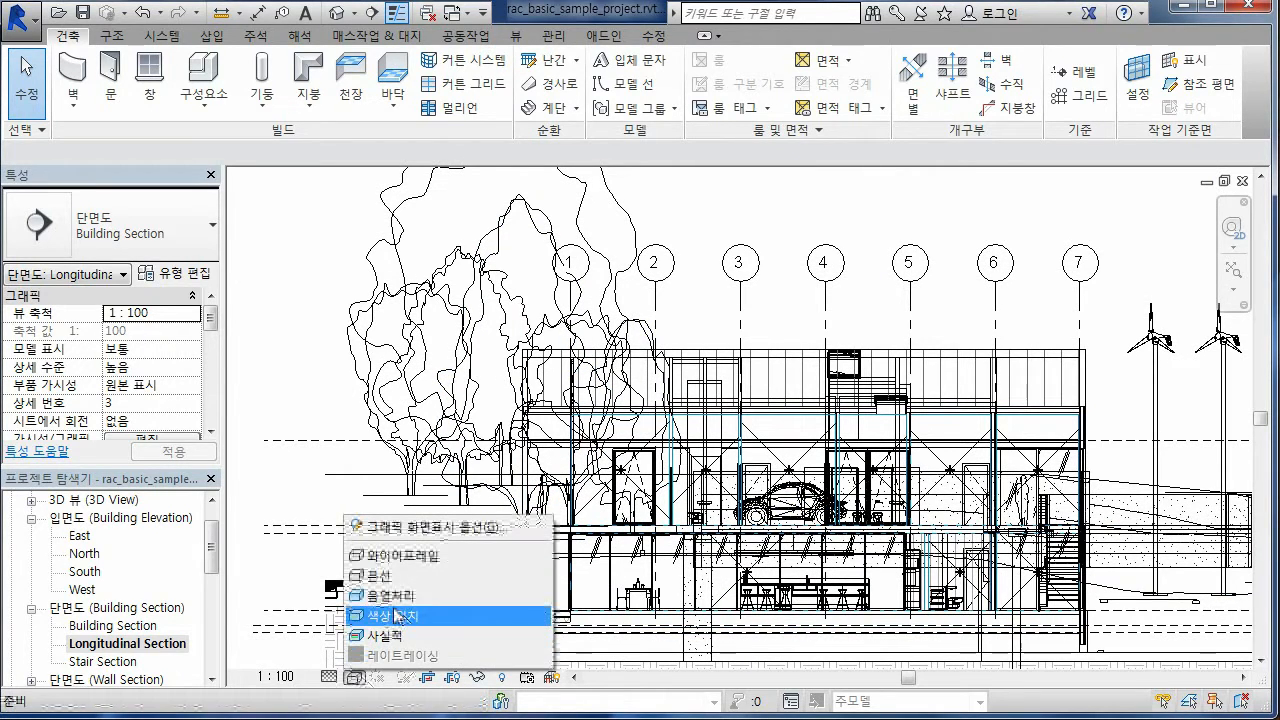
click(385, 577)
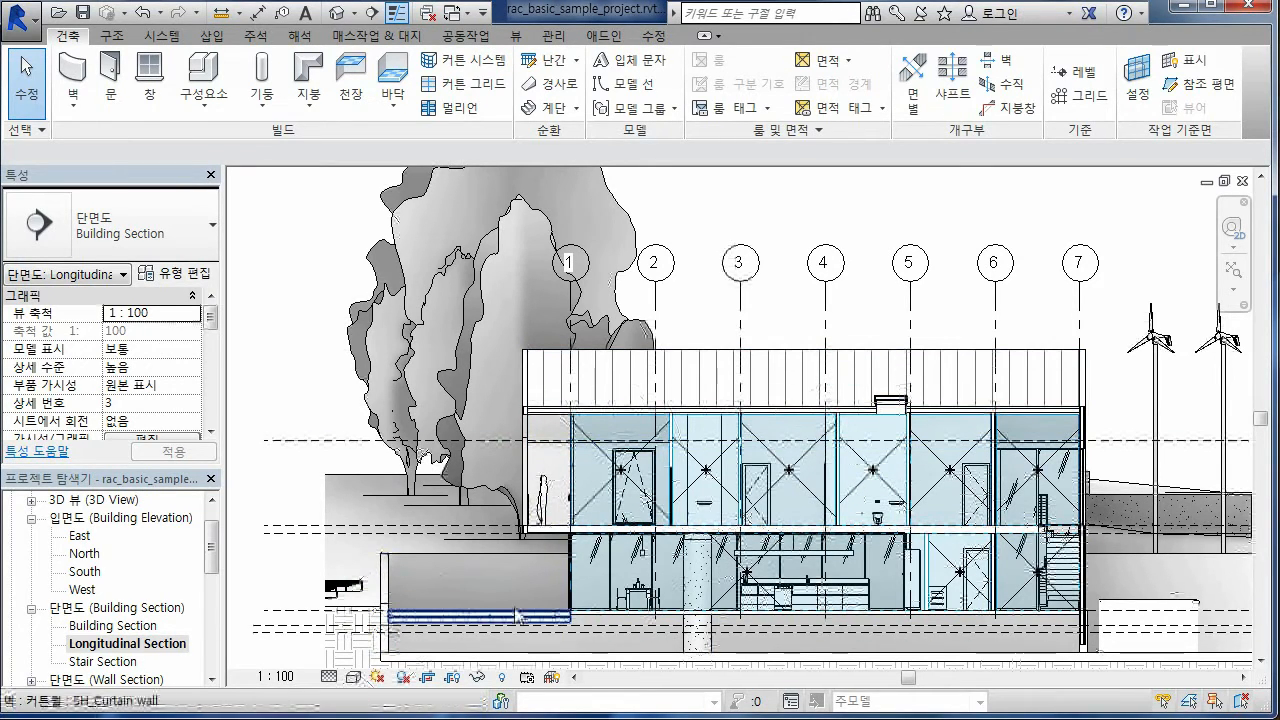
- Try the Shaded (음영처리) and Consistent Colors (색상 일치) visual styles on the longitudinal section
click(352, 680)
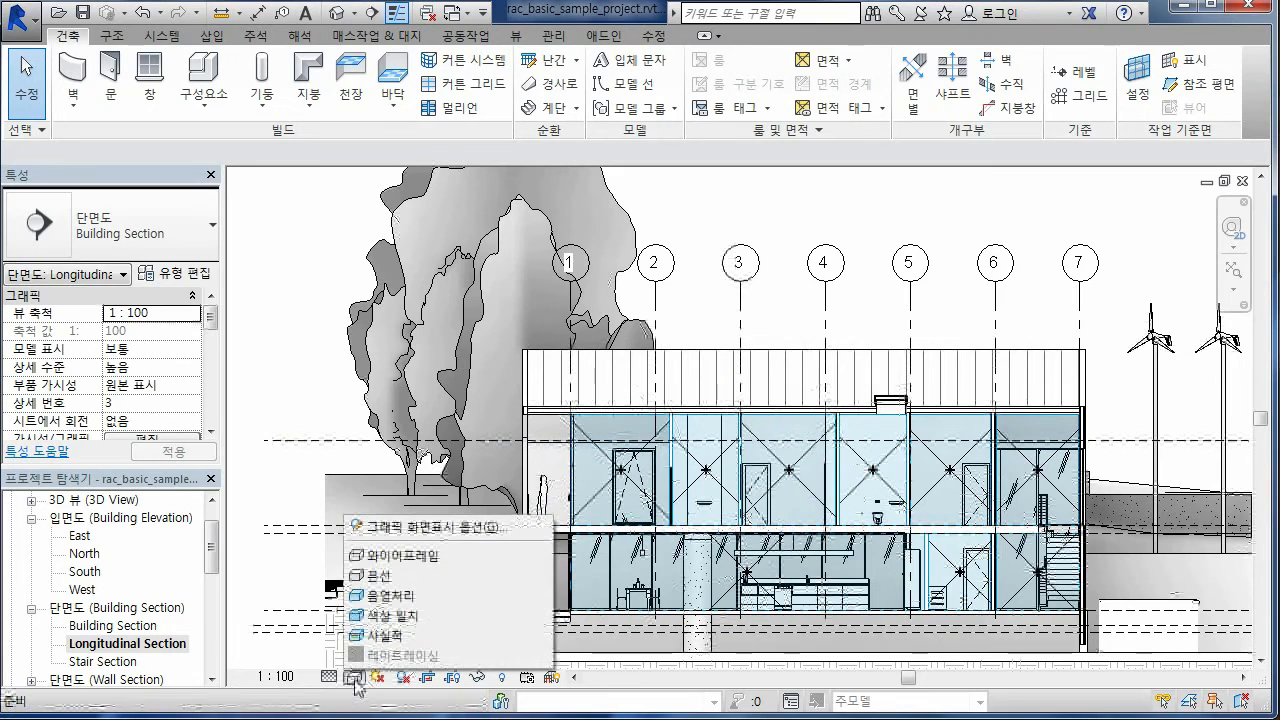
click(397, 597)
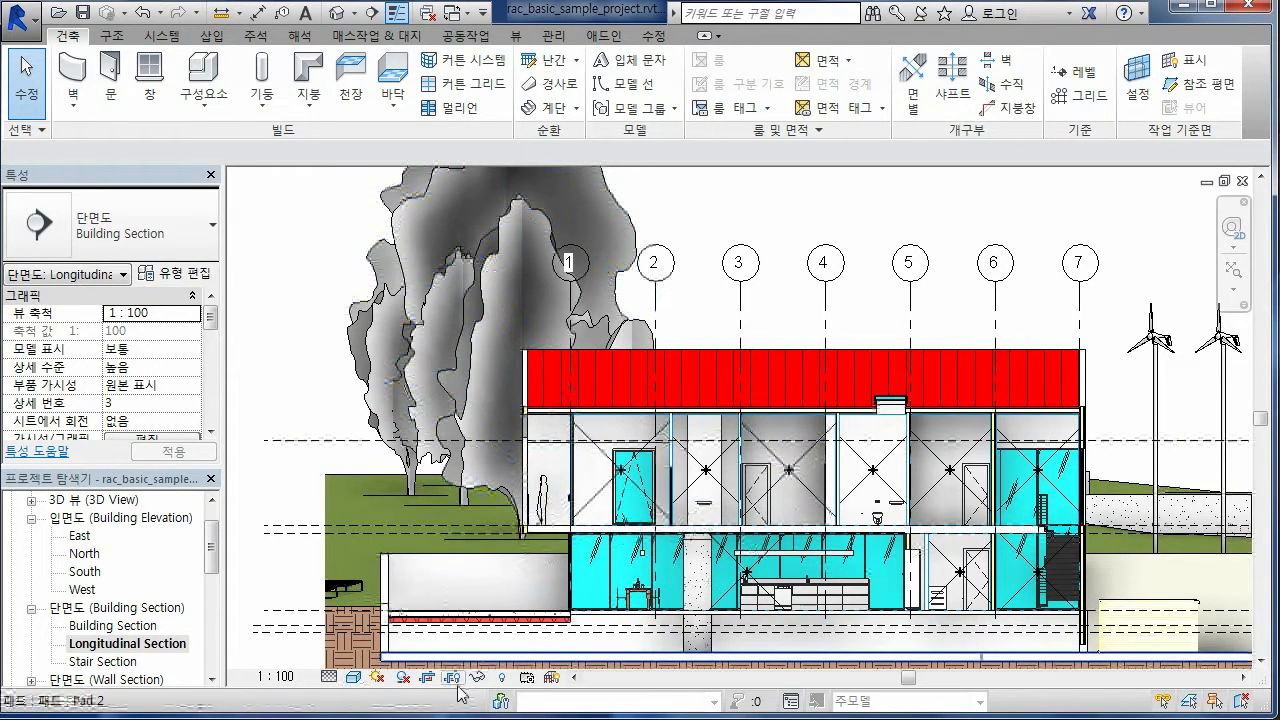
click(353, 677)
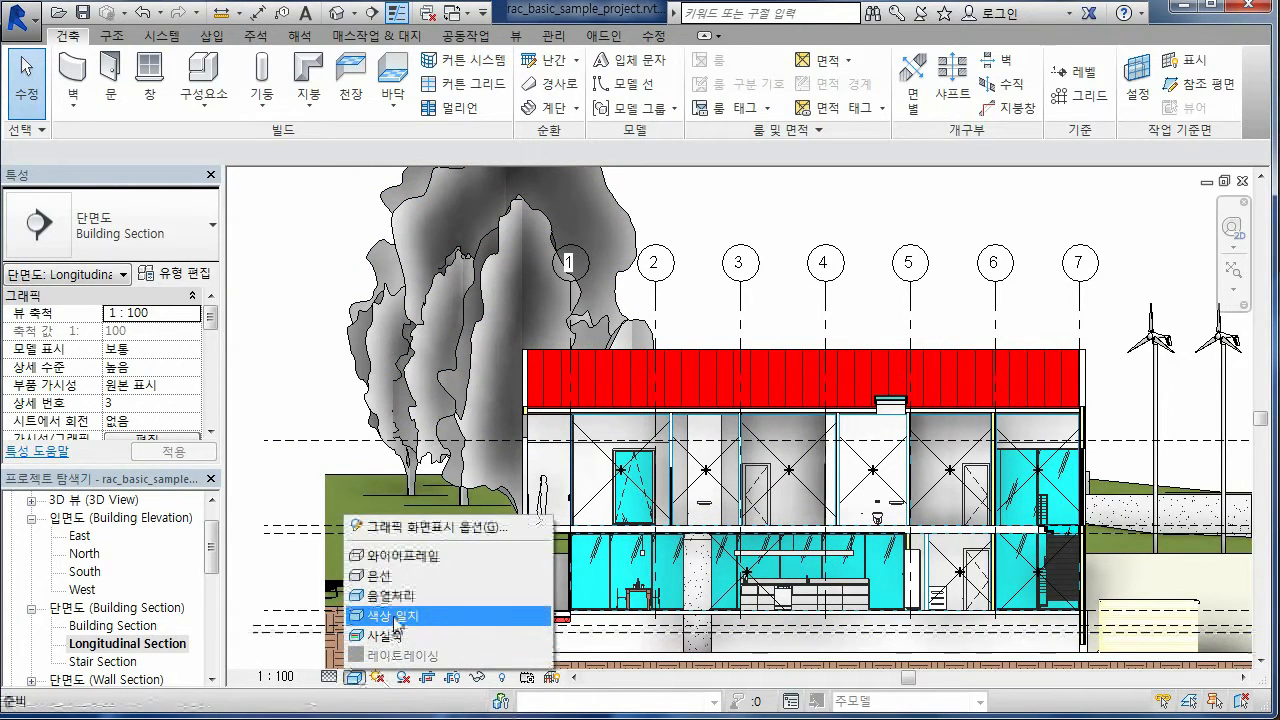
click(397, 616)
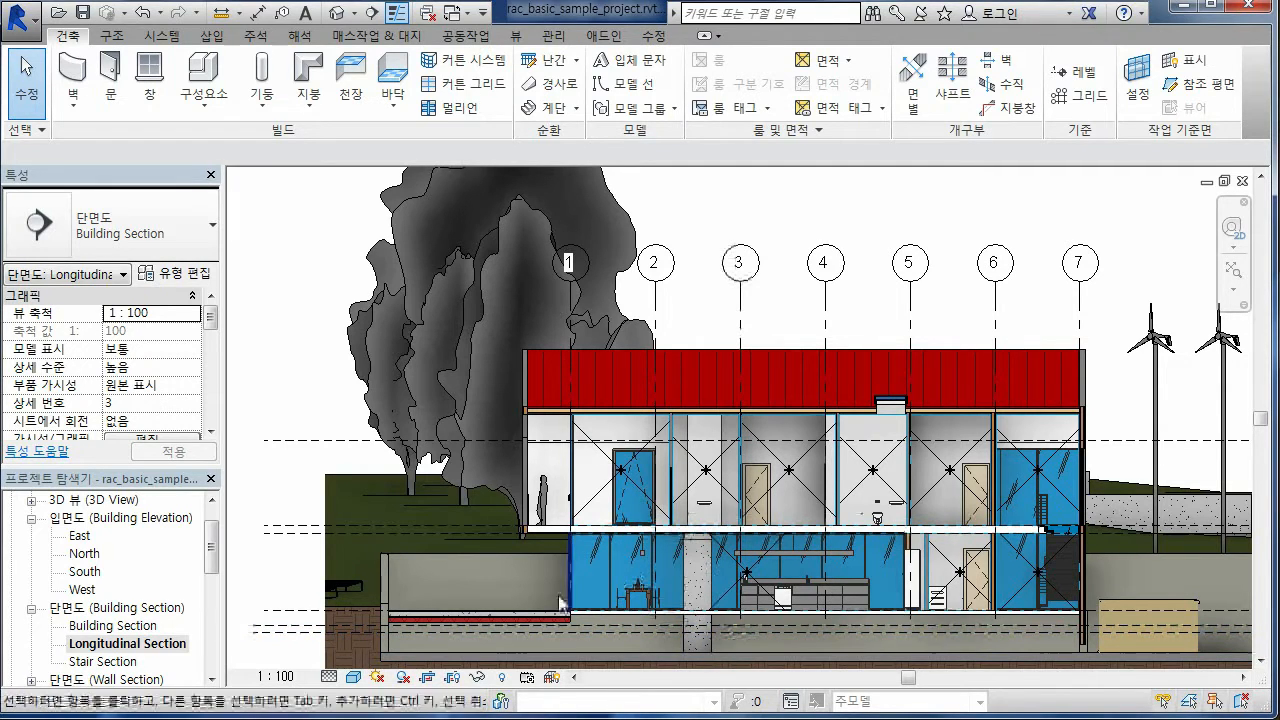
- Set the longitudinal section's visual style to Realistic (사실적) and check whether Ray Trace (레이트레이싱) is available for it
click(356, 679)
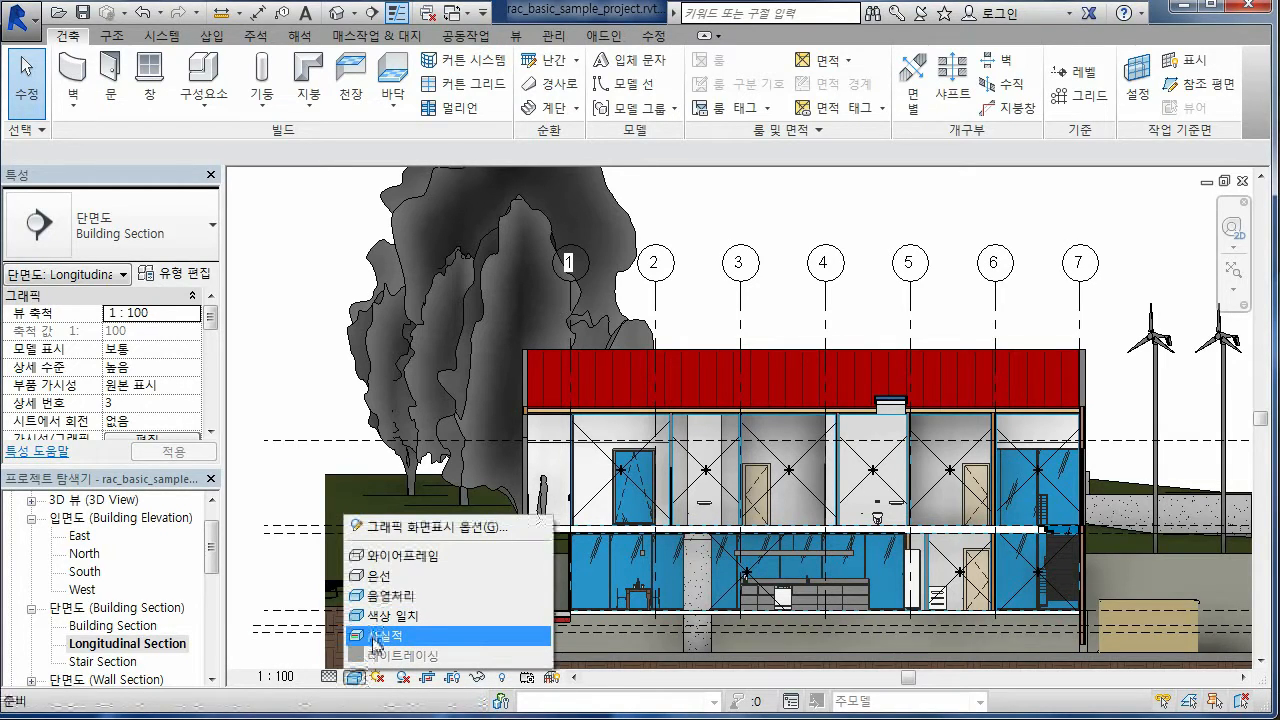
click(375, 637)
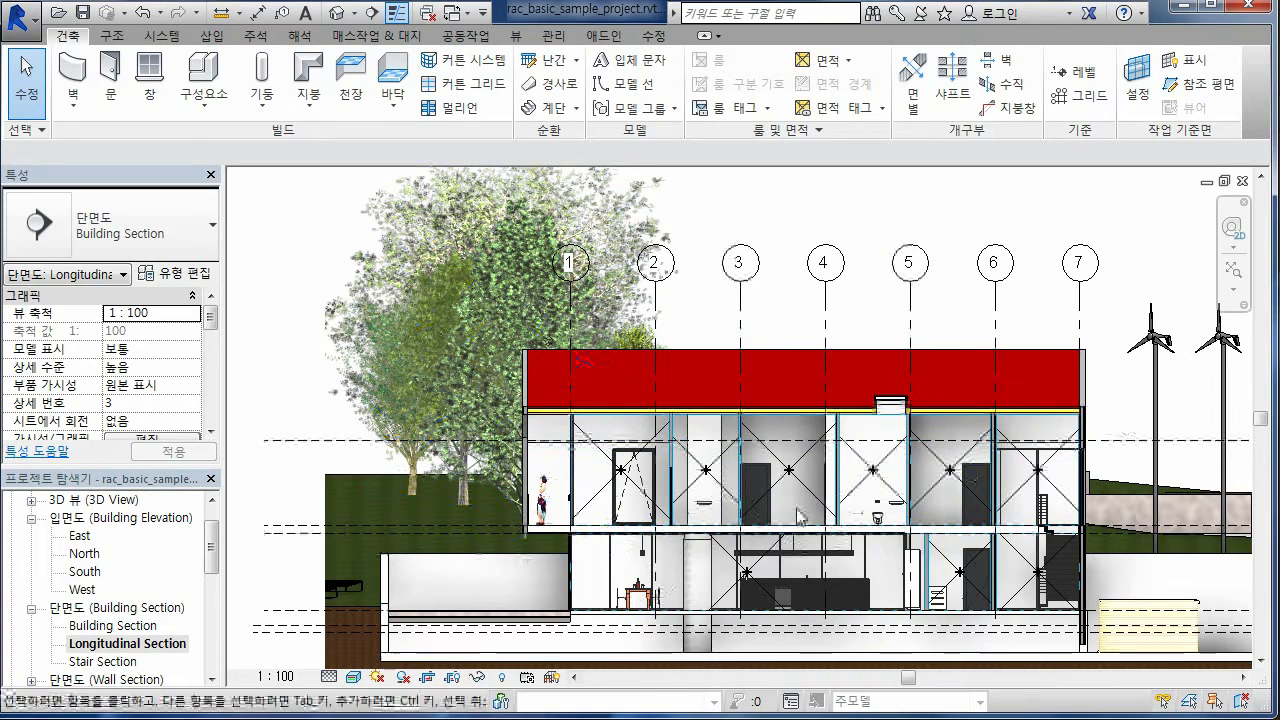
click(354, 677)
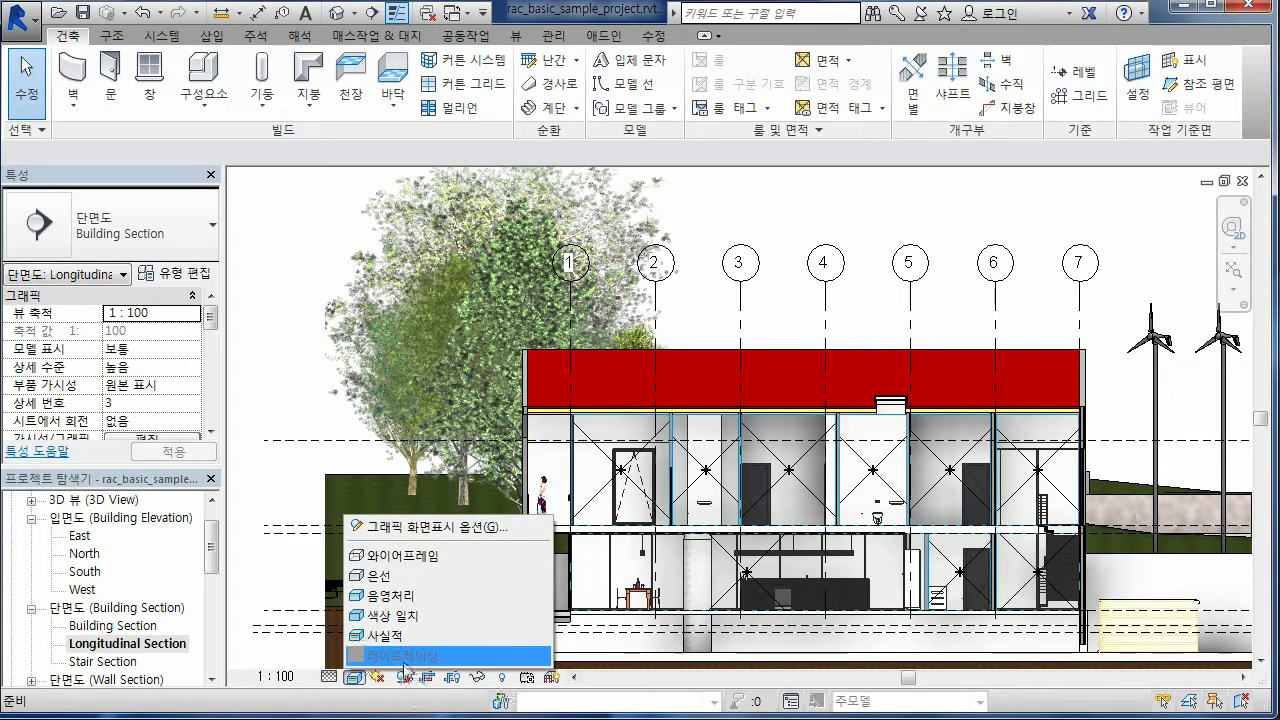
- Open the Level 2 floor plan and check which visual styles it offers
drag(209, 556, 211, 532)
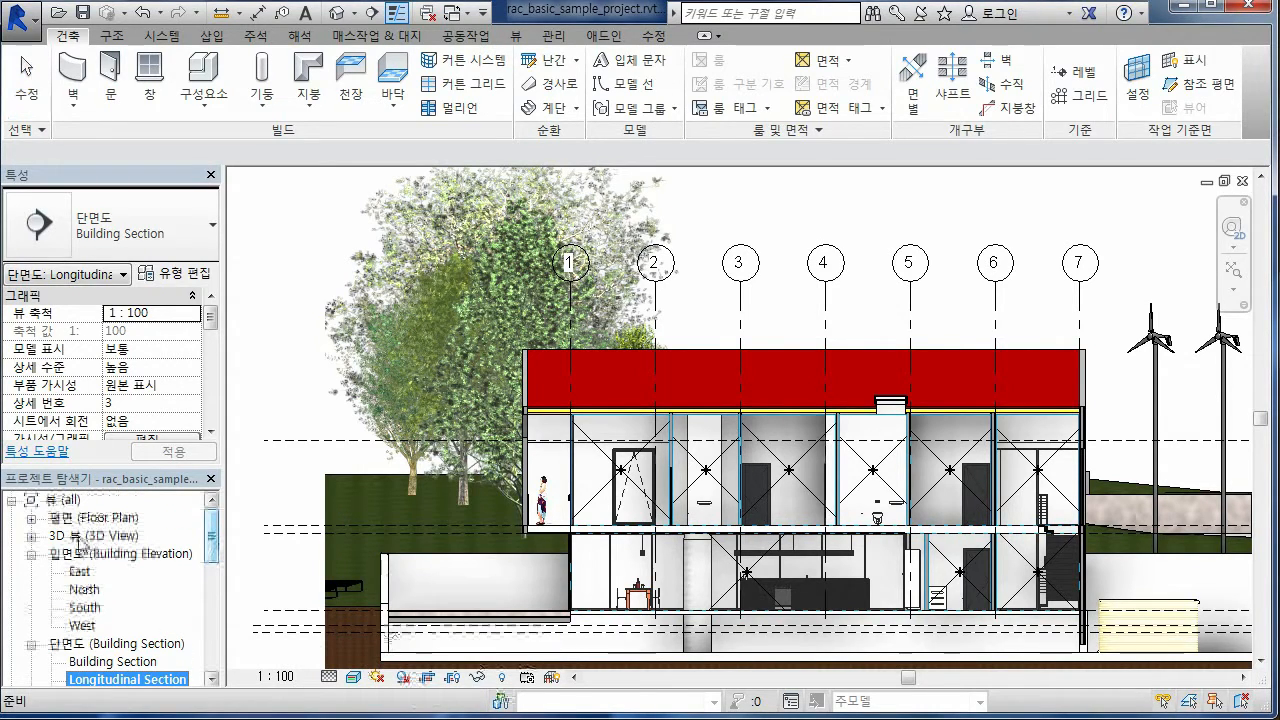
click(31, 518)
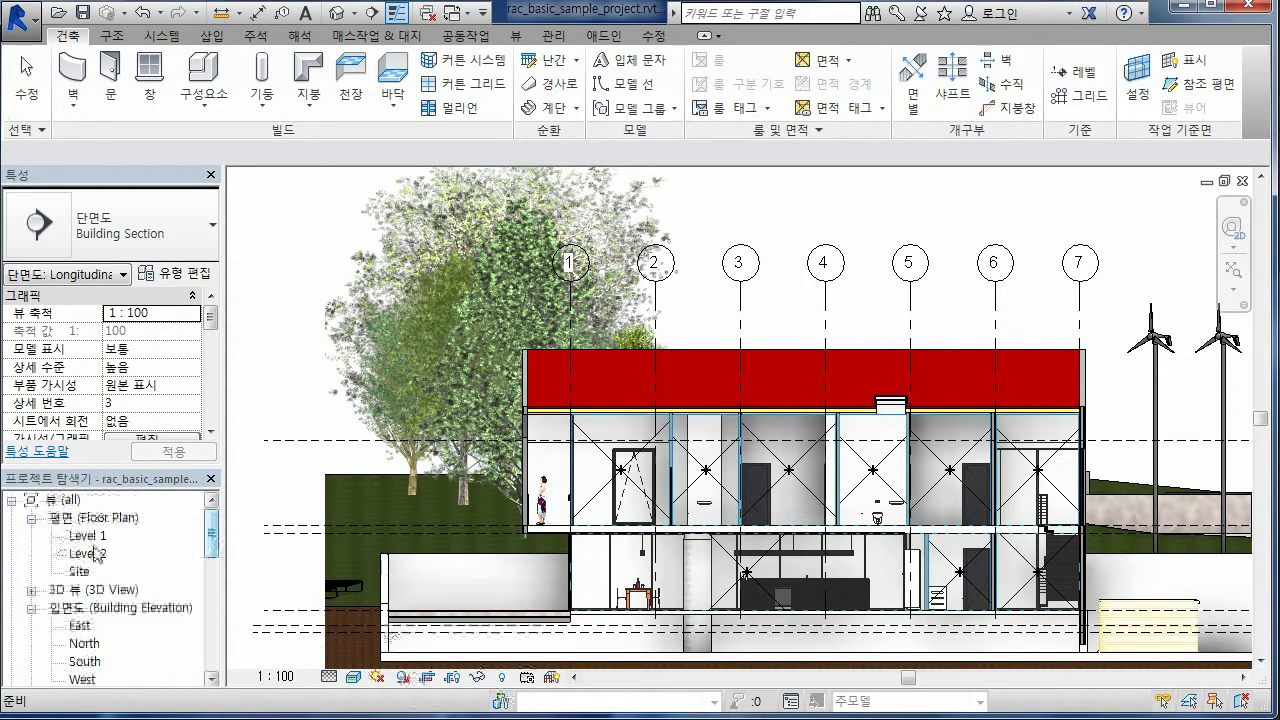
double_click(88, 553)
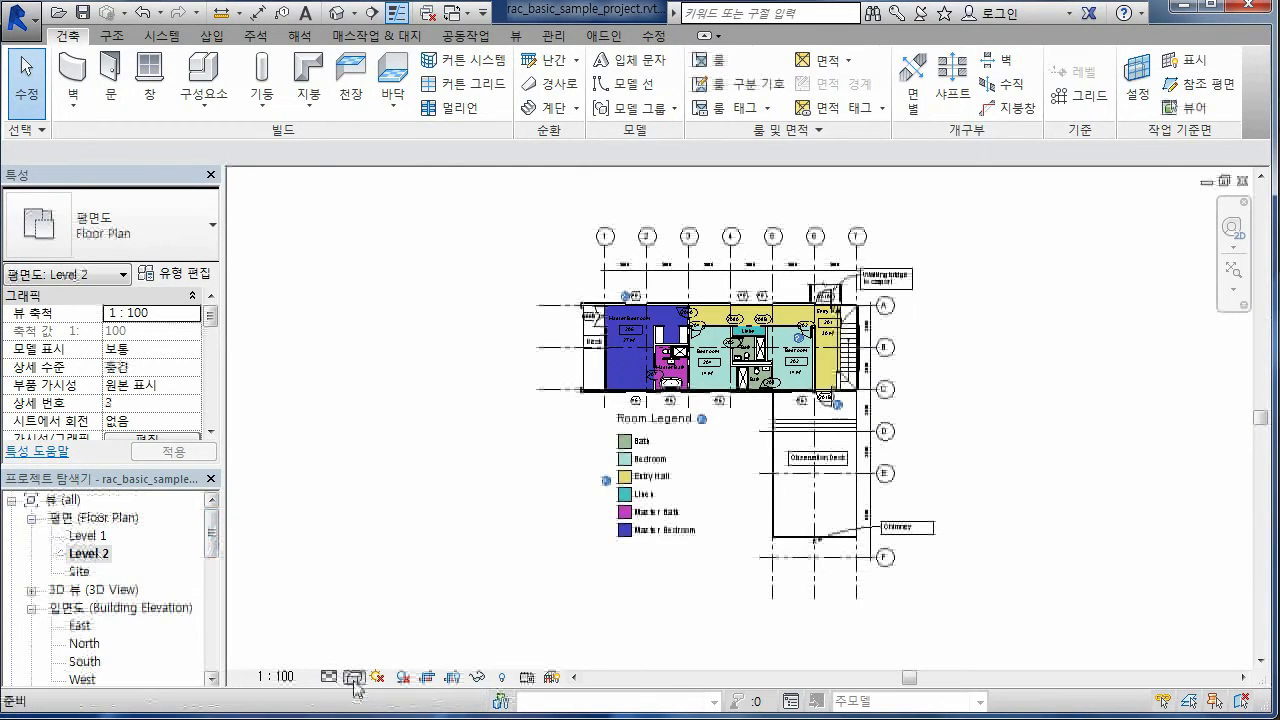
click(354, 678)
- Open the Living Room 3D view and set its visual style to Realistic (사실적)
click(31, 590)
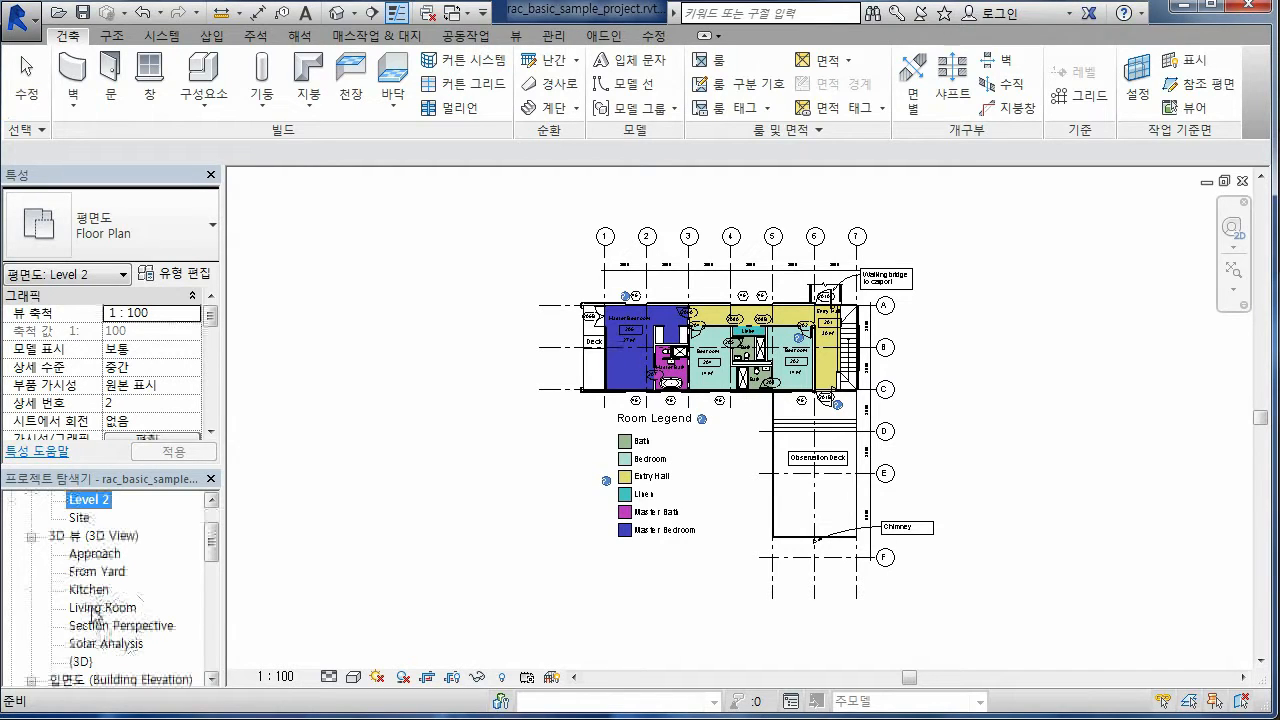
double_click(100, 608)
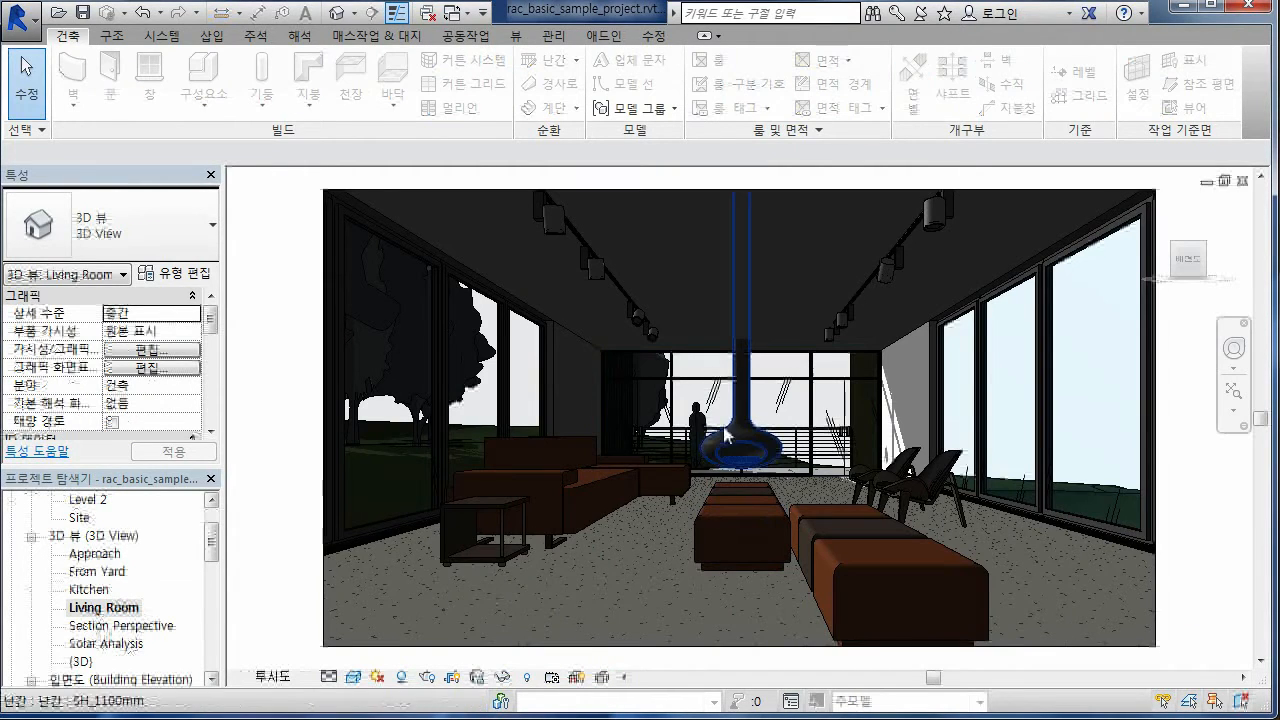
click(353, 678)
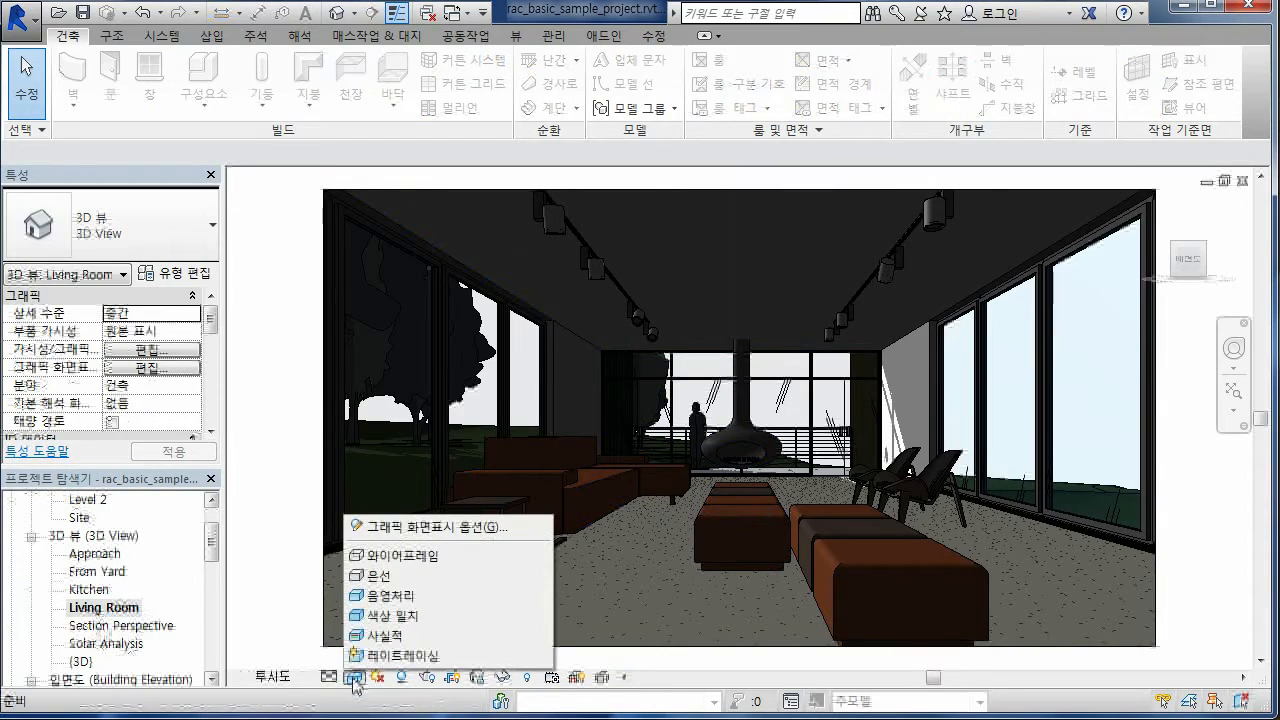
click(378, 637)
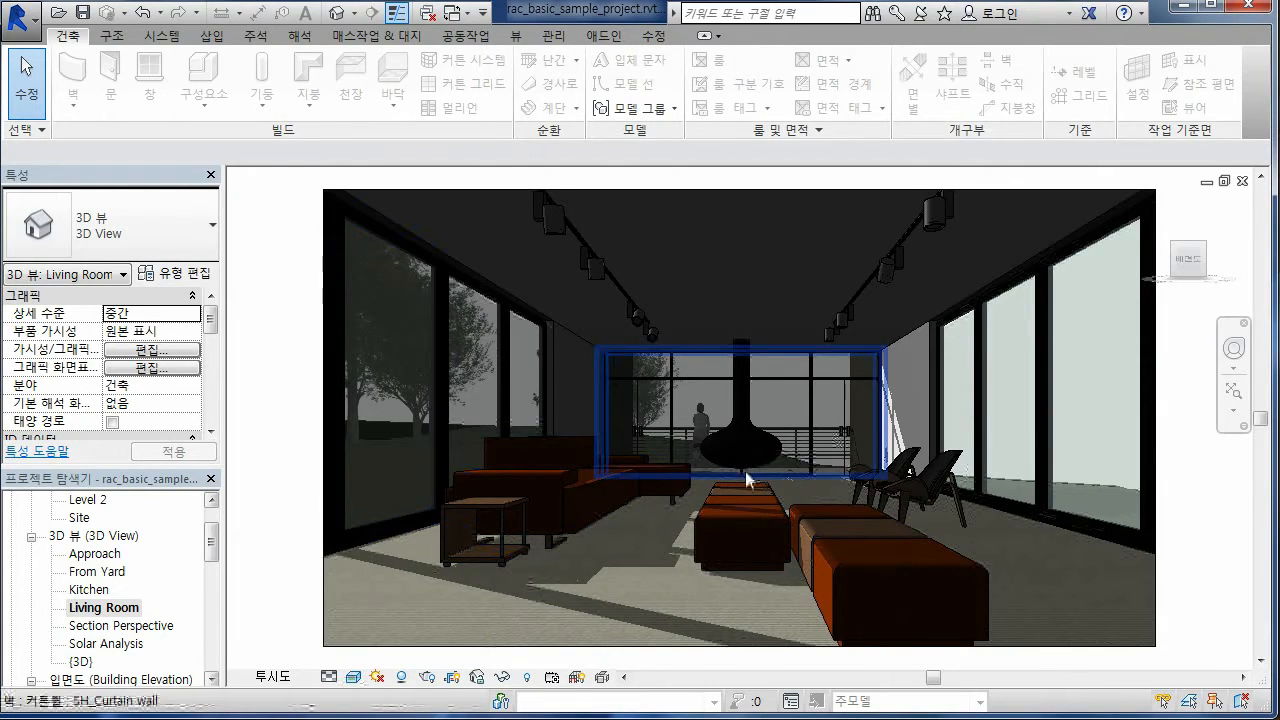
- Try the Ray Trace (레이트레이싱) visual style on the Living Room view and return it to Realistic (사실적)
click(353, 680)
click(384, 660)
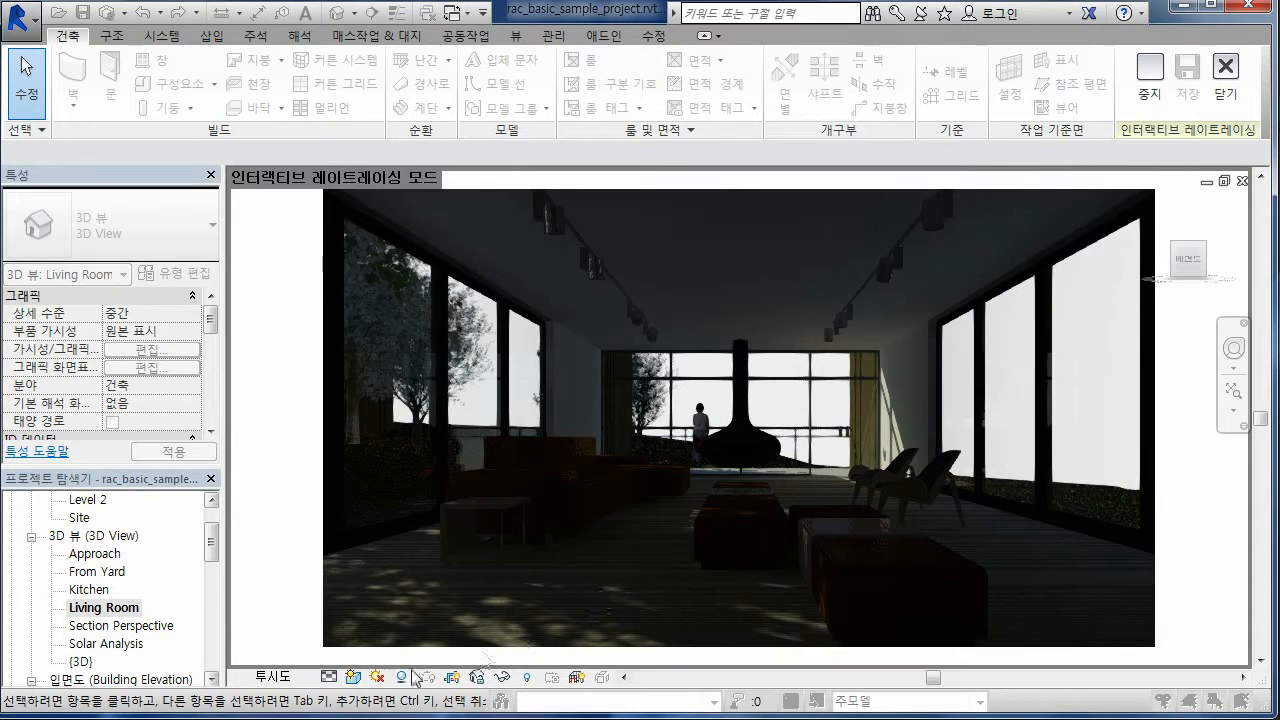
click(329, 677)
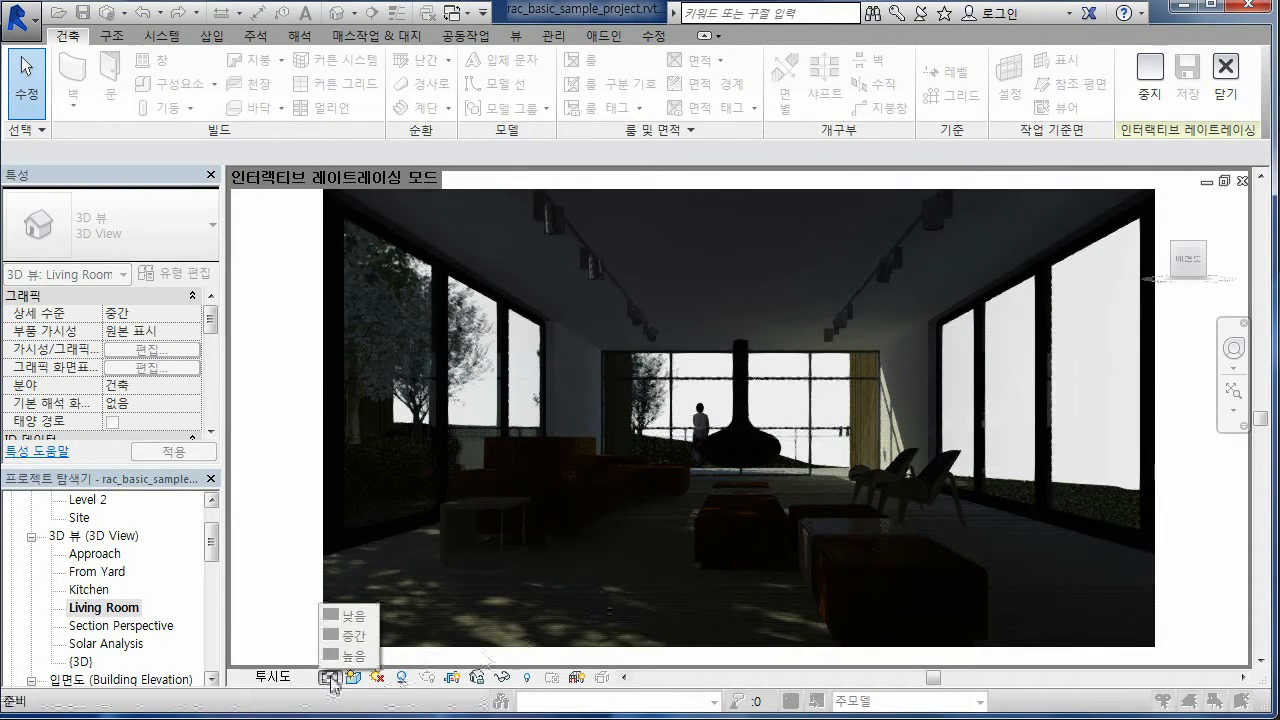
click(401, 679)
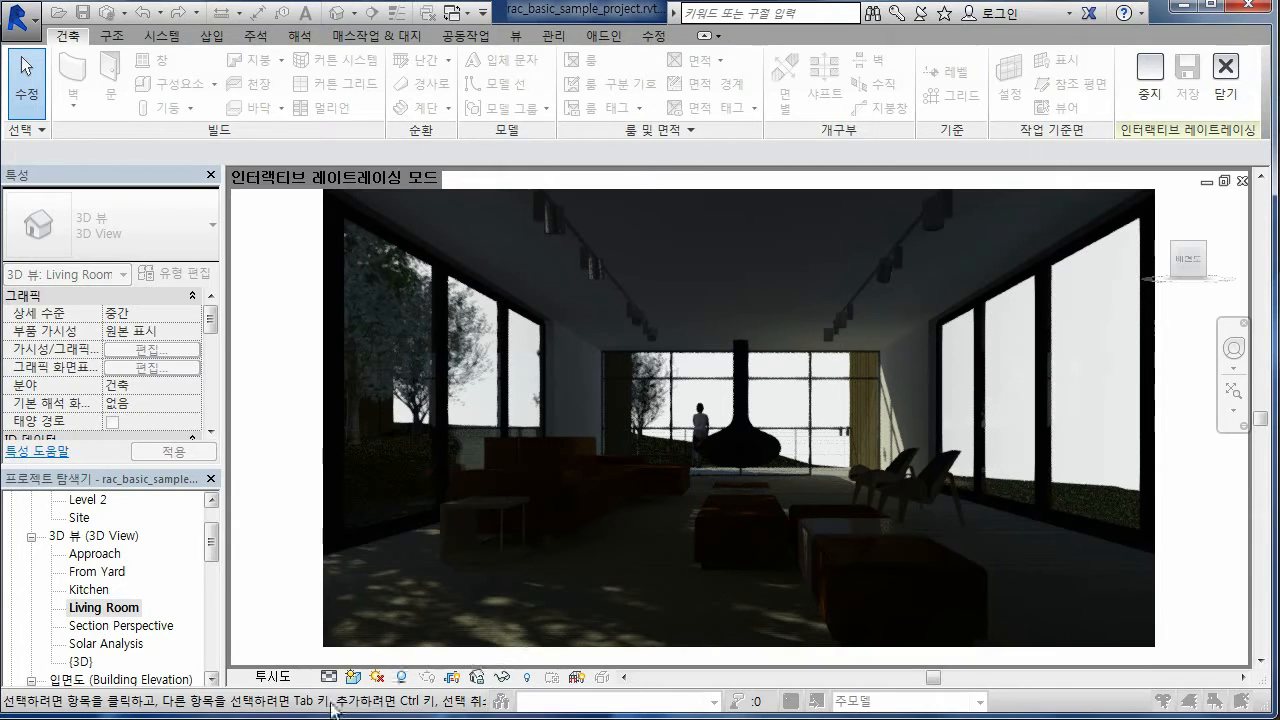
click(353, 677)
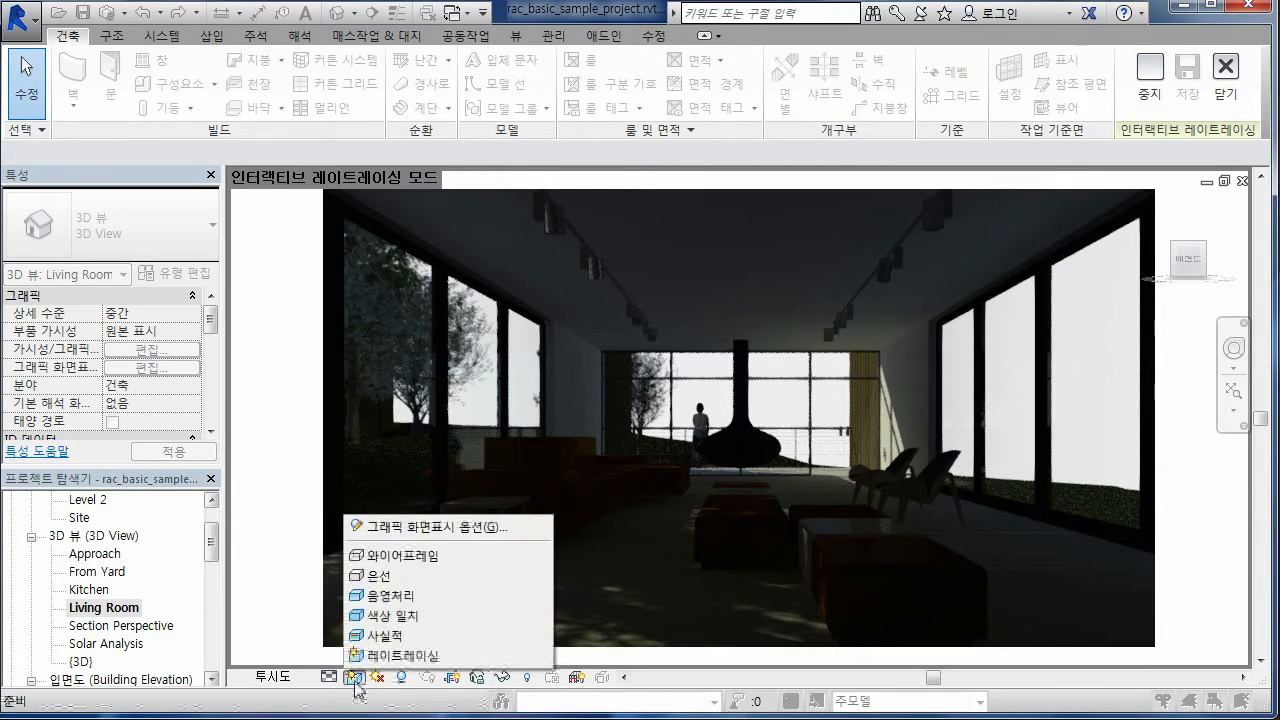
click(390, 636)
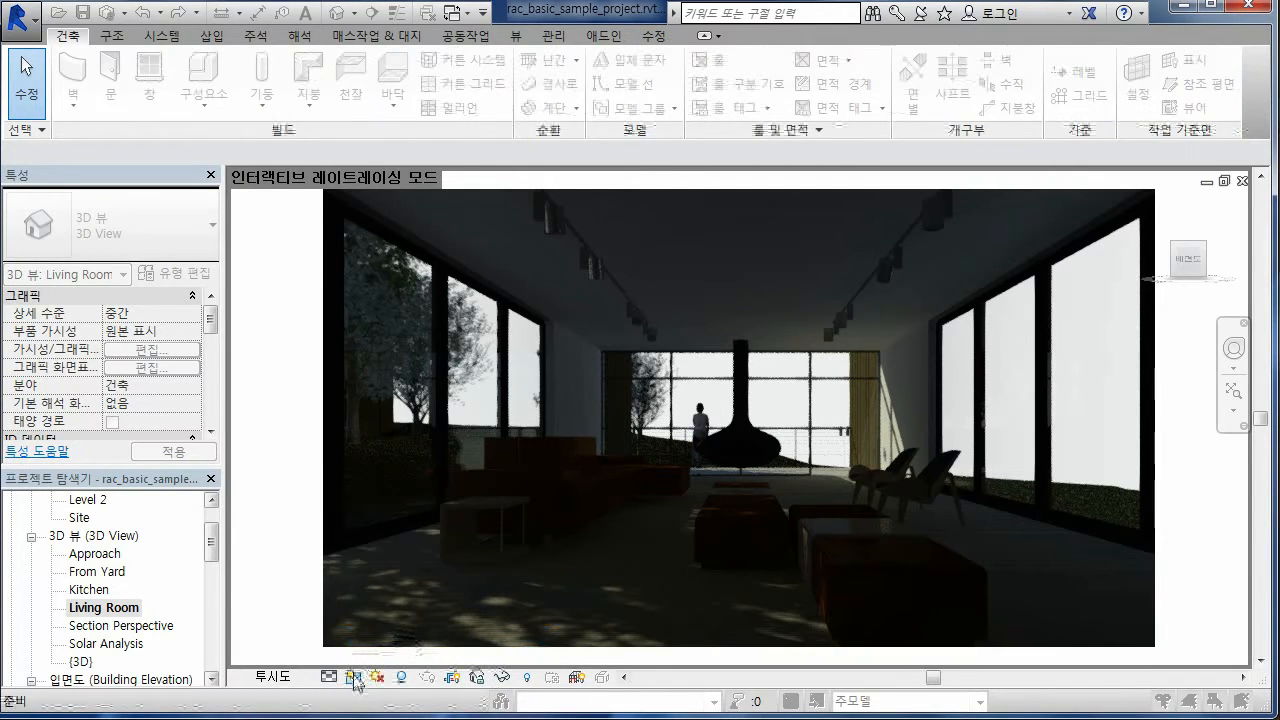
click(354, 678)
click(267, 647)
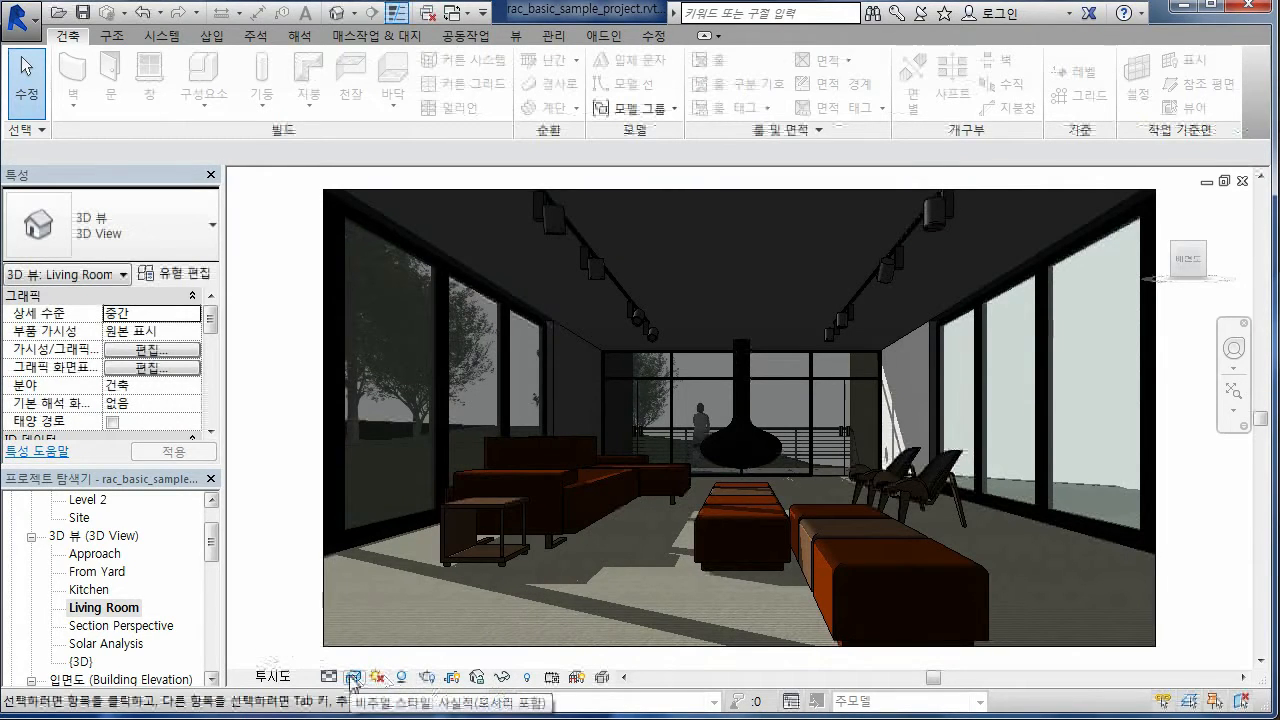
click(353, 678)
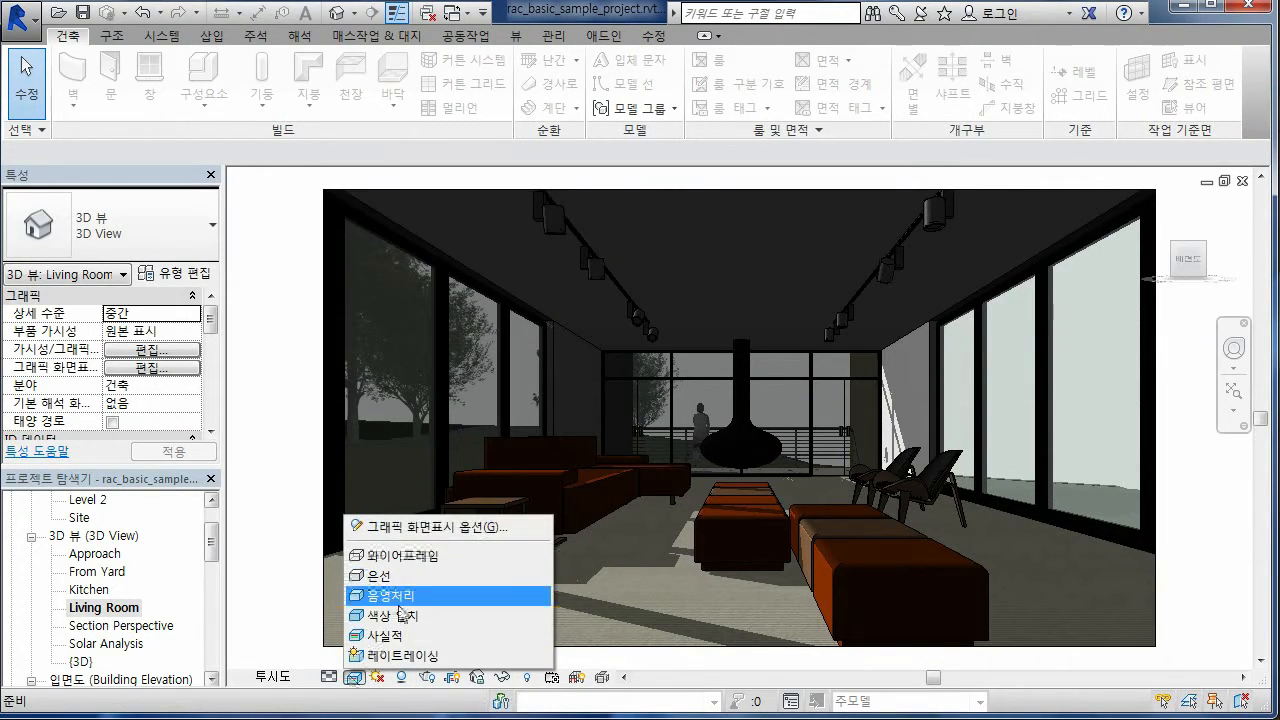
click(272, 621)
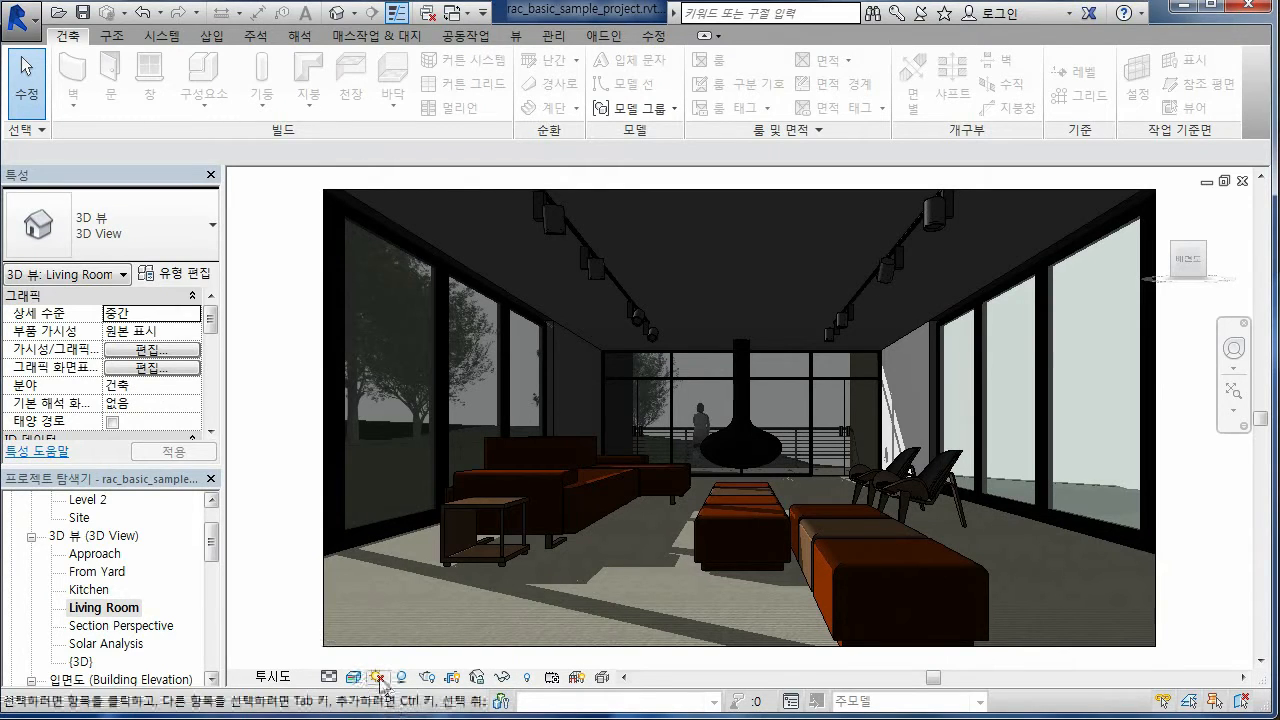
- Look over the sun settings (태양 설정) of the Living Room view with the Summer Solstice preset and accept them
click(377, 677)
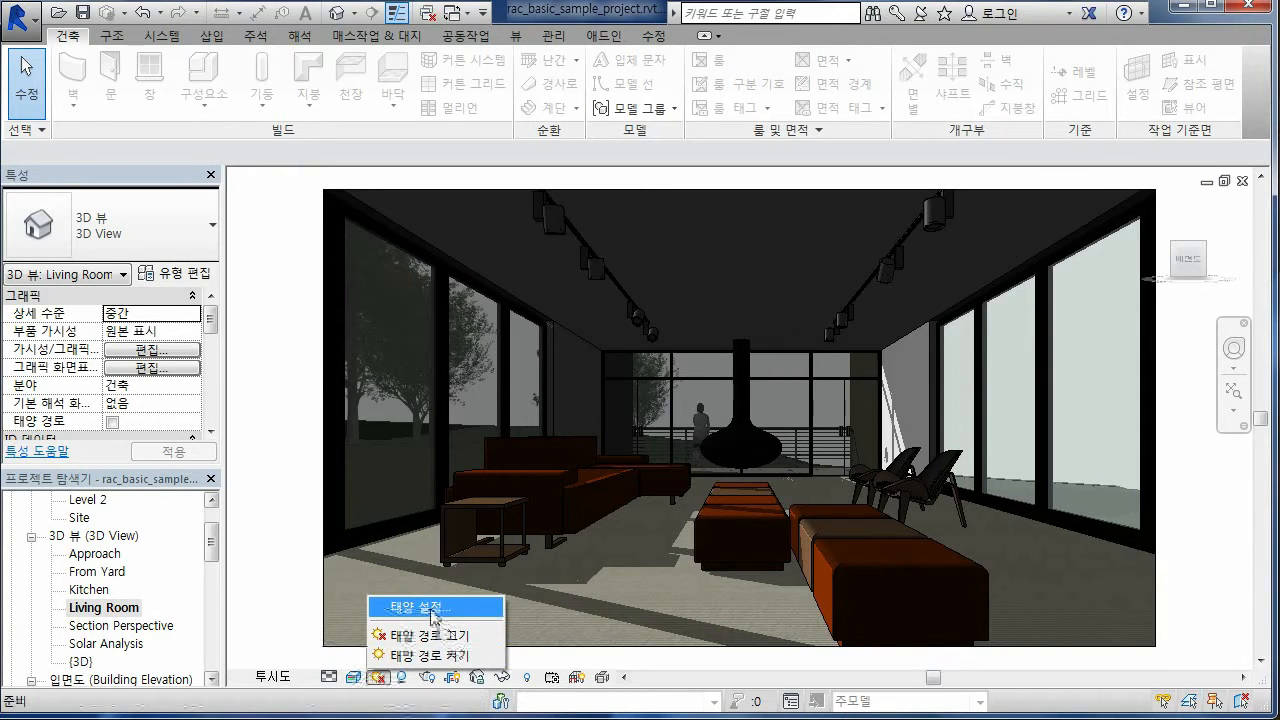
click(433, 607)
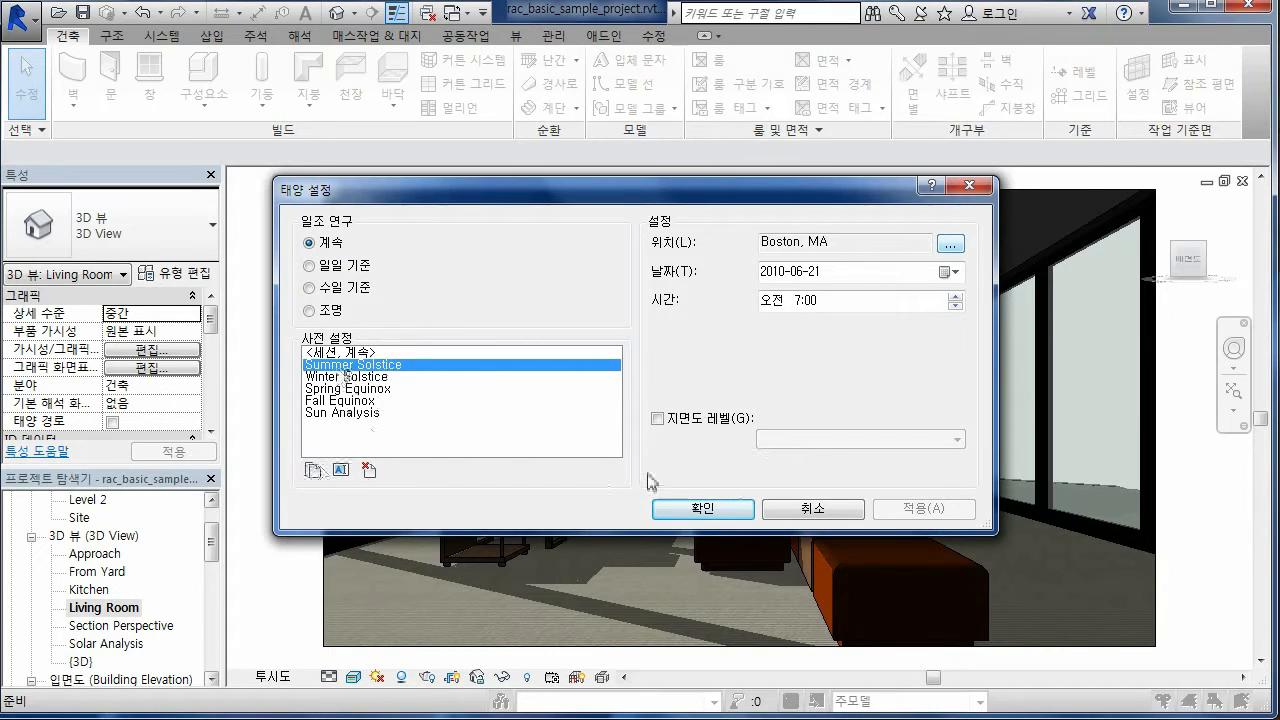
click(703, 510)
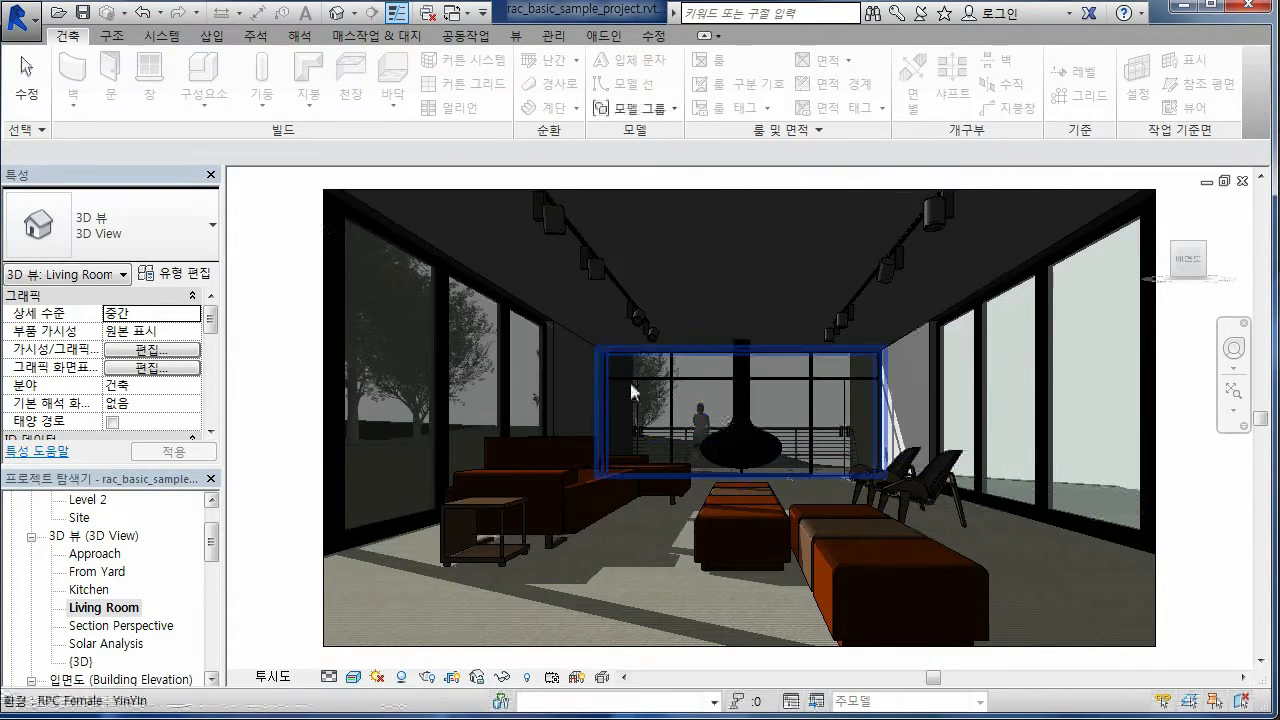
- Compare the Living Room view with shadows turned off and on again, and look over its rendering settings without rendering
click(402, 678)
click(403, 679)
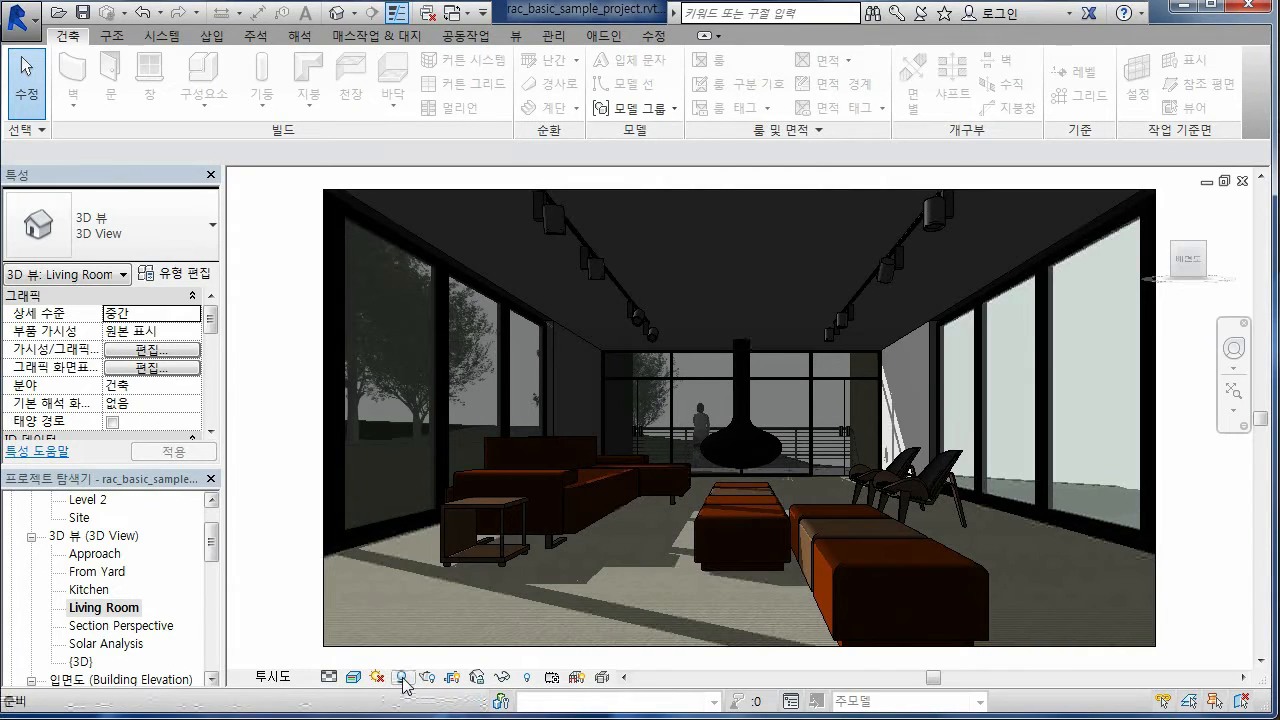
click(402, 678)
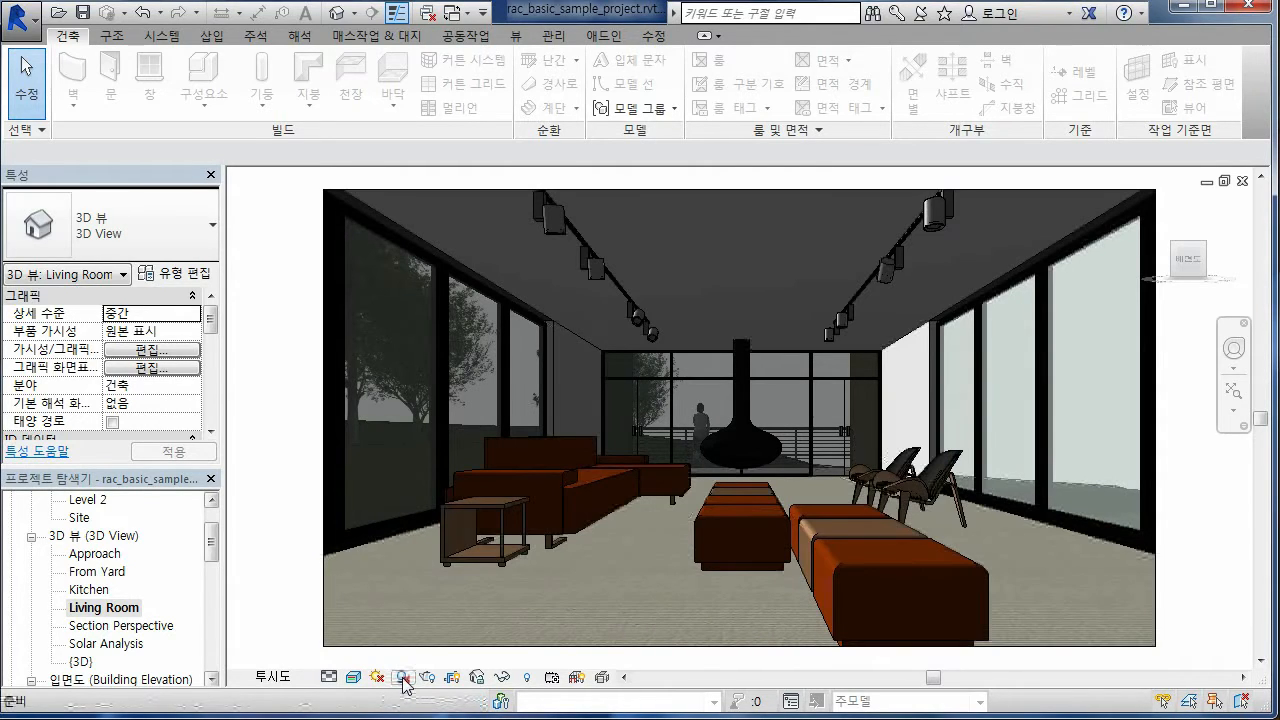
click(402, 678)
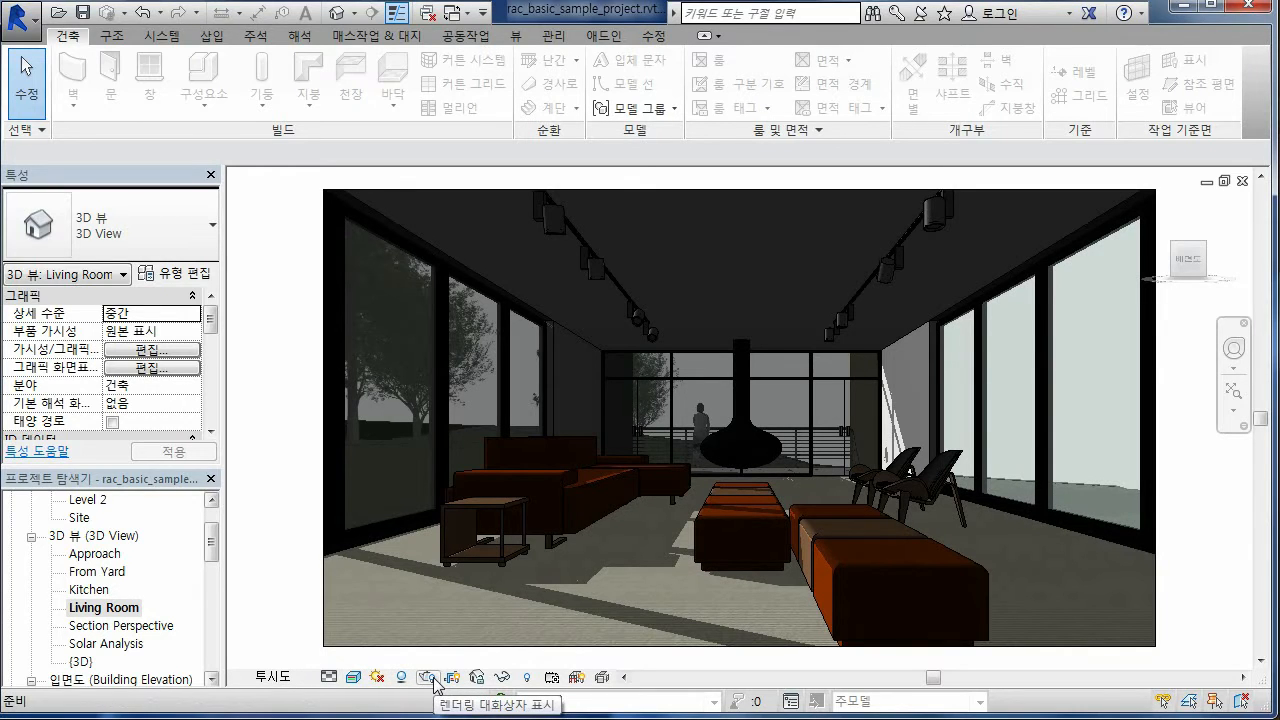
click(433, 679)
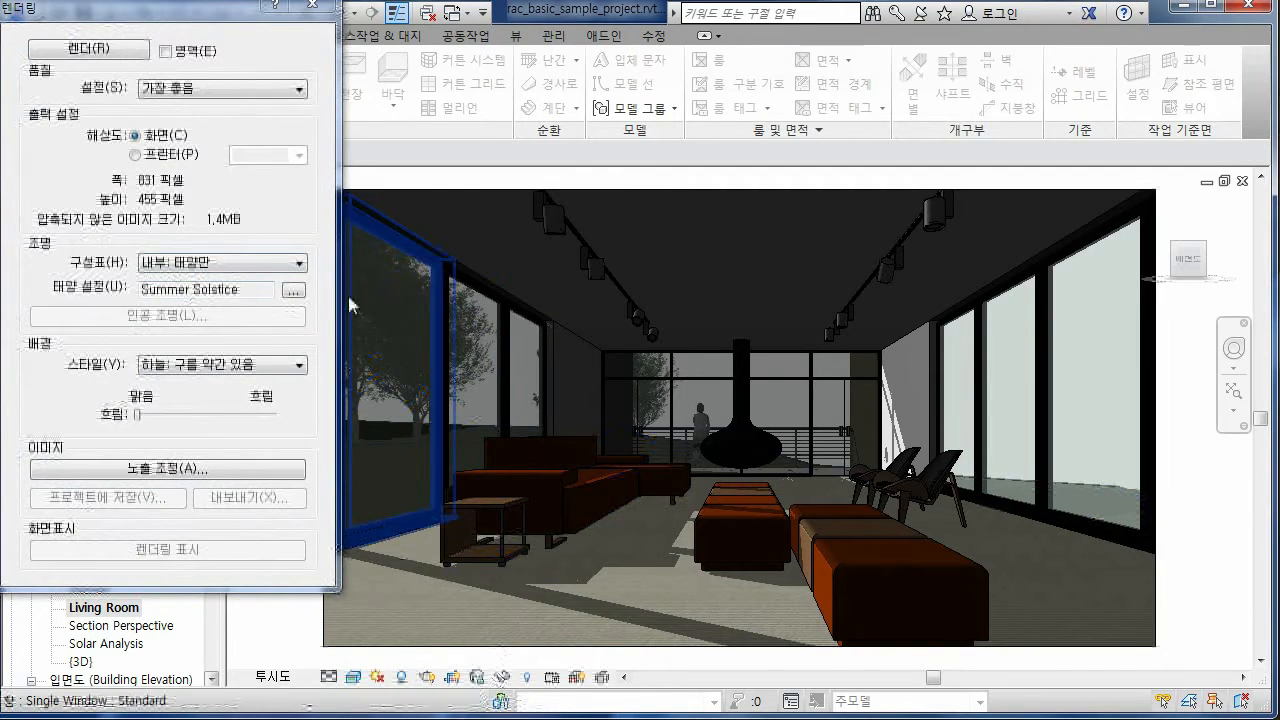
click(312, 4)
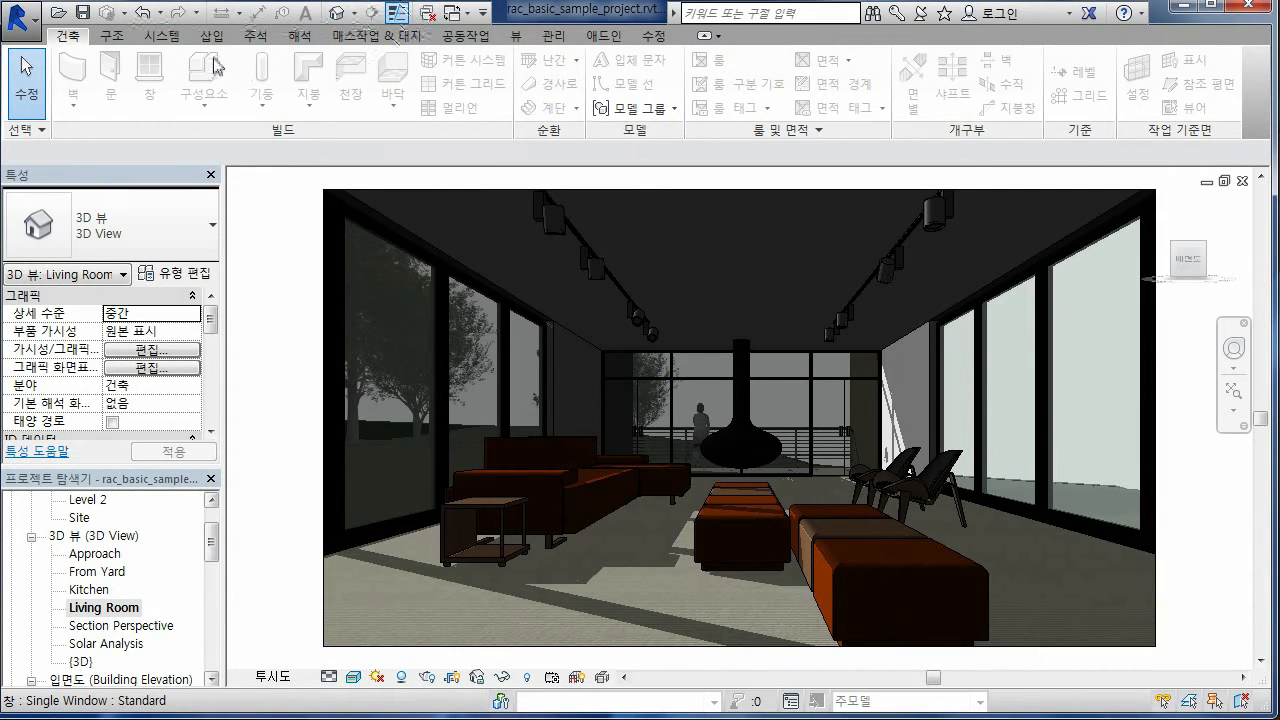
- Add the Render (렌더) command to the Quick Access Toolbar
click(516, 38)
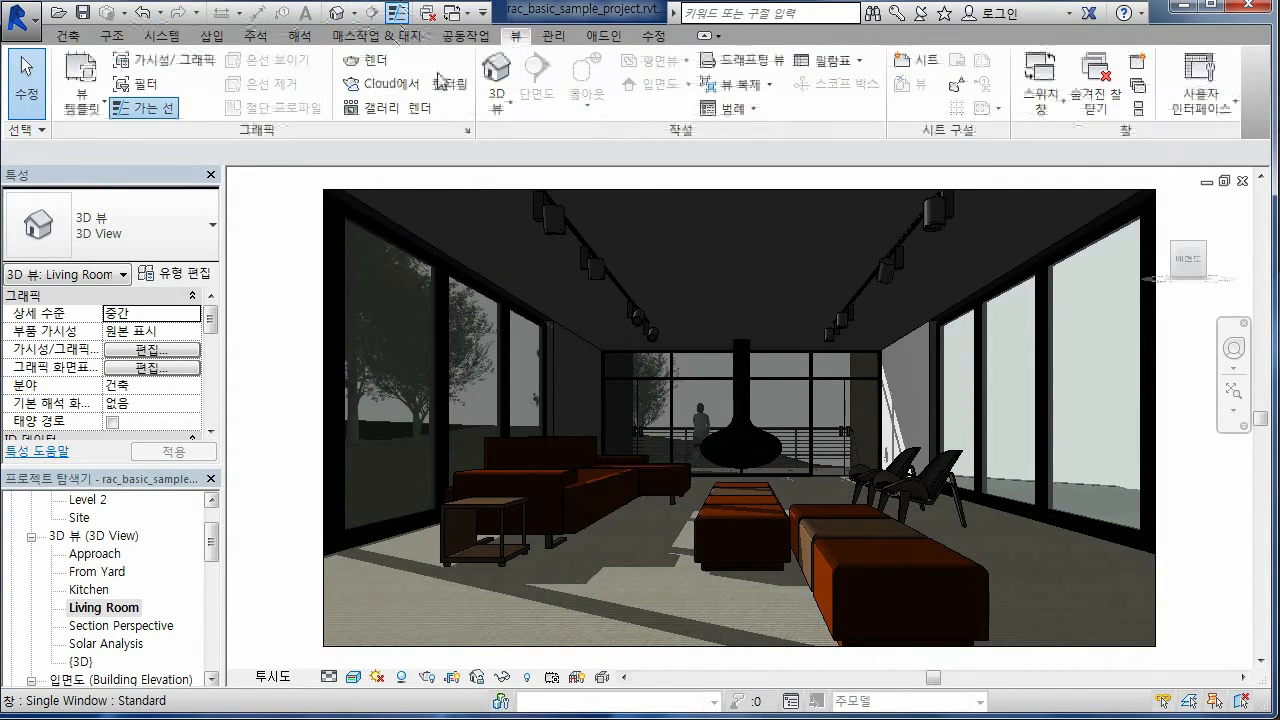
click(385, 70)
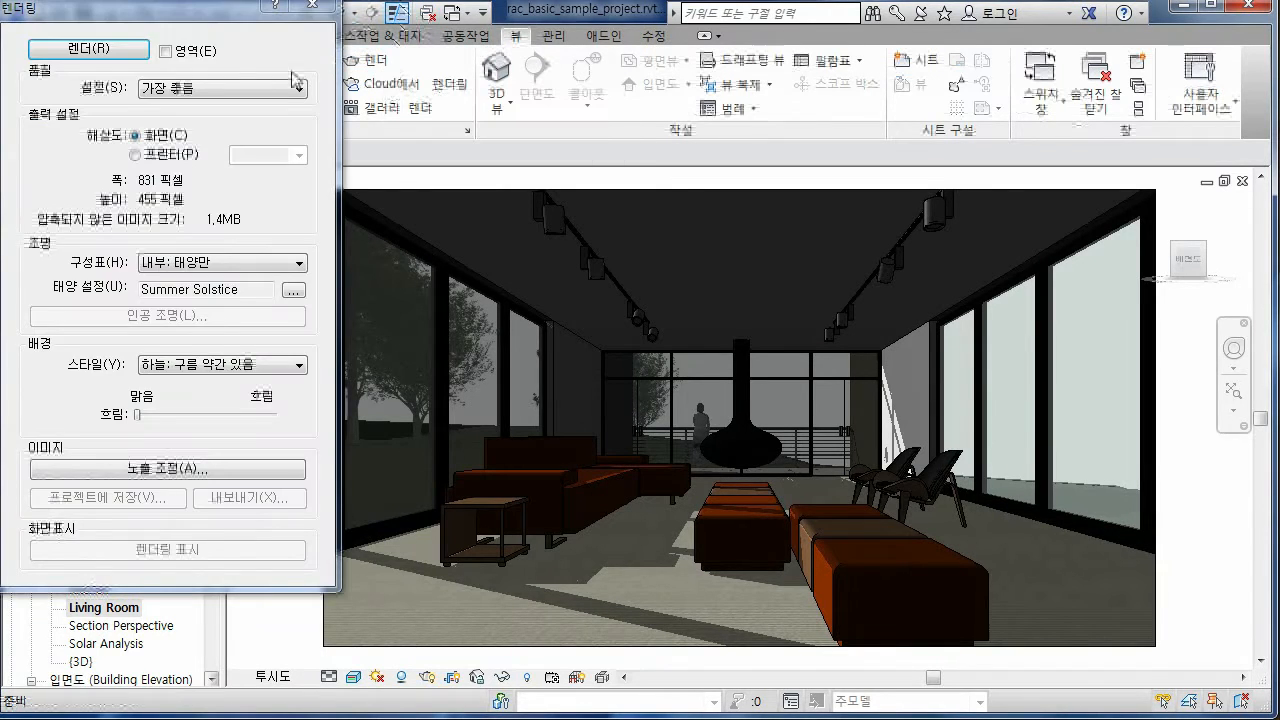
click(312, 4)
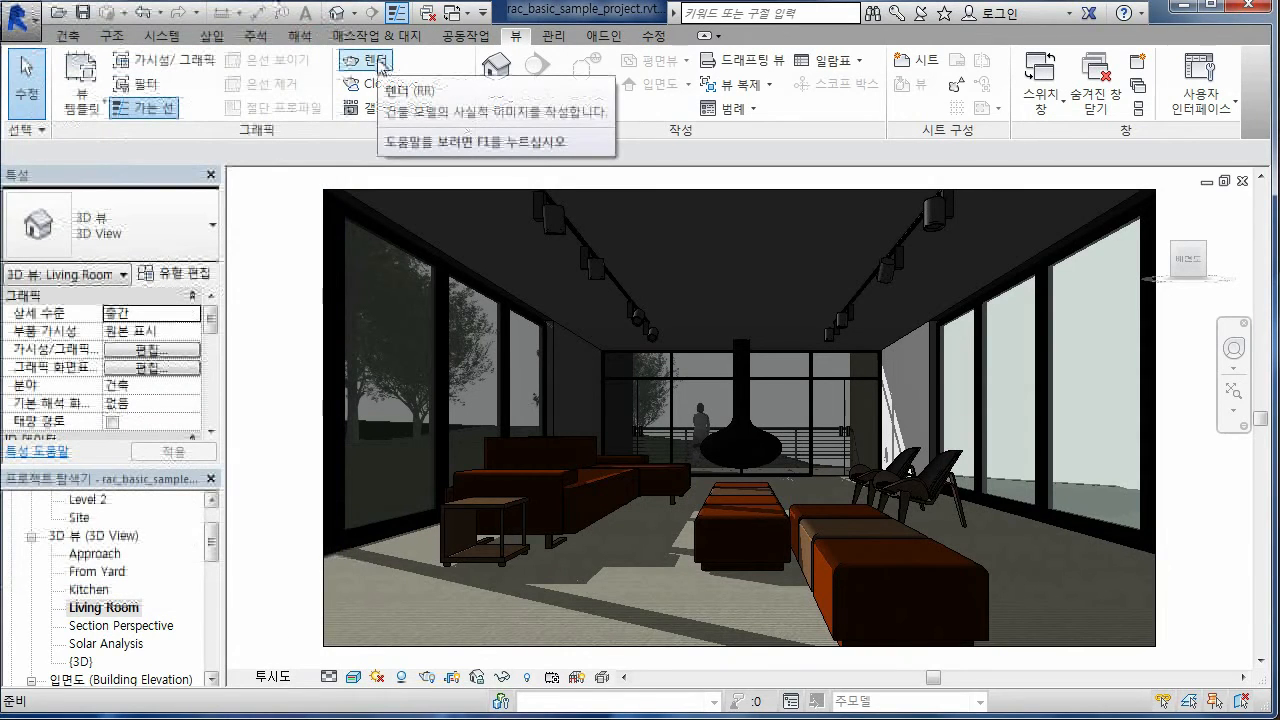
right_click(381, 67)
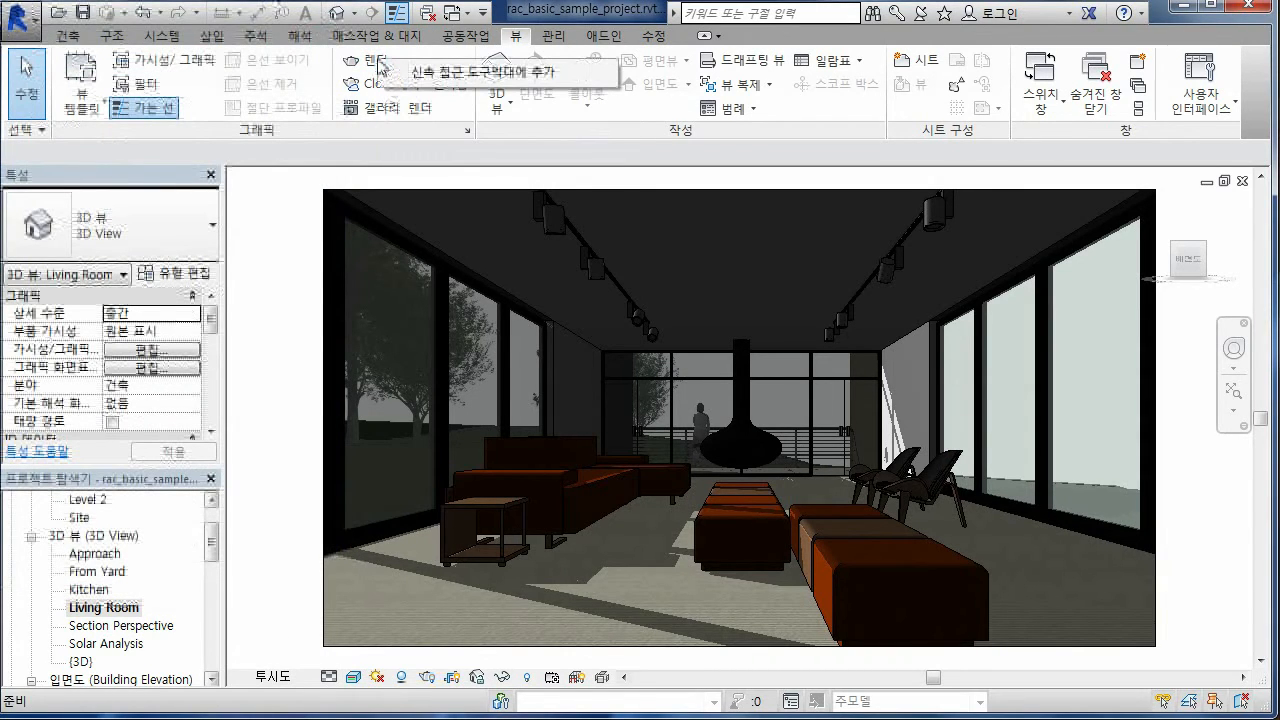
click(465, 78)
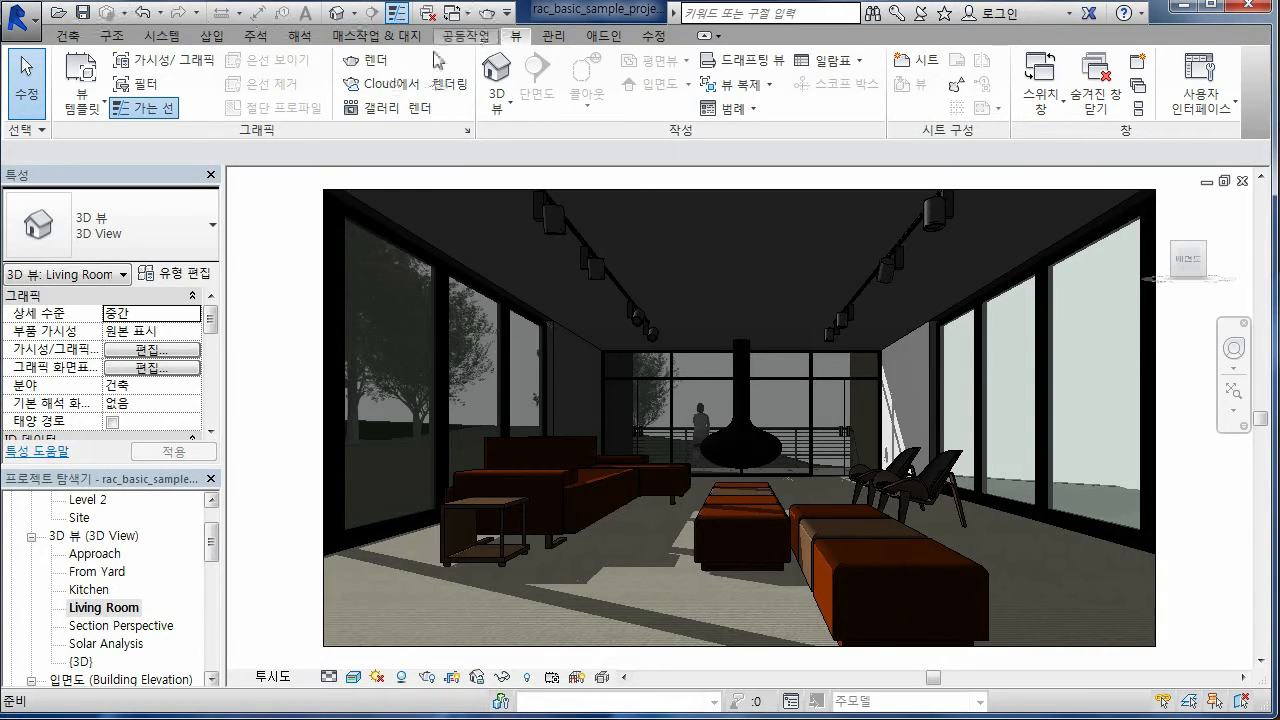
- Open the rendering settings for the Living Room view and set the lighting scheme to interior sun and artificial light (내부: 태양 및 인공 조명)
click(488, 12)
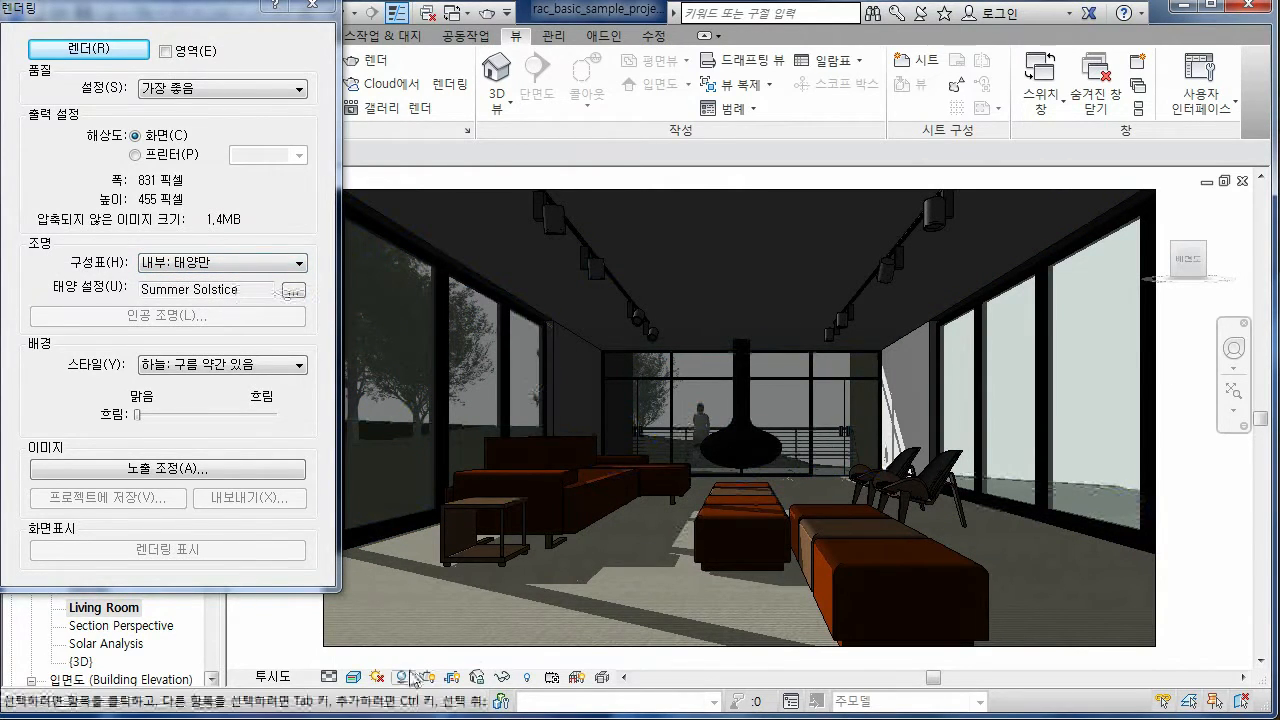
click(352, 678)
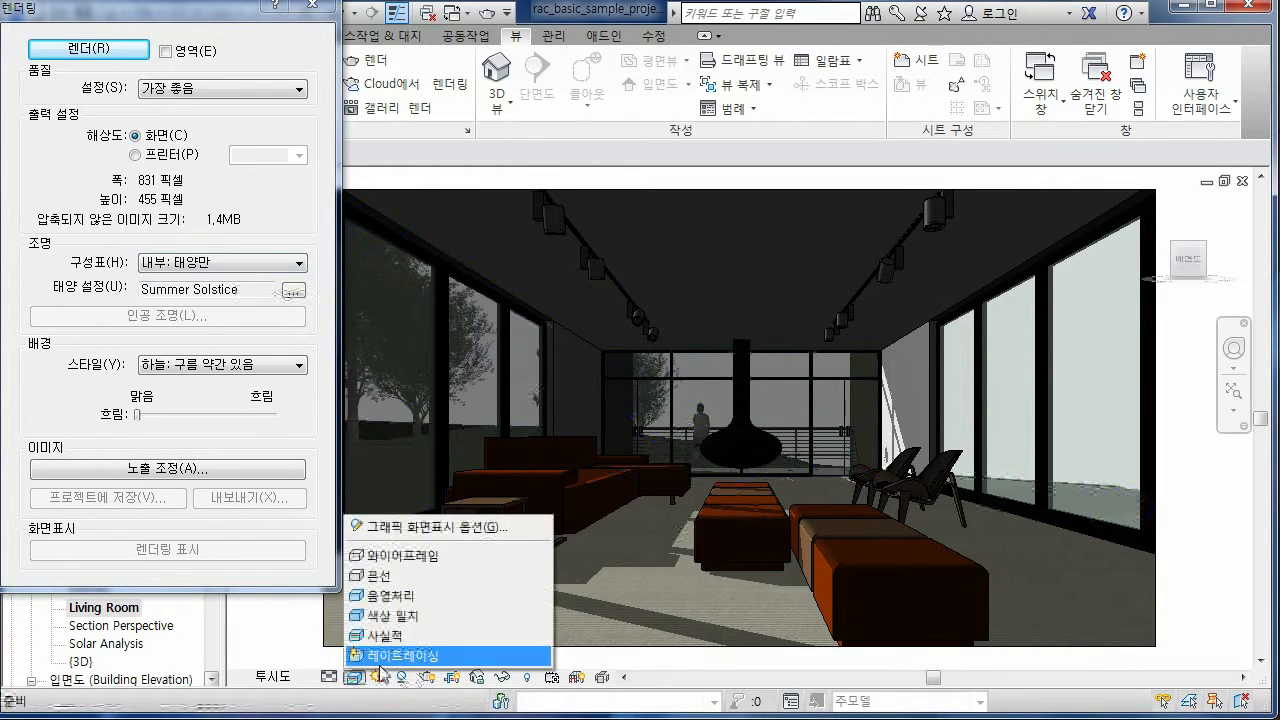
click(563, 153)
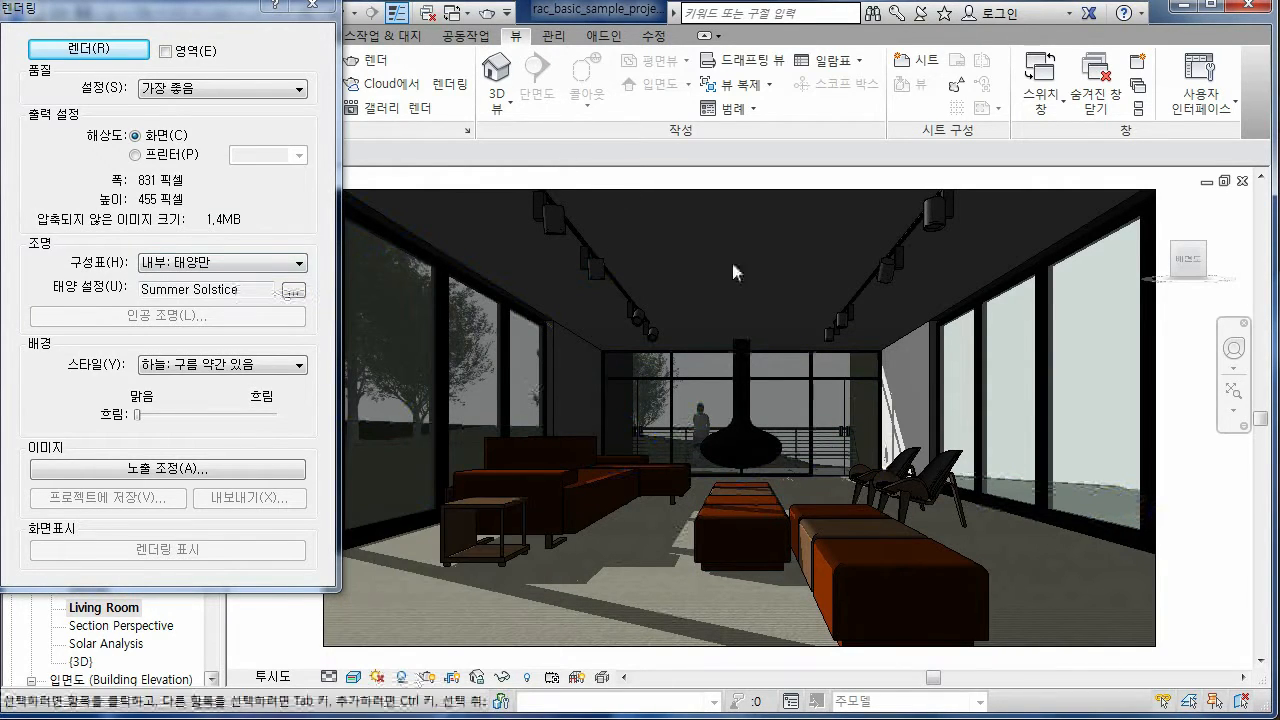
click(275, 263)
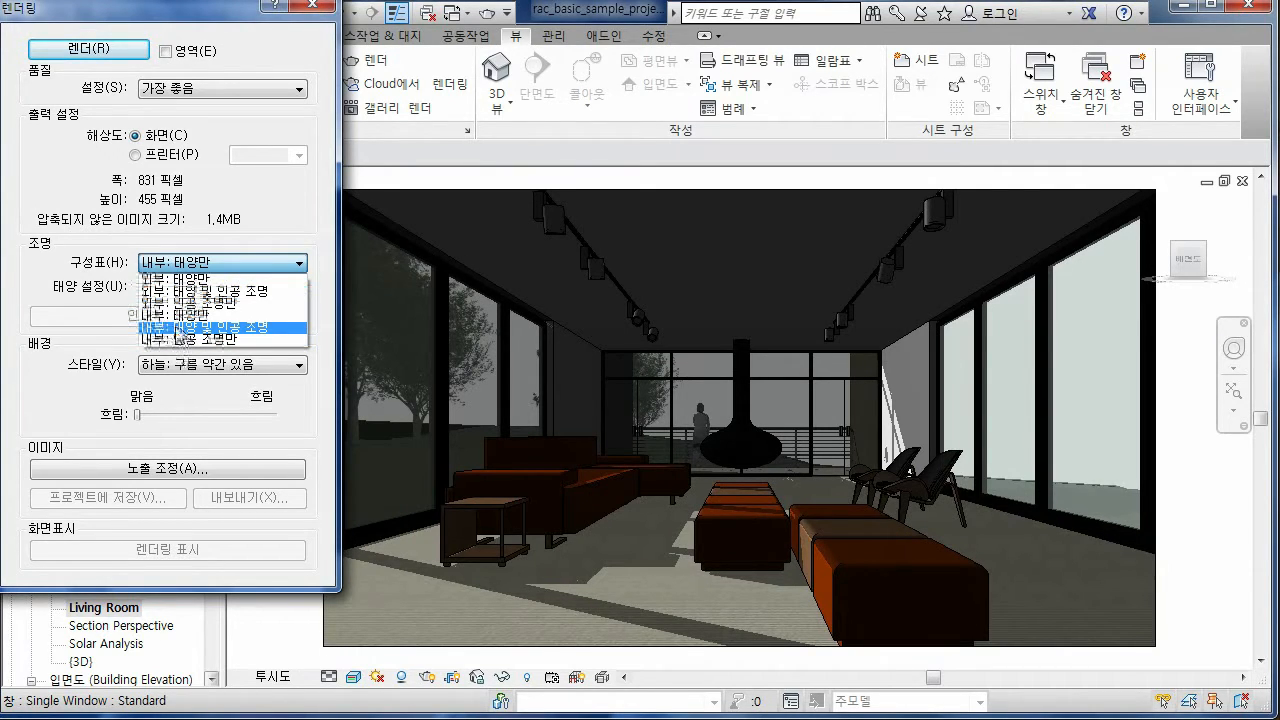
click(216, 330)
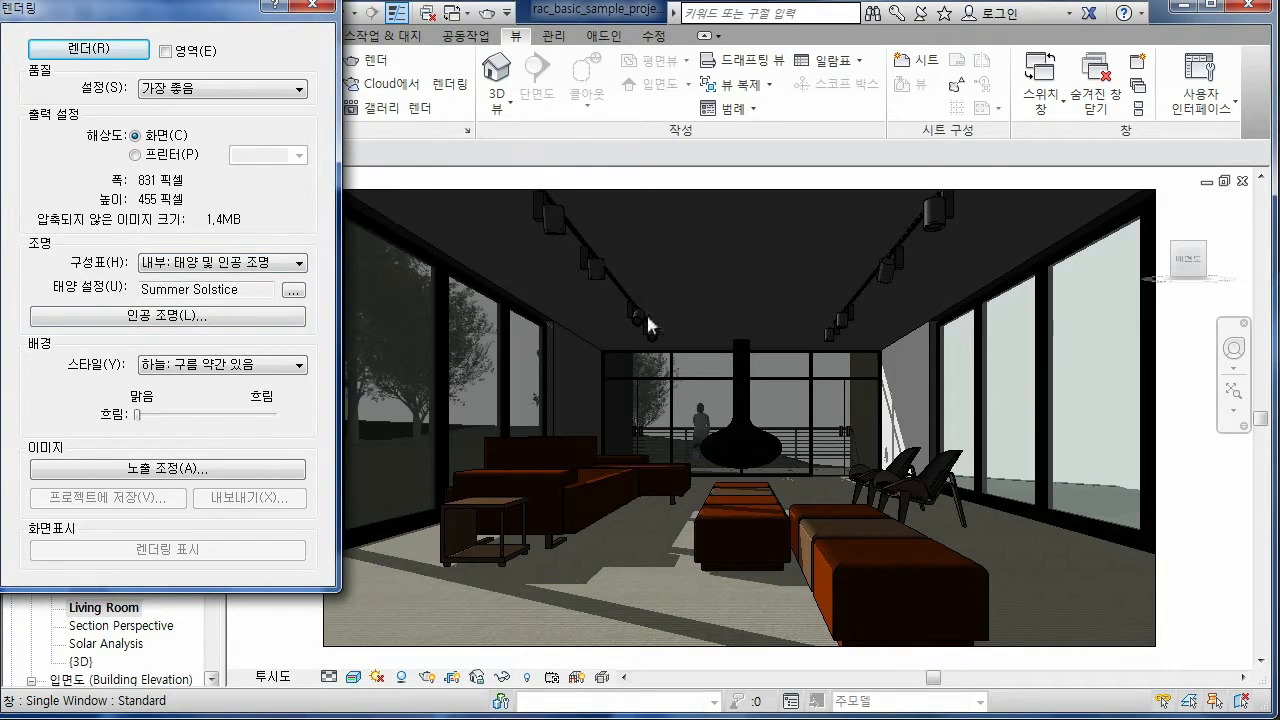
click(194, 265)
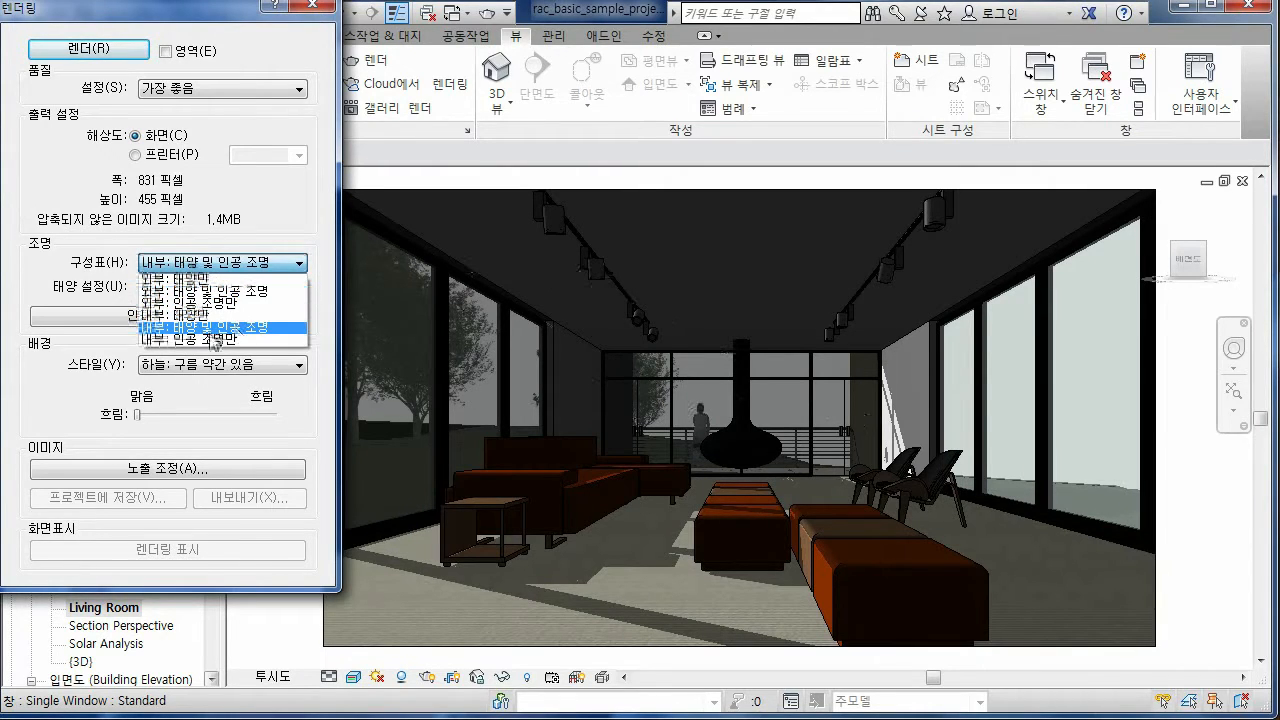
click(213, 328)
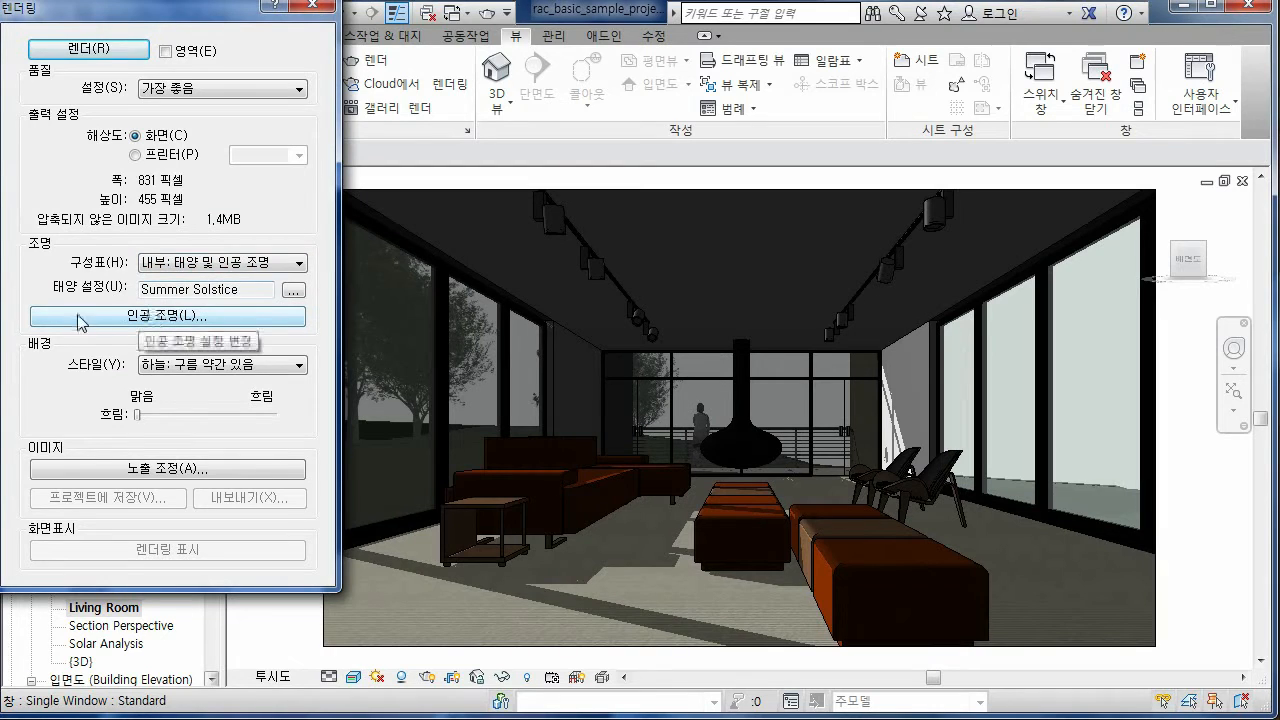
- Look over the artificial lights (인공 조명) of the Living Room view and their dimming values without changing them
click(106, 318)
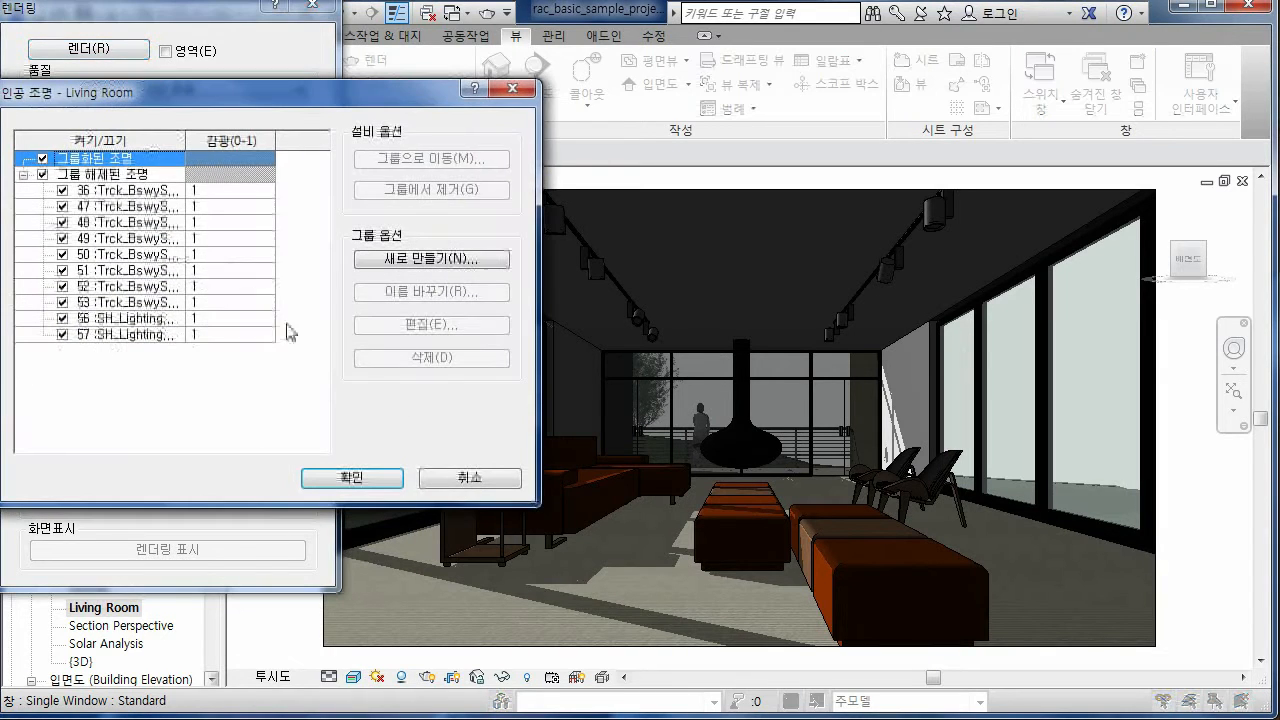
click(200, 192)
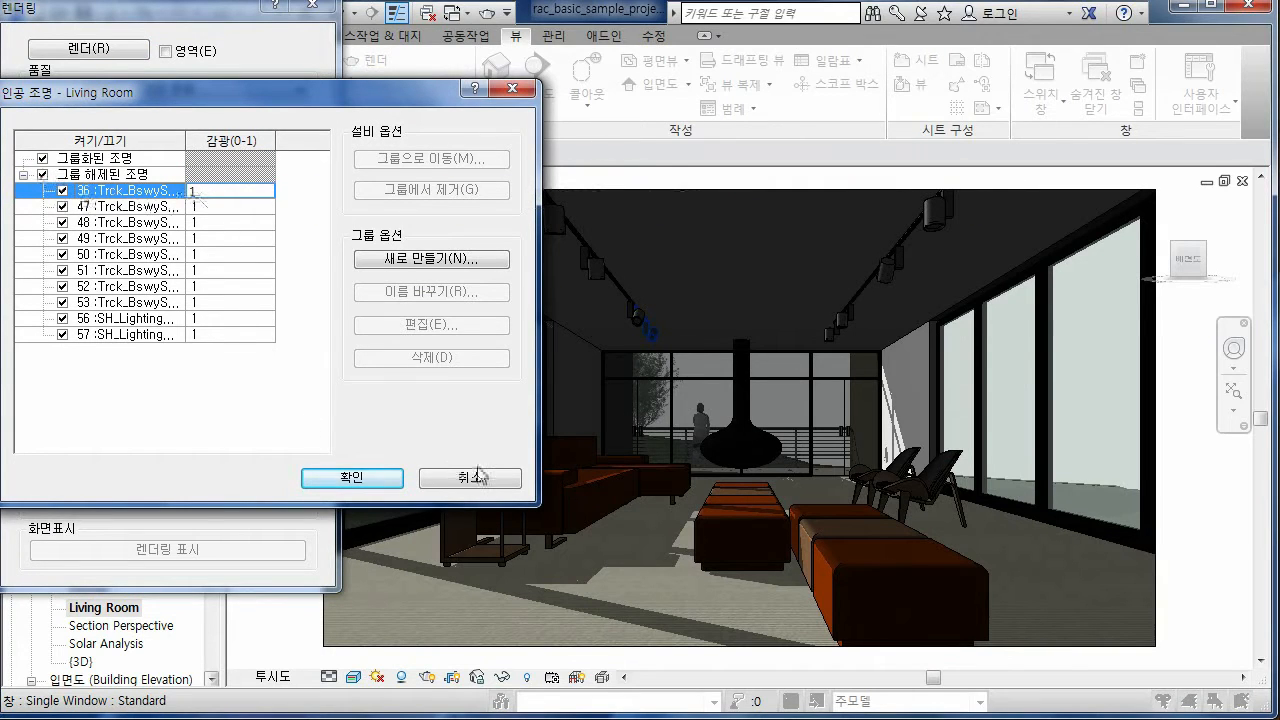
click(469, 481)
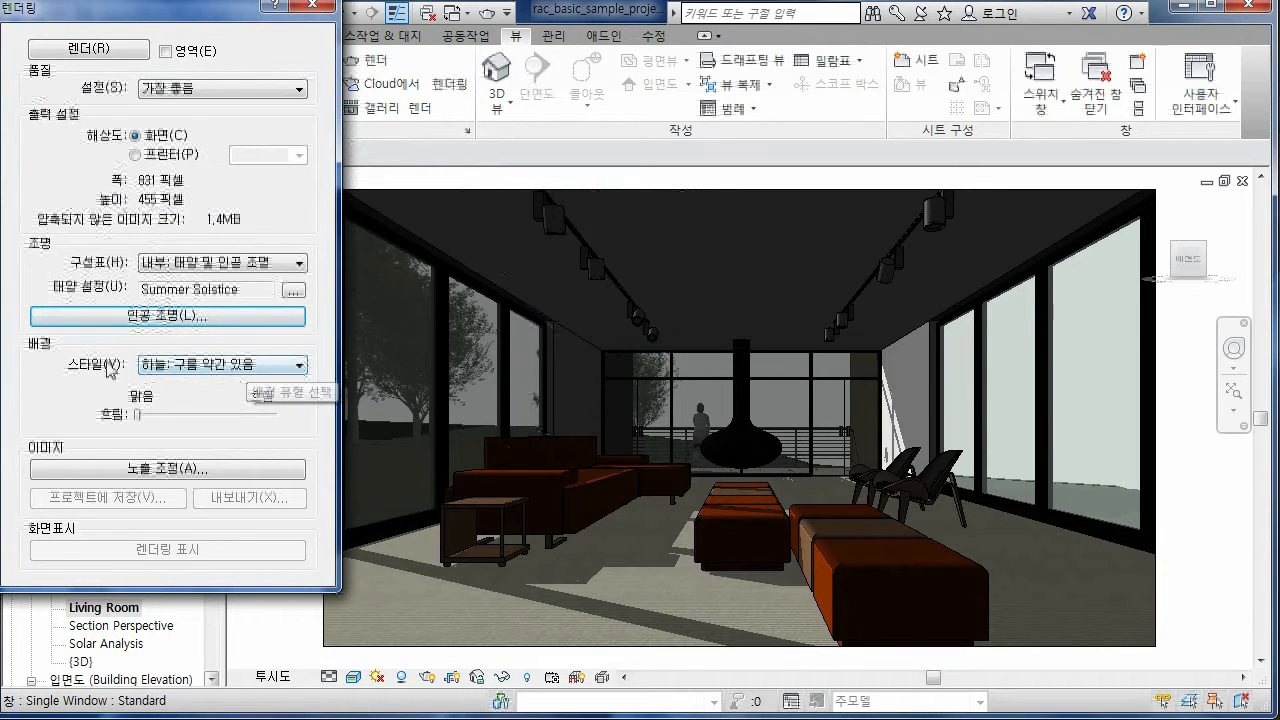
- Look over the background styles, keep 하늘: 구름 약간 있음, and render the Living Room view at 가장 좋음 quality
click(214, 364)
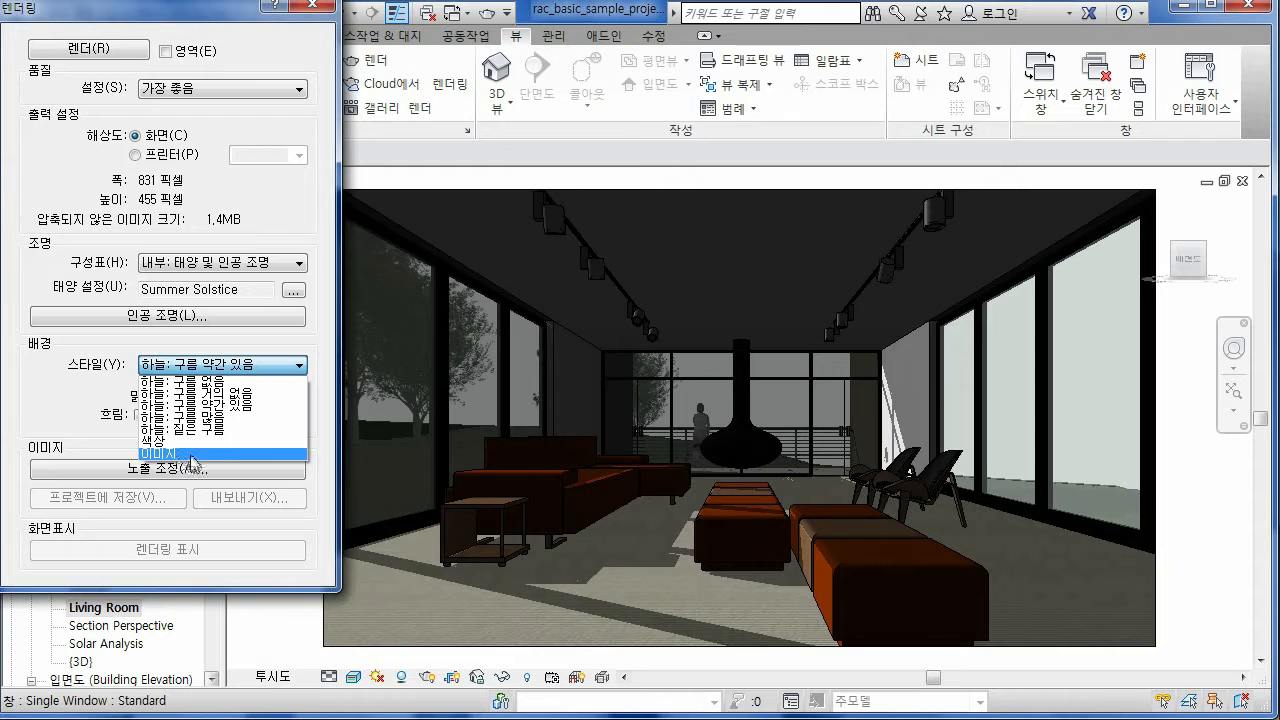
click(46, 410)
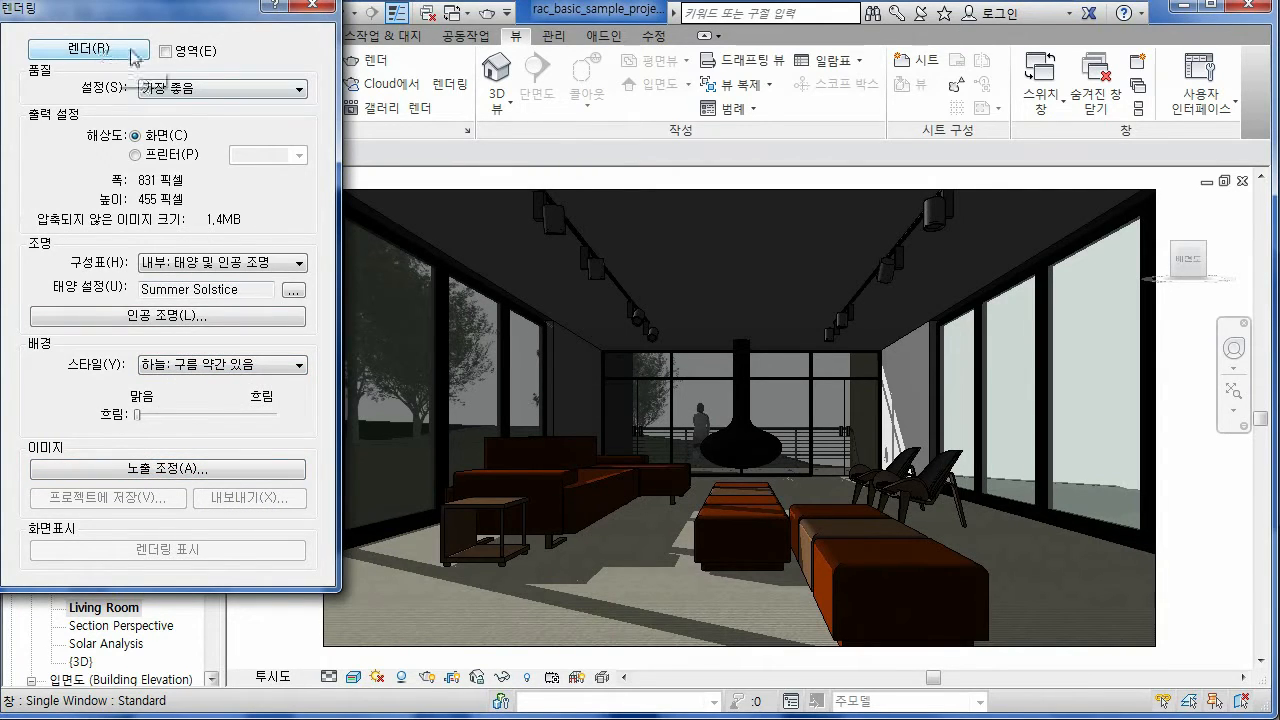
click(82, 48)
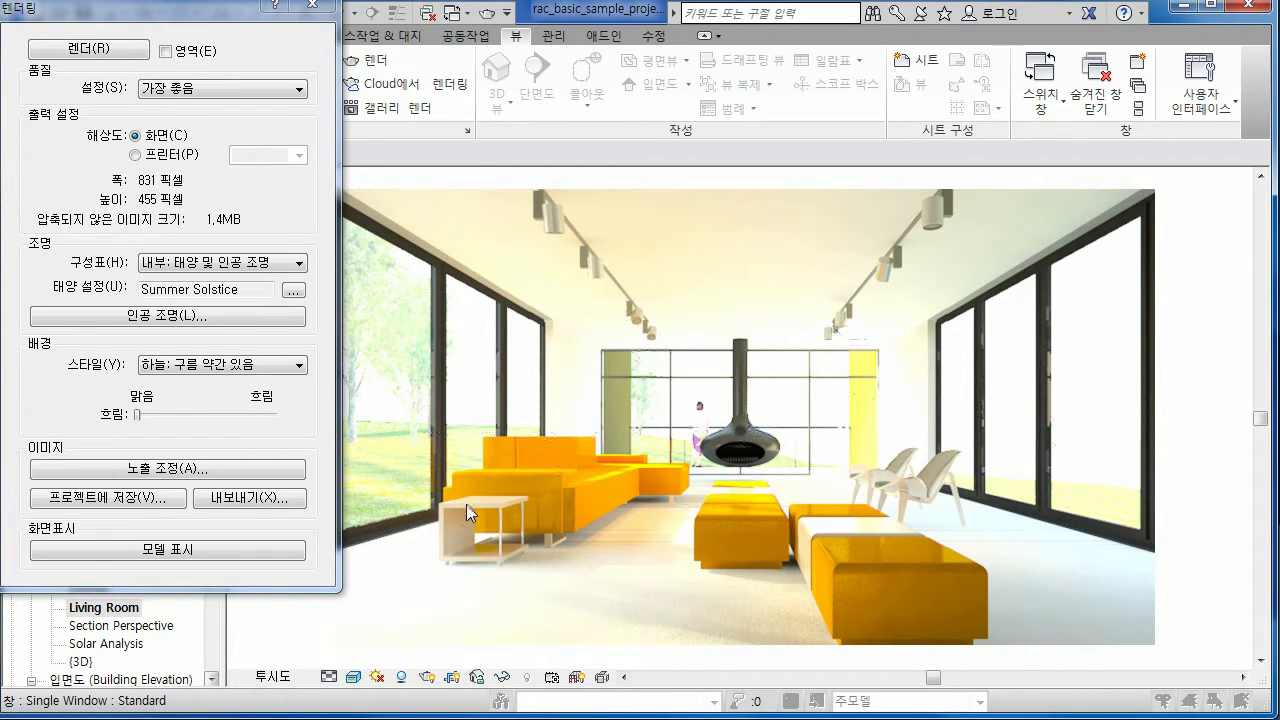
- Try an exposure value (노출 값) of 13.05 on the rendered Living Room image
click(170, 470)
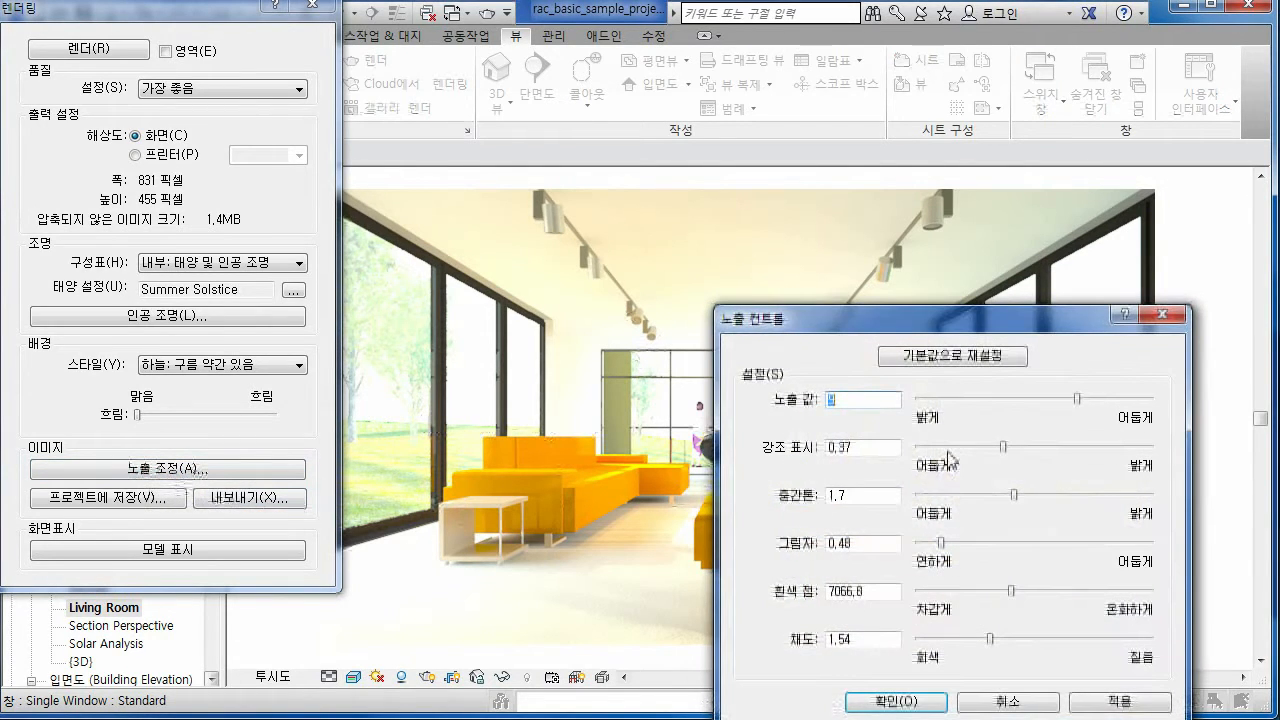
drag(1077, 399, 1120, 399)
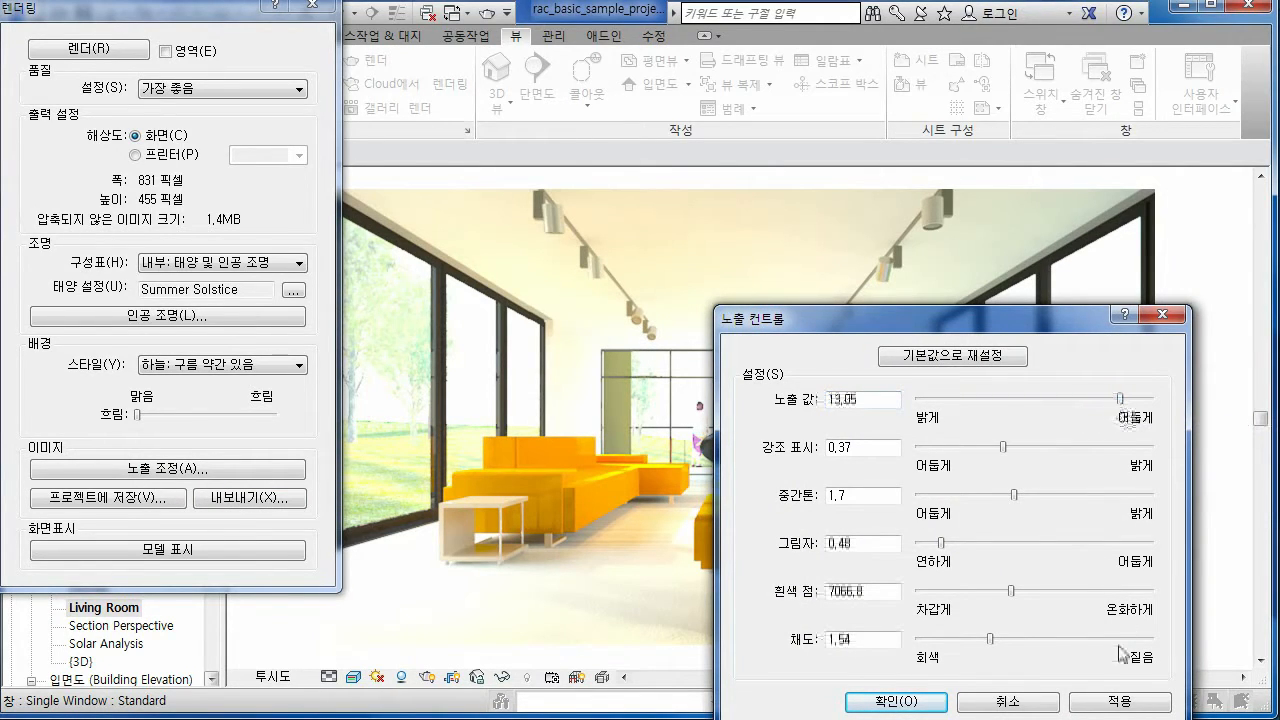
click(1120, 704)
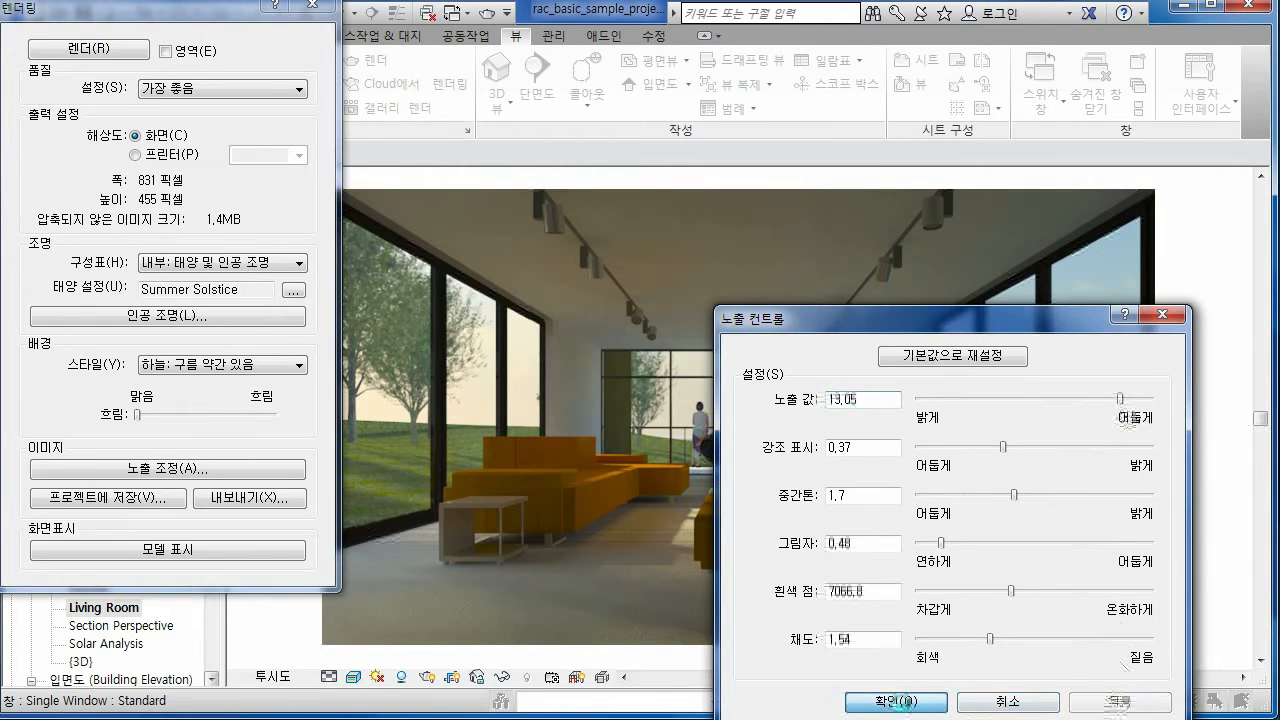
click(895, 702)
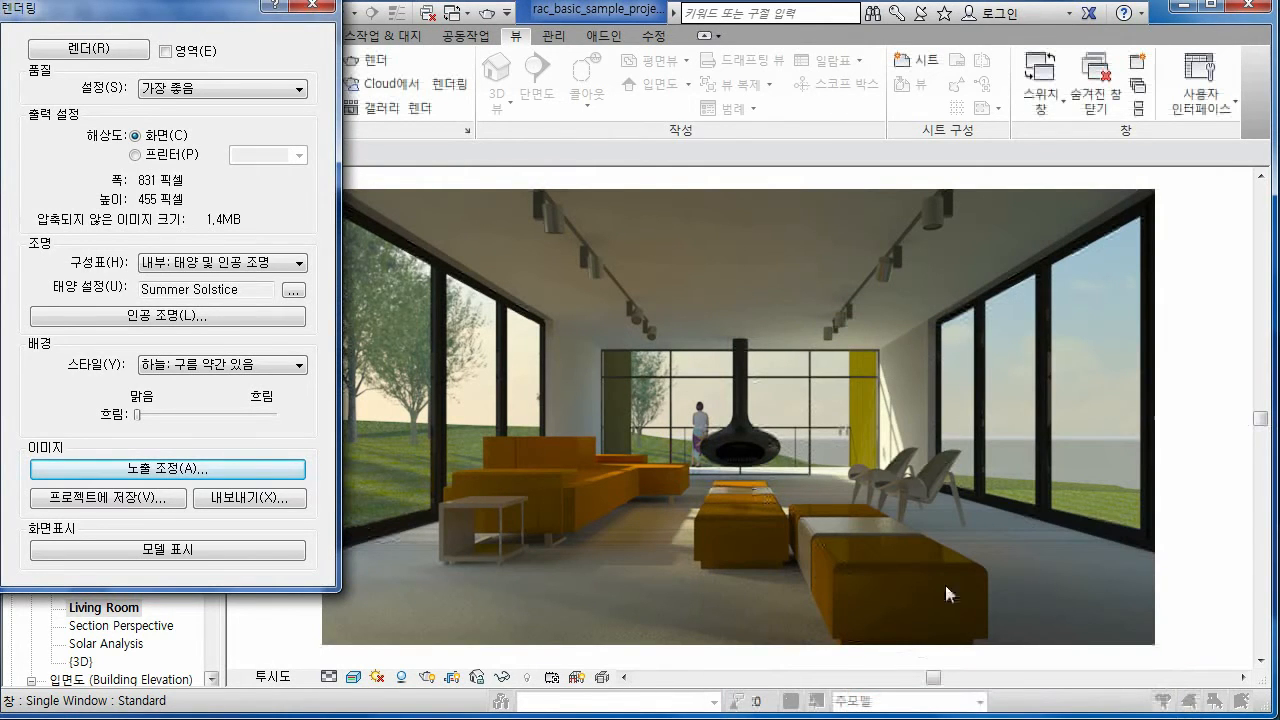
- Fine-tune the rendered image's exposure value (노출 값) through 12.79 to 12.33 and apply it
click(219, 468)
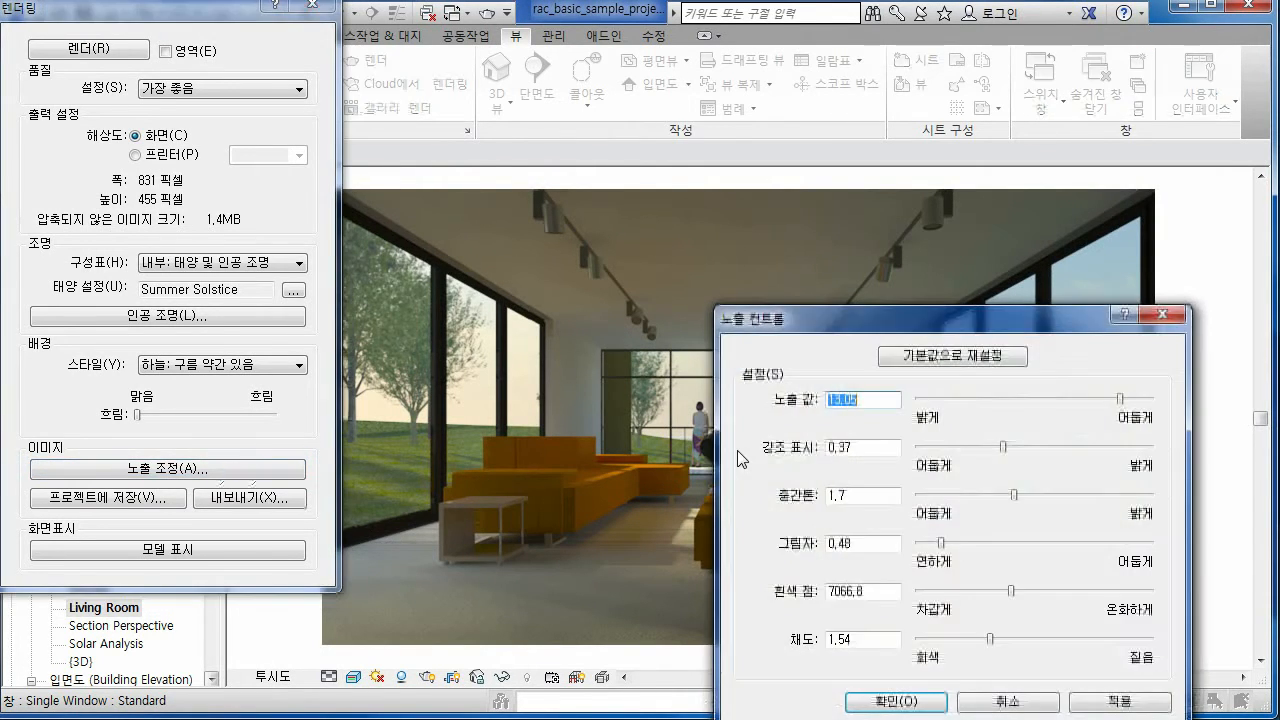
drag(1122, 399, 1117, 399)
click(1120, 702)
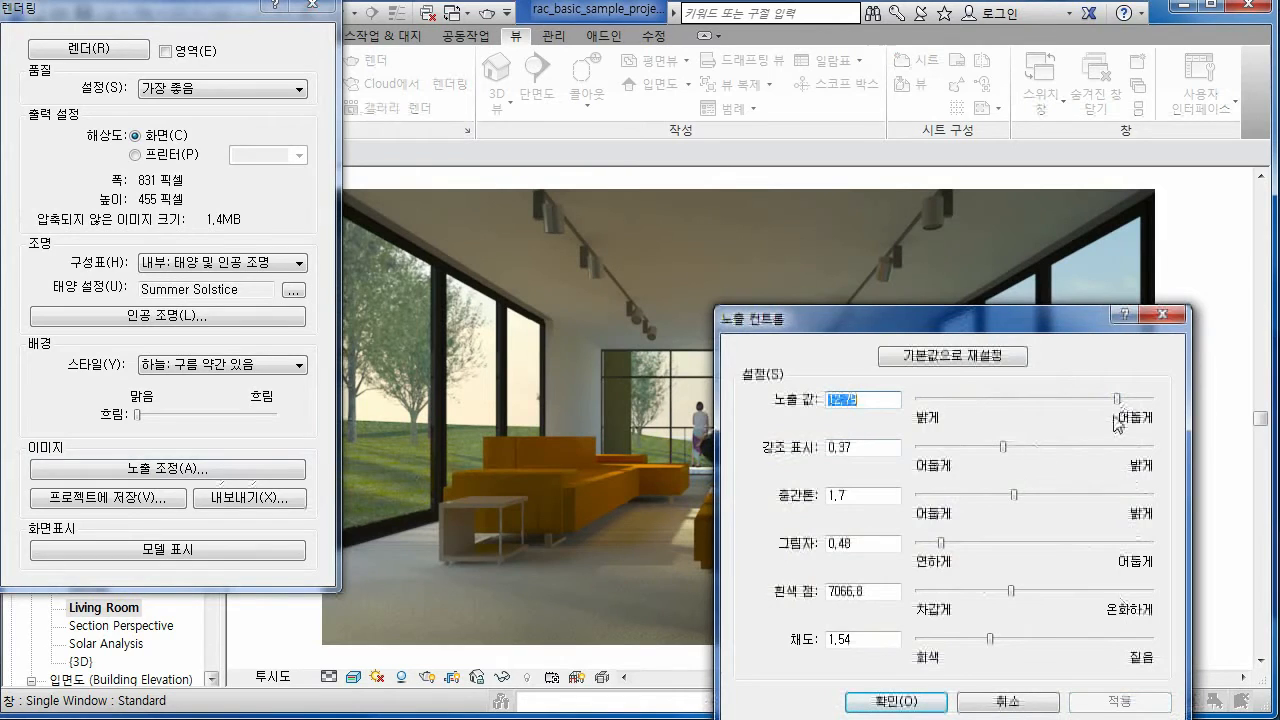
drag(1118, 402, 1112, 400)
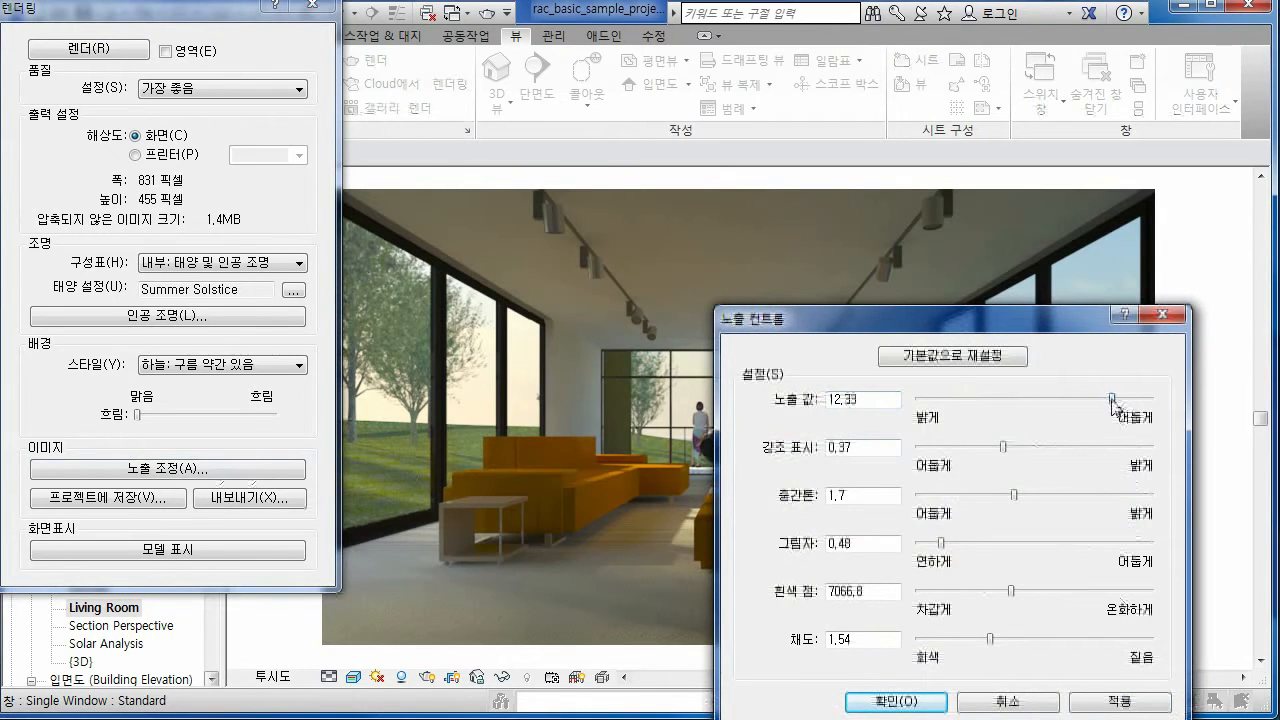
click(1123, 703)
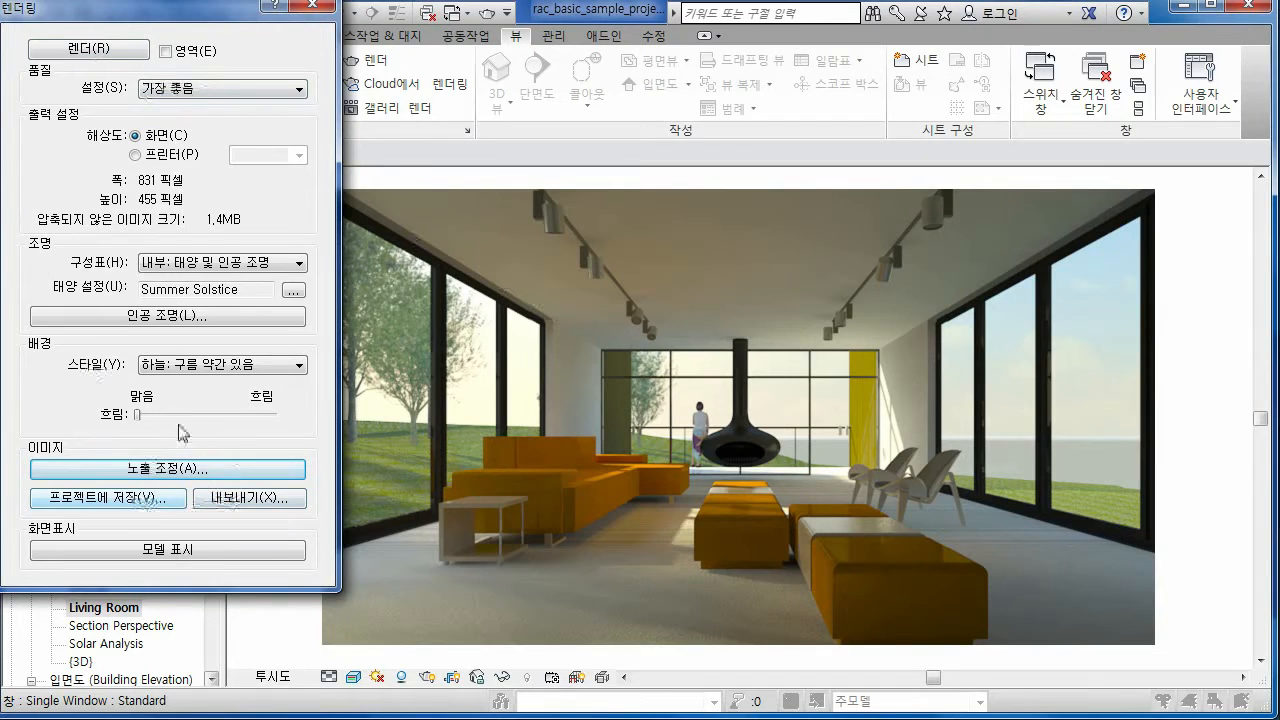
- Export the rendered image to Documents as the JPEG file Living Room, and switch the display to the model and back to the rendering
click(130, 500)
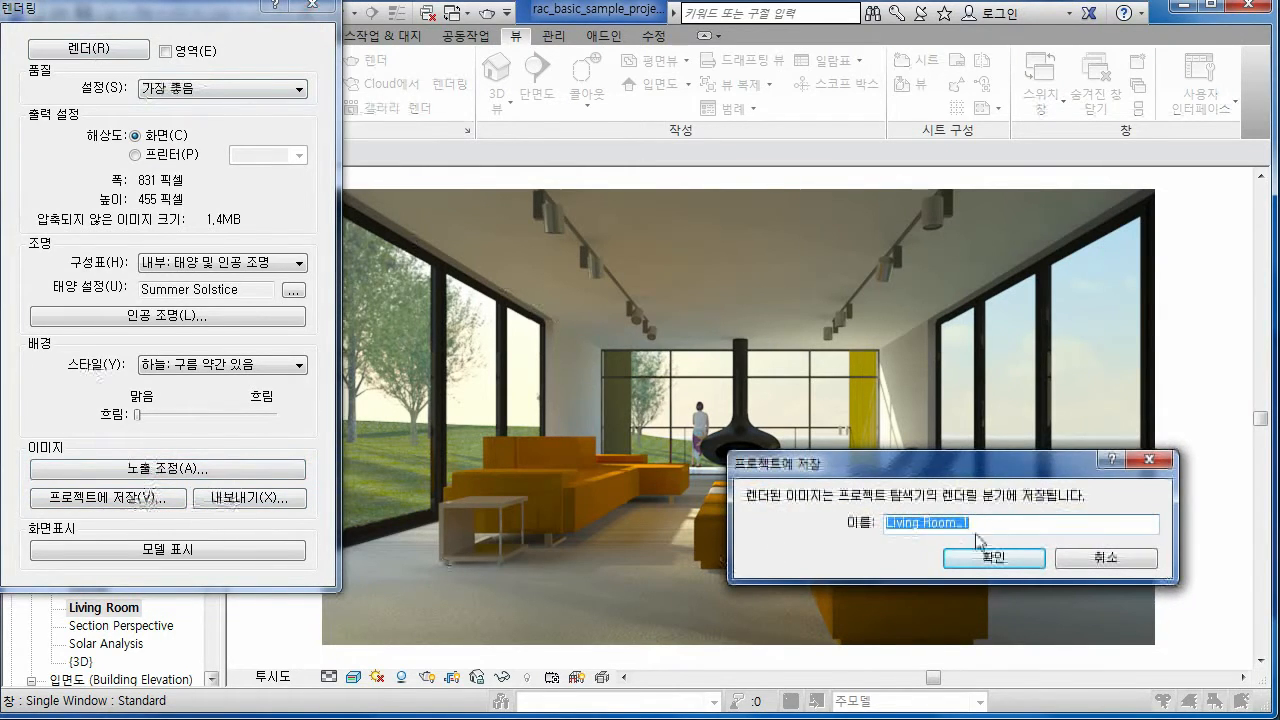
click(1101, 558)
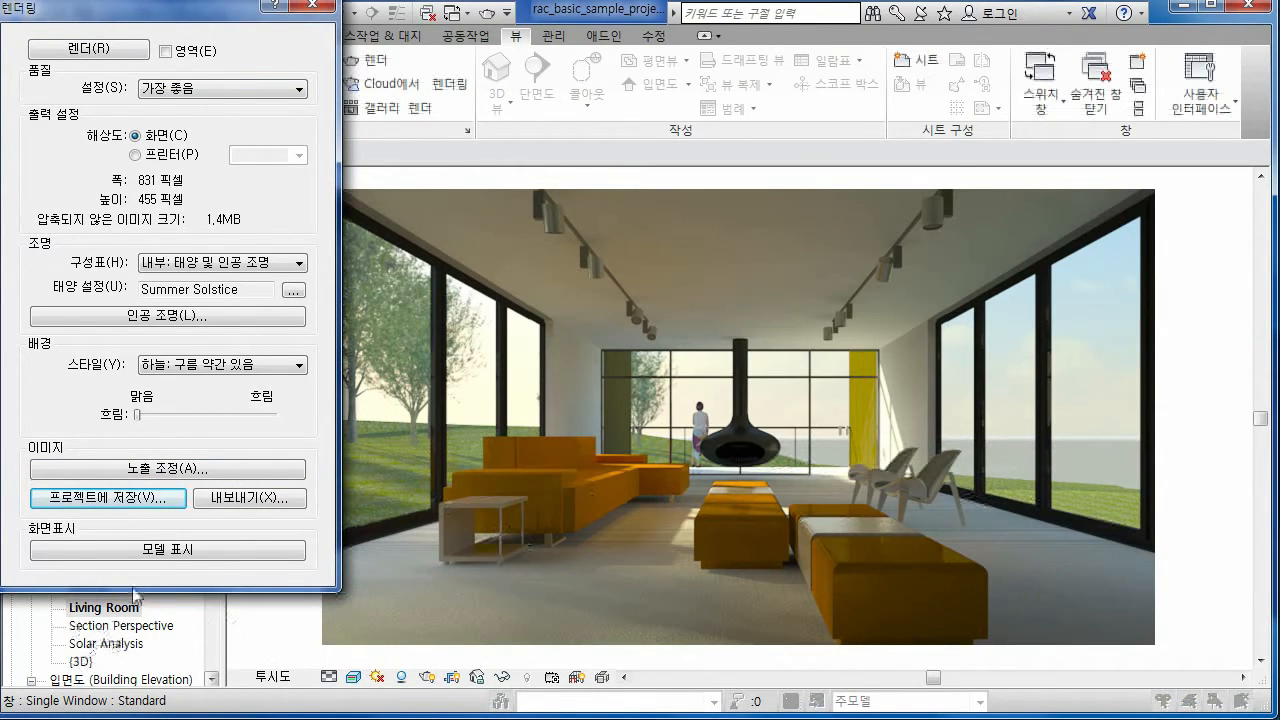
click(277, 505)
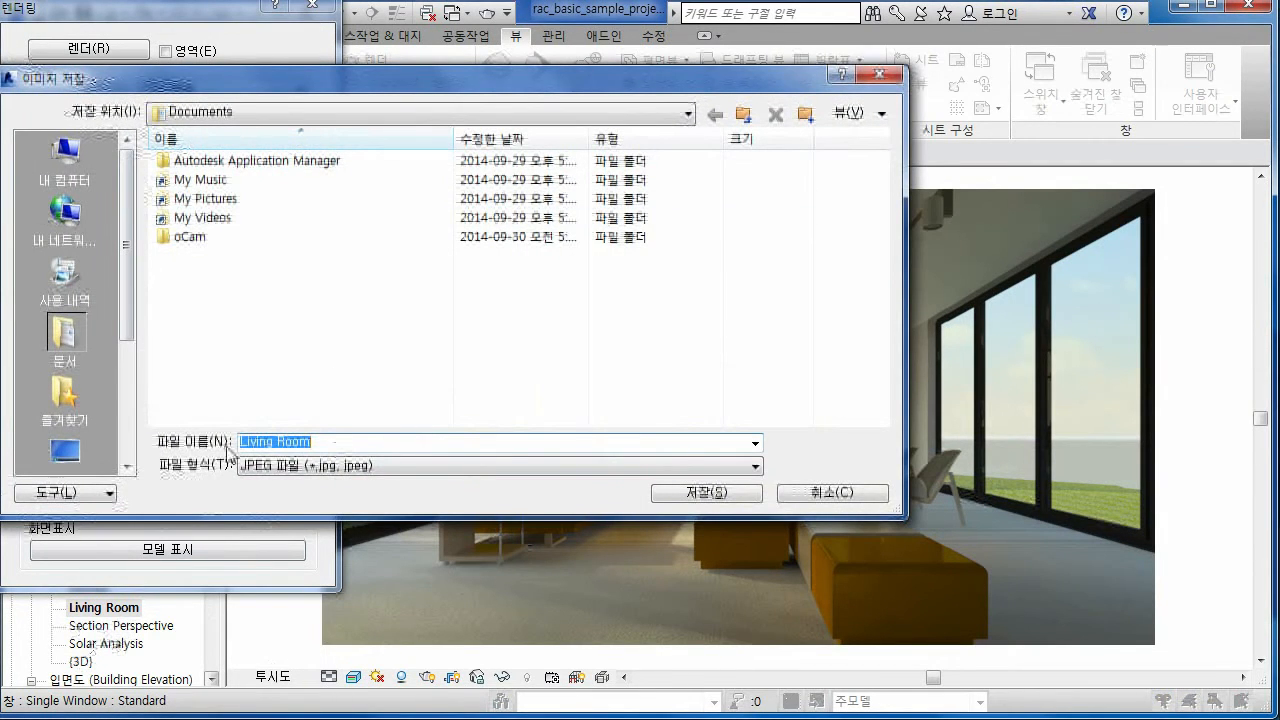
click(712, 494)
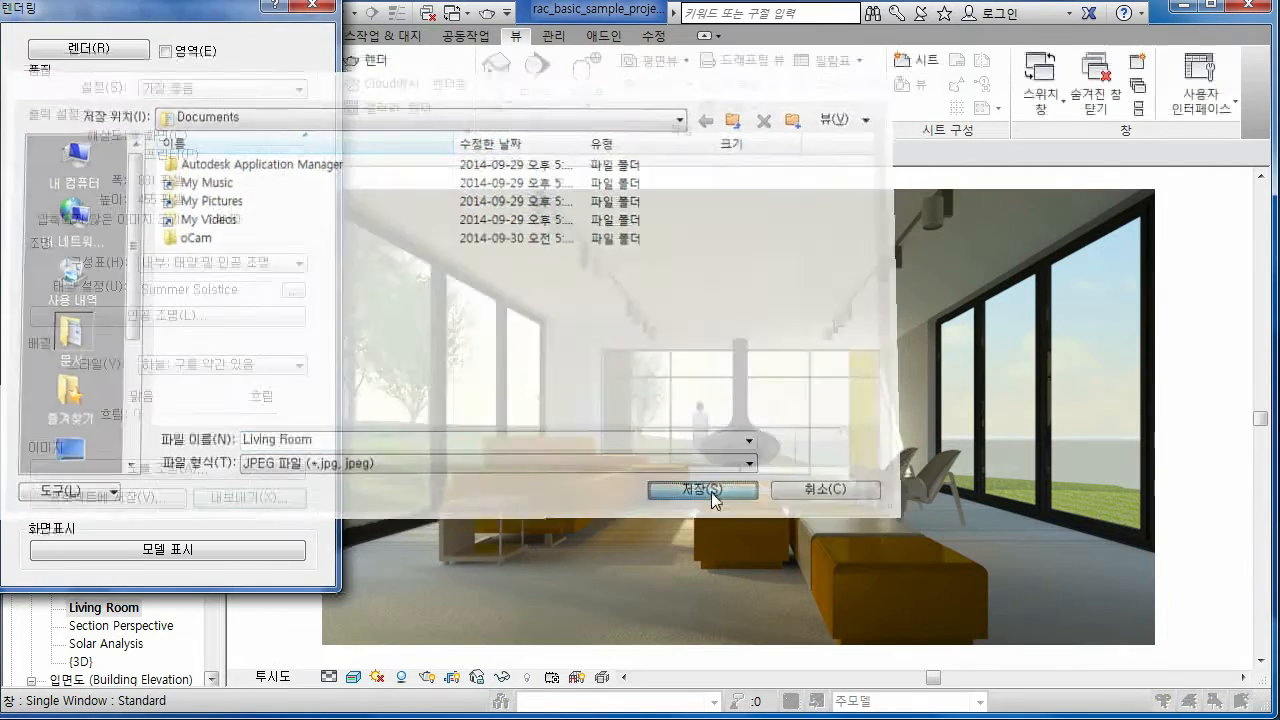
click(183, 556)
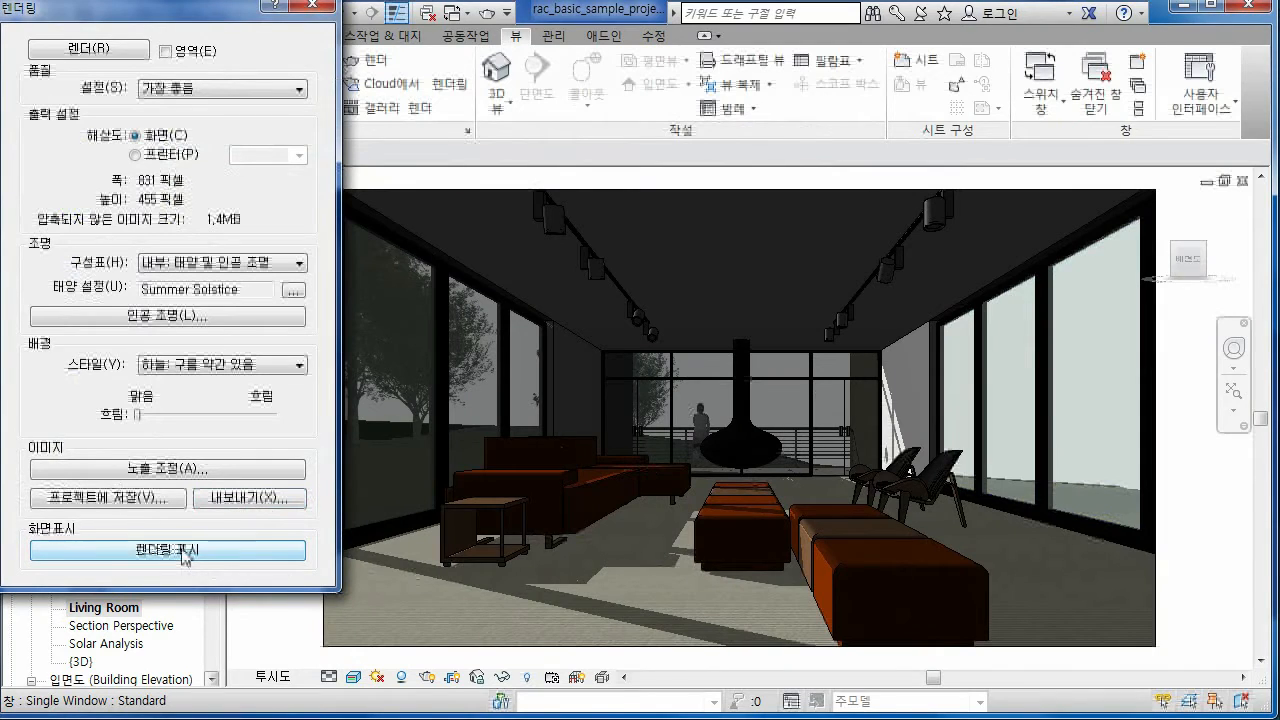
click(185, 552)
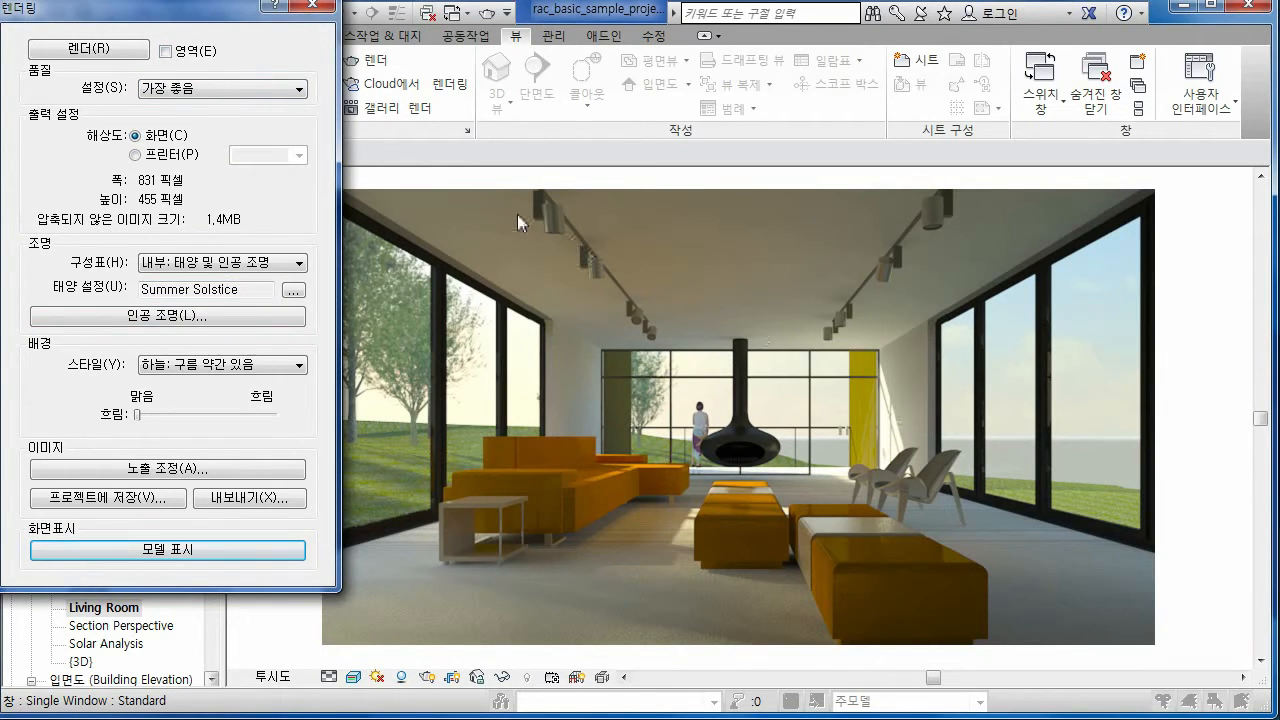
- Set the render quality to medium (중간) and start rendering the Living Room view again
click(184, 92)
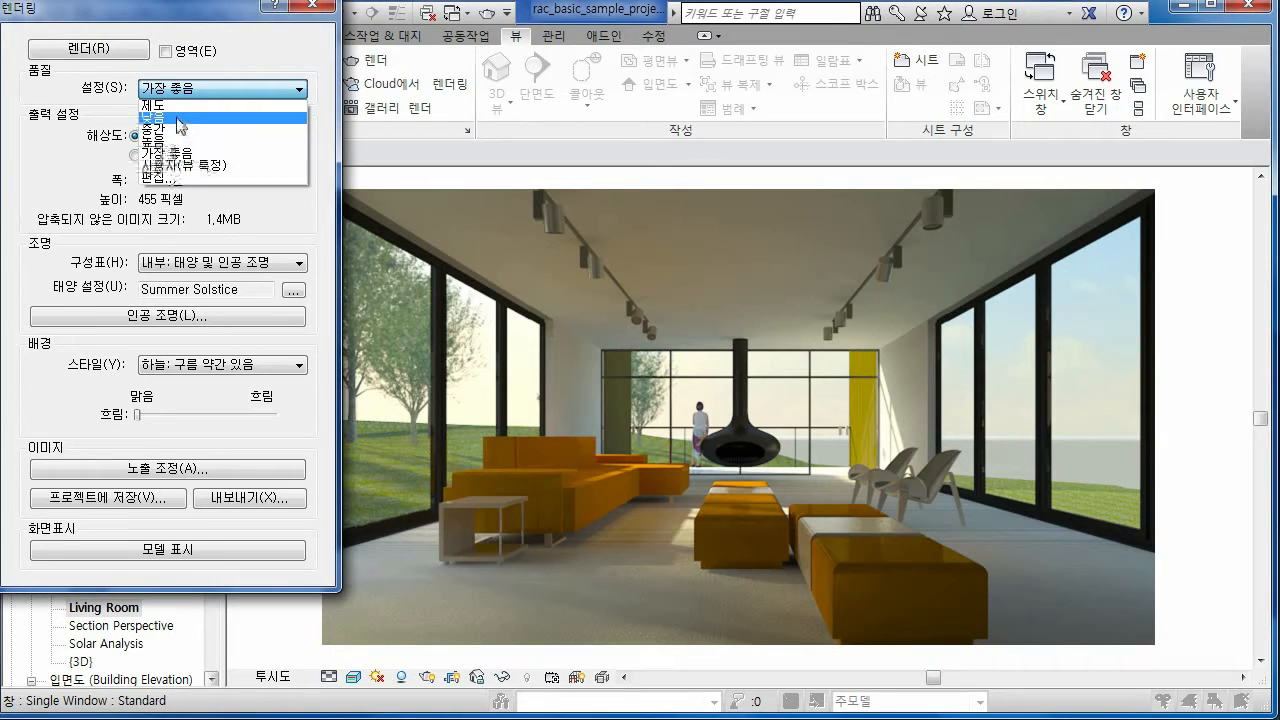
click(174, 131)
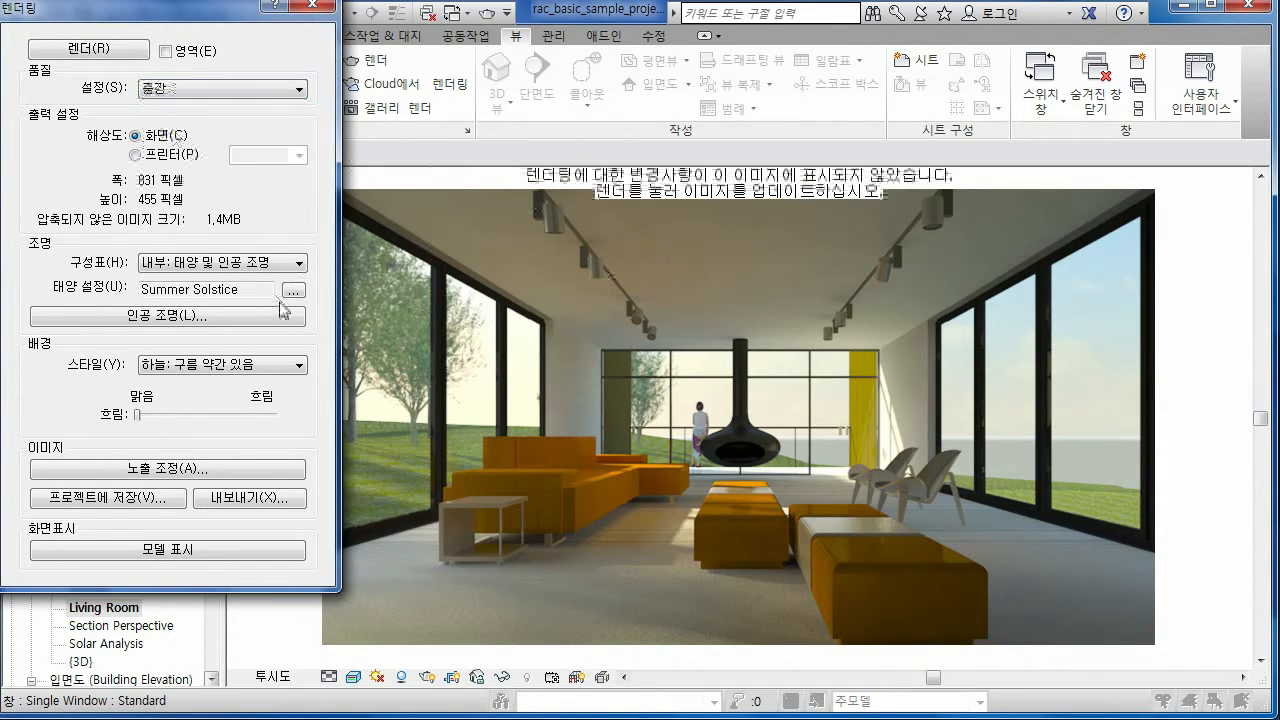
click(90, 48)
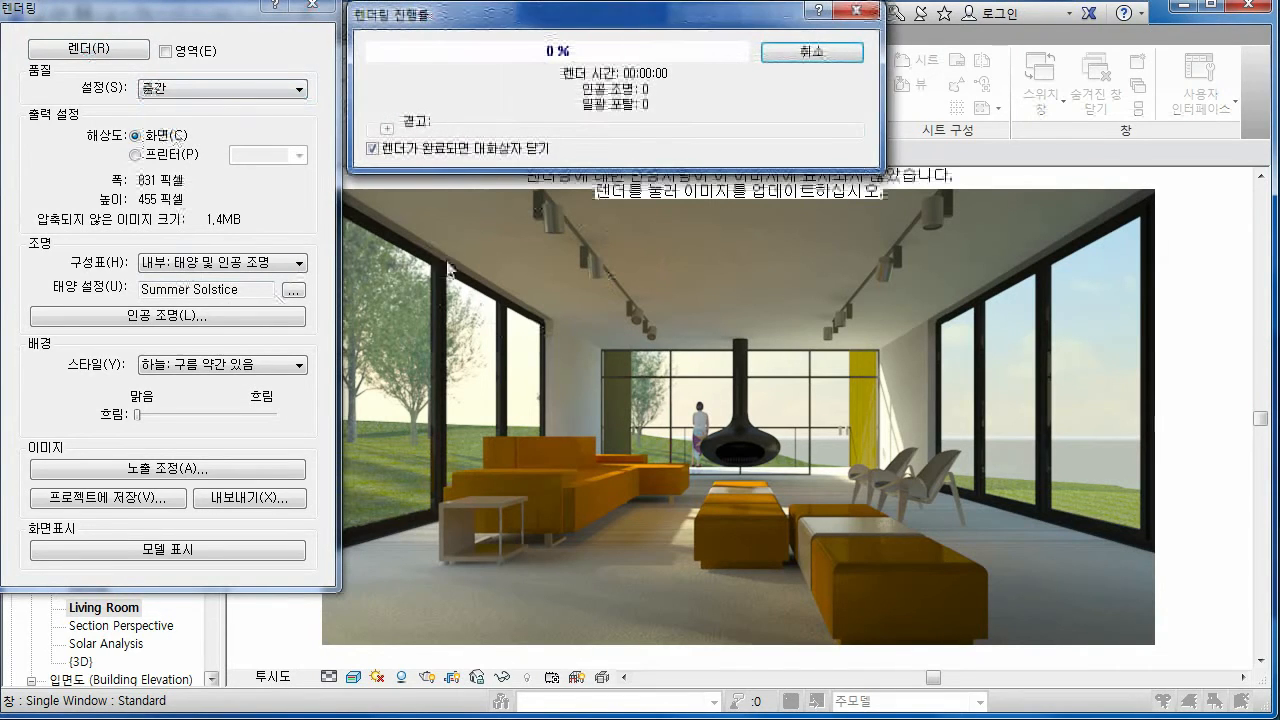
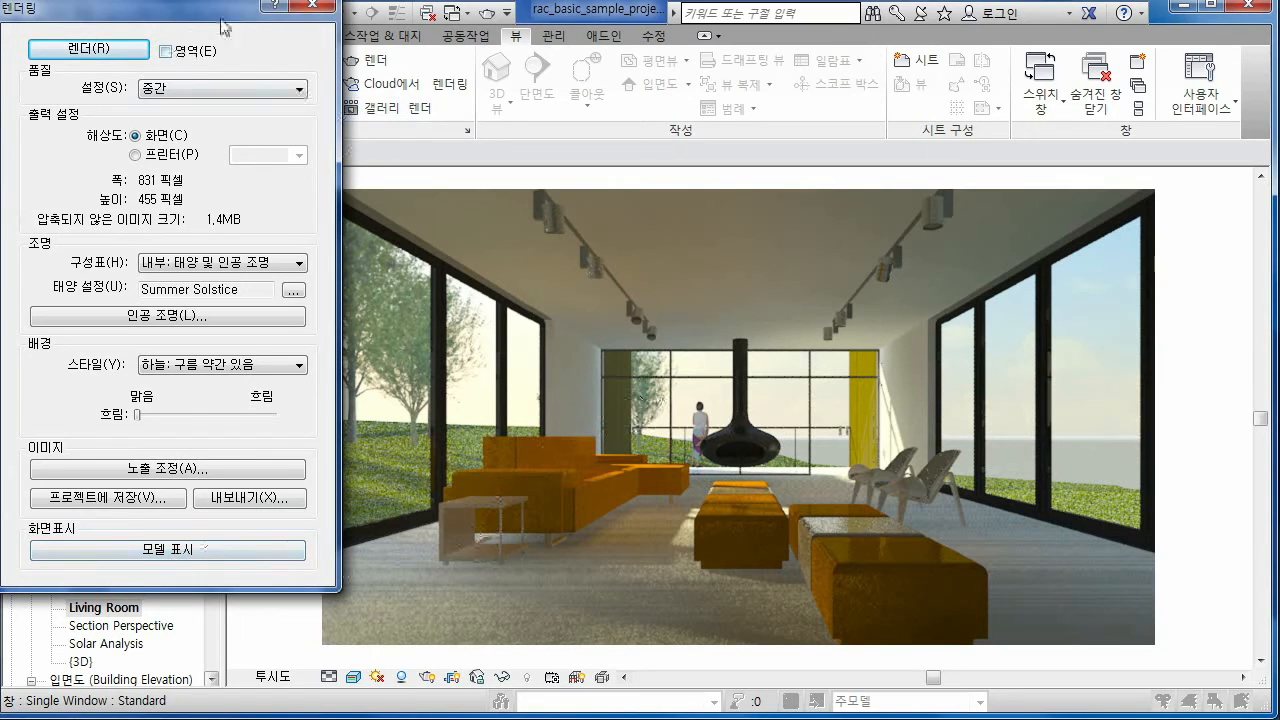
- Close the rendering dialog, collapse the 3D view, elevation and building section groups in the project browser, and expand the Rendering group
click(324, 8)
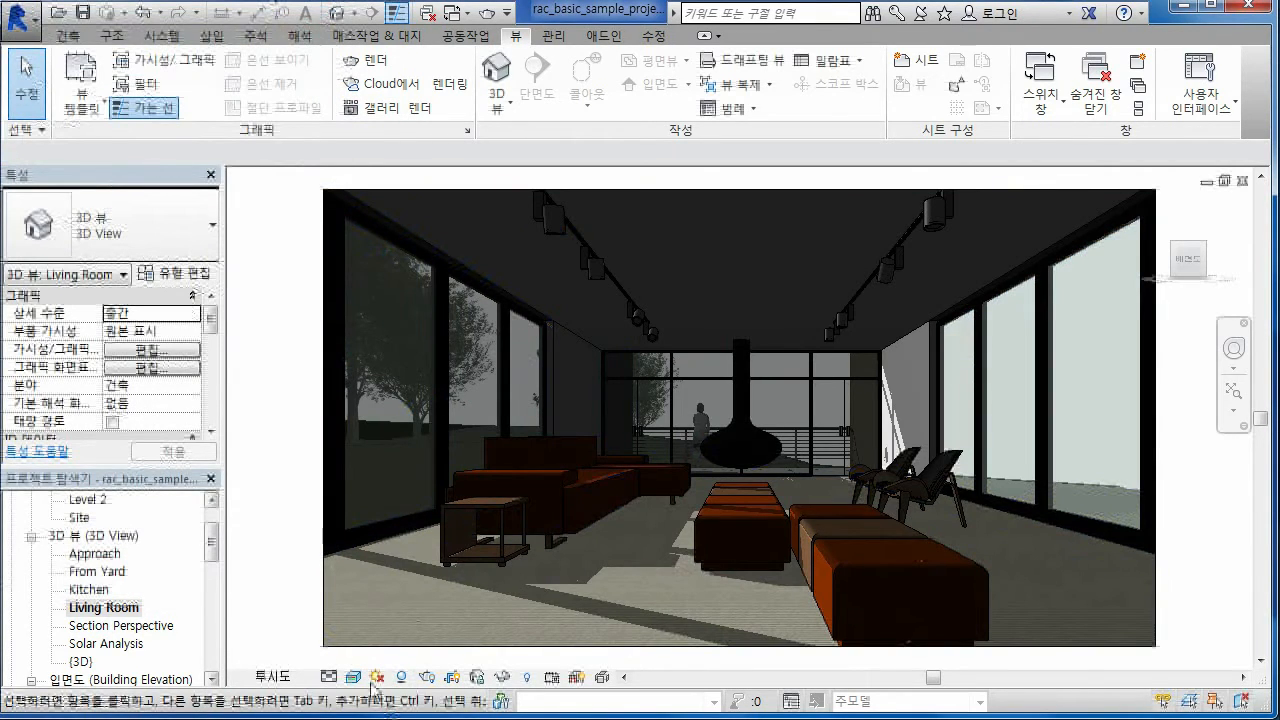
click(31, 537)
click(32, 554)
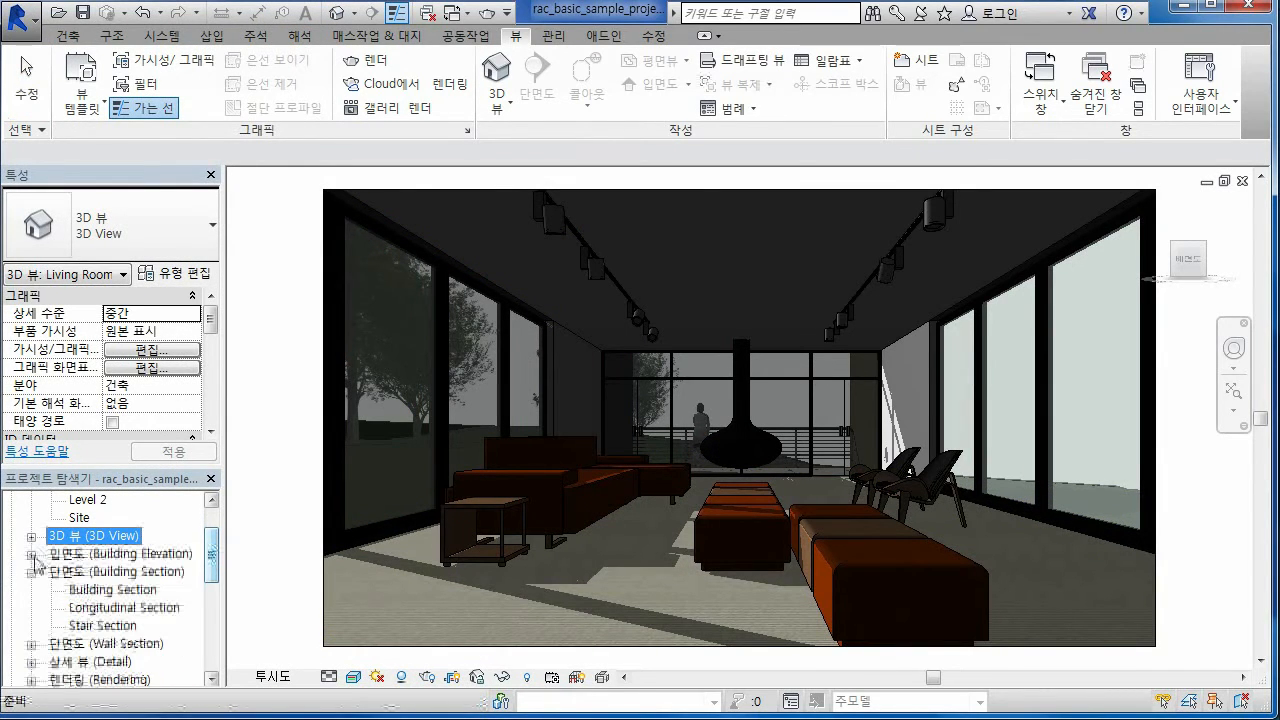
click(31, 572)
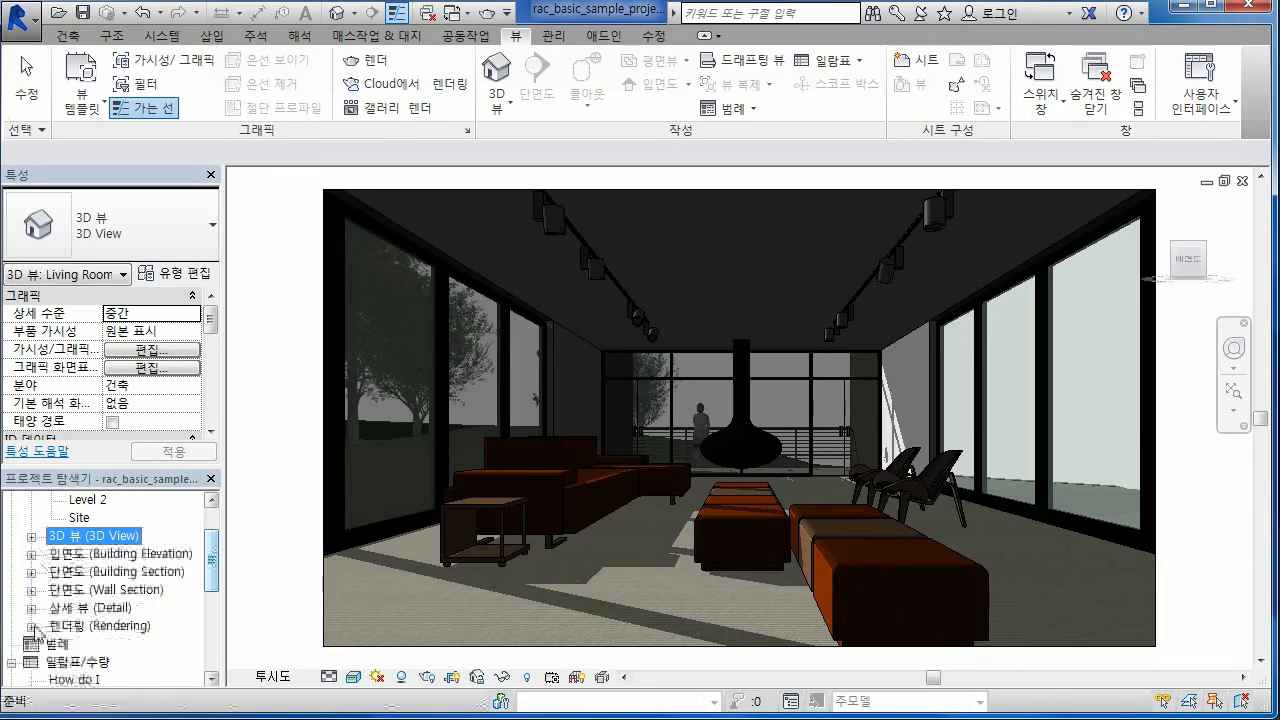
click(31, 626)
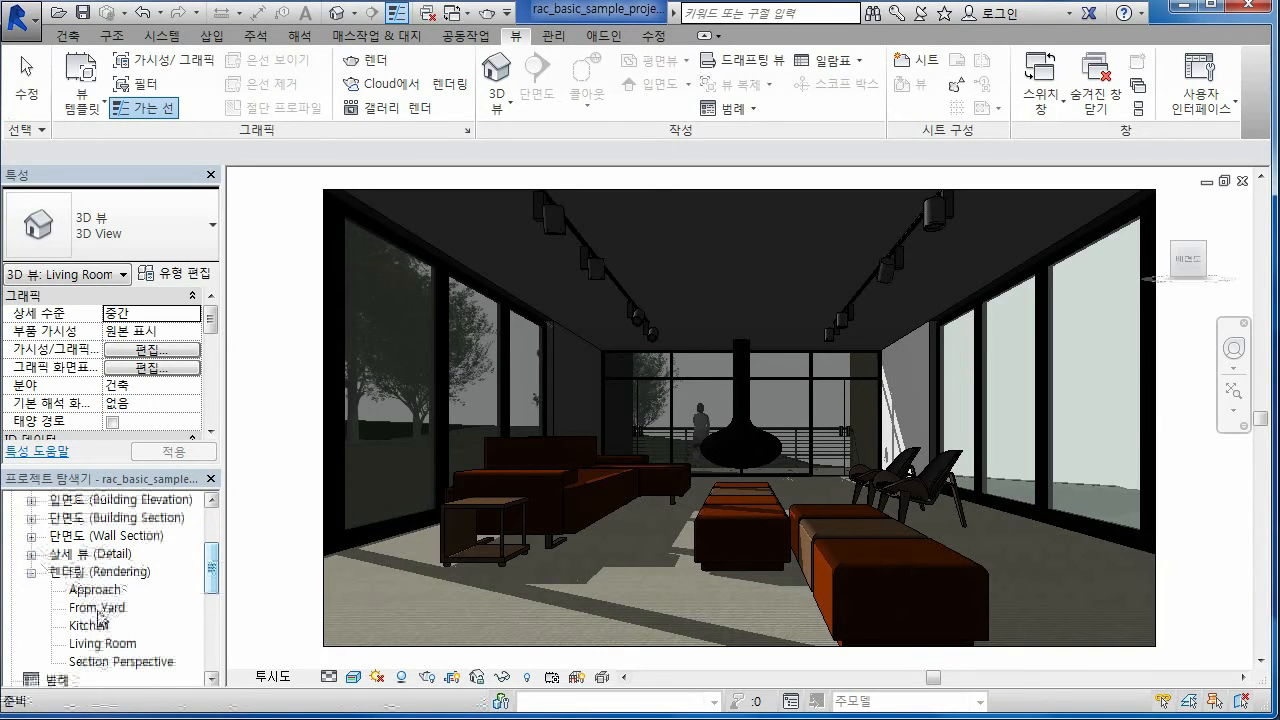
- View the saved renderings From Yard, Approach, Living Room and Section Perspective one after another
double_click(98, 610)
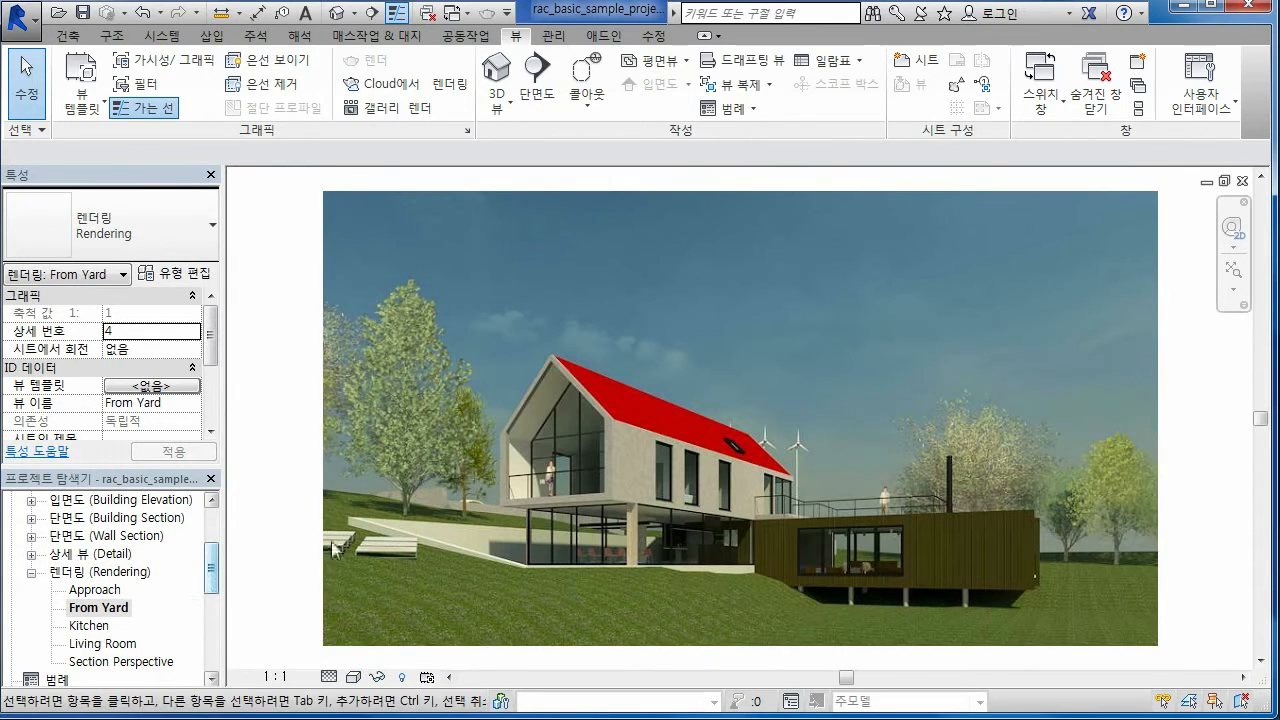
double_click(98, 590)
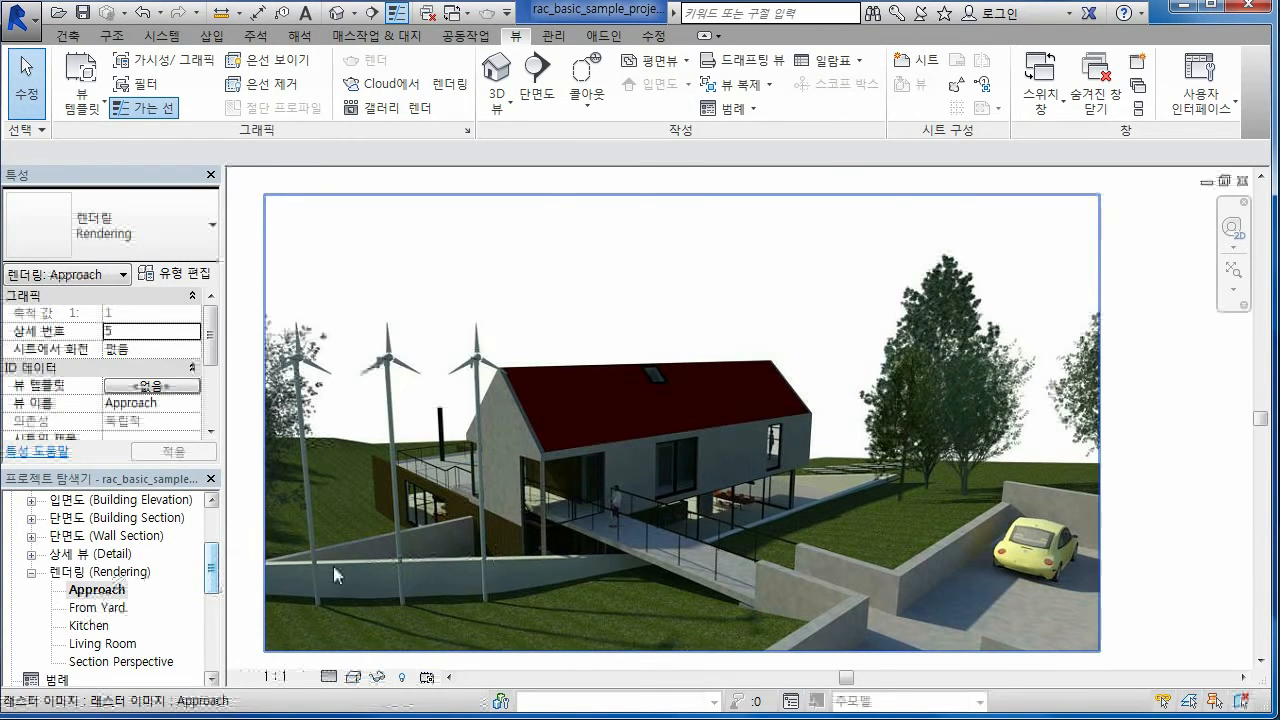
double_click(98, 643)
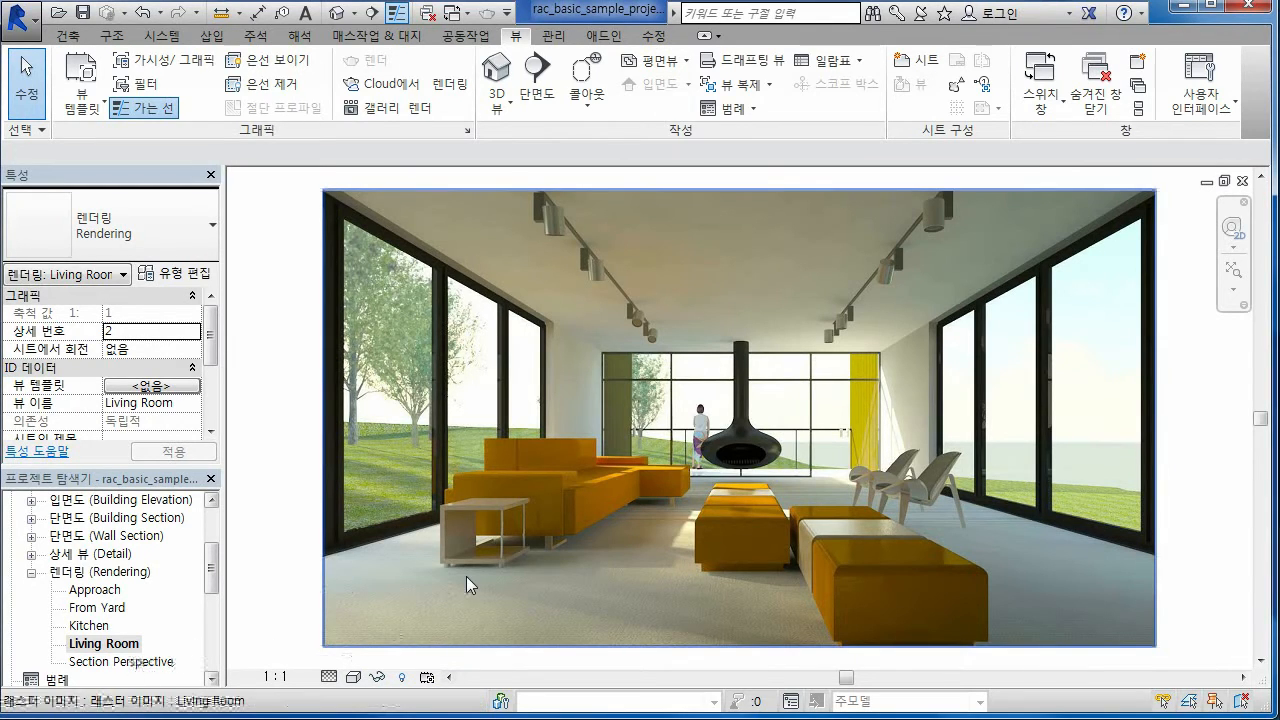
double_click(122, 661)
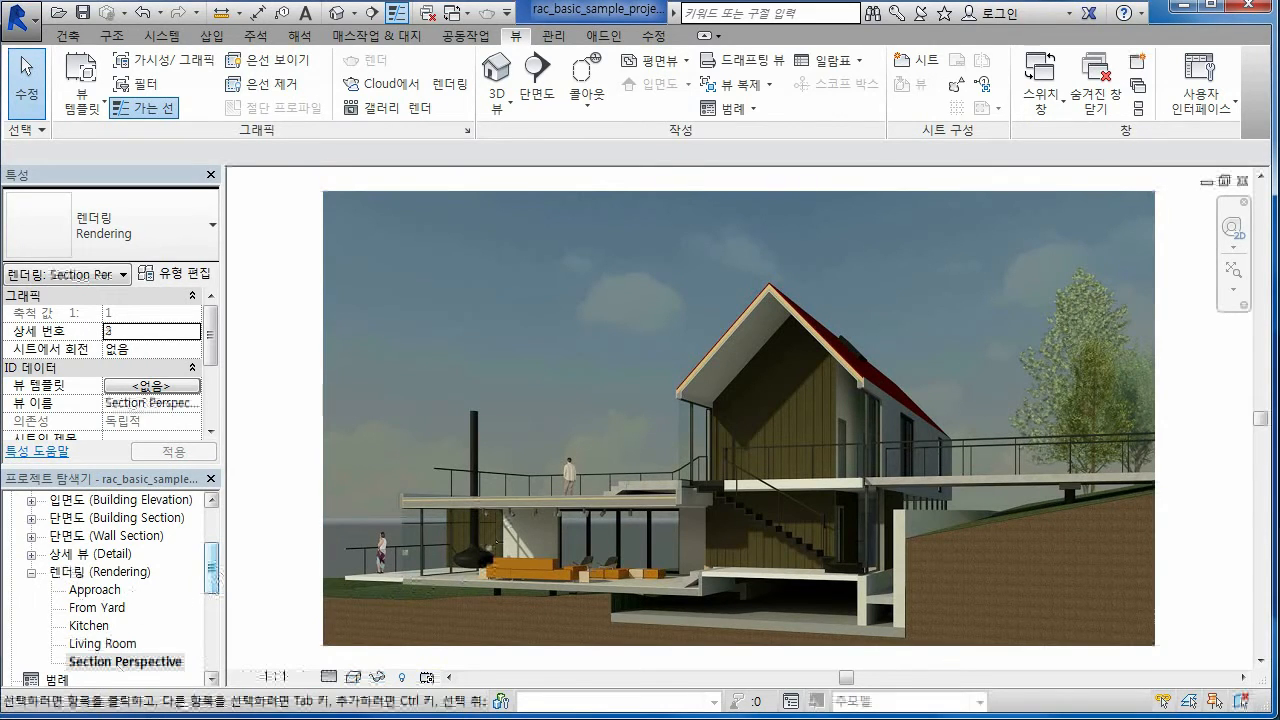
- Collapse the Rendering group, open the Kitchen 3D view and look through its temporary hide/isolate (임시 숨기기/분리) options
click(31, 571)
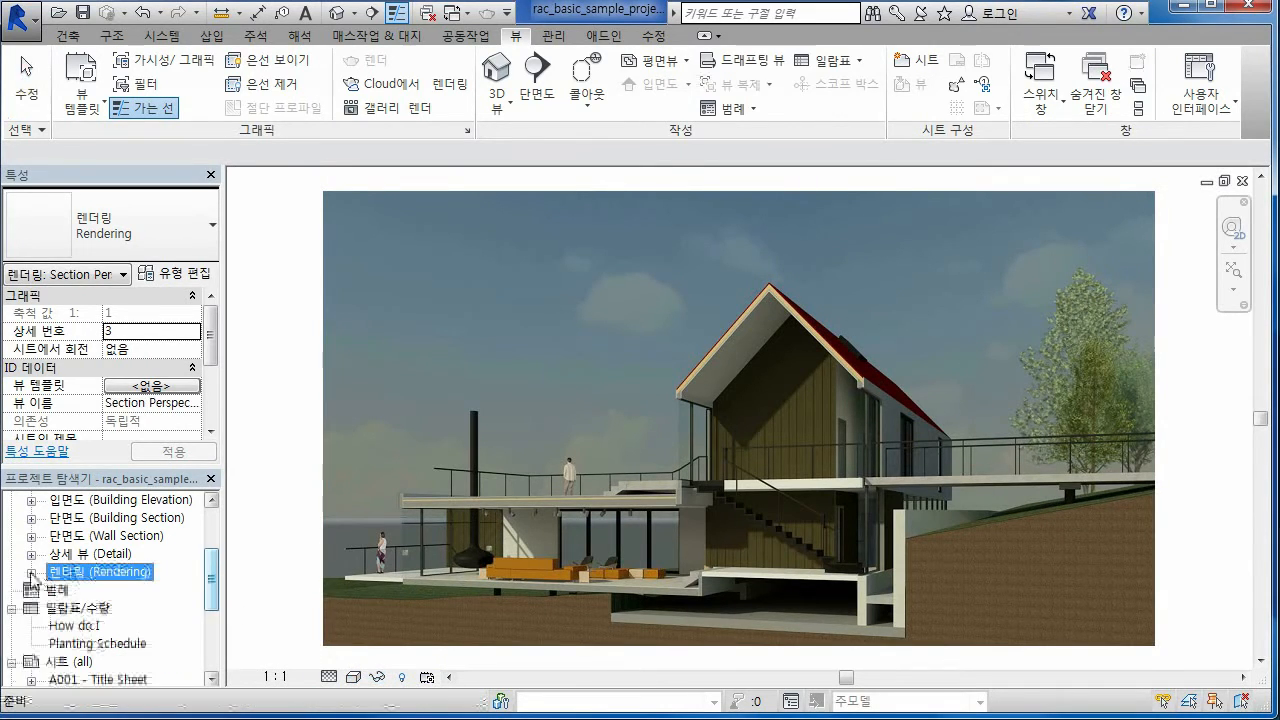
scroll(160, 588, up, 2)
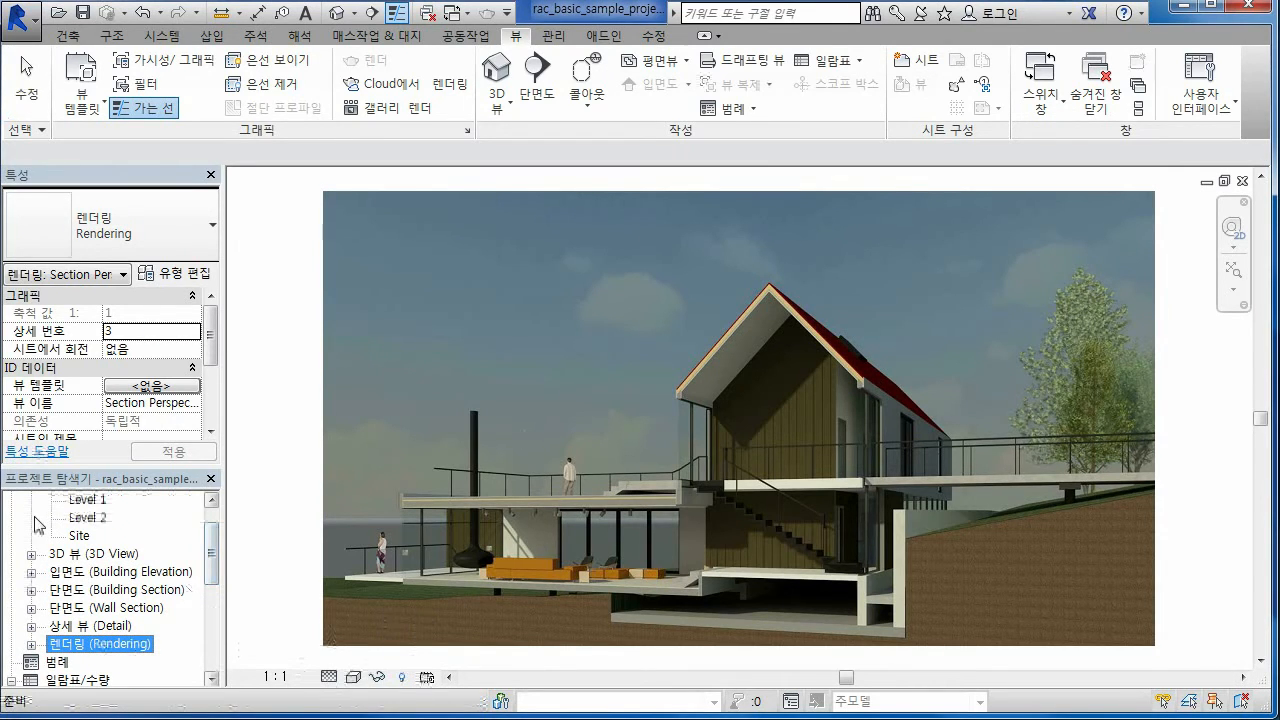
scroll(130, 563, up, 1)
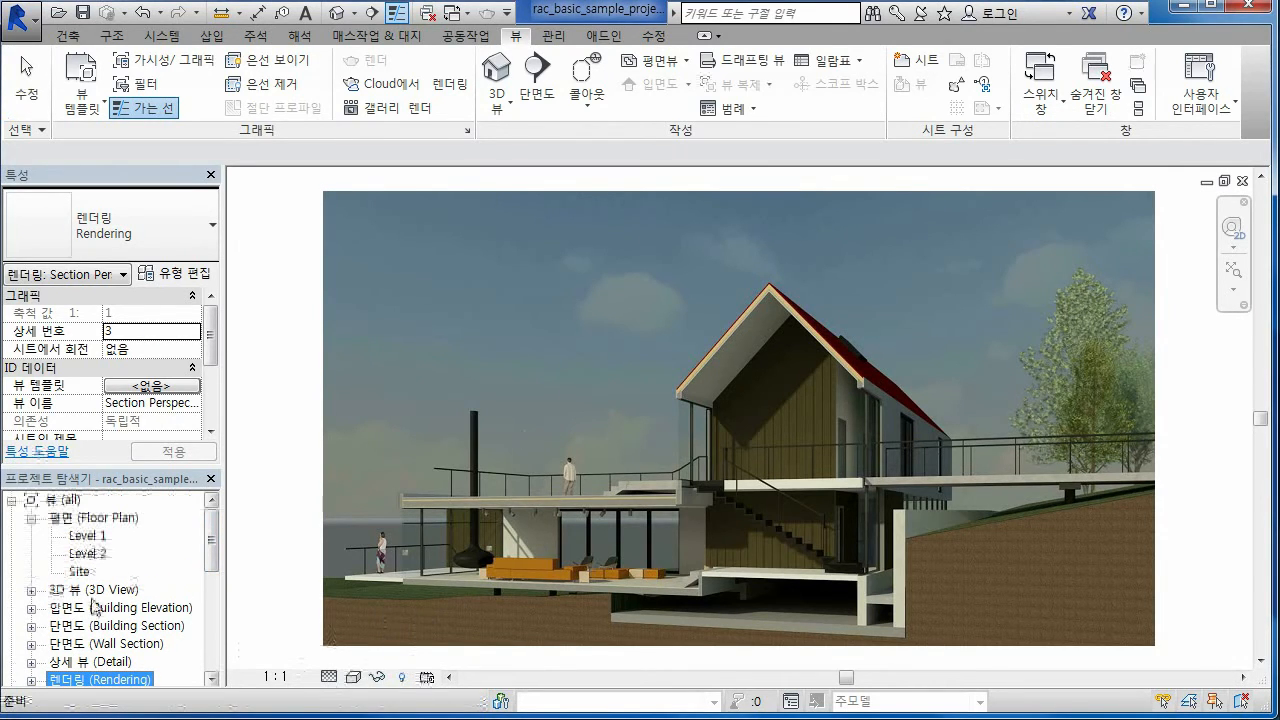
click(32, 590)
click(90, 556)
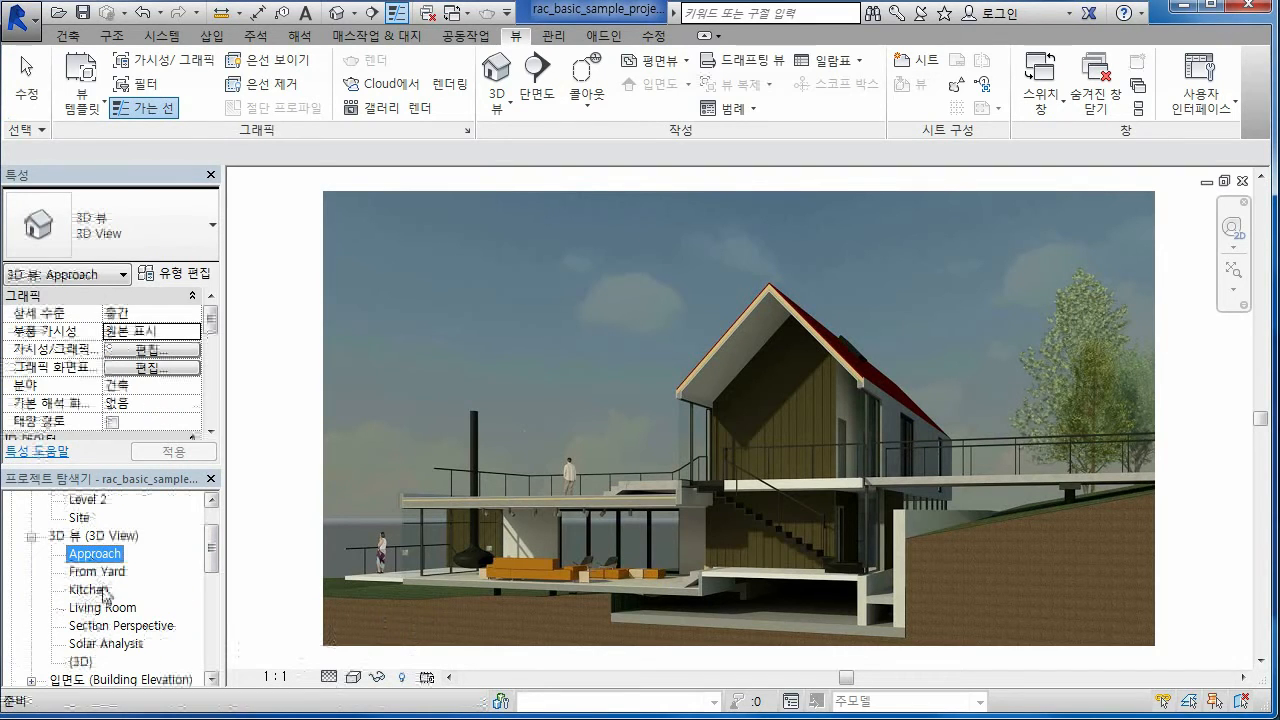
double_click(96, 590)
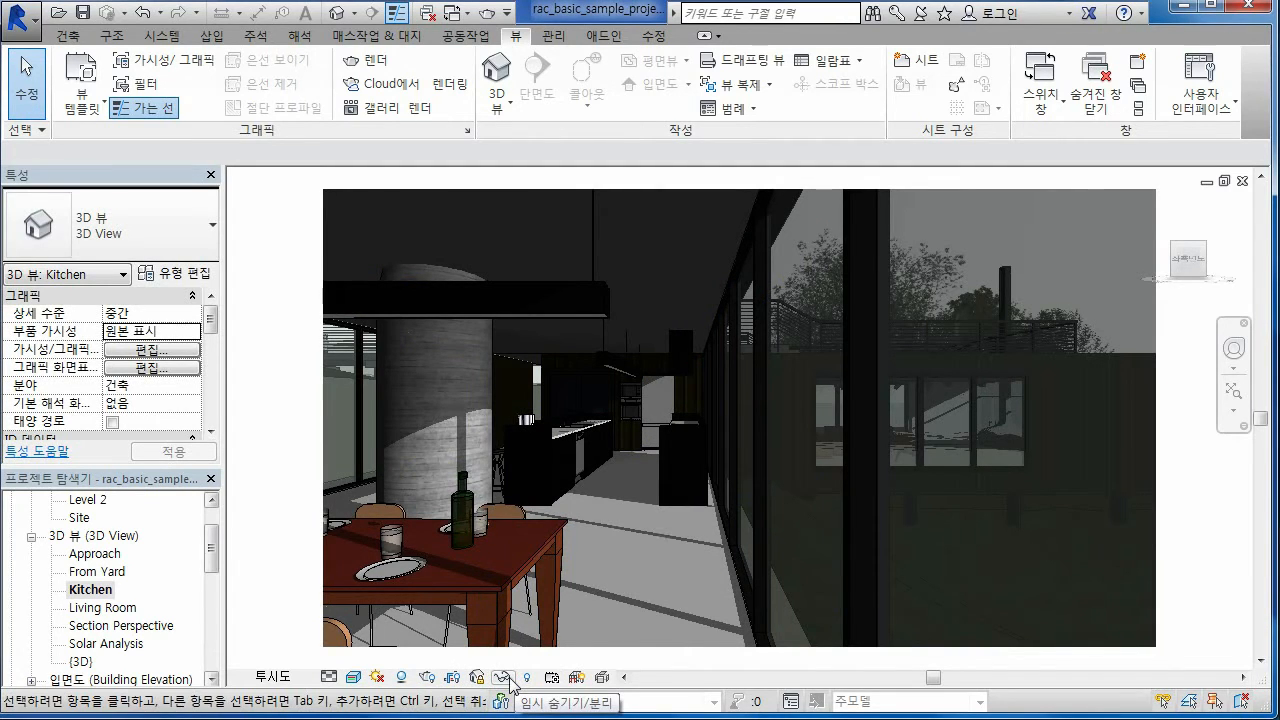
click(502, 677)
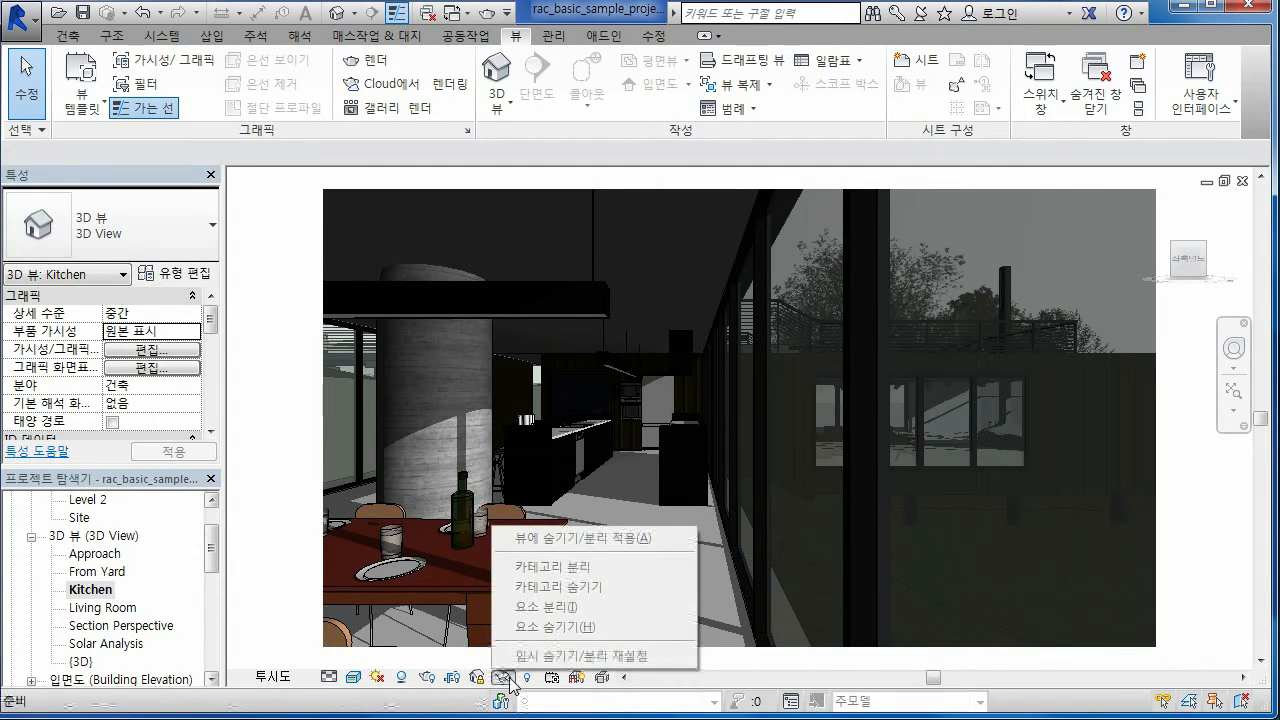
click(527, 678)
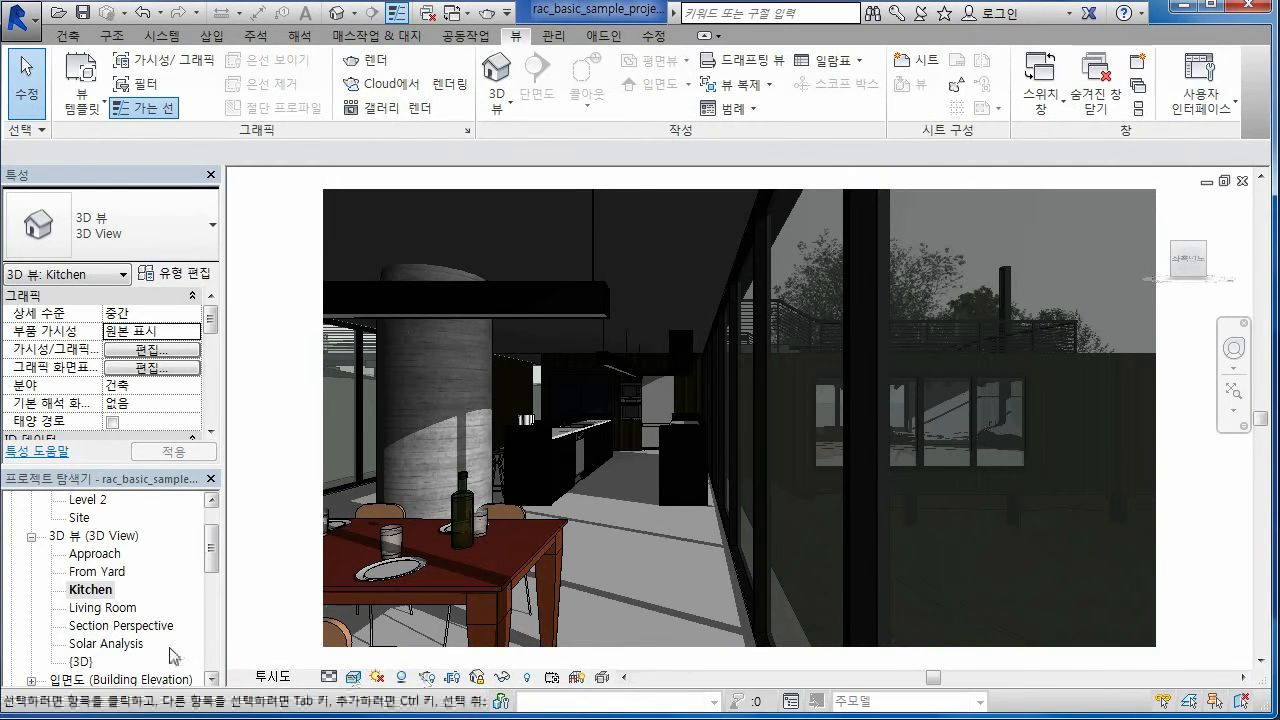
- Open the Level 1 floor plan and hide the SH_Curtain wall element along the kitchen's lower edge in this view
drag(212, 542, 217, 524)
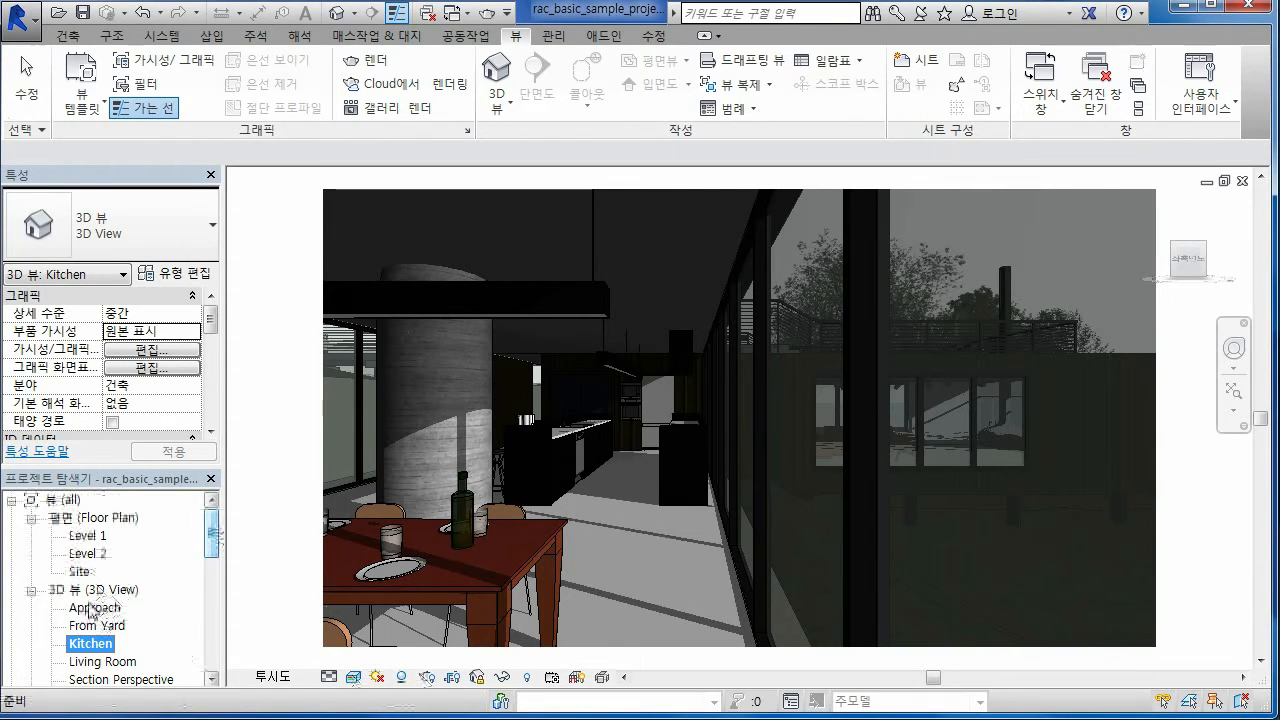
double_click(88, 536)
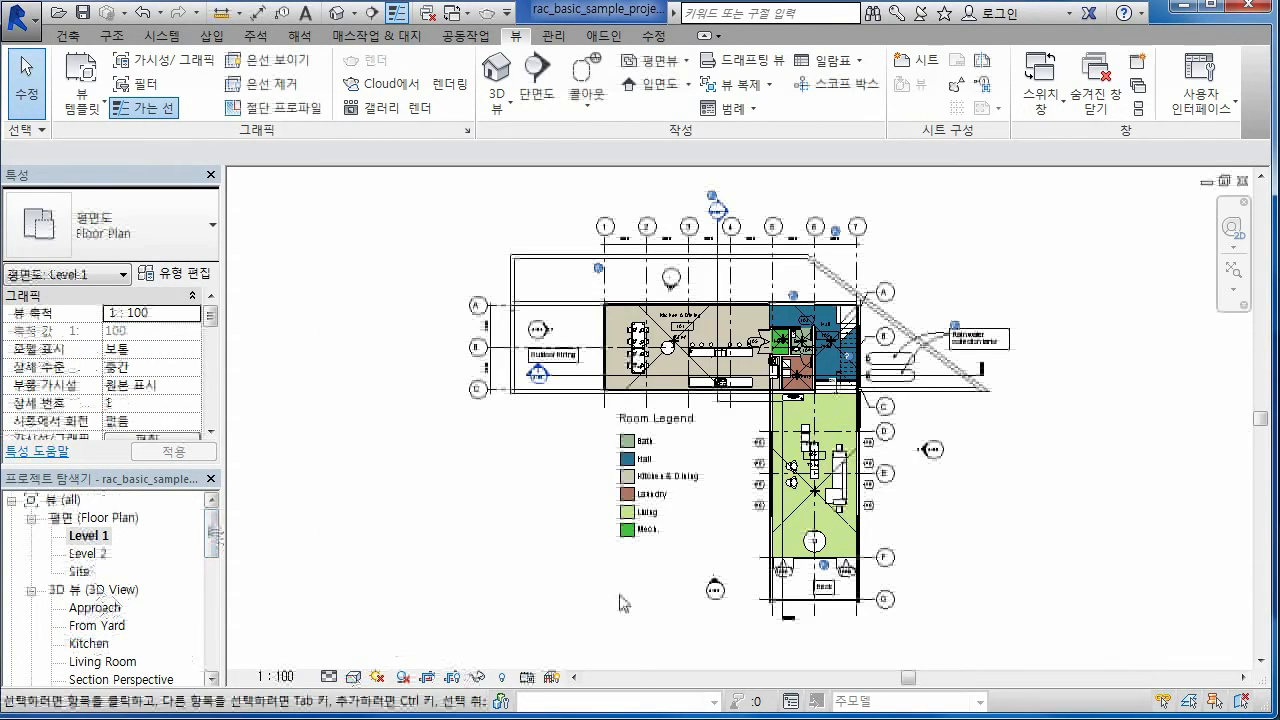
scroll(731, 460, up, 2)
scroll(745, 248, up, 5)
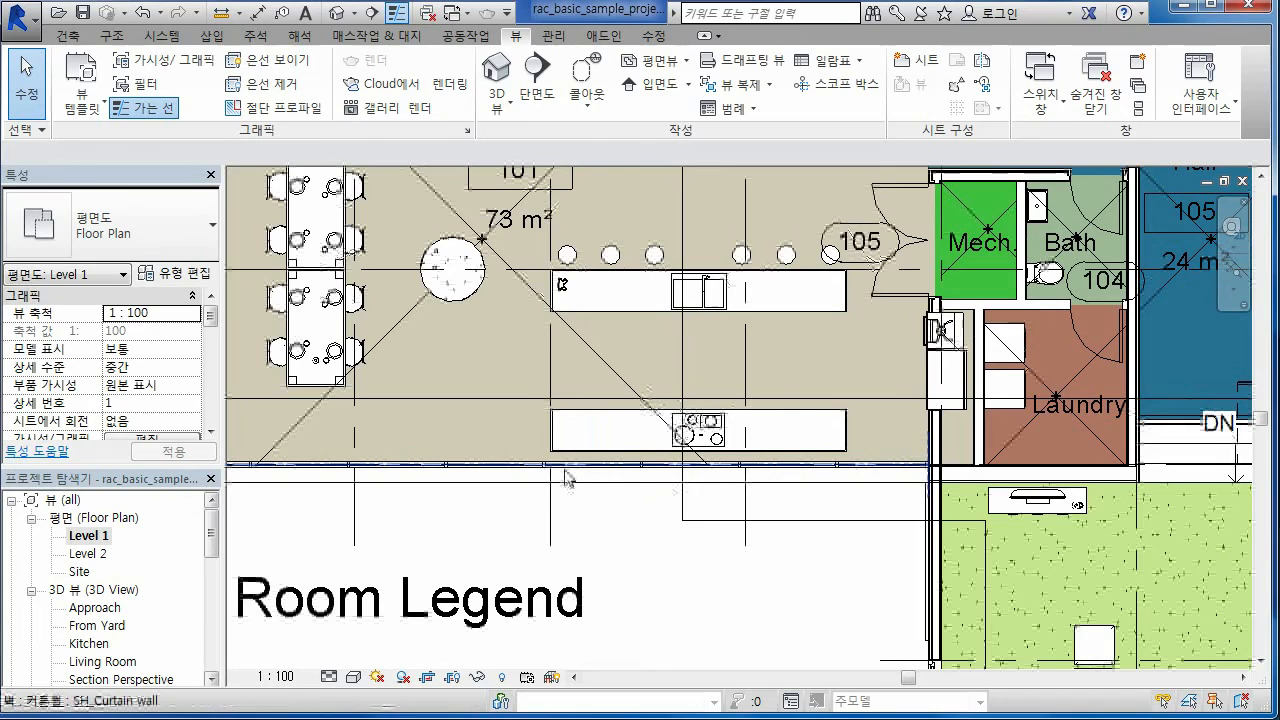
click(566, 472)
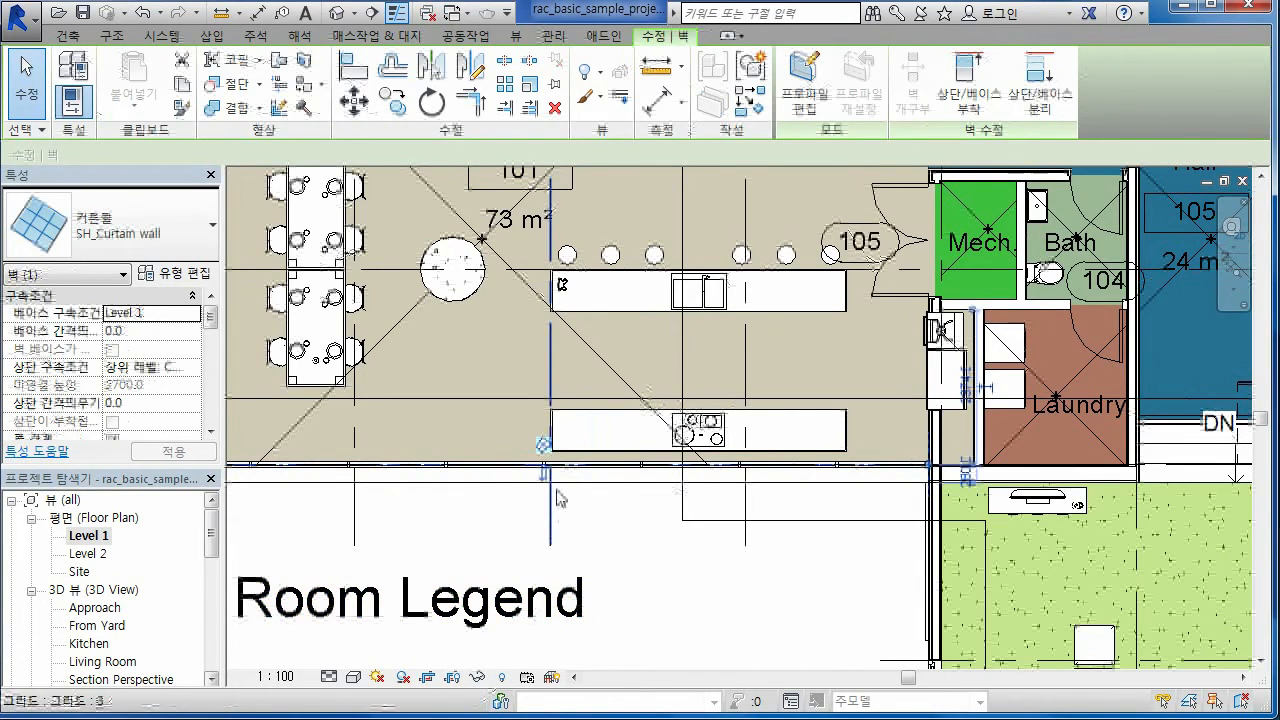
right_click(567, 466)
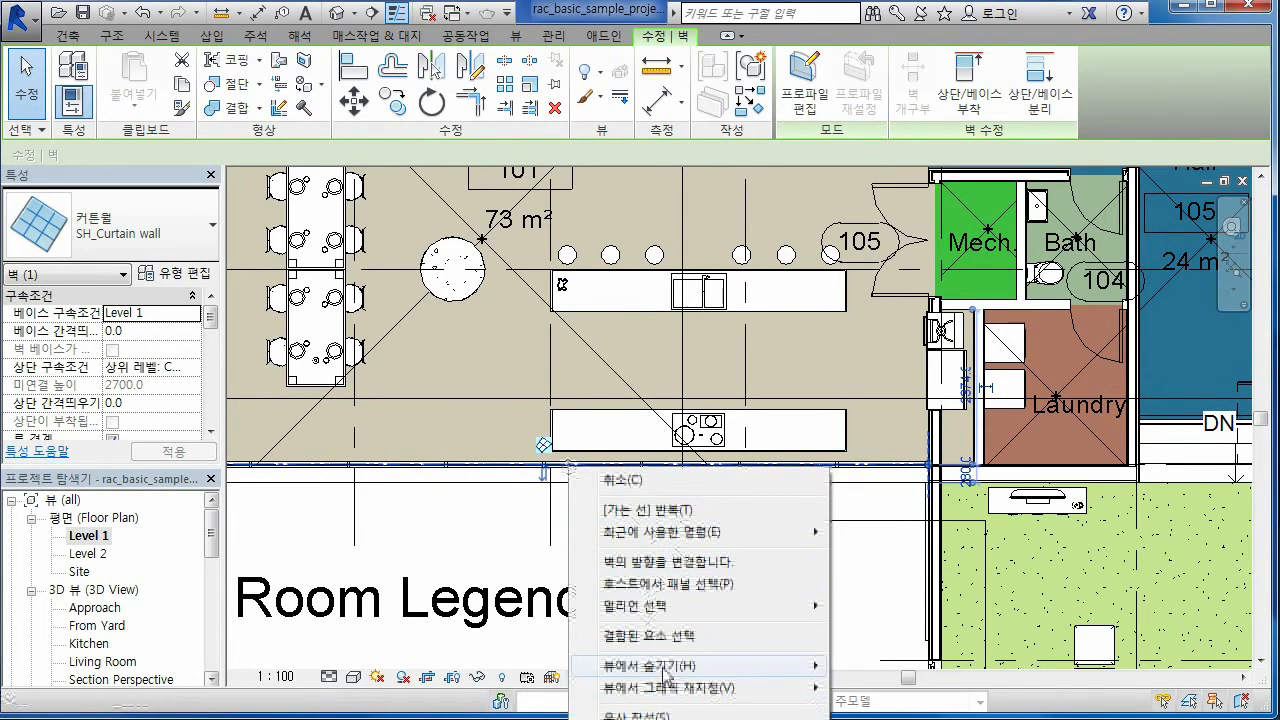
mouse_move(660, 668)
click(870, 668)
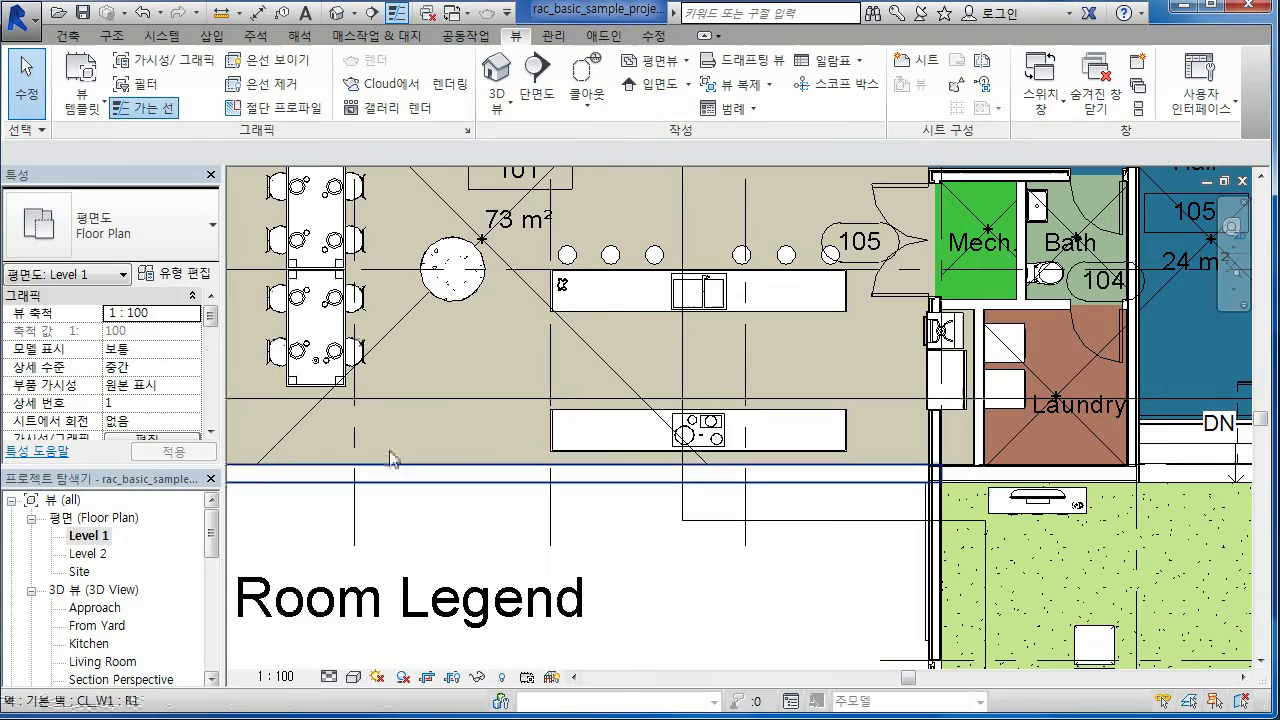
- Reveal the hidden elements in the Level 1 plan and unhide the SH_Curtain wall by element (요소)
click(501, 677)
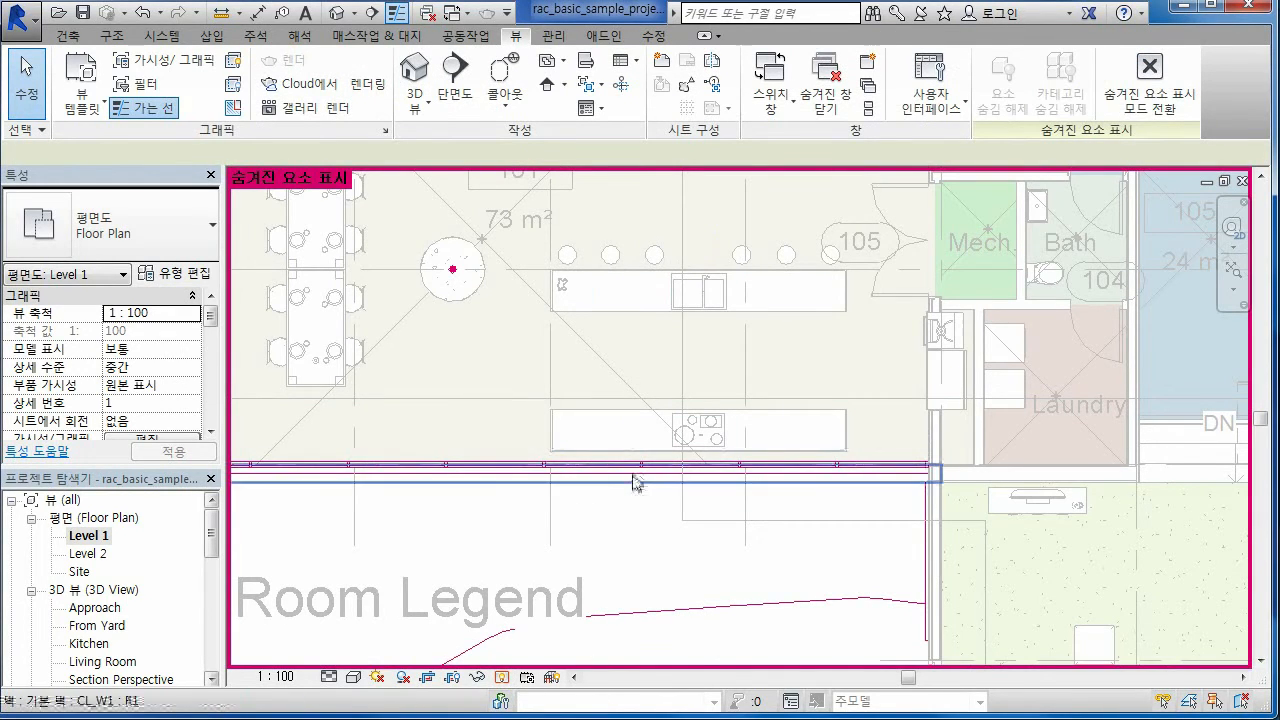
right_click(635, 481)
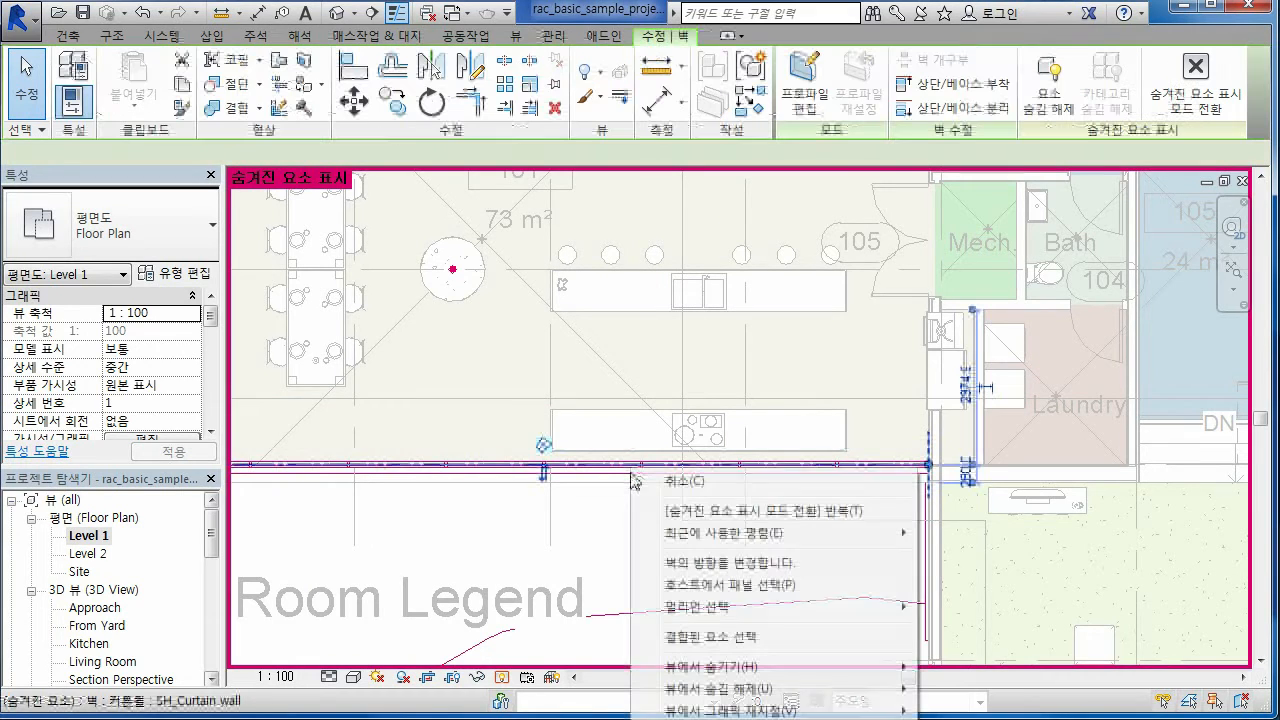
mouse_move(765, 667)
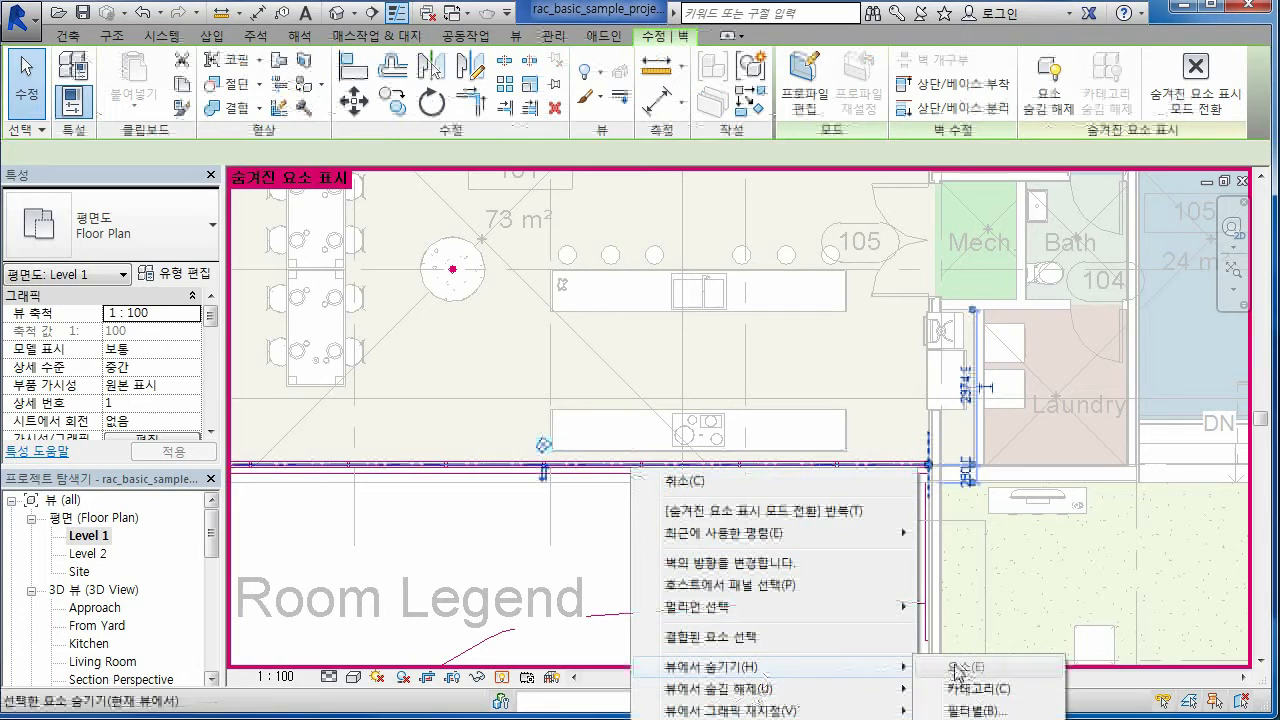
mouse_move(824, 690)
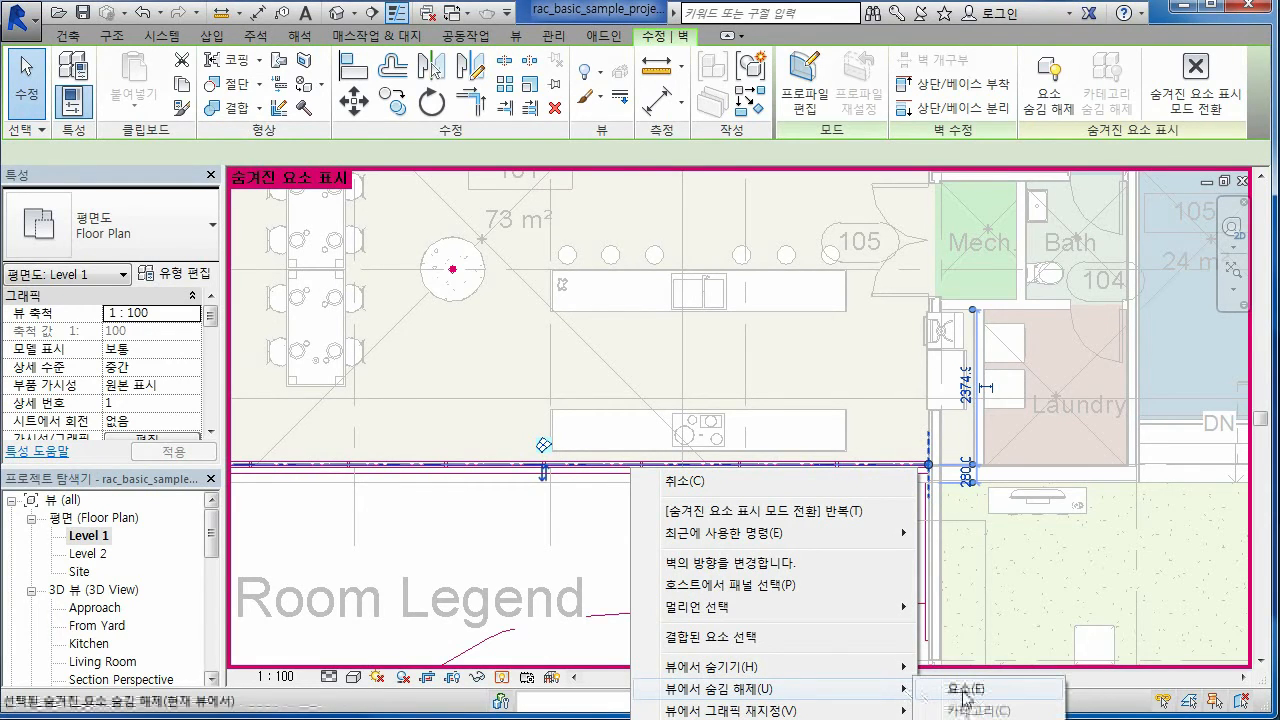
click(965, 690)
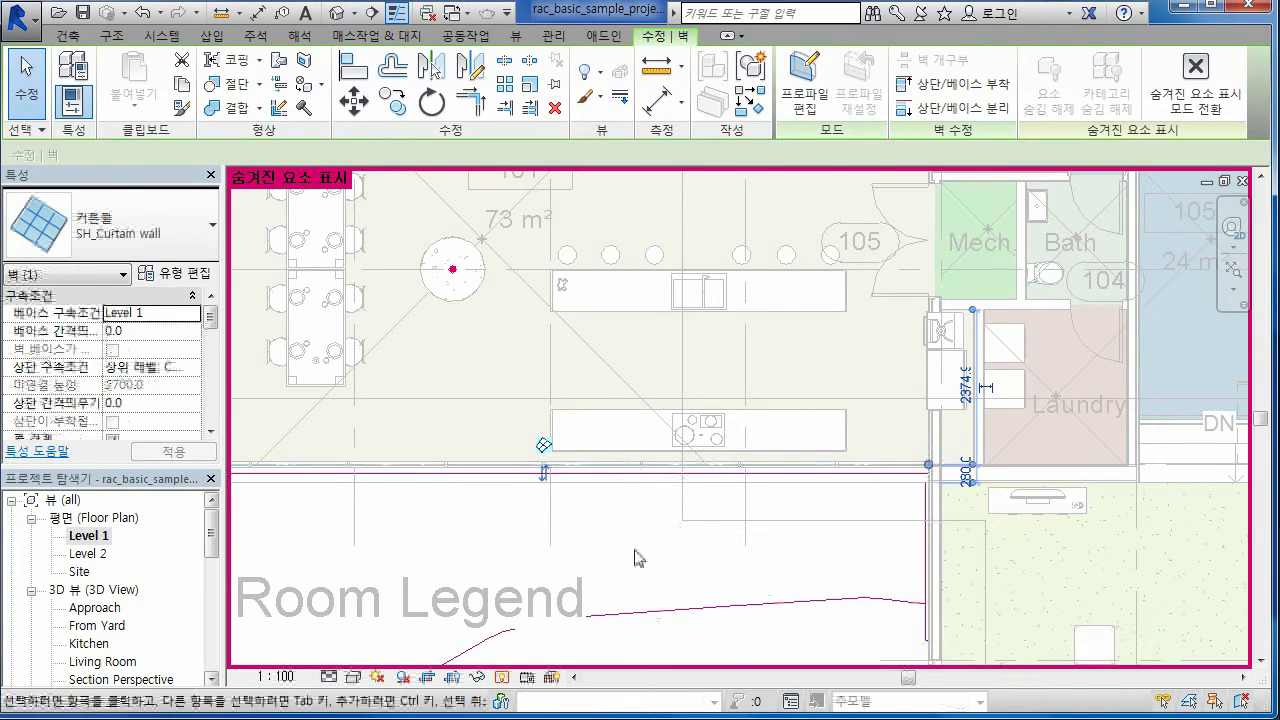
- Check the hide options of the basic wall CL_W1 beneath the kitchen, and turn off the reveal hidden elements mode
click(604, 492)
right_click(603, 489)
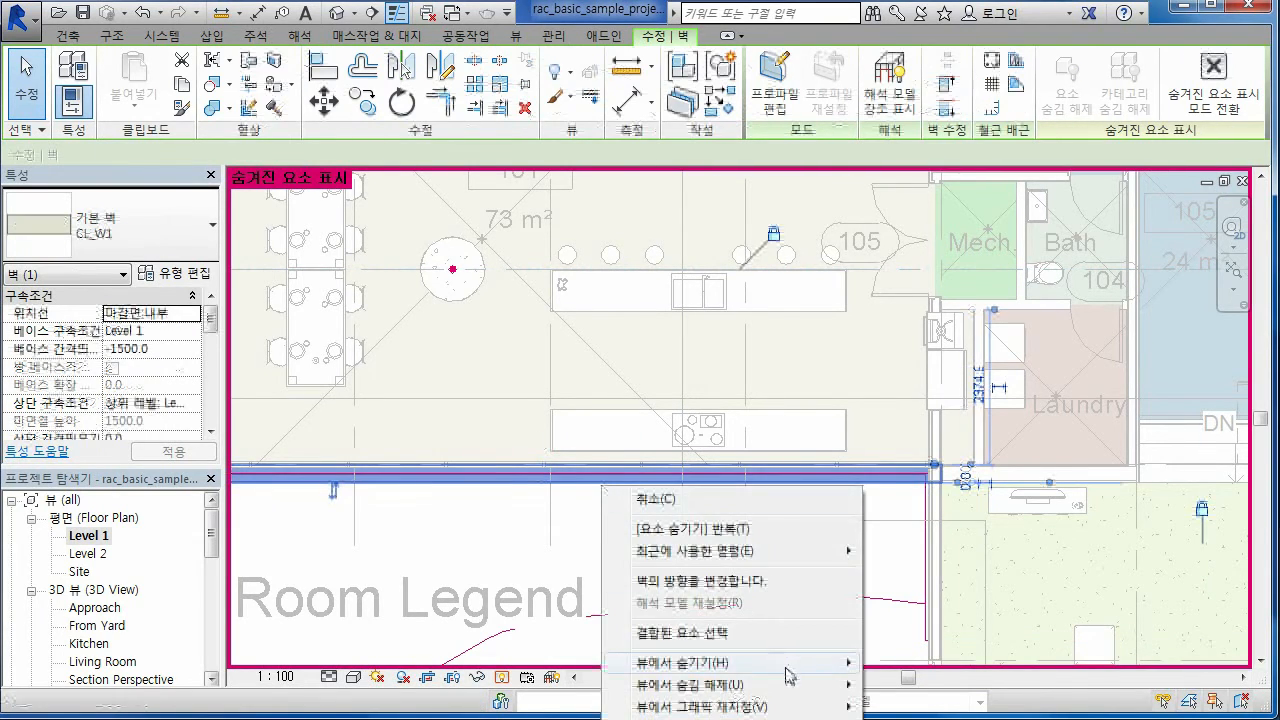
click(476, 541)
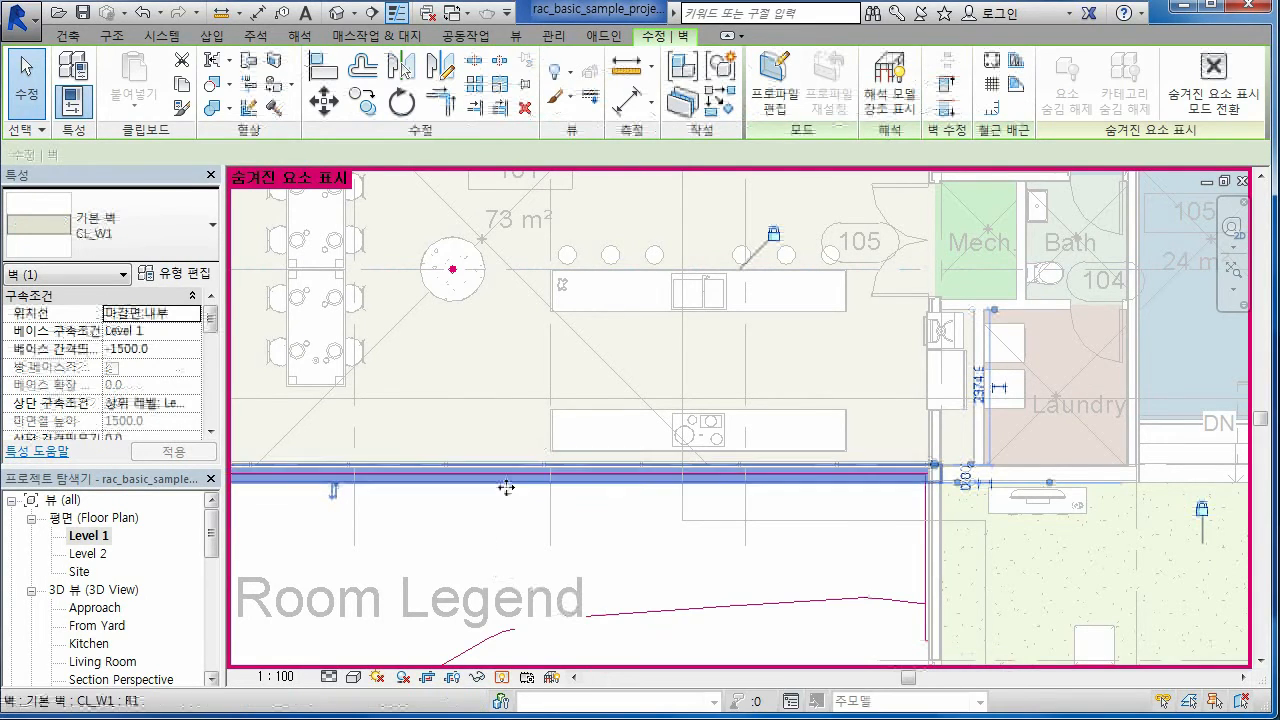
click(643, 563)
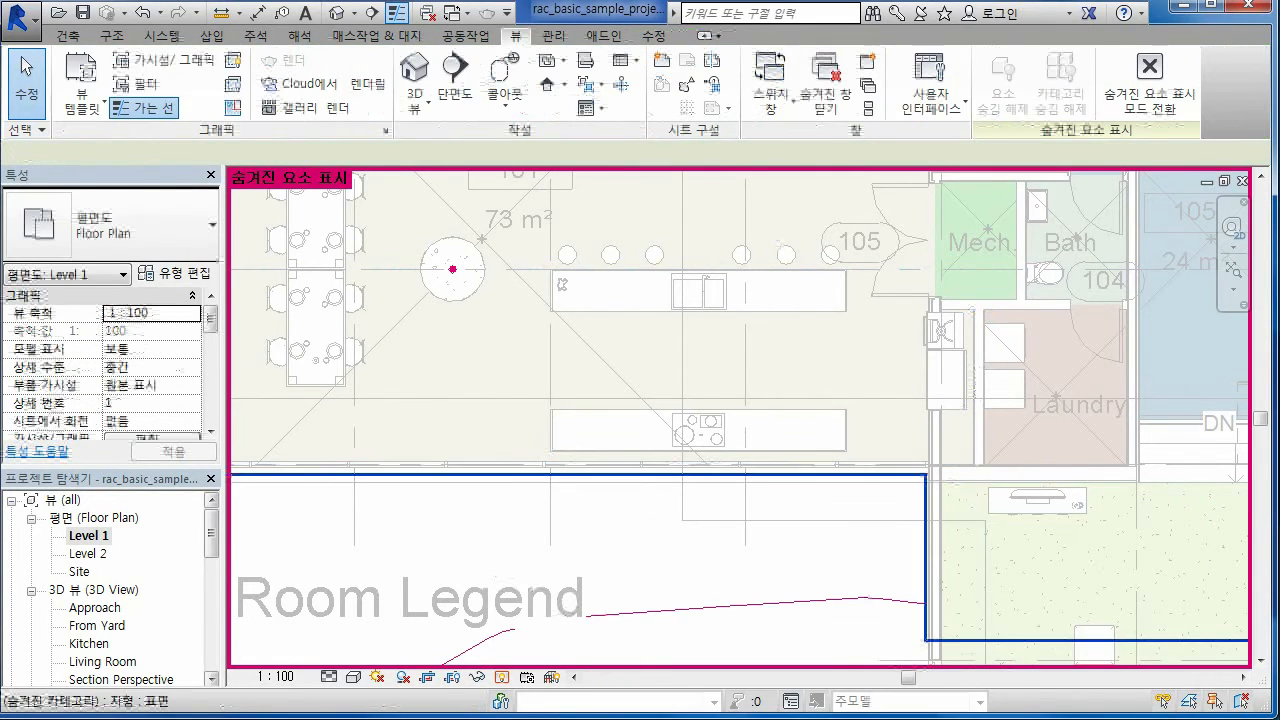
click(502, 677)
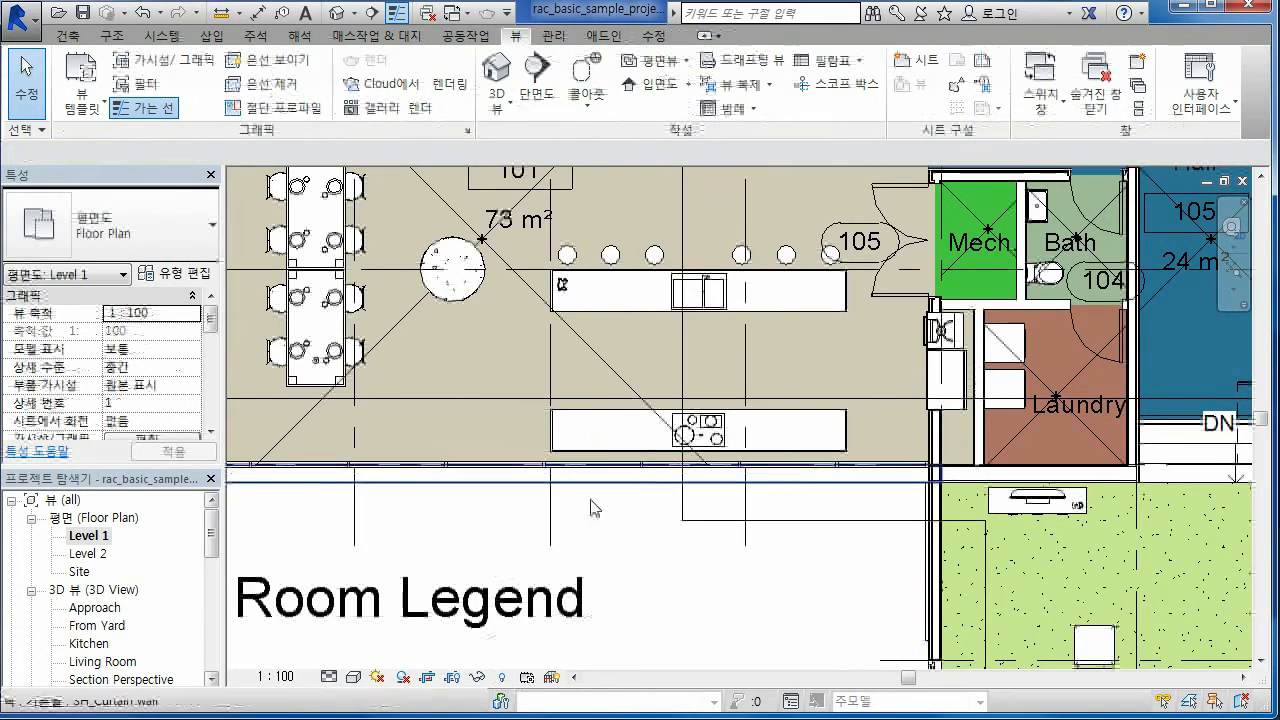
- Look through the temporary view properties options of the Level 1 plan without applying any
click(527, 679)
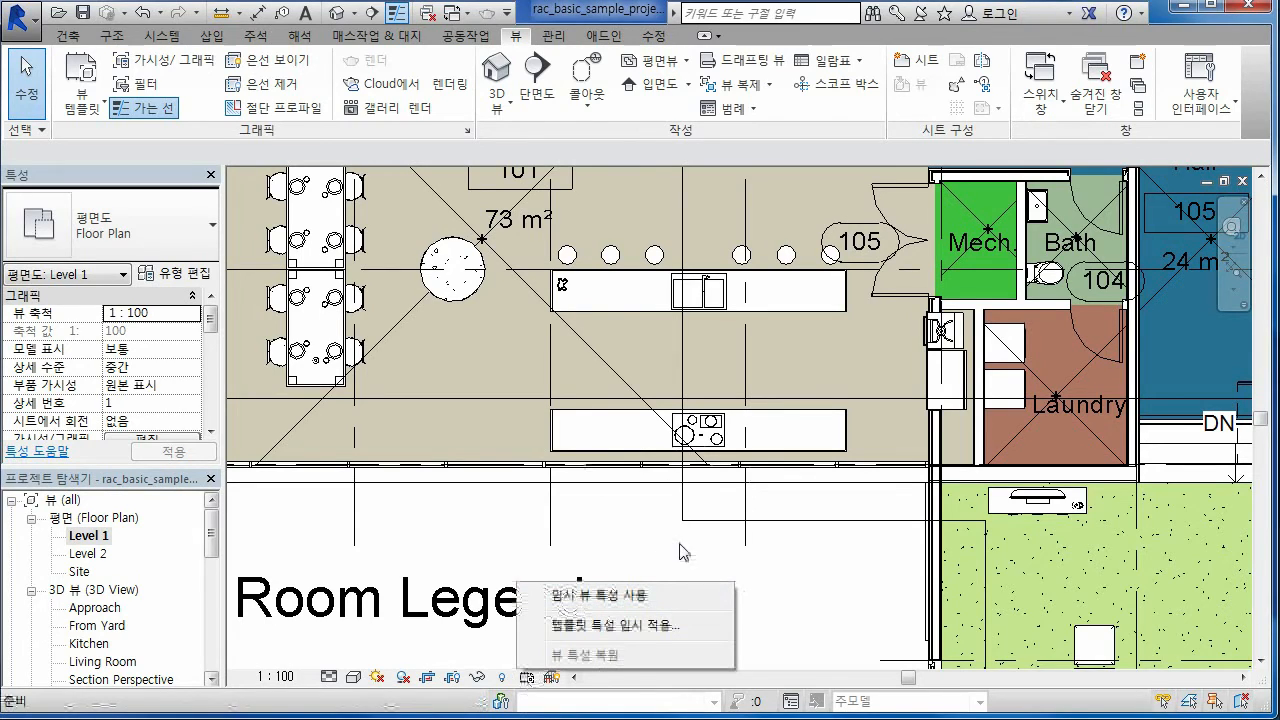
click(486, 650)
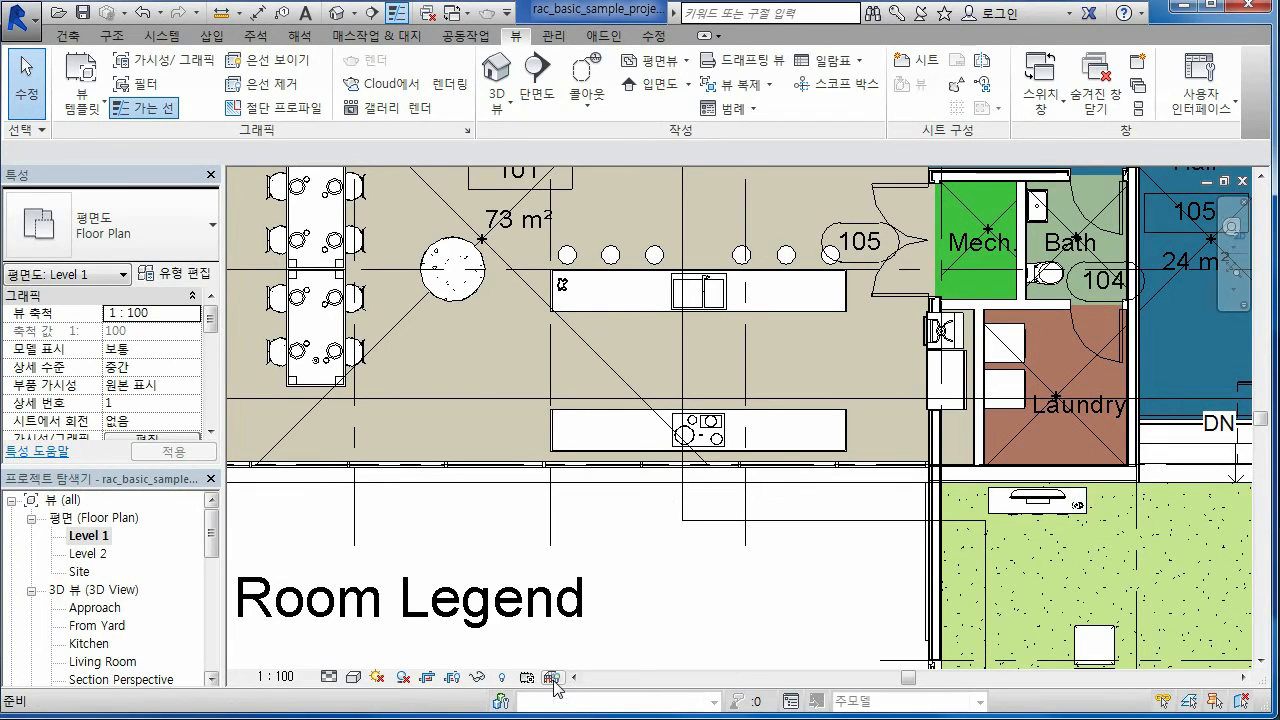
click(577, 679)
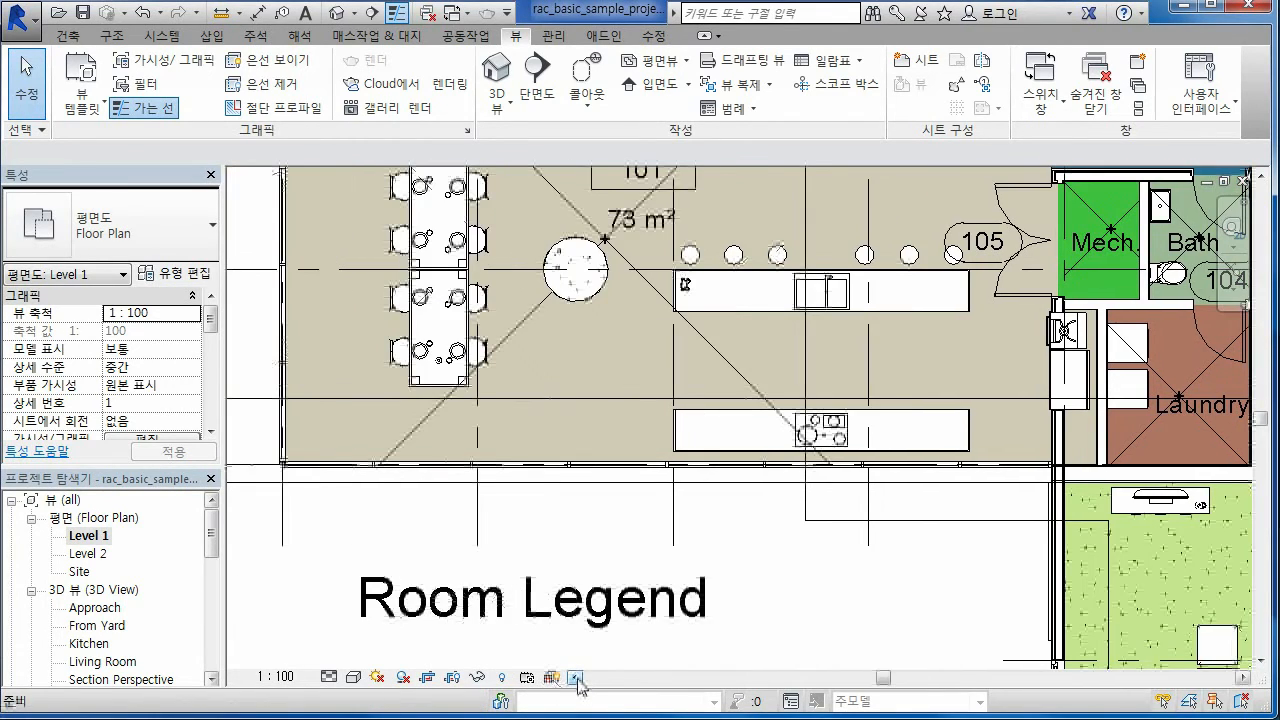
click(577, 679)
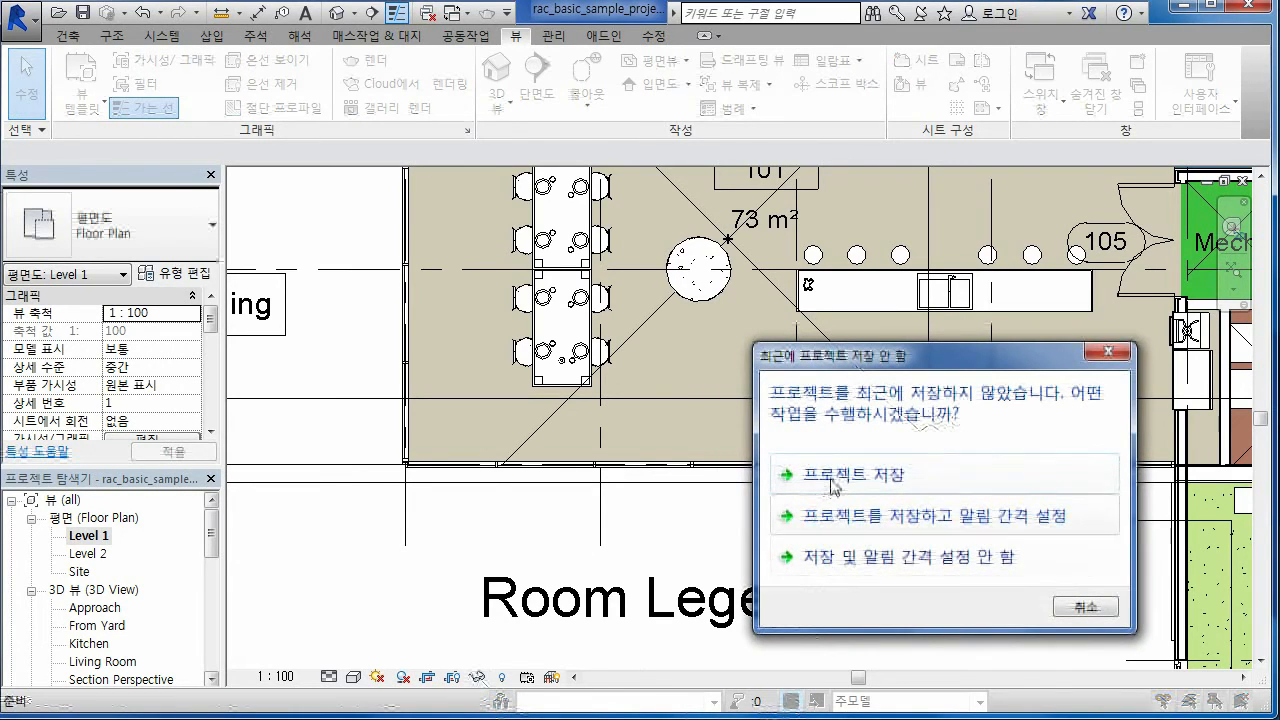
- Dismiss the project save reminder without saving and close the design options (설계 옵션) dialog unchanged
click(1086, 608)
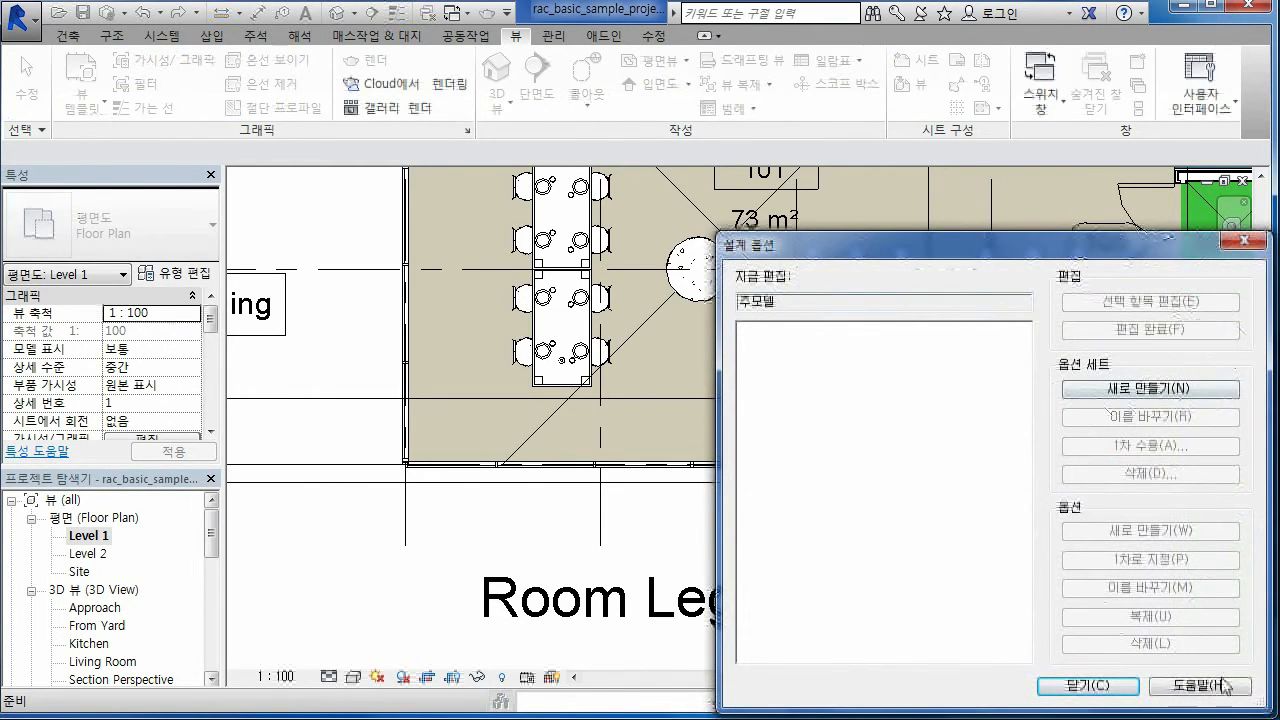
click(1231, 249)
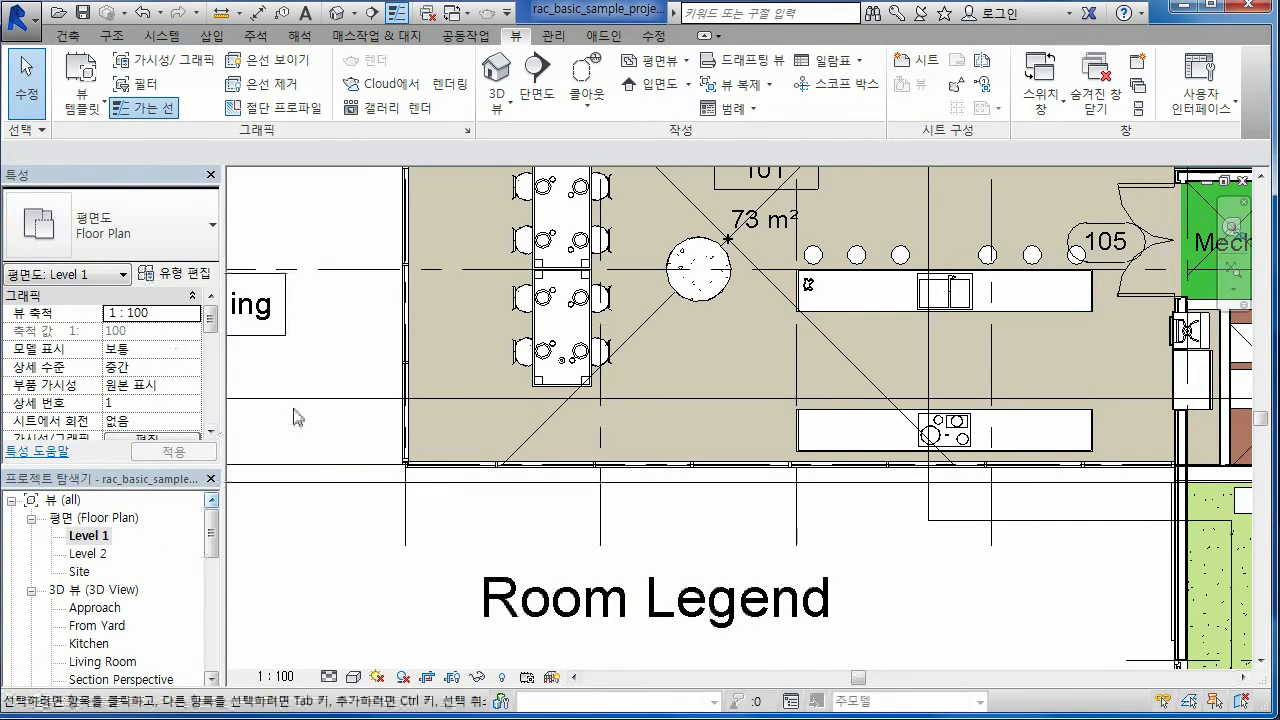
- Fit the Level 1 plan to the window with the zoom options 창에 맞게 전체 줌 and 창에 맞게 줌
scroll(365, 565, down, 2)
scroll(470, 567, down, 4)
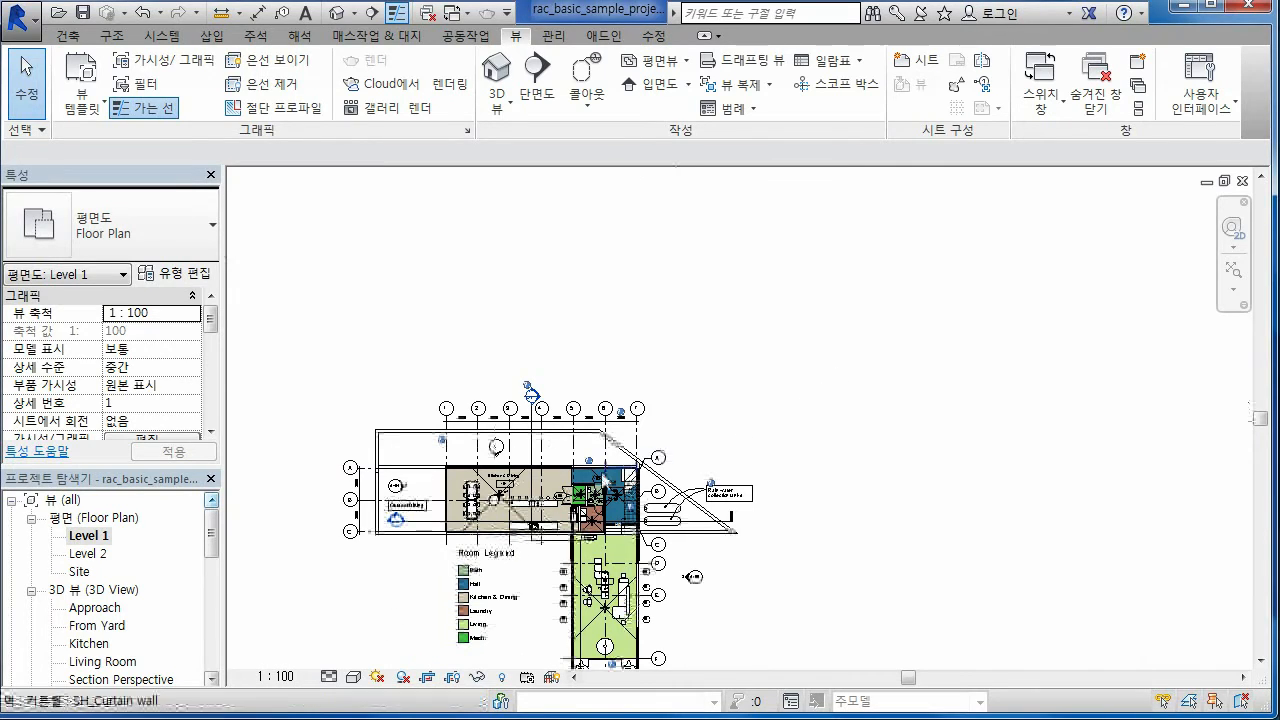
click(1234, 290)
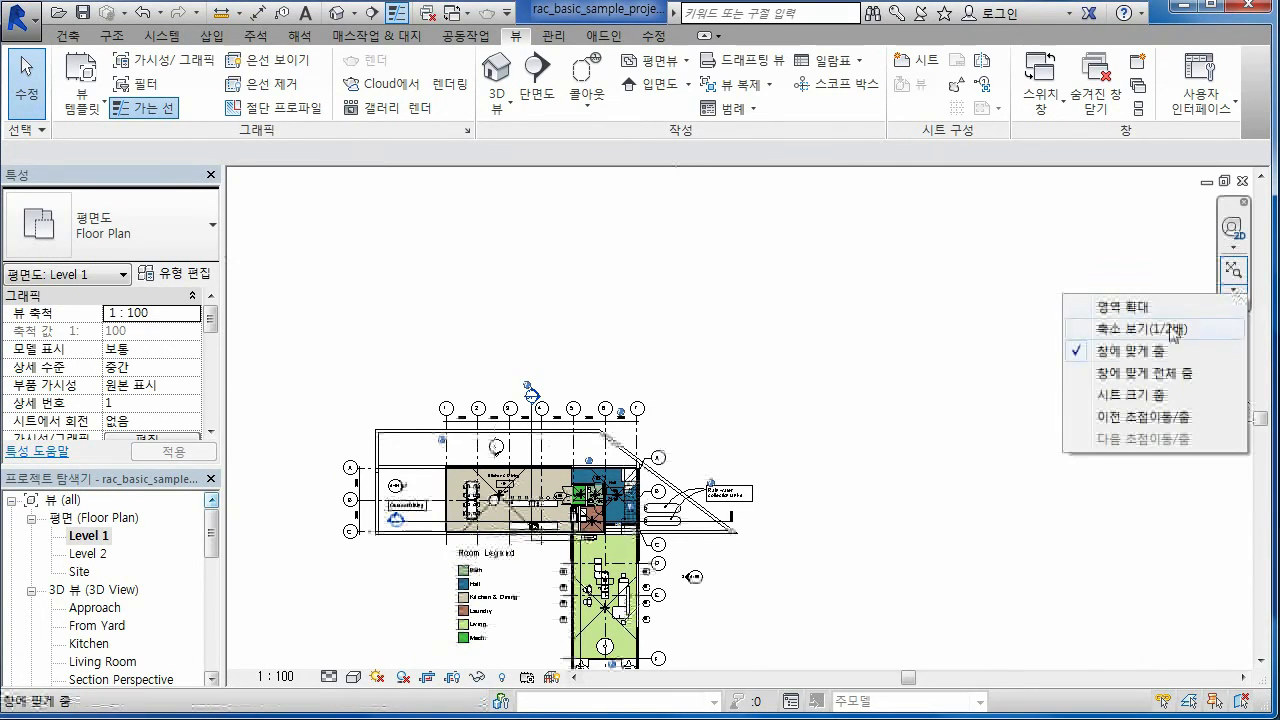
click(1126, 381)
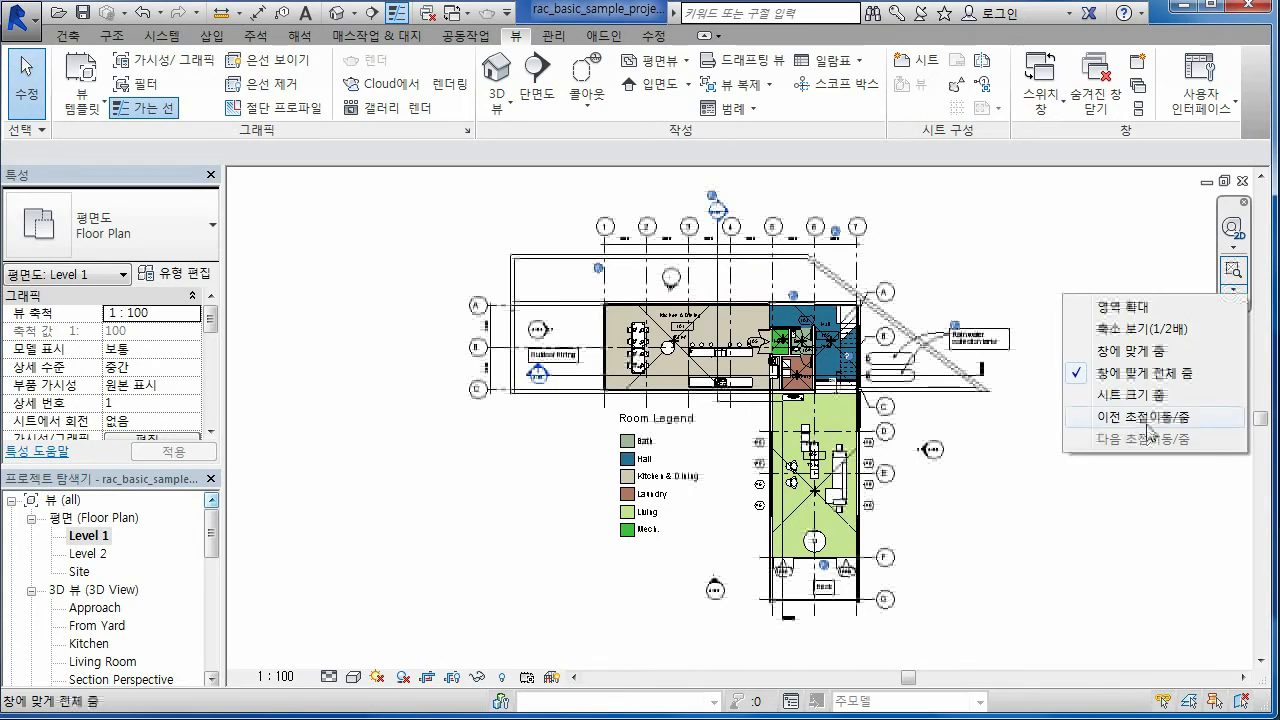
click(1124, 352)
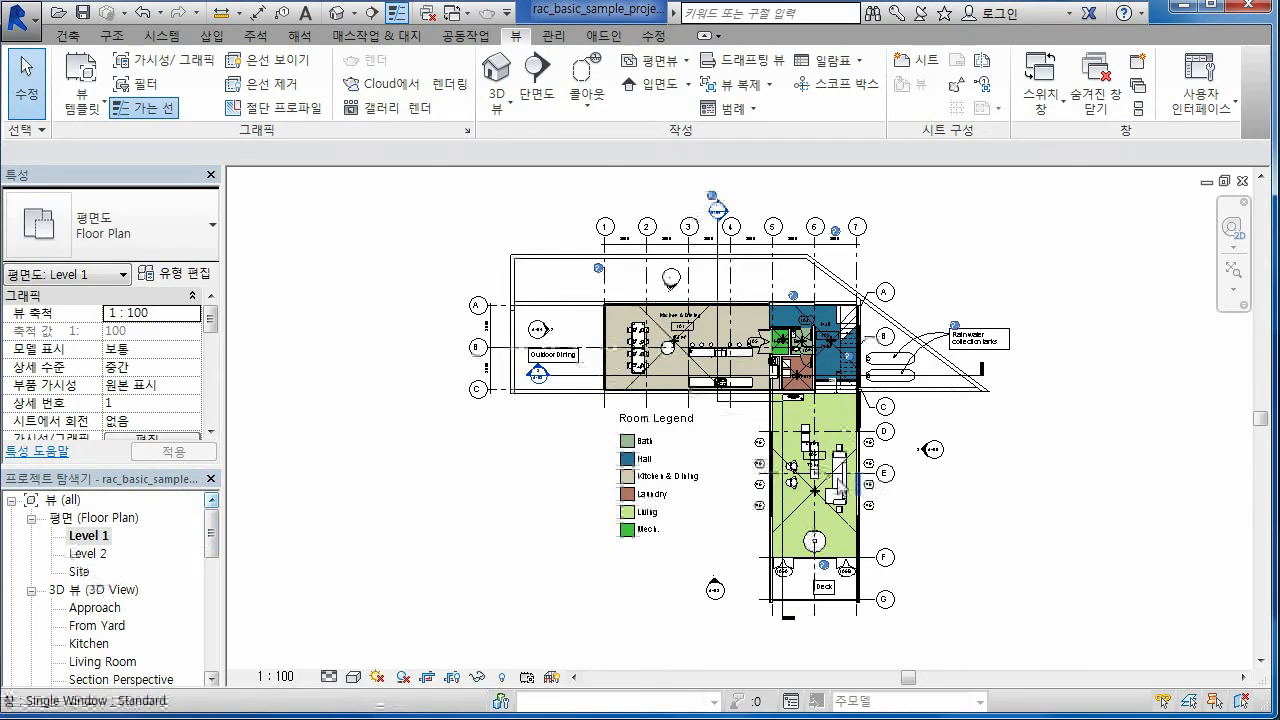
scroll(840, 488, up, 3)
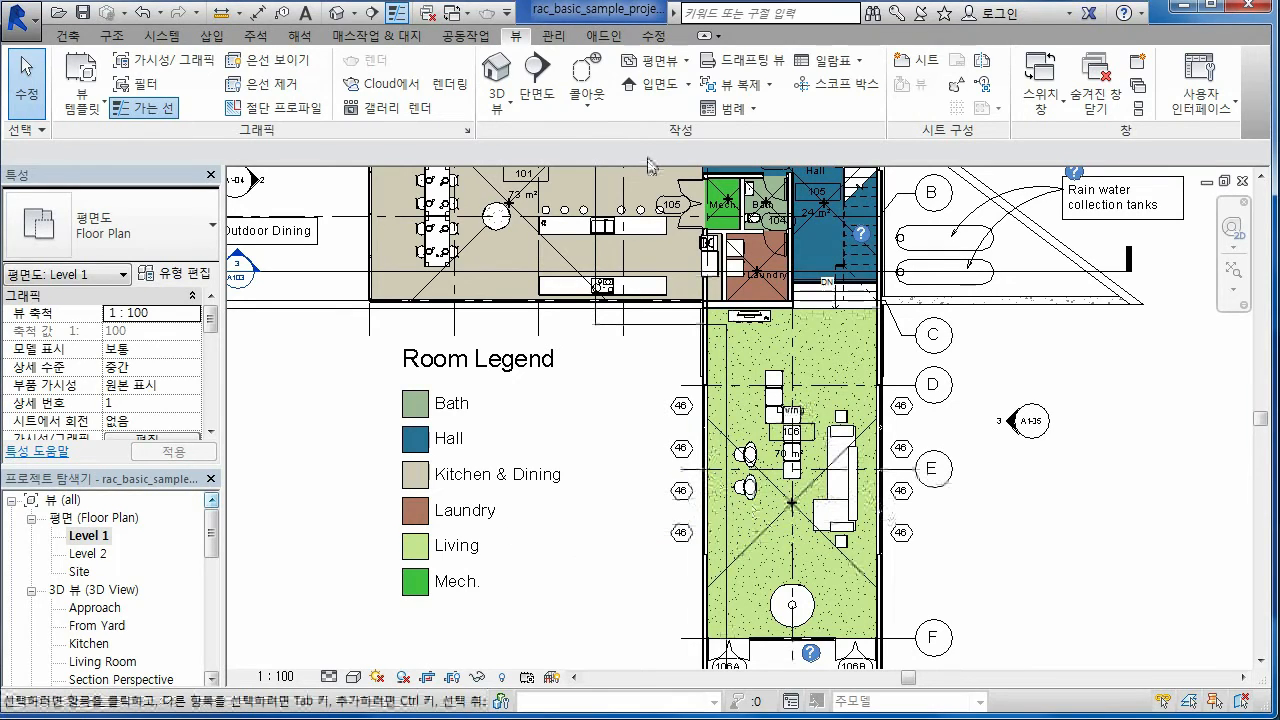
- Draw a horizontal building section across the Living room between grids E and F, and shorten its view depth to just short of grid D
click(538, 95)
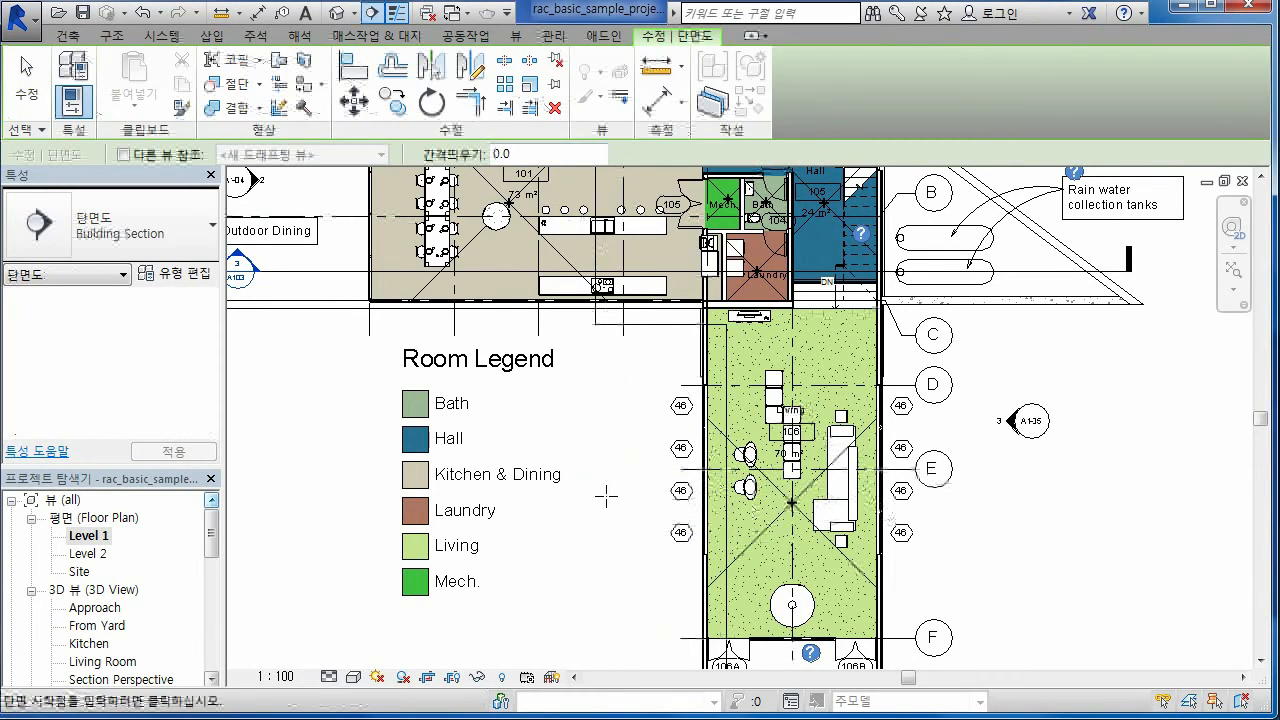
click(597, 514)
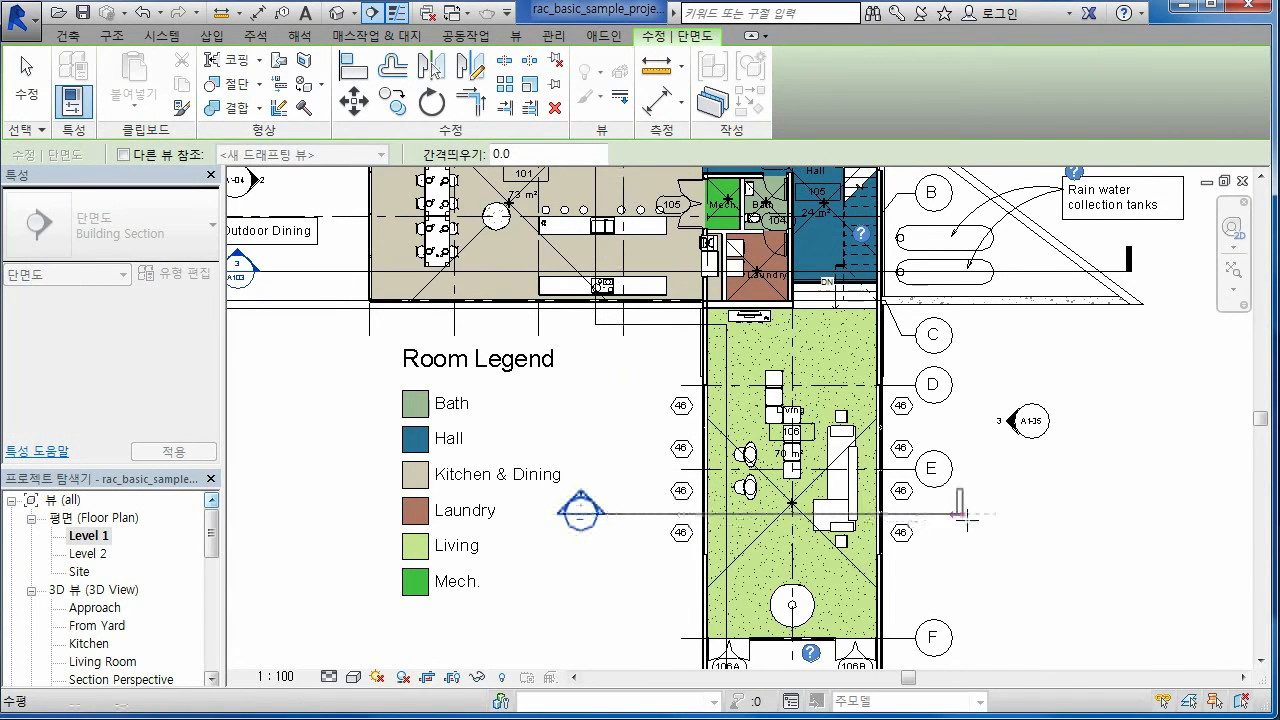
click(1010, 514)
key(Escape)
scroll(1012, 527, down, 2)
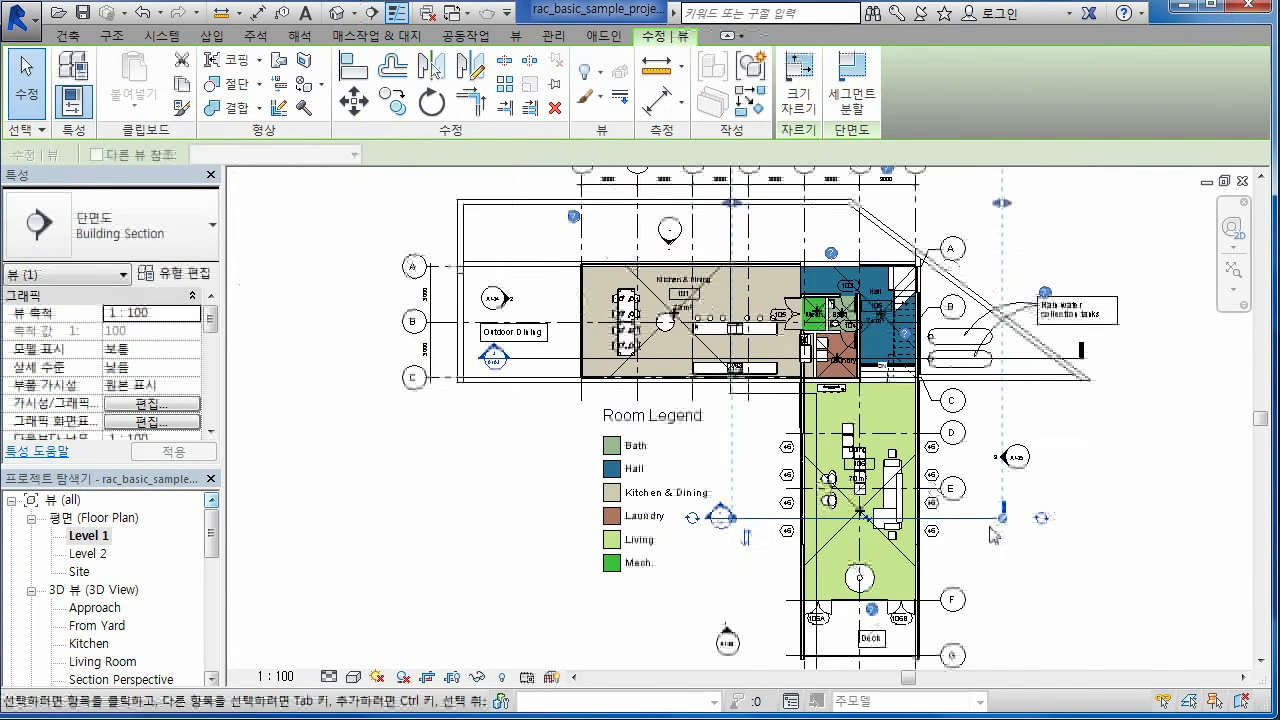
scroll(920, 550, down, 2)
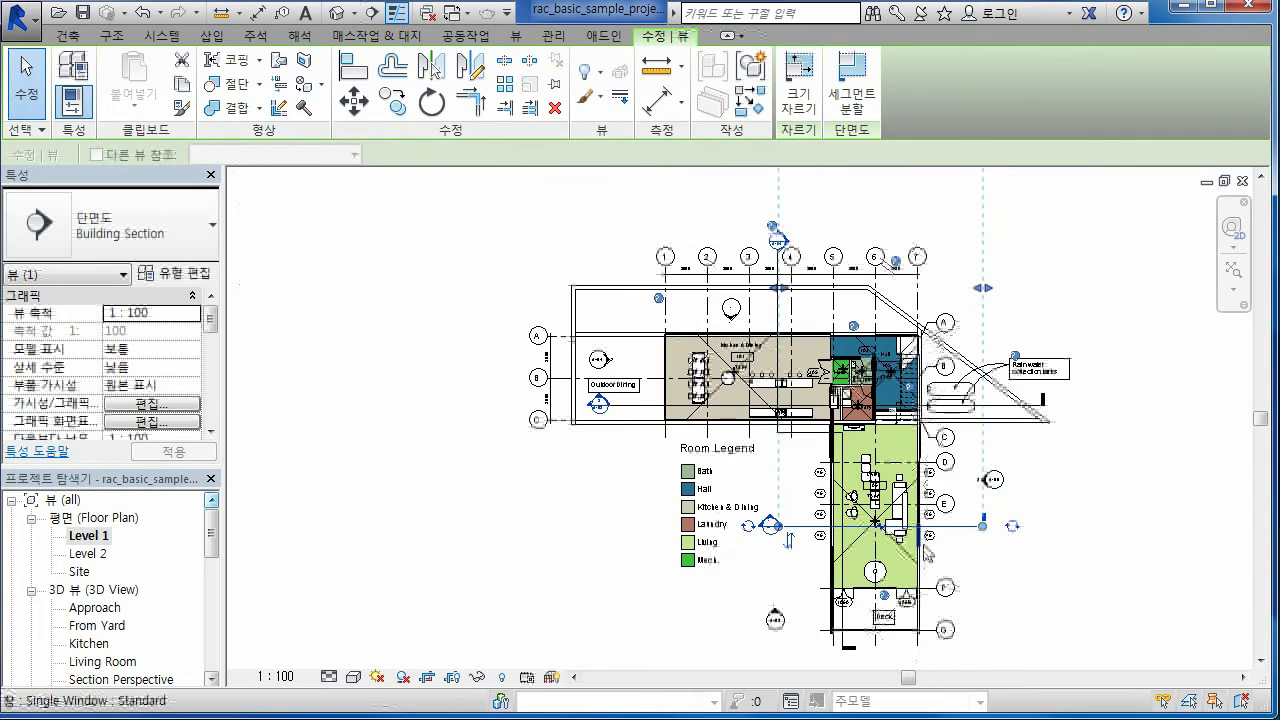
scroll(905, 558, down, 1)
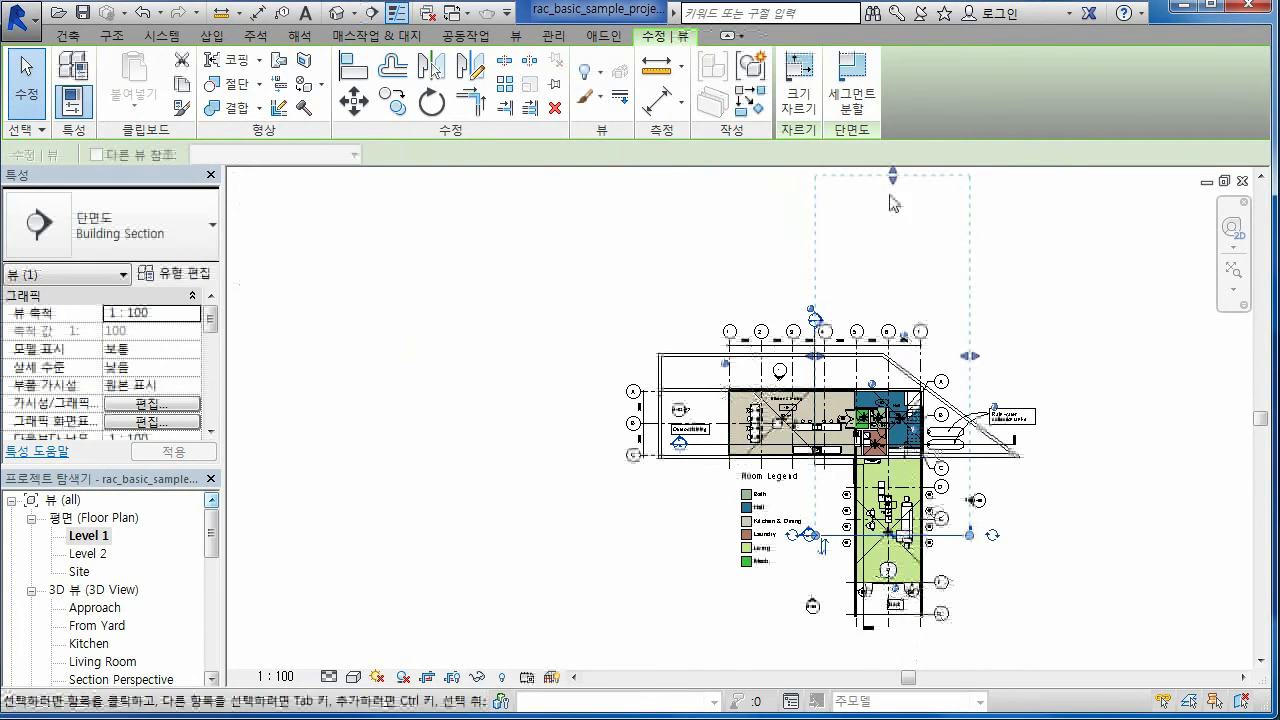
drag(893, 185, 893, 494)
scroll(897, 497, up, 3)
- Look through the building section, wall section and detail view groups of the project's view list
drag(213, 537, 213, 588)
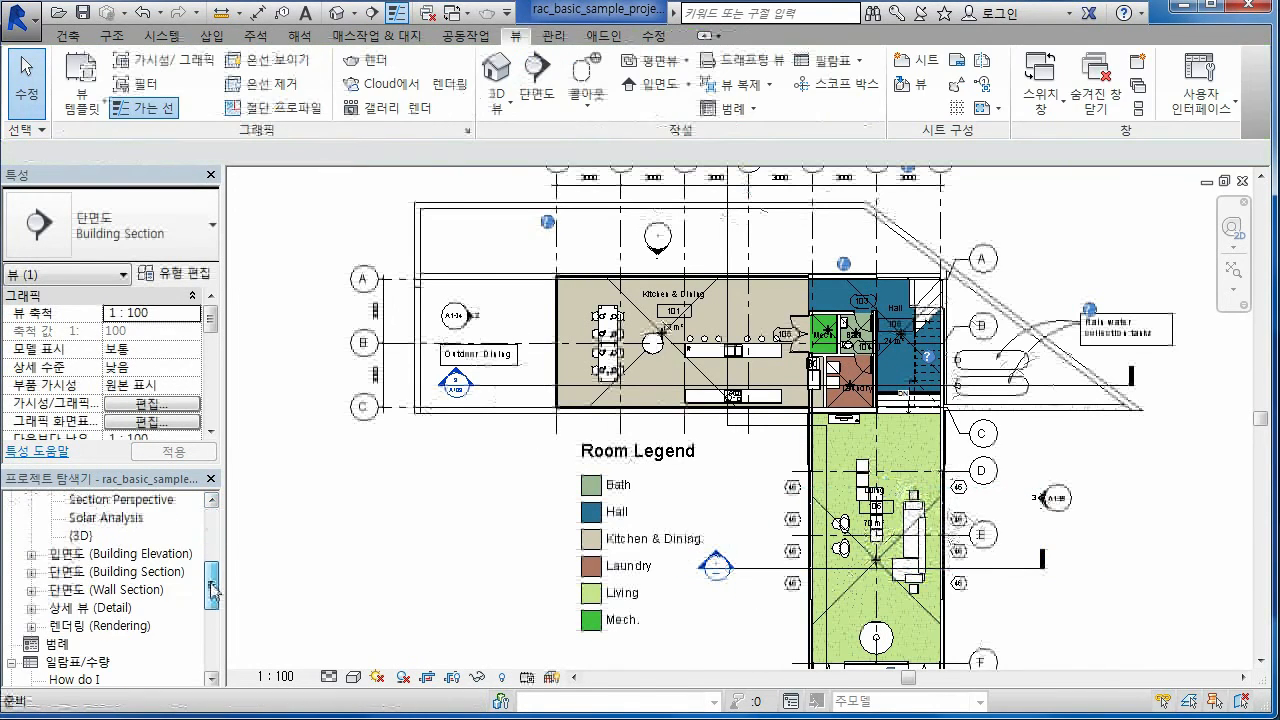
click(31, 573)
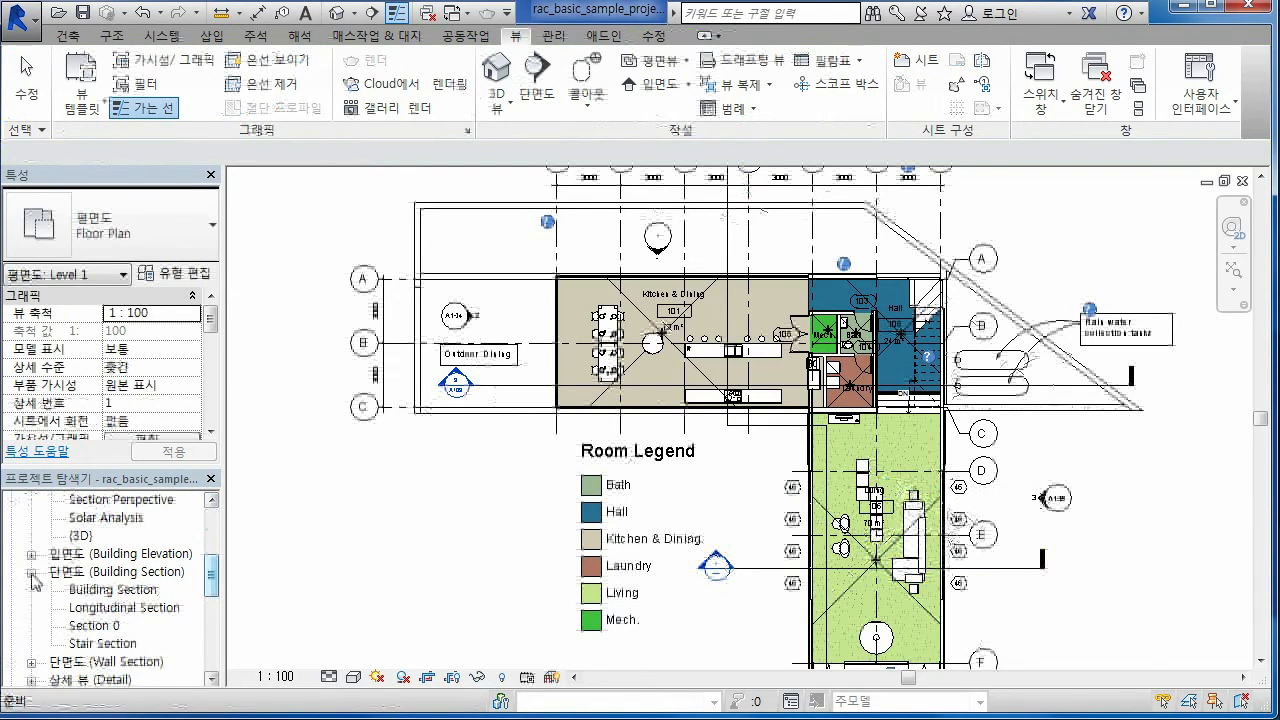
scroll(42, 594, down, 1)
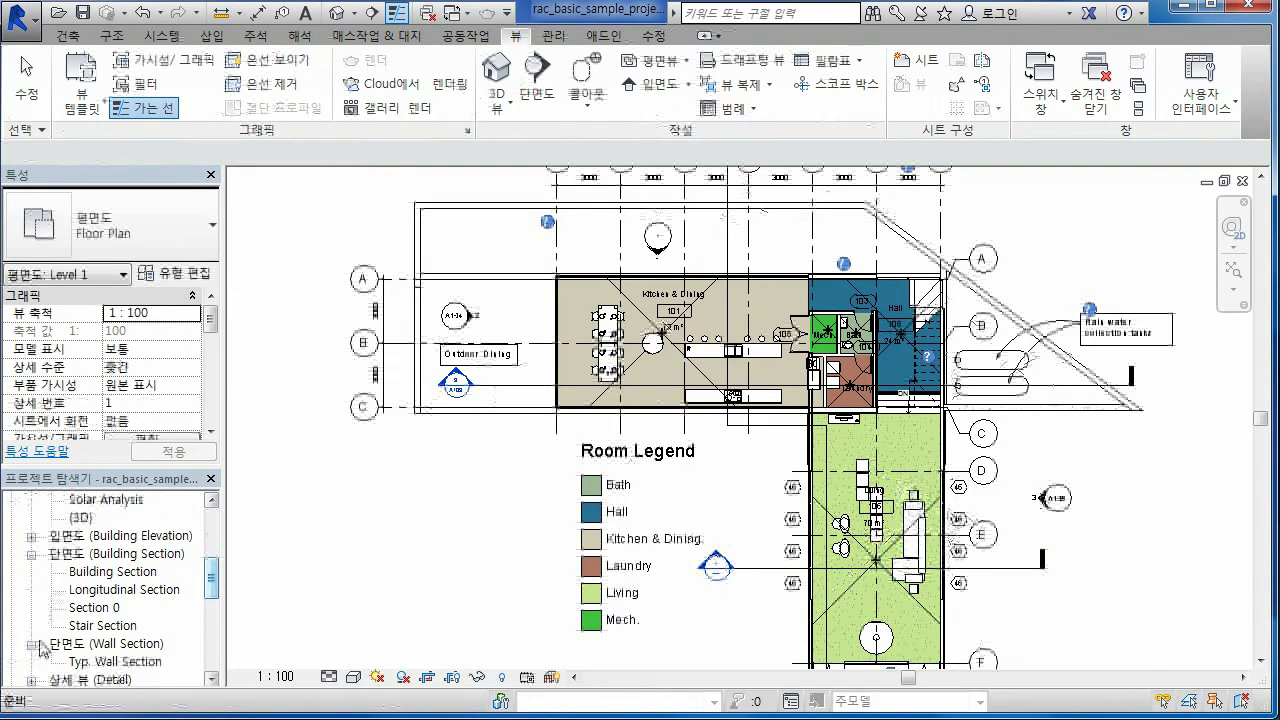
click(31, 644)
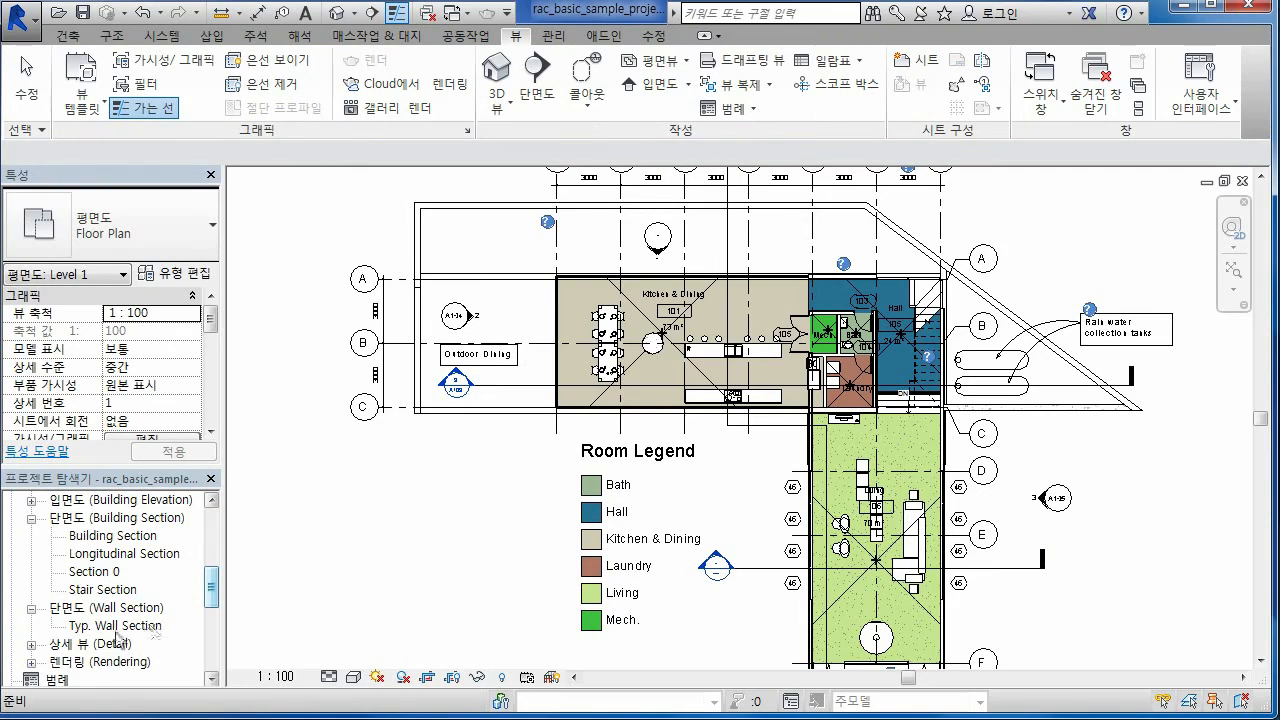
click(32, 645)
scroll(75, 628, up, 3)
scroll(80, 625, up, 2)
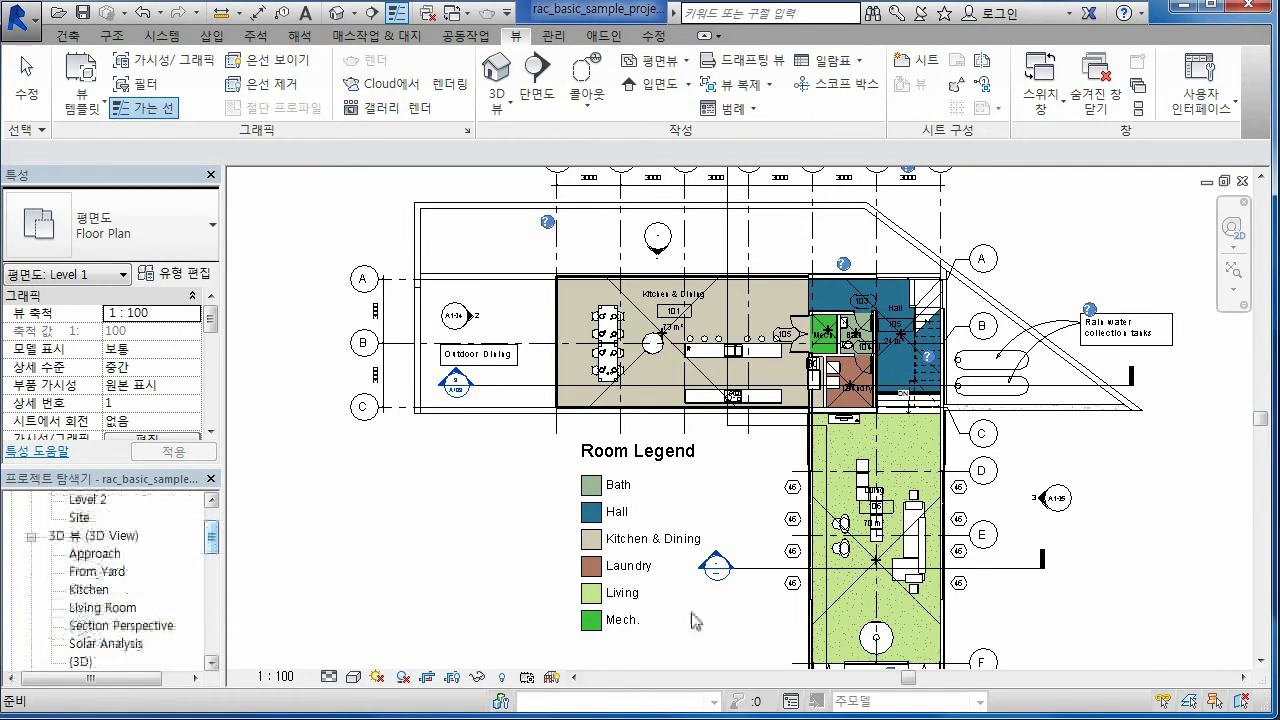
- Open the view of the new Living room section from its section line and locate its entry among the building sections
click(760, 567)
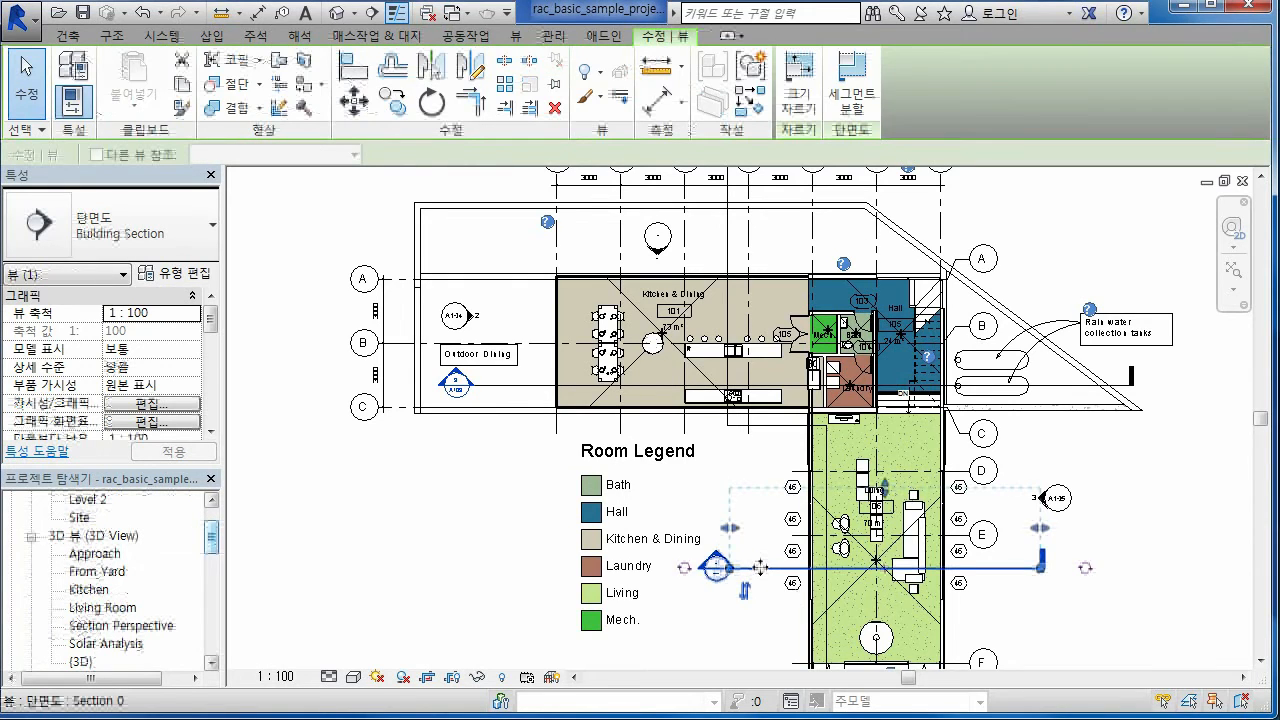
right_click(762, 575)
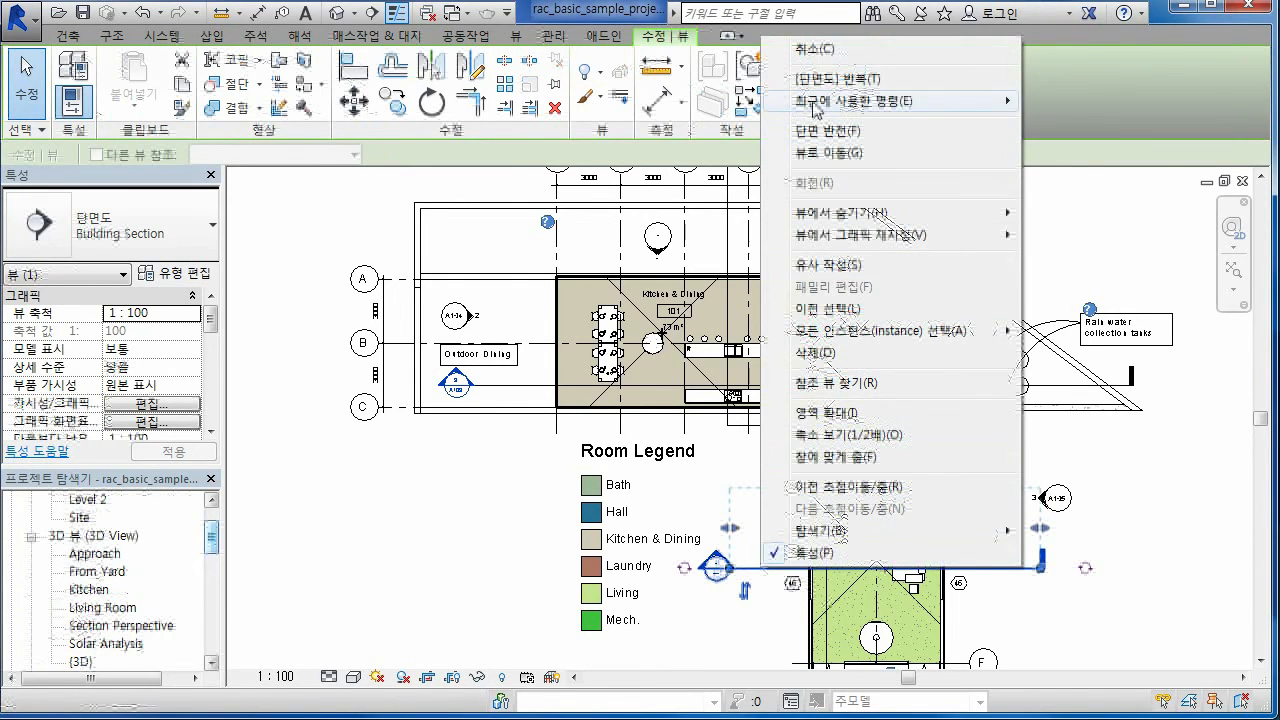
click(810, 153)
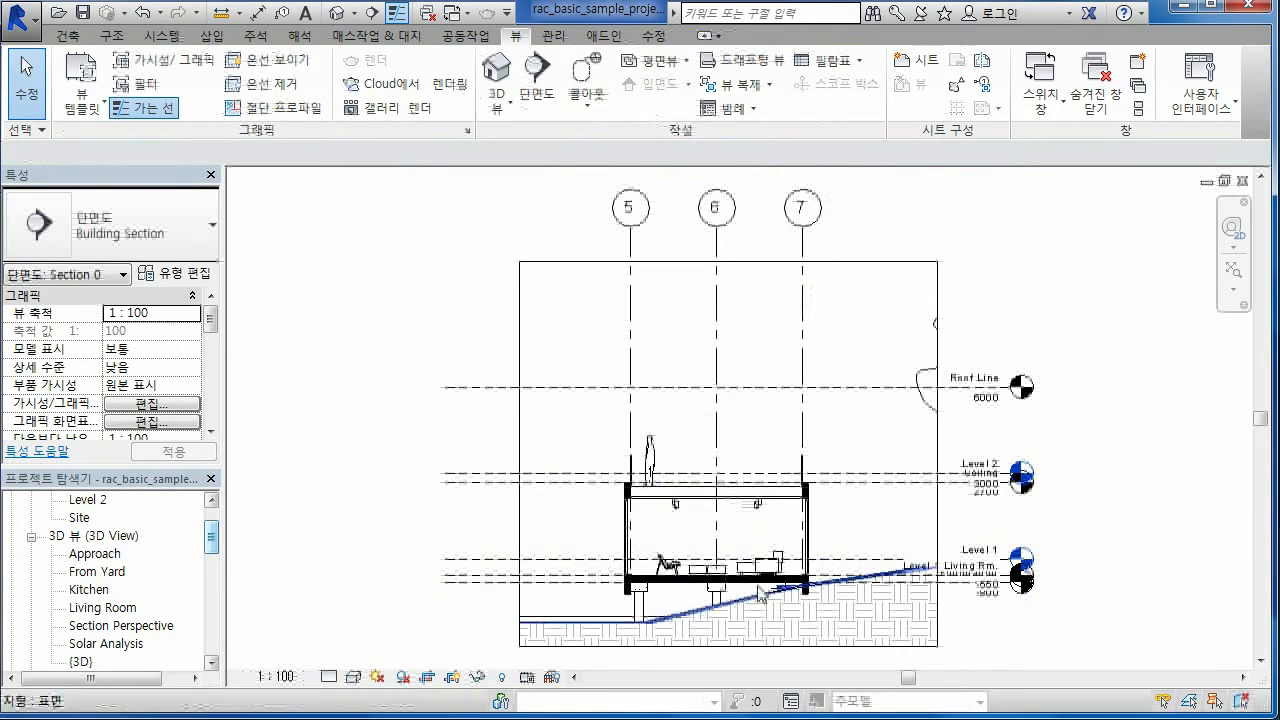
scroll(675, 535, up, 2)
scroll(672, 566, up, 1)
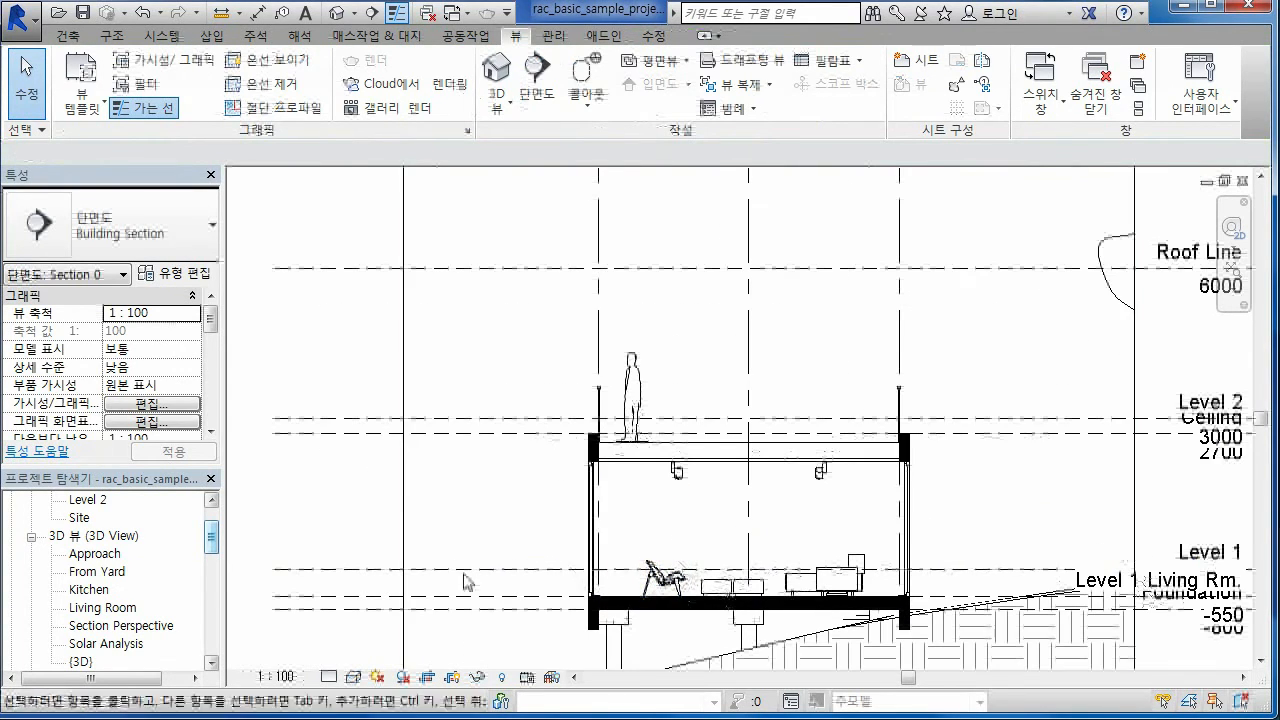
drag(212, 536, 206, 570)
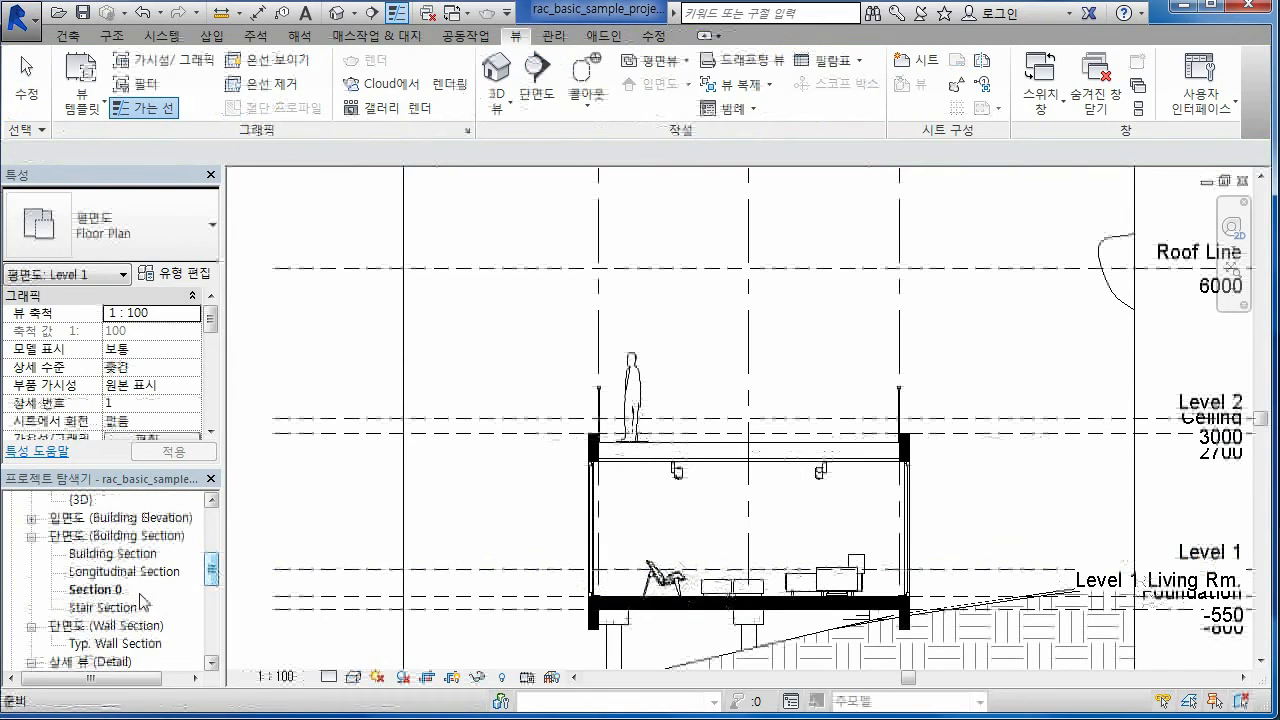
scroll(506, 482, down, 1)
scroll(507, 494, up, 1)
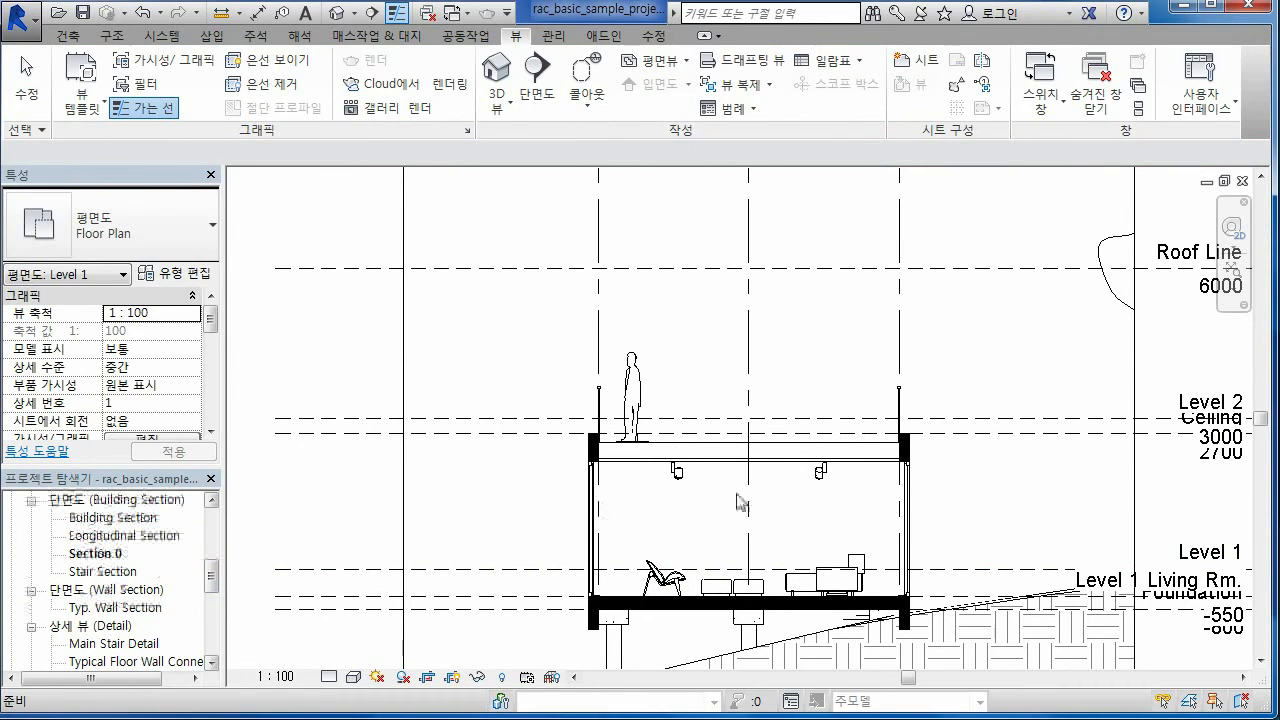
- Set the Section 0 view's detail level to 높음 (fine) and its visual style to 사실적 (realistic)
drag(1260, 422, 1260, 448)
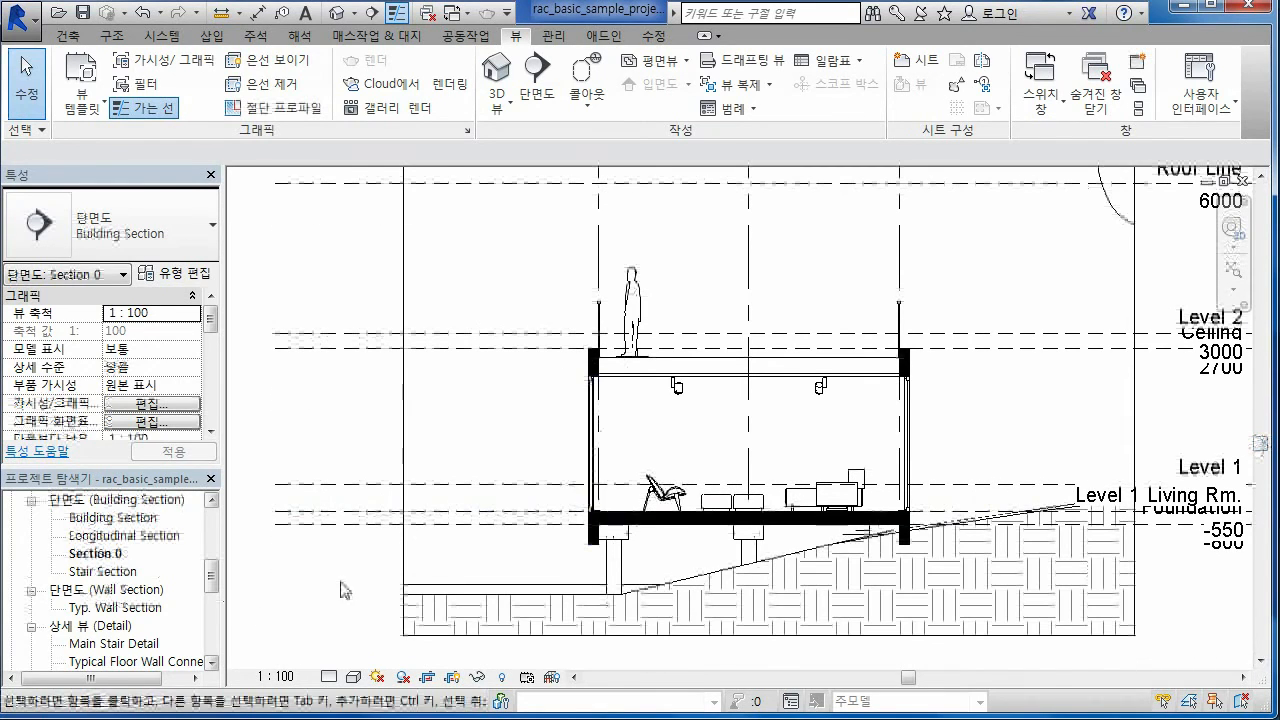
click(353, 677)
click(349, 660)
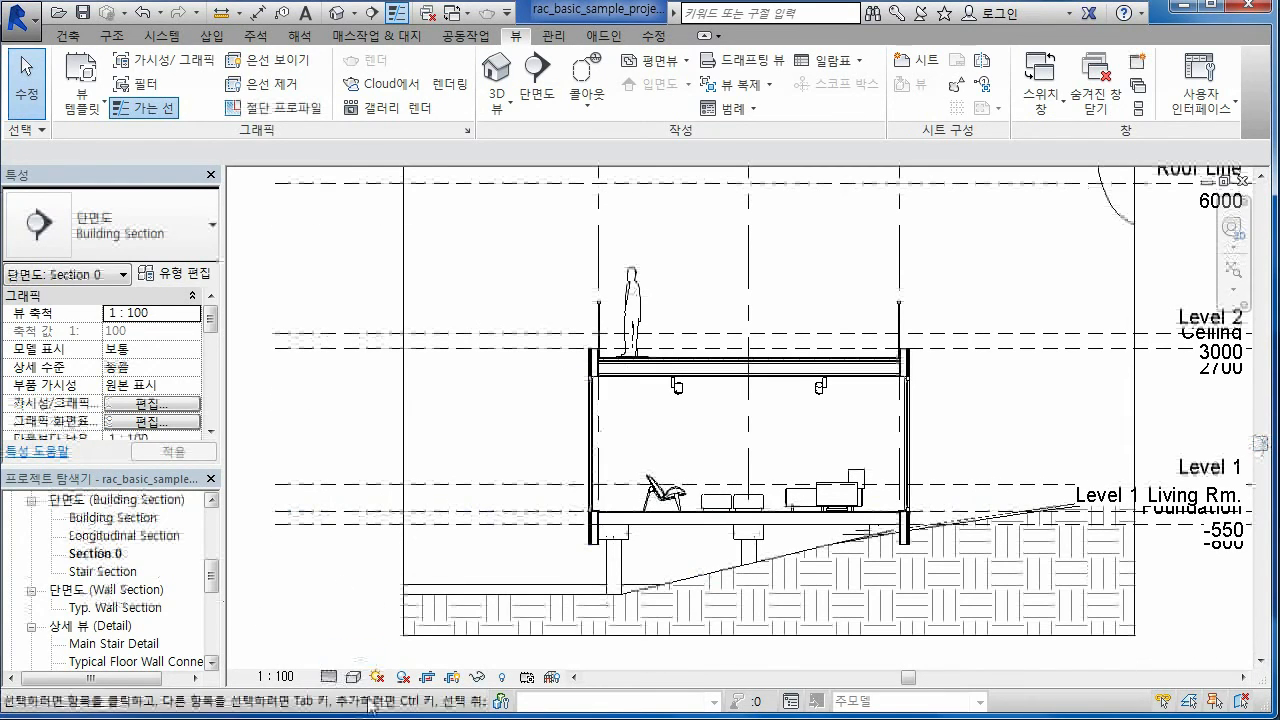
click(353, 677)
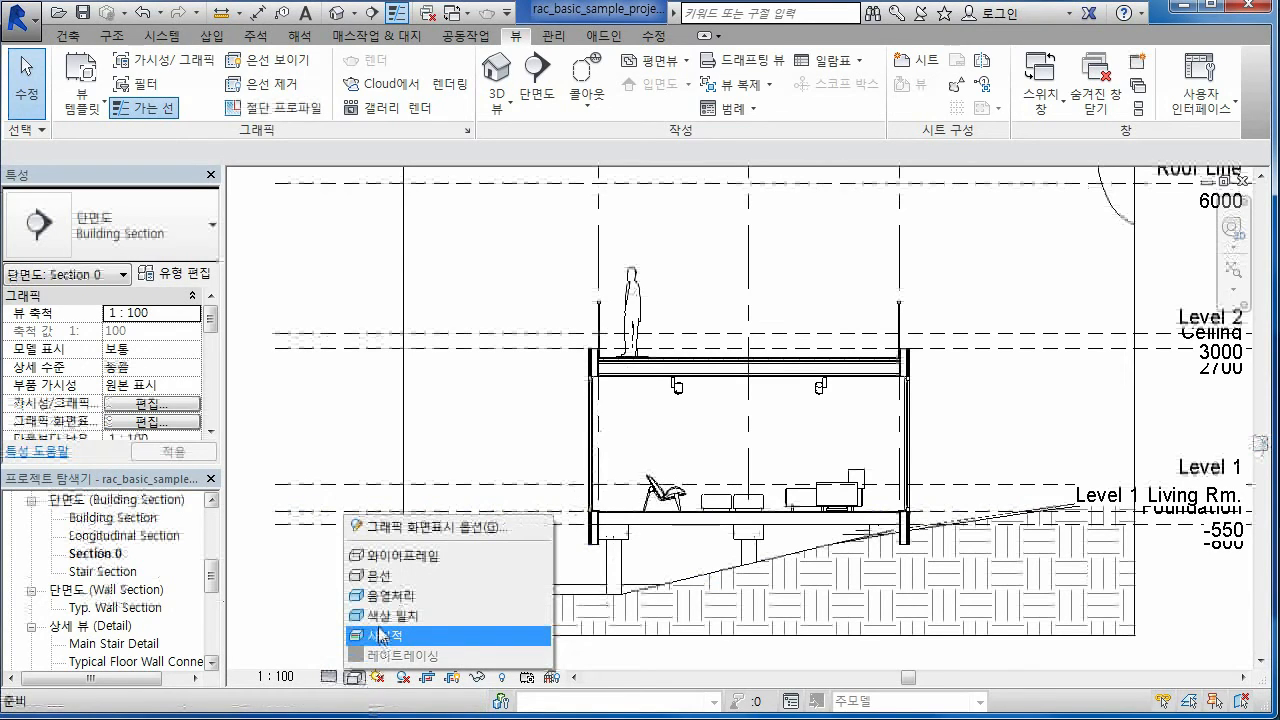
click(381, 636)
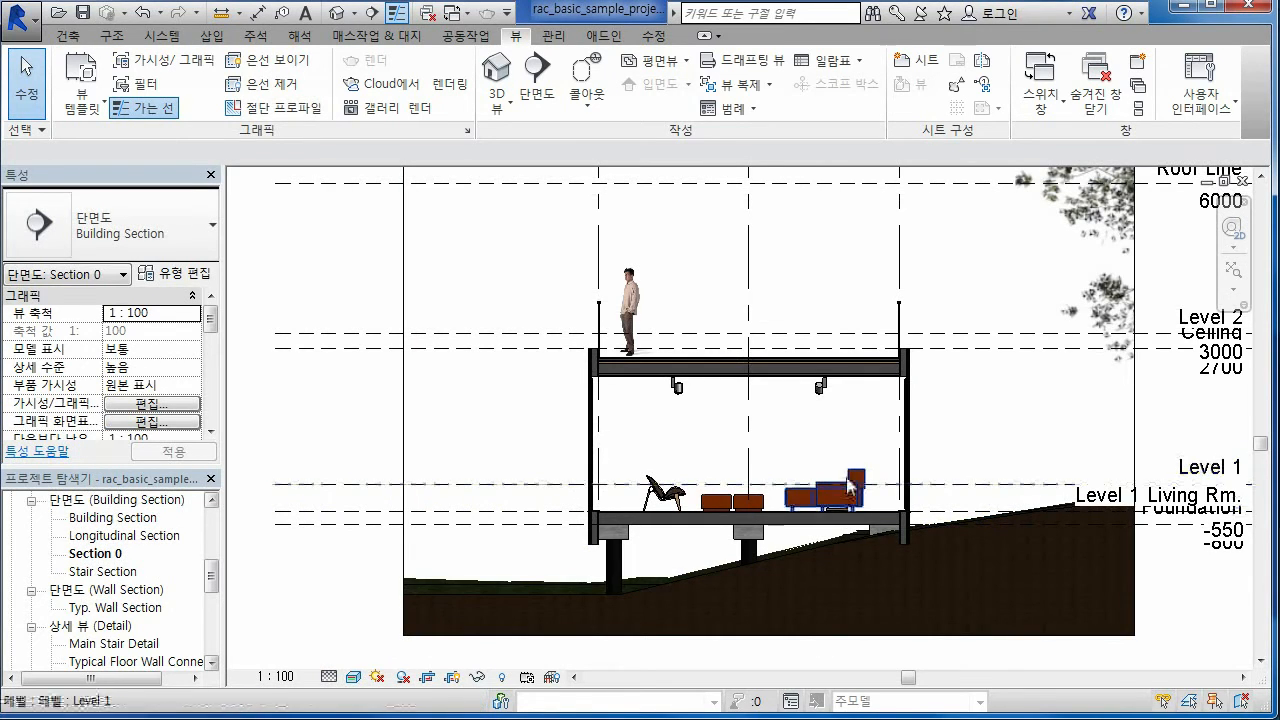
- Return to the Level 1 plan and extend the Living room section's view depth to between grids B and C
drag(213, 583, 213, 525)
double_click(88, 535)
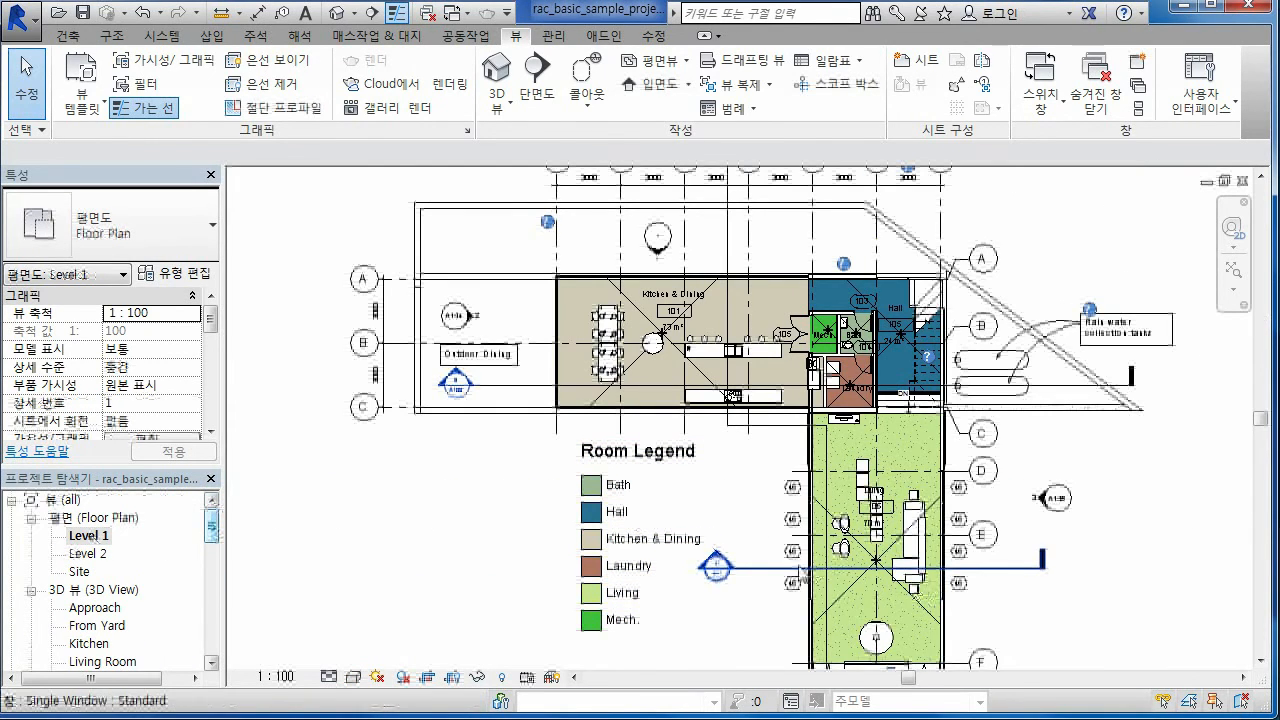
click(778, 567)
drag(885, 488, 885, 352)
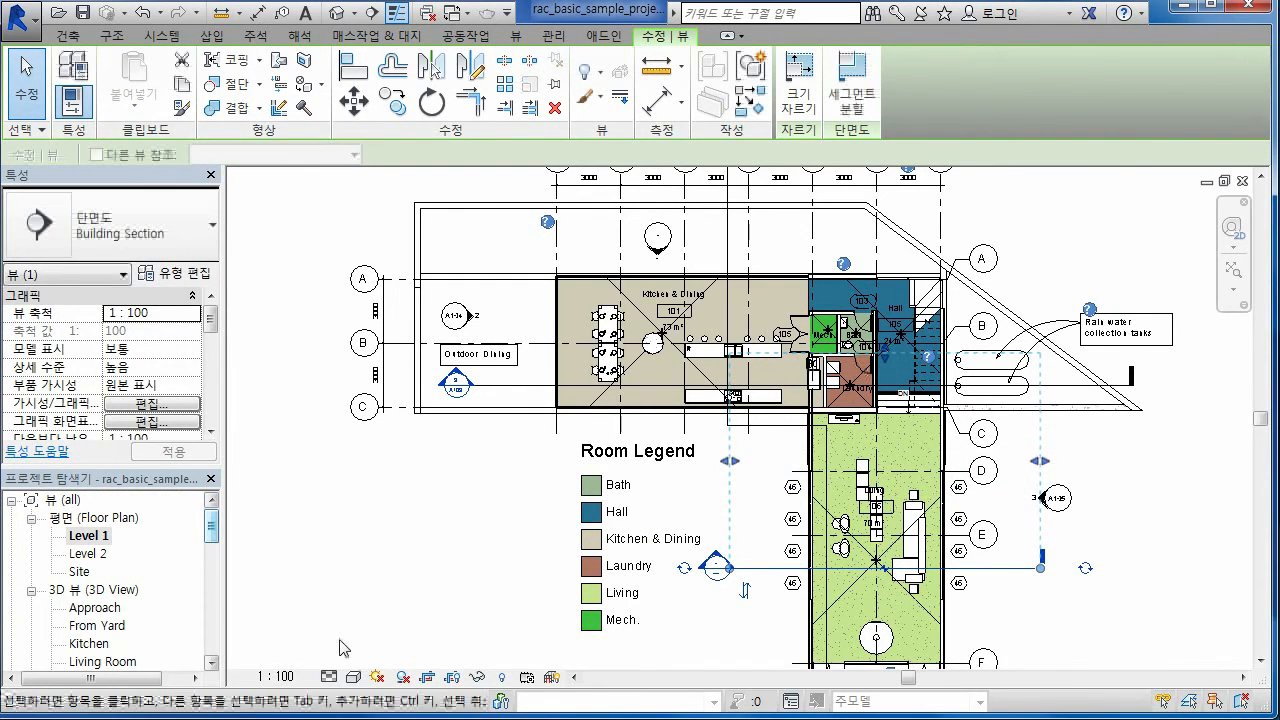
key(Escape)
- Reopen the Section 0 view from the building sections in the project's view list
drag(213, 528, 213, 556)
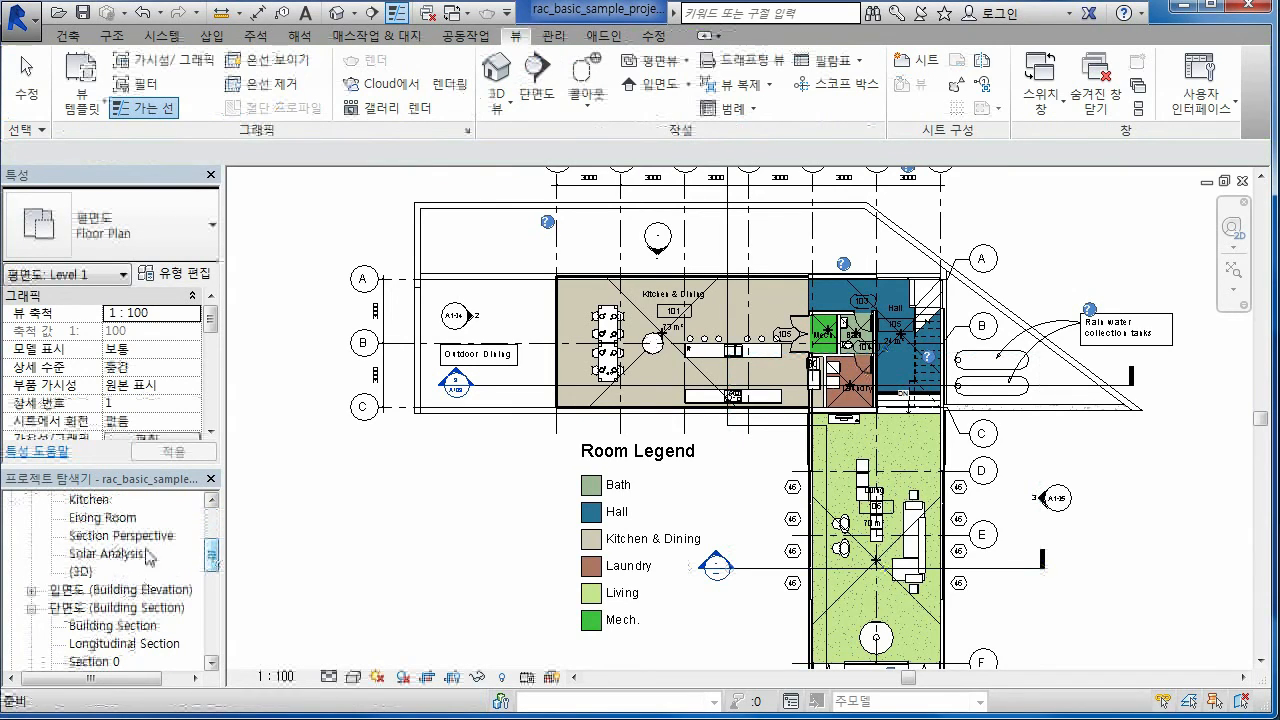
drag(213, 556, 214, 540)
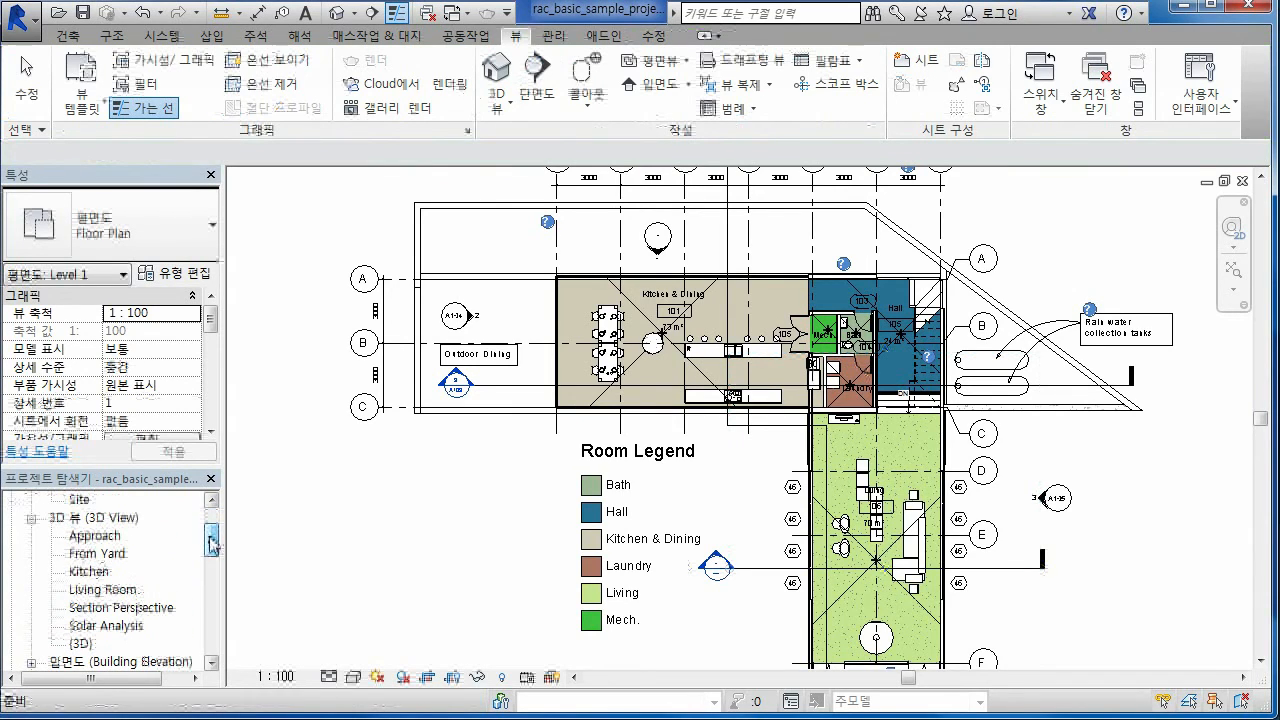
drag(210, 540, 214, 575)
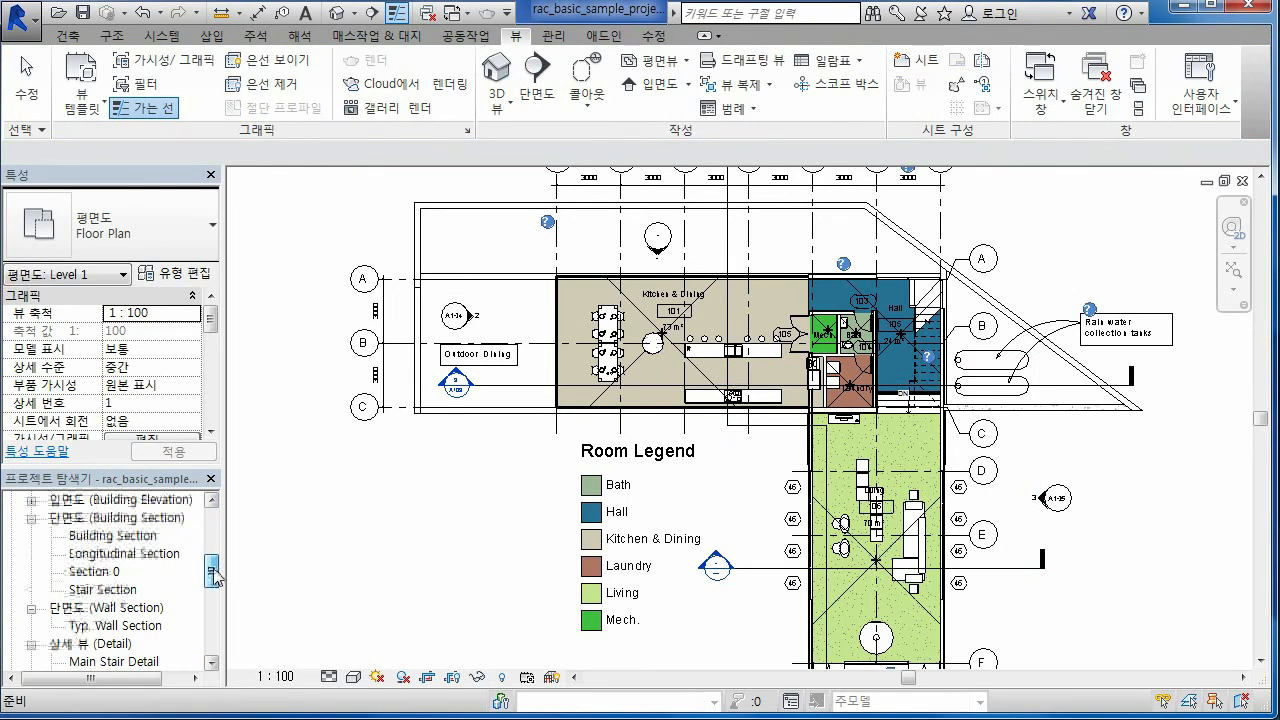
double_click(100, 571)
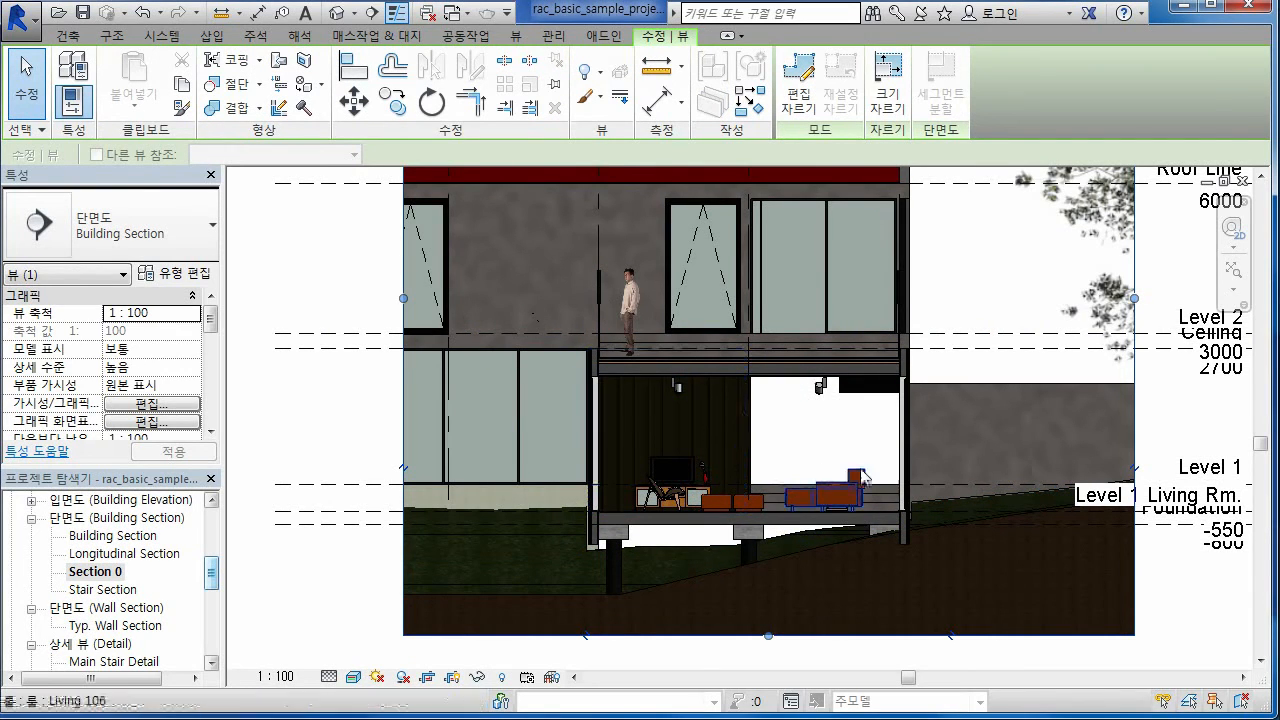
- Widen the Section 0 crop region far outward past grid 4
scroll(903, 465, down, 2)
scroll(760, 458, down, 3)
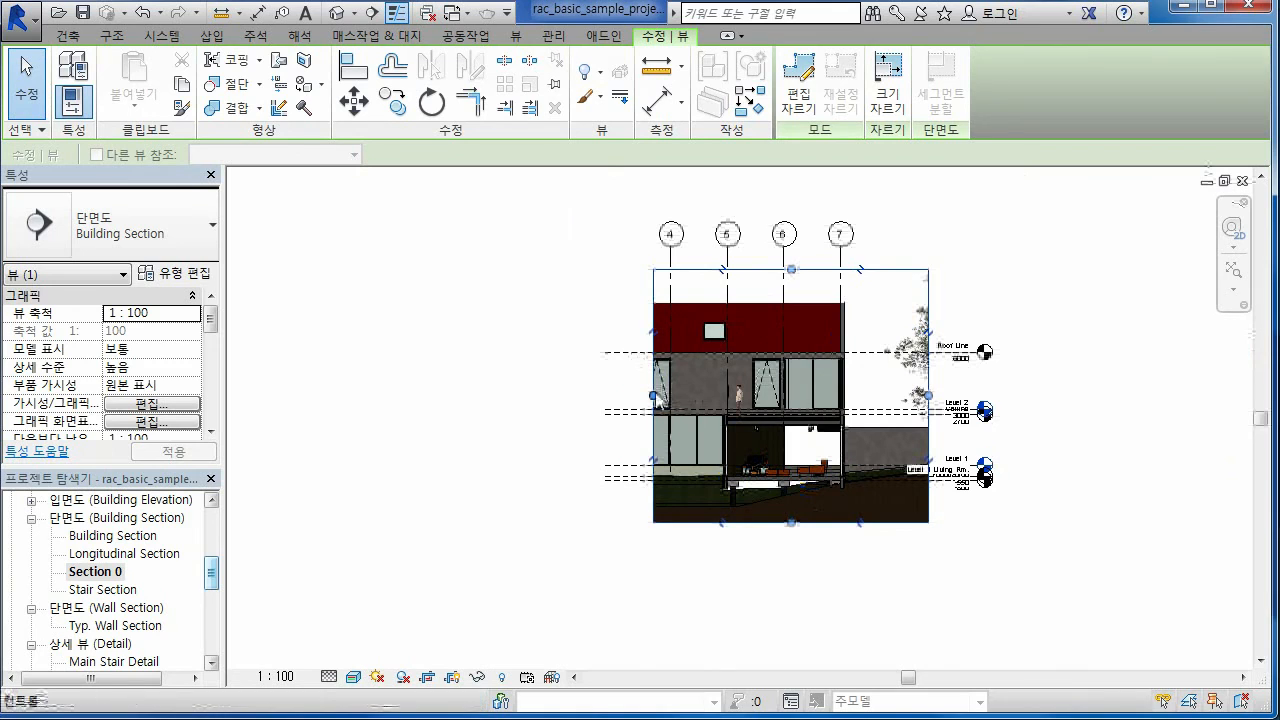
drag(654, 396, 261, 395)
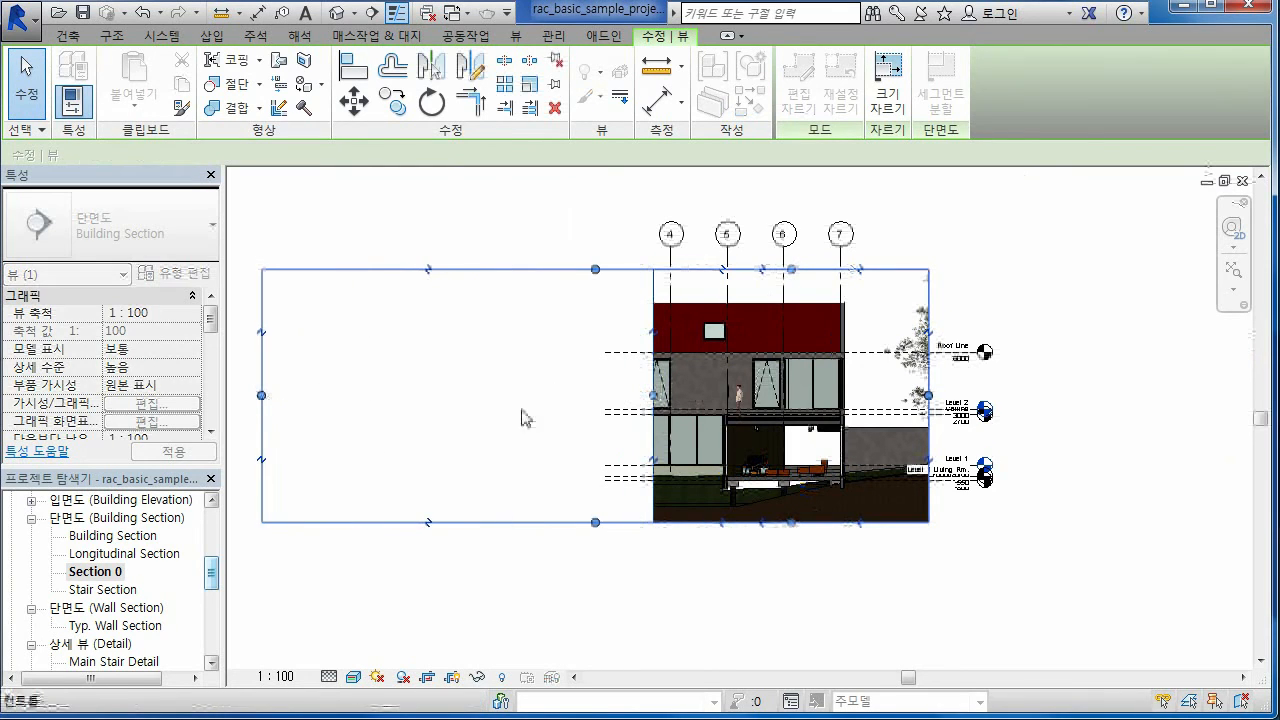
- Enlarge the Section 0 crop region outward past the tree beyond grid 7, down below the foundation, and up to the grid bubbles
drag(929, 396, 1073, 396)
drag(668, 522, 668, 598)
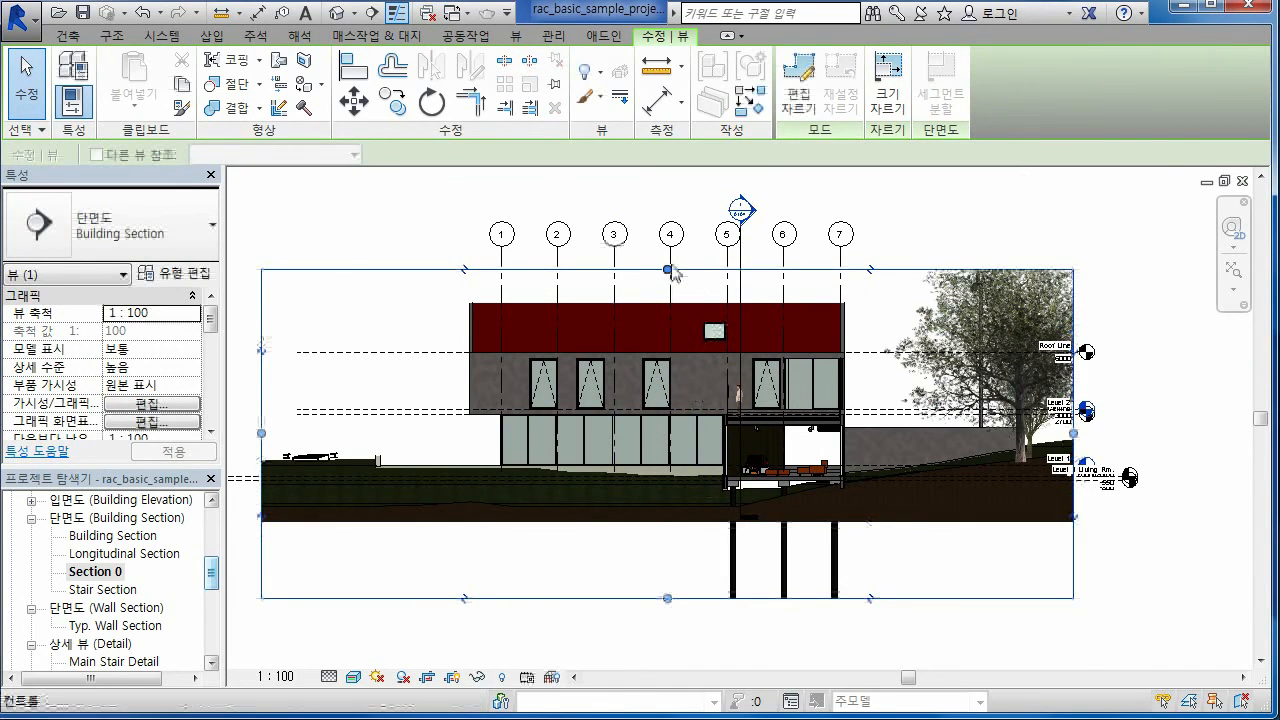
drag(668, 270, 668, 236)
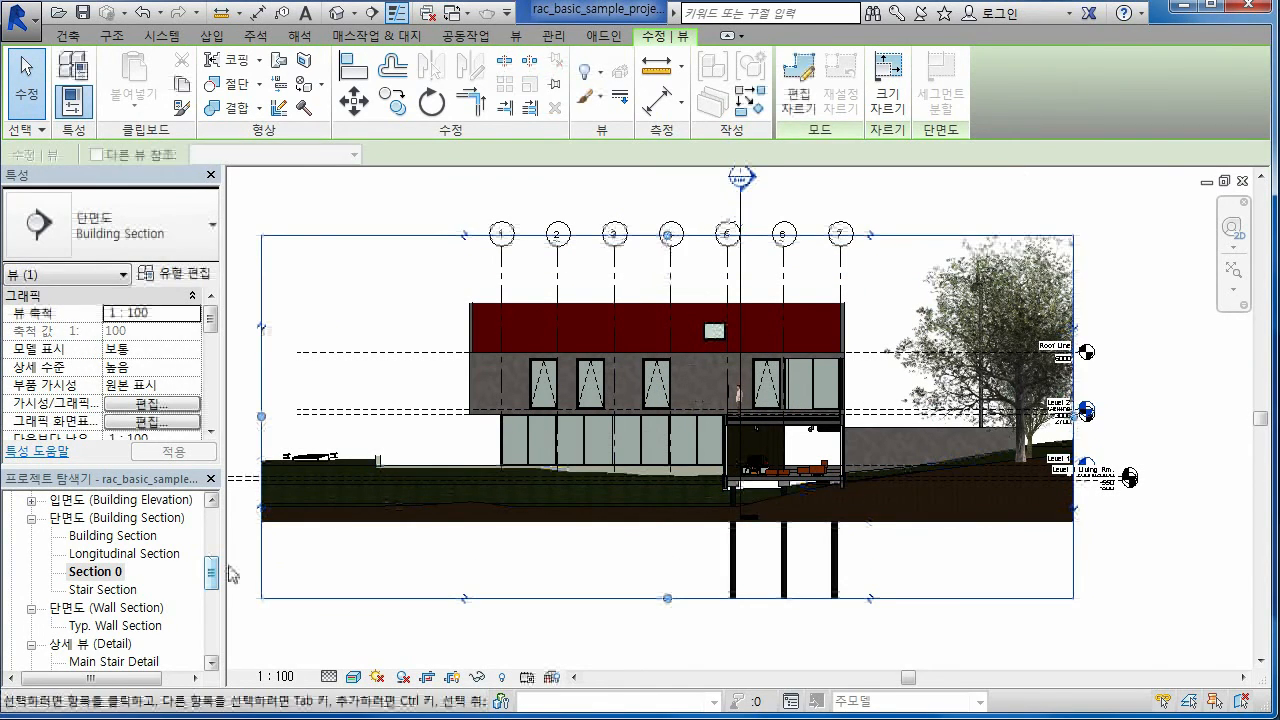
- Open the Level 1 floor plan from the project's view list
drag(213, 576, 213, 540)
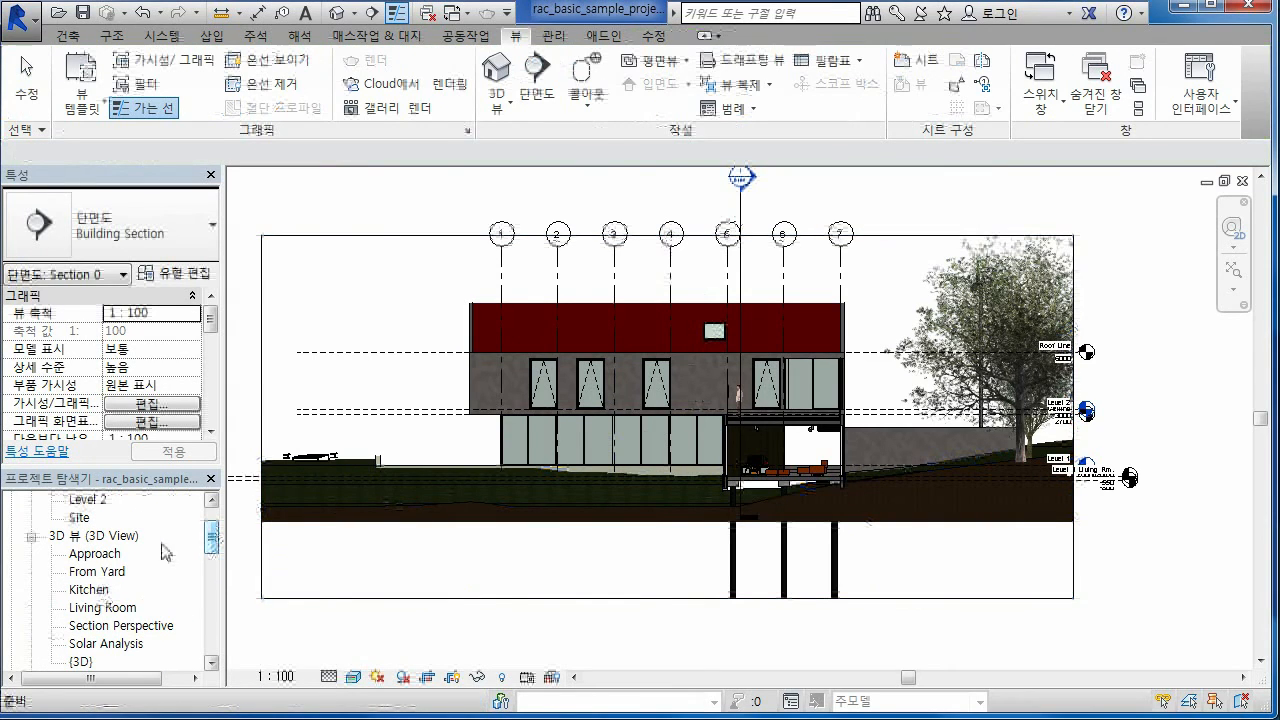
drag(211, 540, 196, 527)
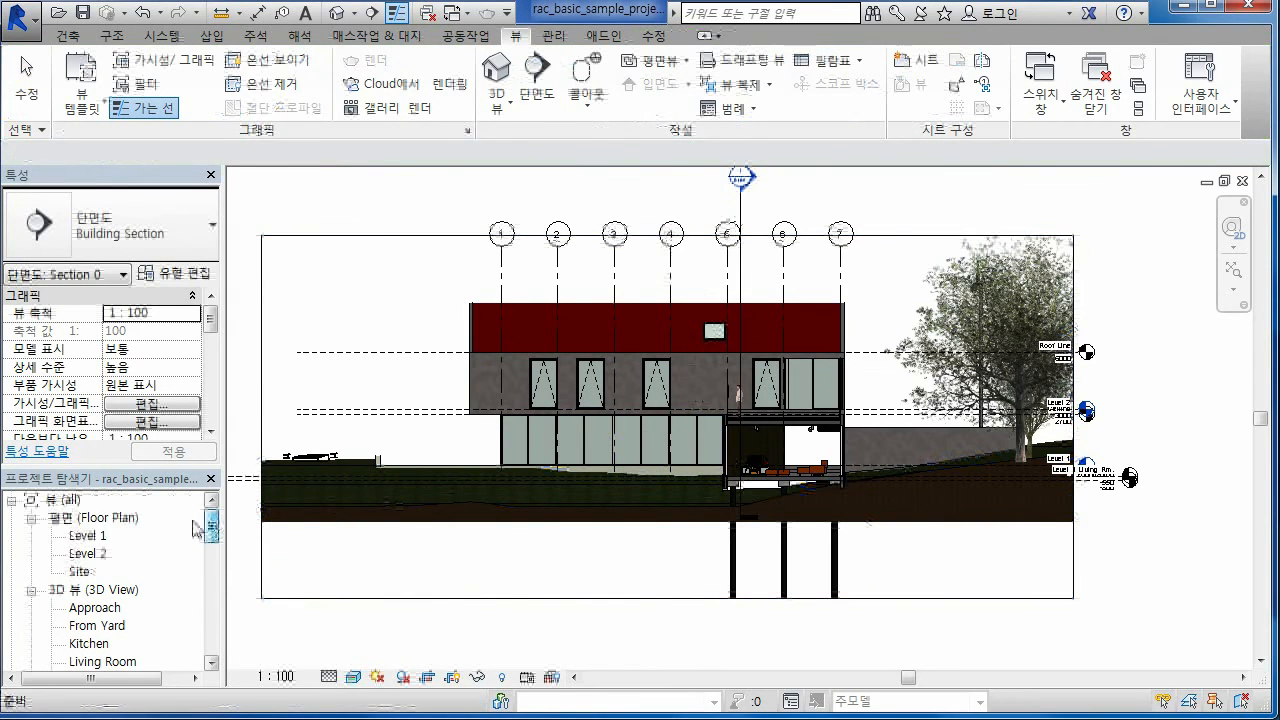
double_click(88, 536)
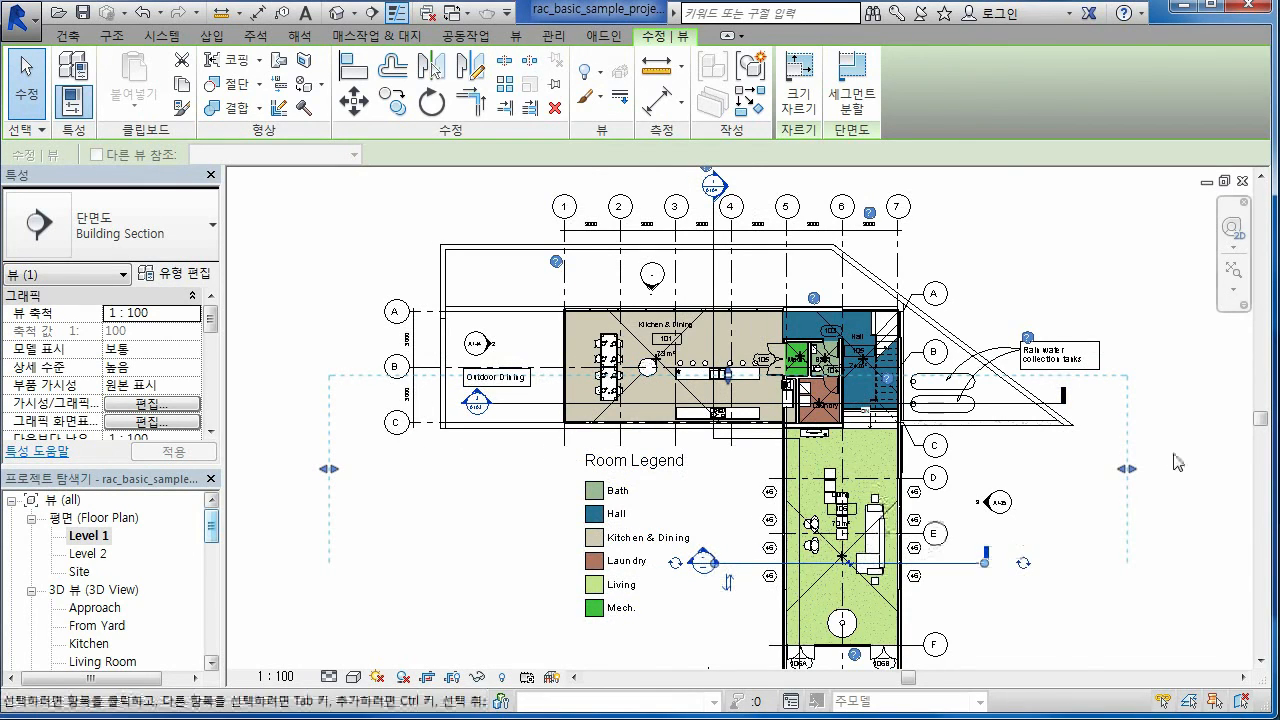
- Move the Living room section line up onto grid B through the Kitchen & Dining room and lengthen both its ends beyond the site outline
drag(743, 563, 349, 360)
scroll(442, 280, down, 1)
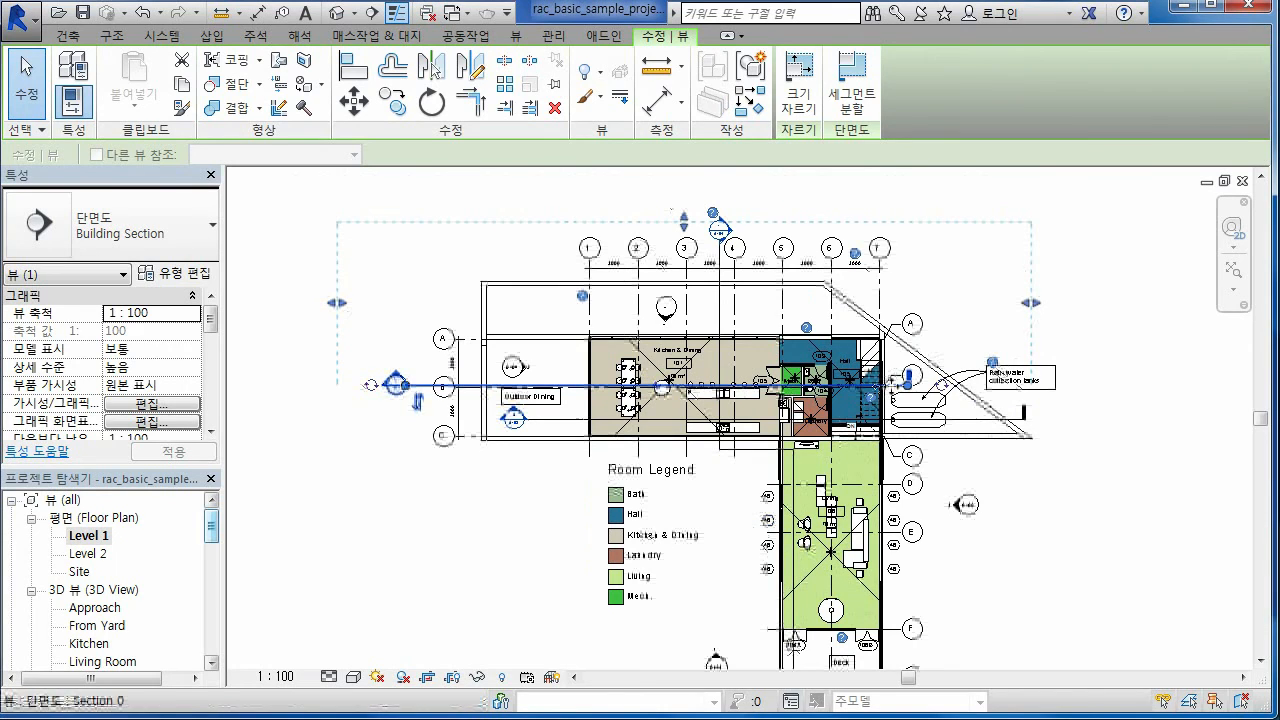
drag(908, 380, 1091, 384)
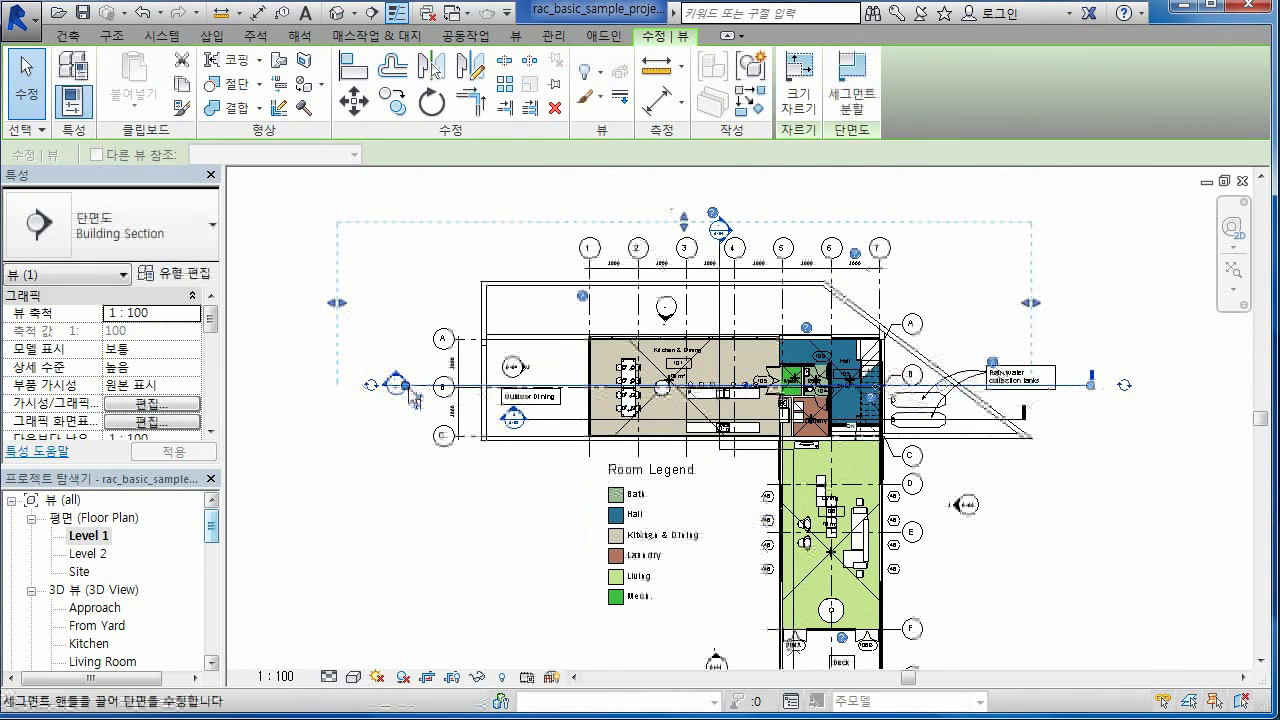
drag(413, 398, 305, 392)
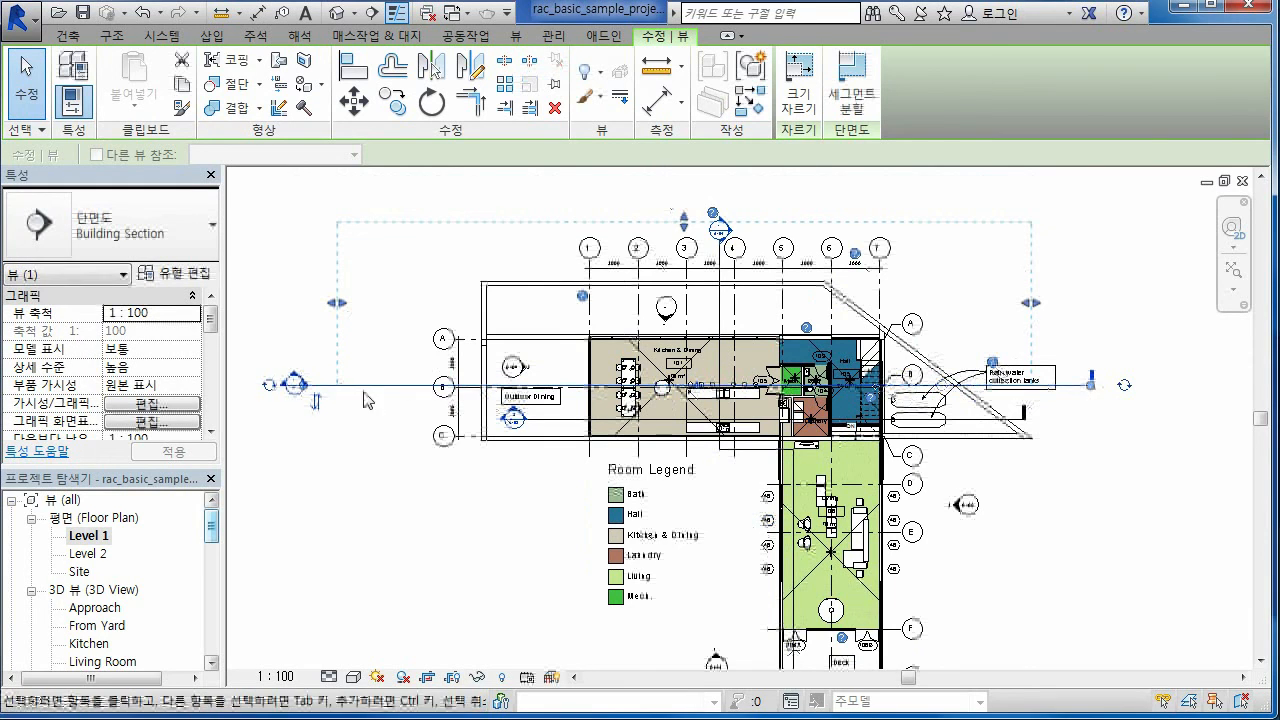
- Reopen the Section 0 view from the building sections and examine the interior now cut along grid B
drag(216, 530, 146, 580)
double_click(95, 556)
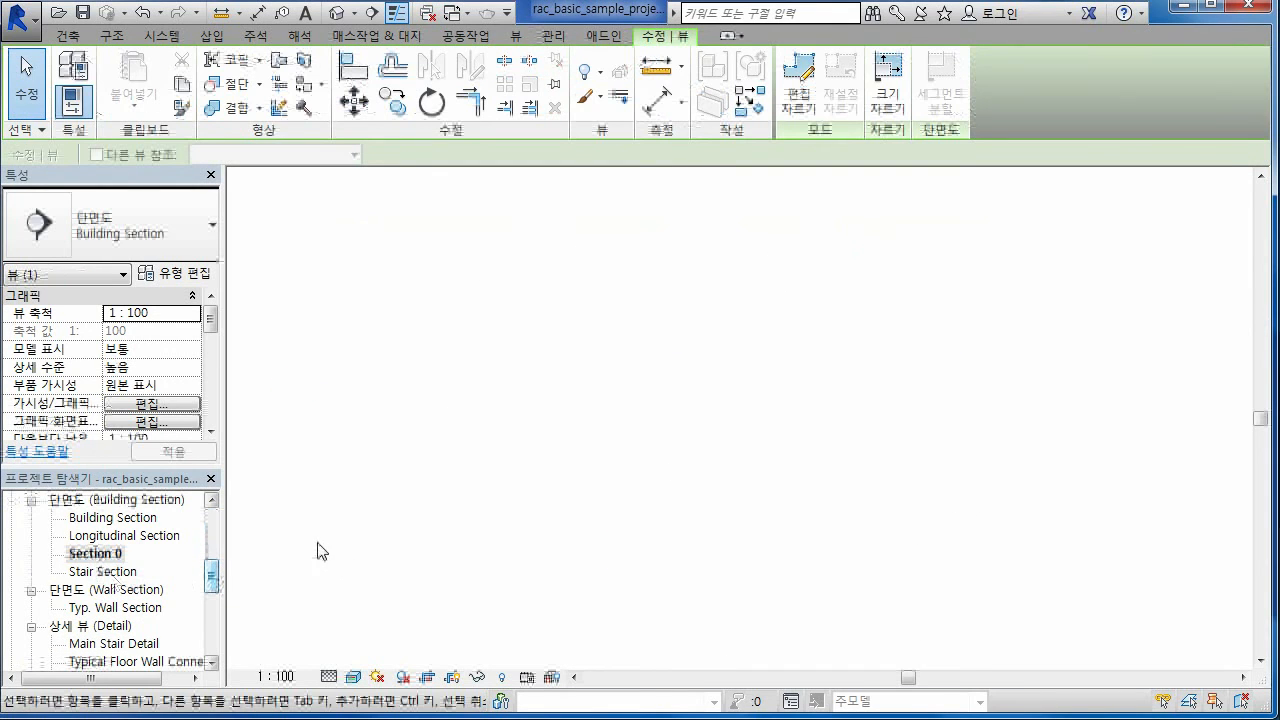
scroll(836, 567, up, 2)
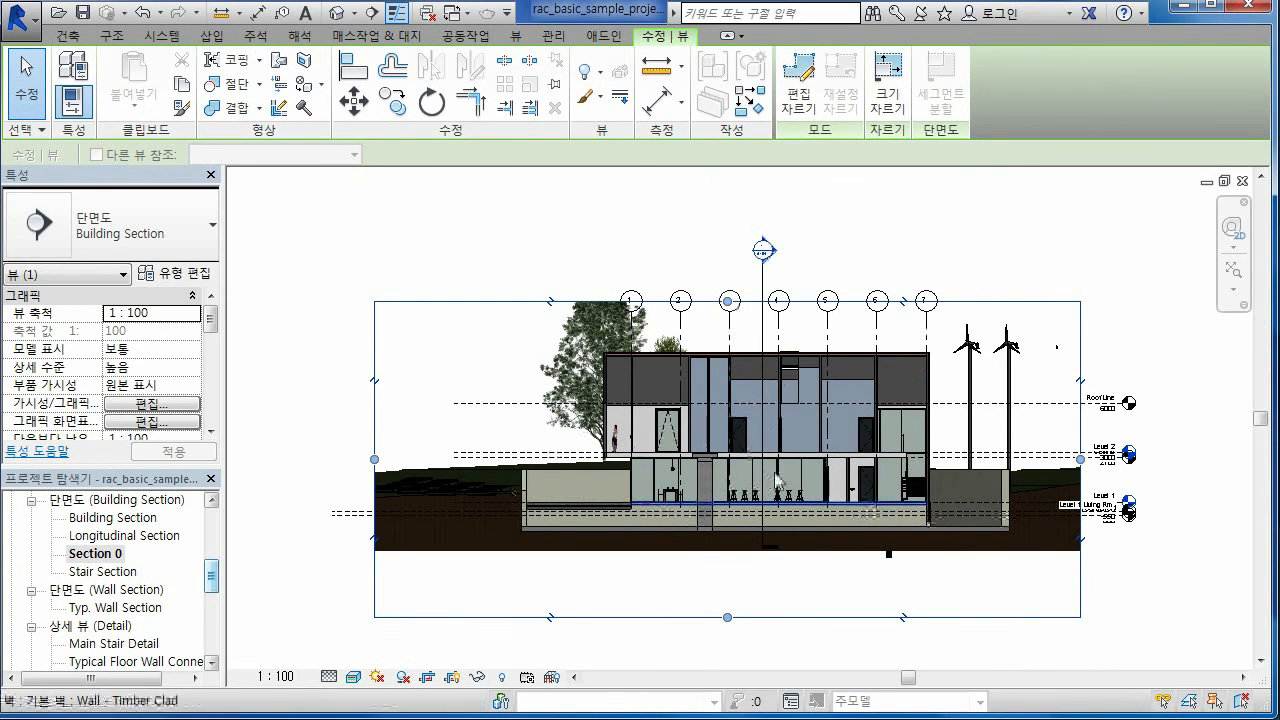
scroll(735, 445, up, 3)
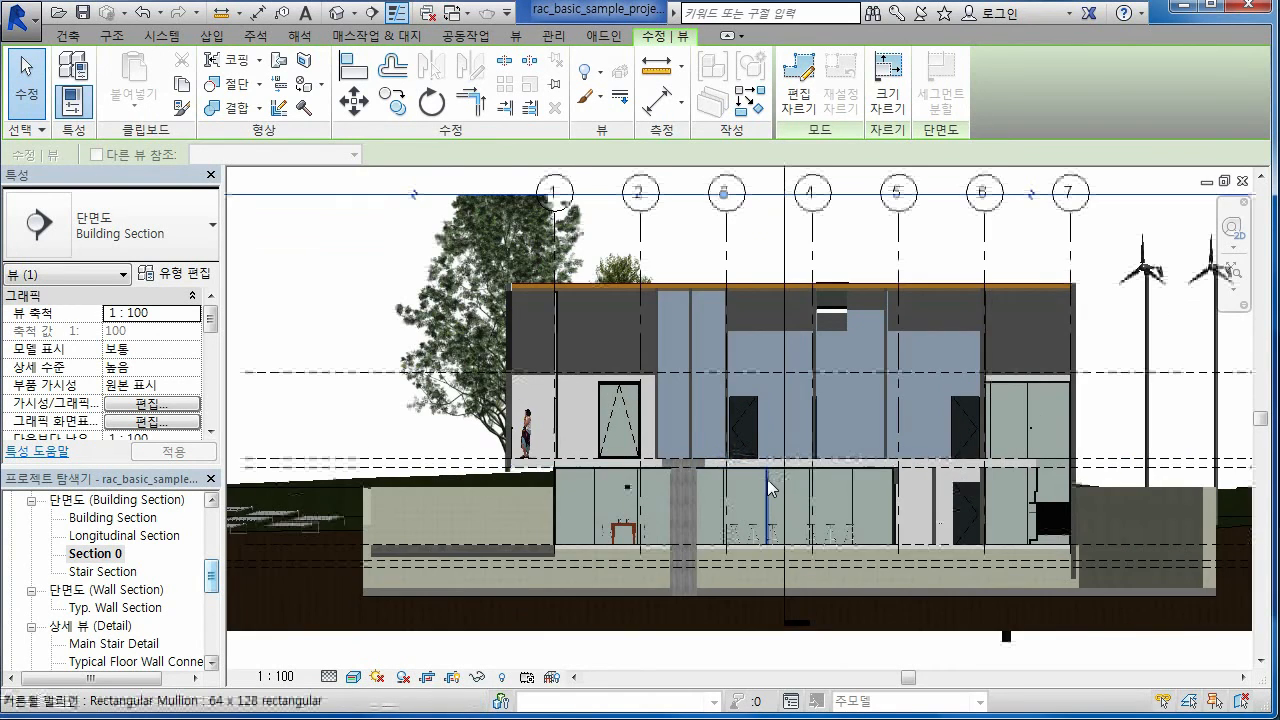
scroll(784, 484, down, 3)
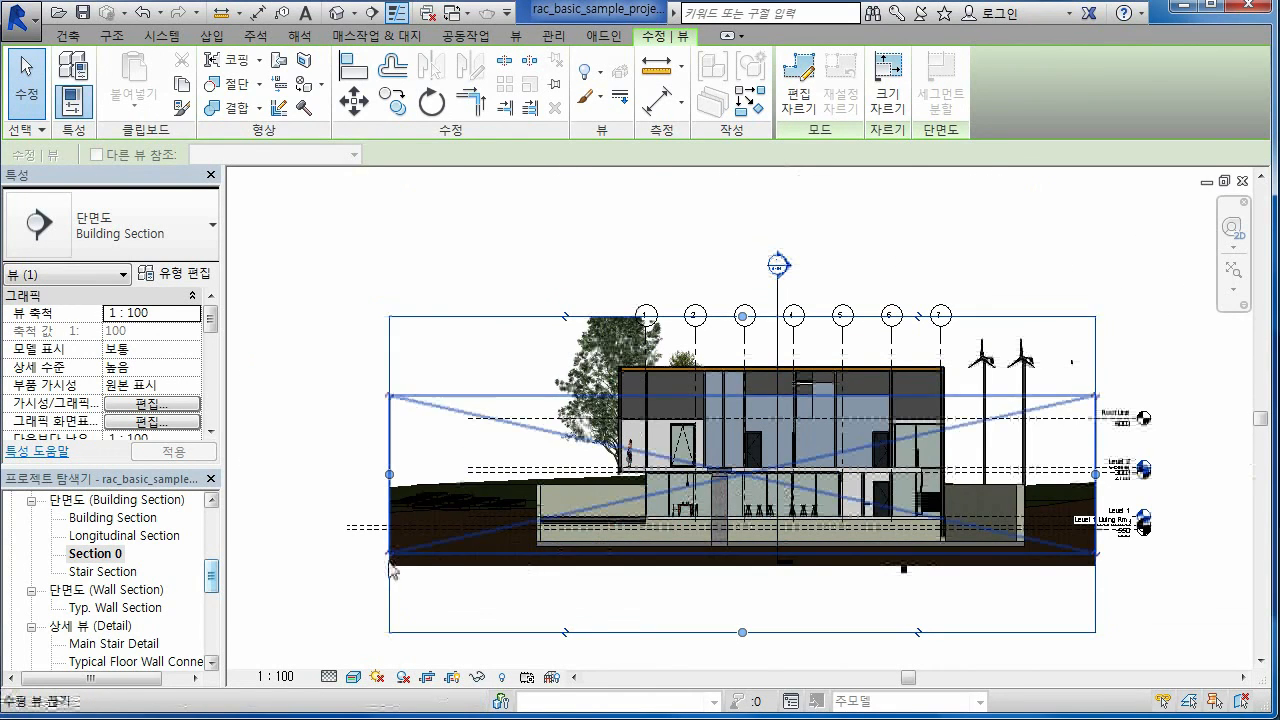